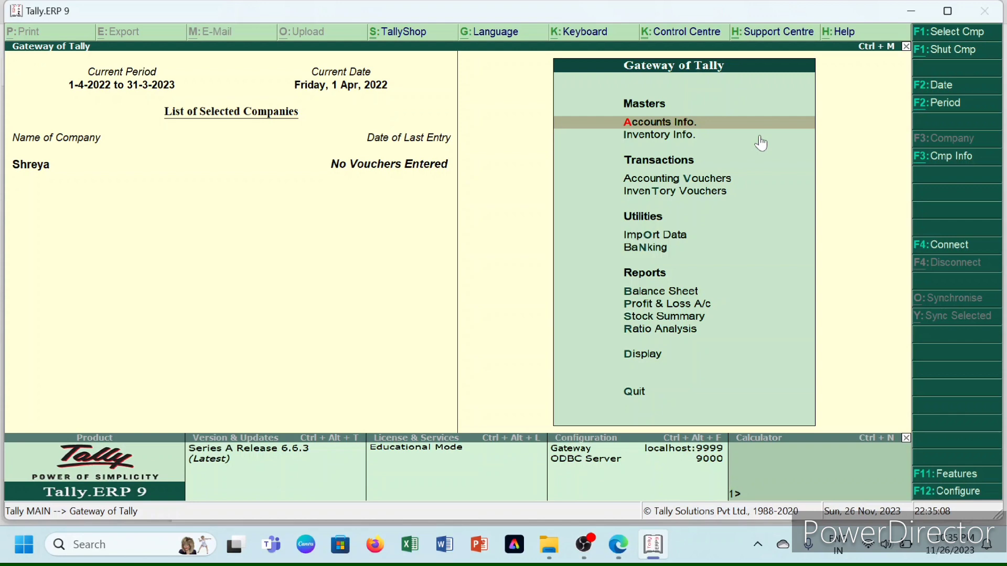
- Close the loaded company and start a blank Company Creation form
key(alt+F1)
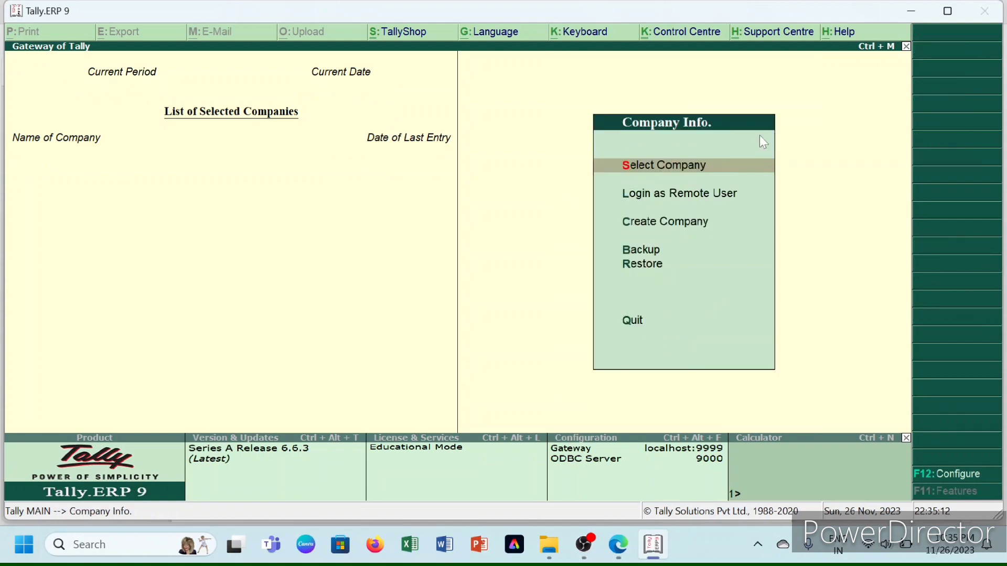
key(Down)
key(Down)
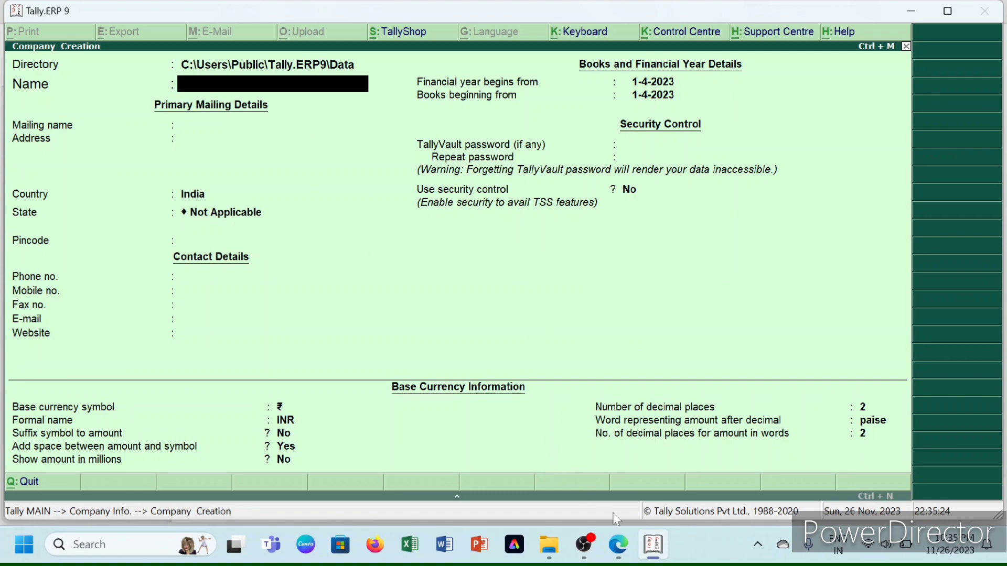
mouse_move(620, 556)
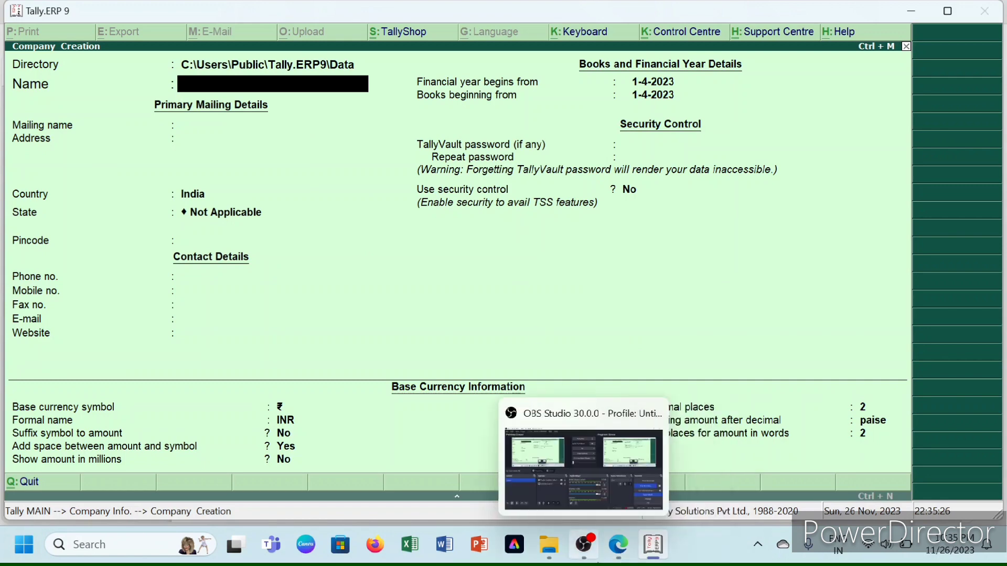
click(609, 448)
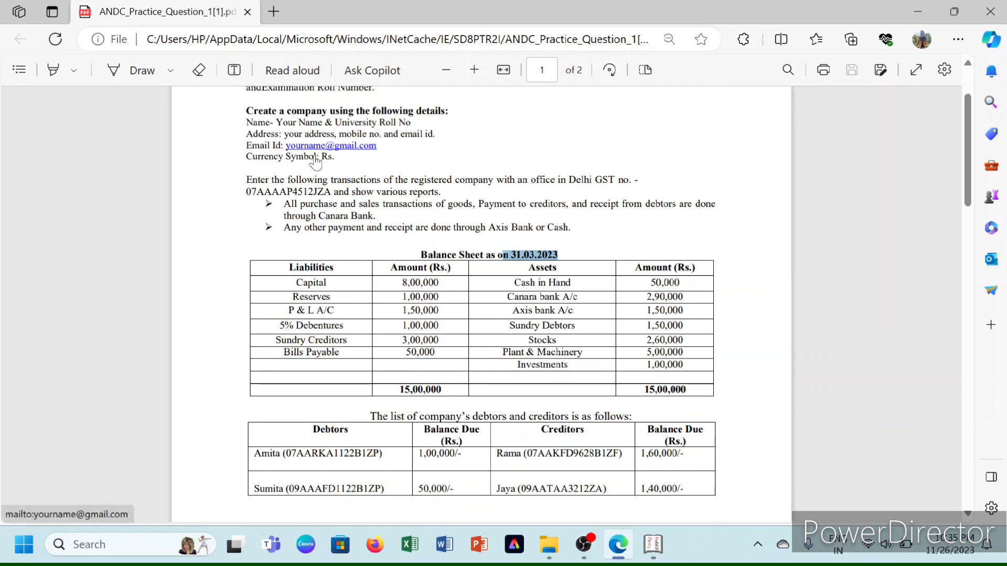
mouse_move(618, 544)
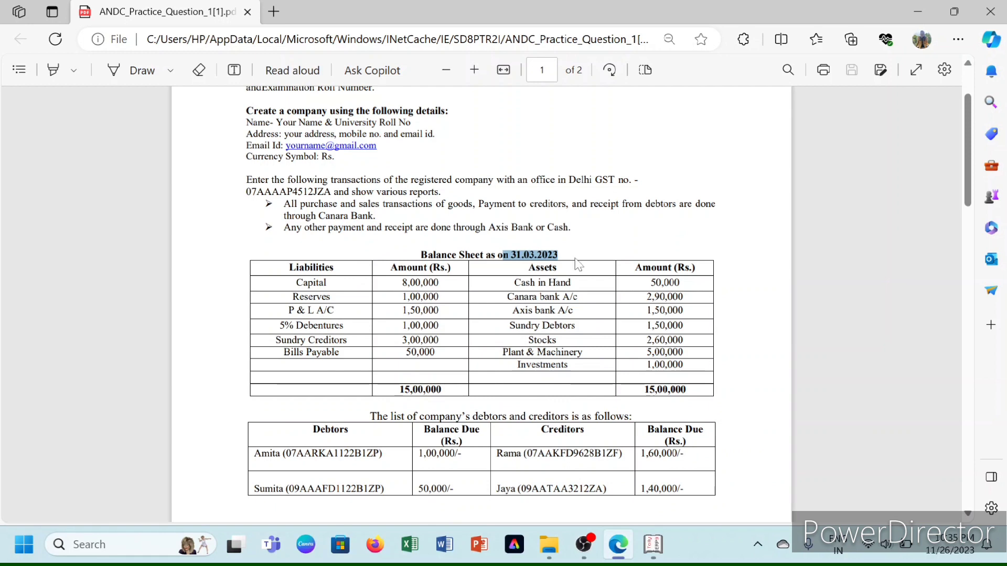
click(577, 264)
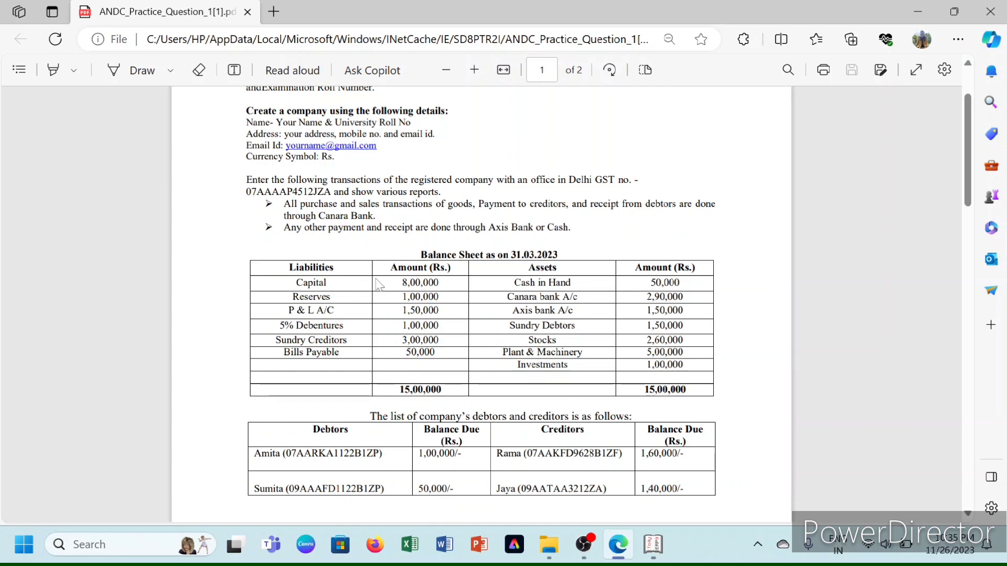
mouse_move(653, 546)
click(633, 465)
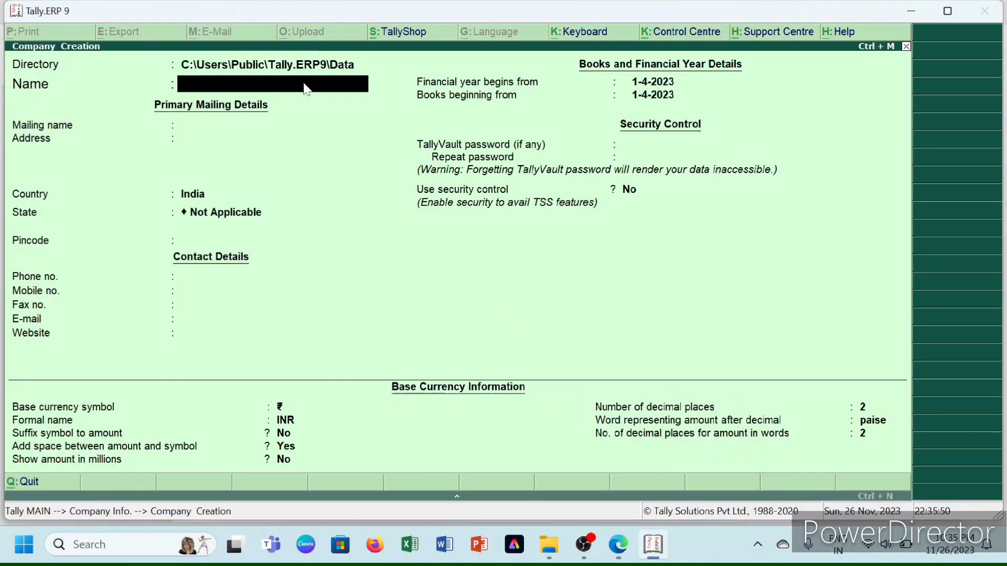
- Name the company ANDC, enter its street address and set the state to Delhi
text(ANDC)
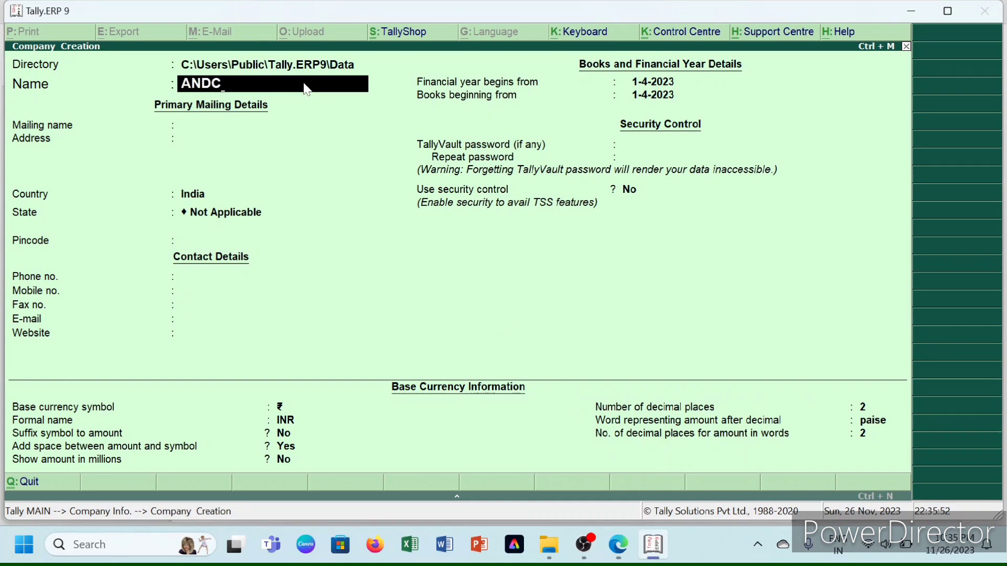
key(Return)
key(Return)
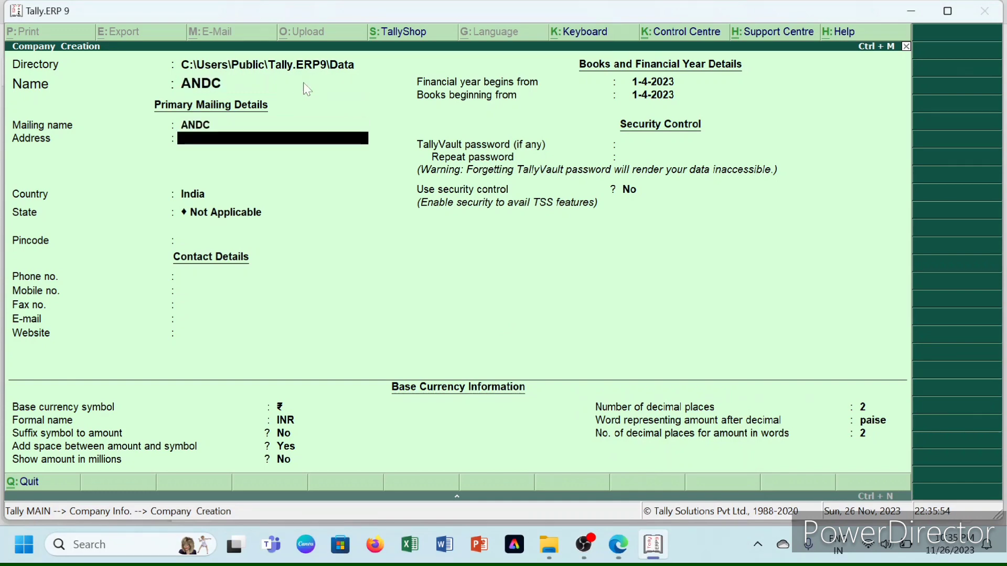
text(GOVINDP)
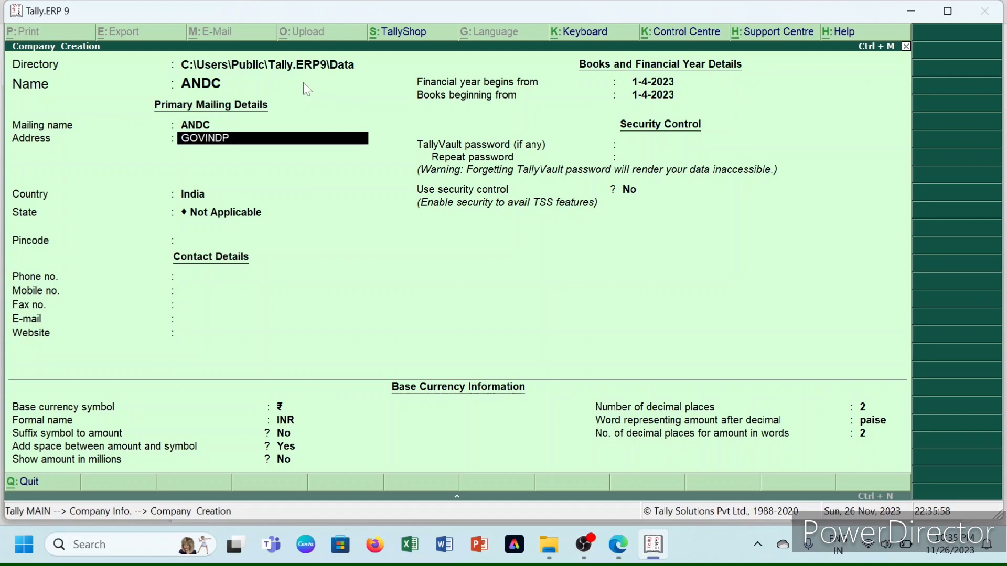
text(URI)
key(Return)
key(Return)
key(Return)
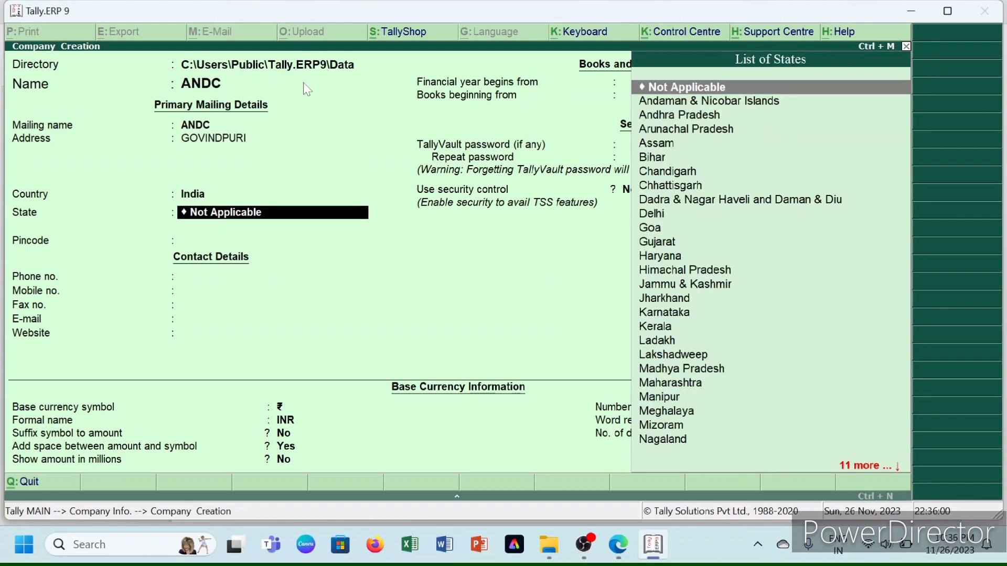
key(Return)
key(BackSpace)
key(Down)
key(Down)
key(Down)
key(Down)
key(Down)
key(Down)
key(Down)
key(Down)
key(Down)
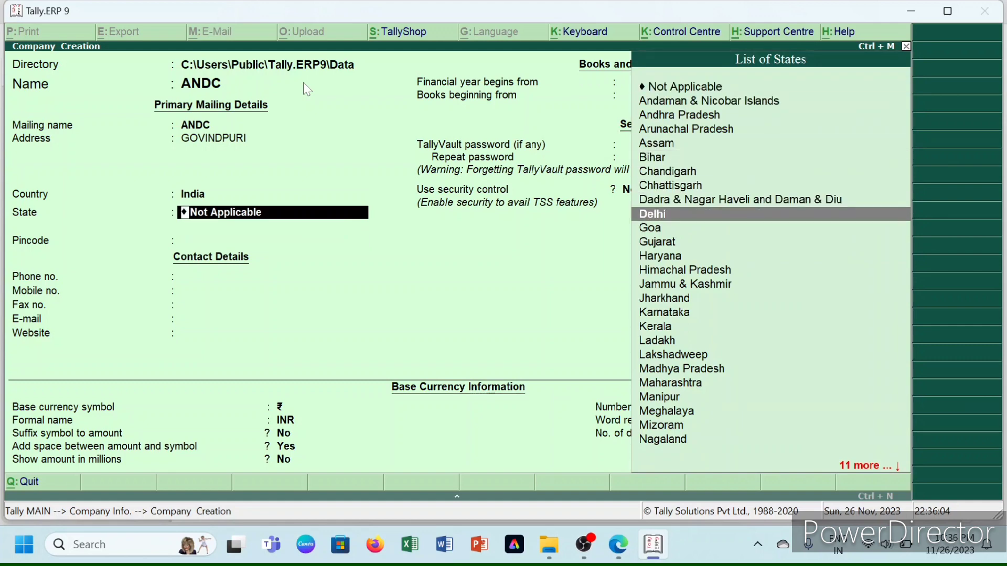
key(Return)
- Fill in the company's pincode, phone number, mobile number and e-mail address
text(110019)
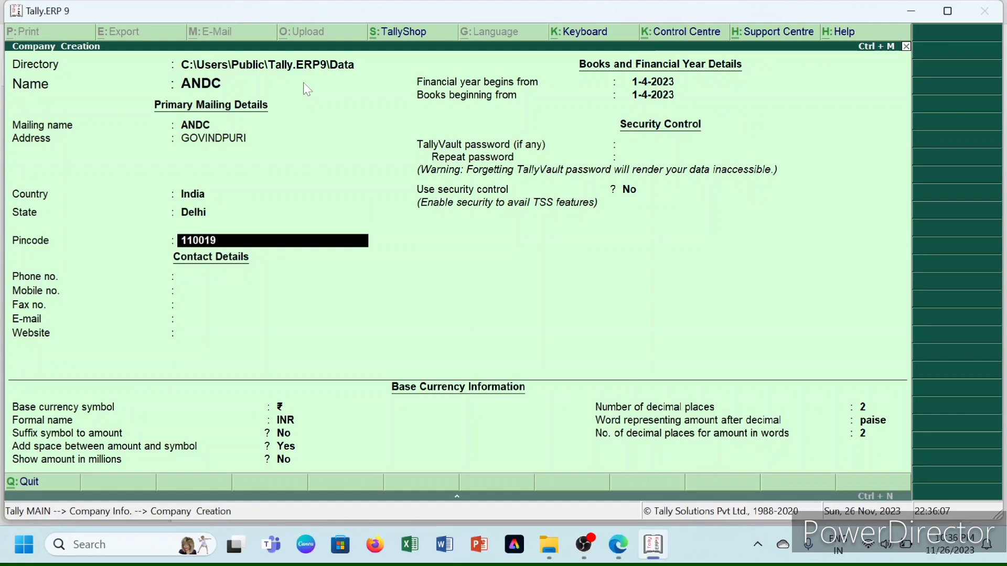
key(Return)
text(1)
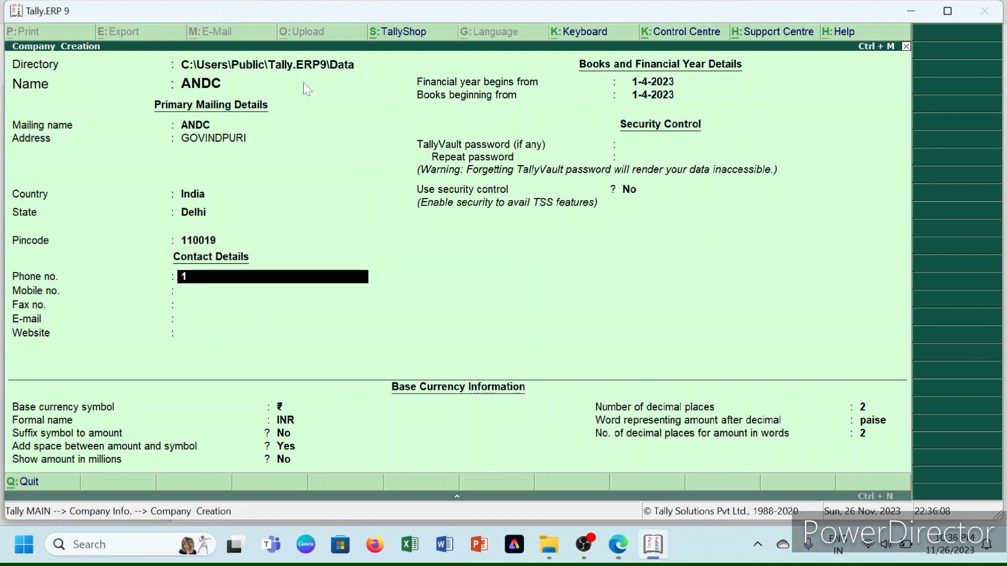
text(22334445)
key(Return)
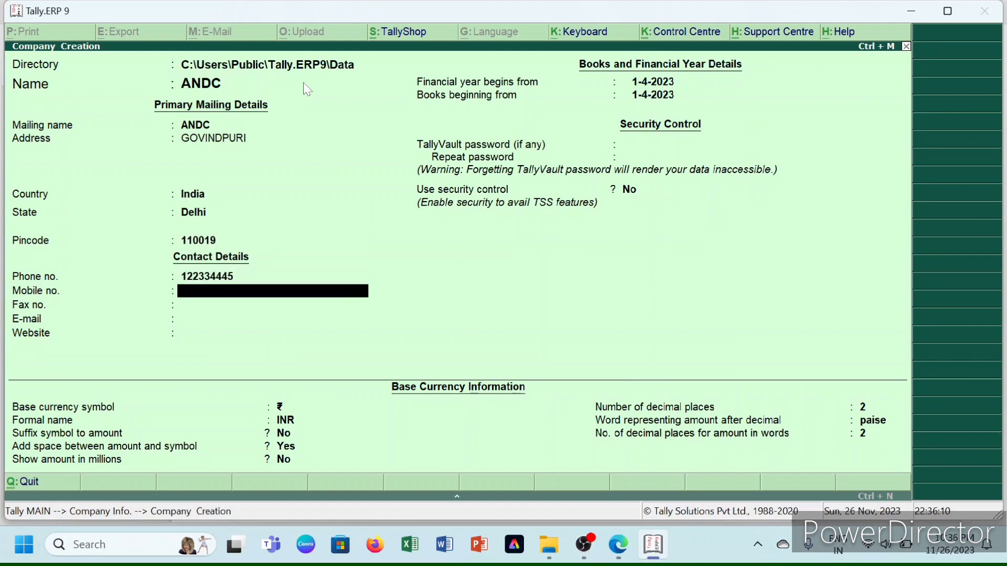
key(Return)
key(Return)
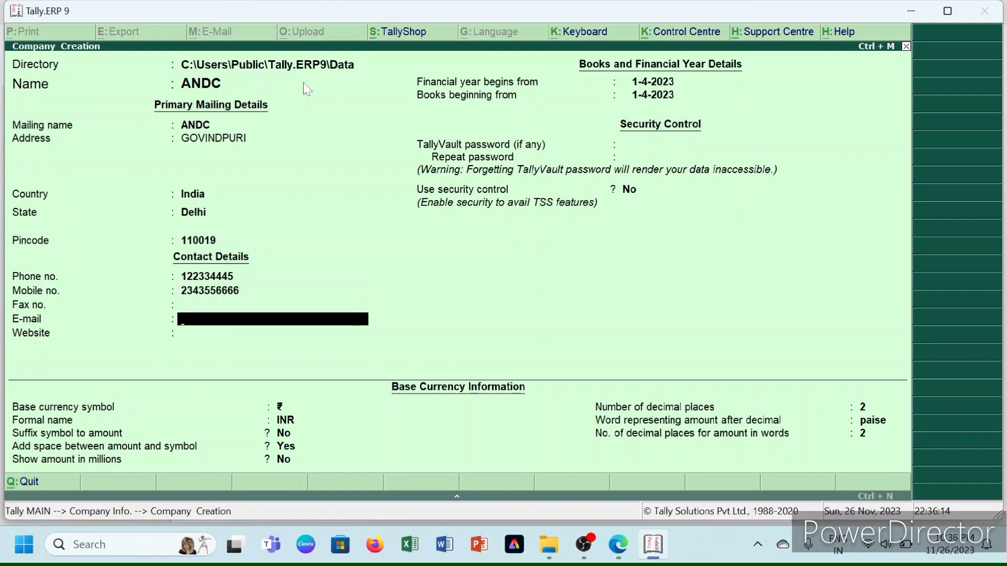
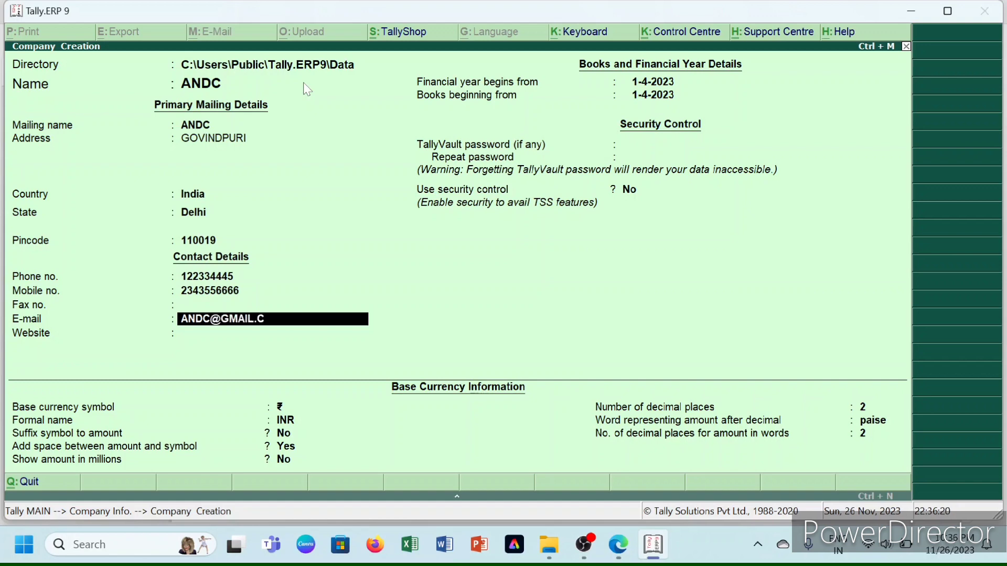
key(Return)
key(Return)
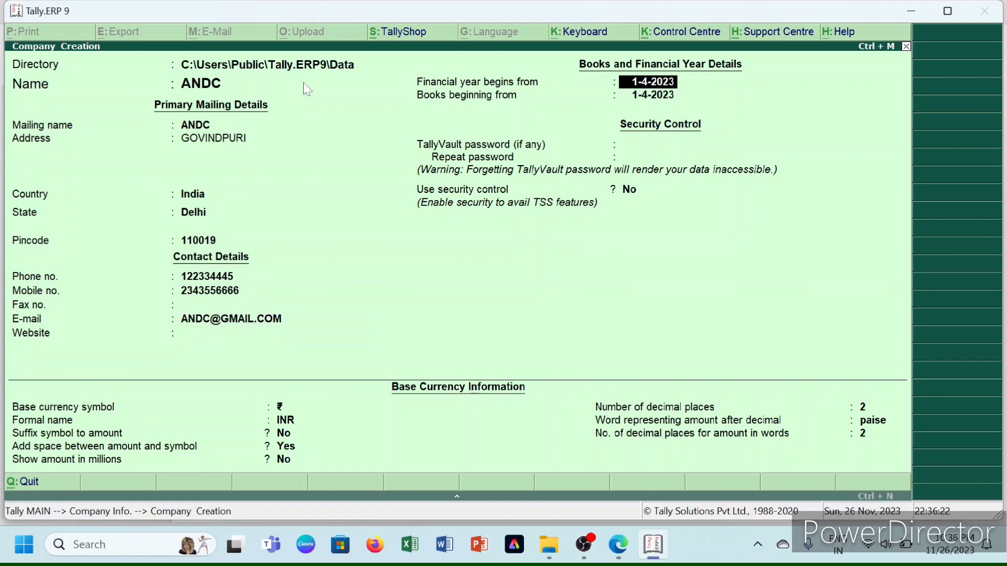
- Keep the default financial year and base currency settings and accept the company
key(Return)
key(Return)
key(Return)
key(Return)
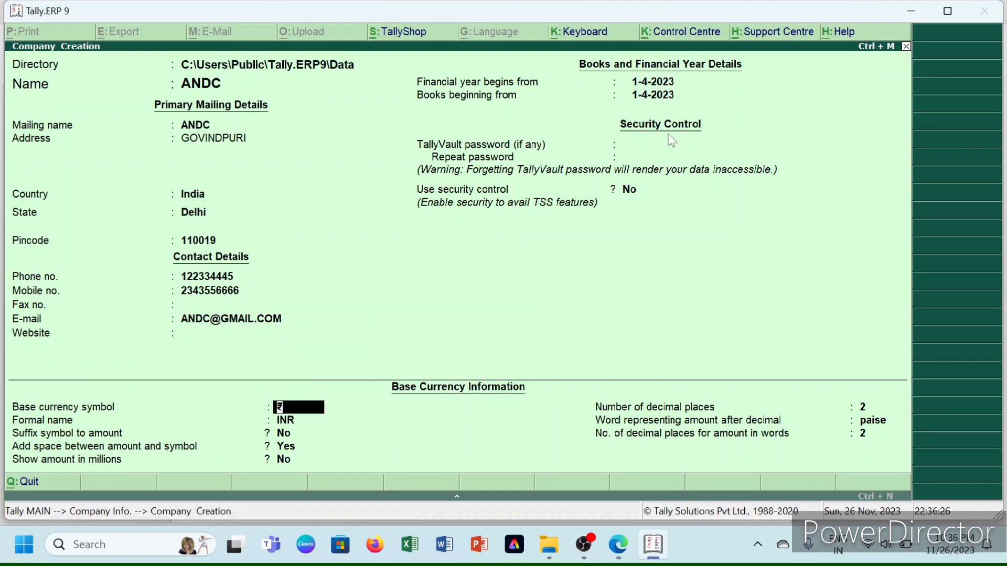
key(Return)
key(Return)
key(Return)
key(Return)
key(Return)
key(Return)
key(Return)
key(Return)
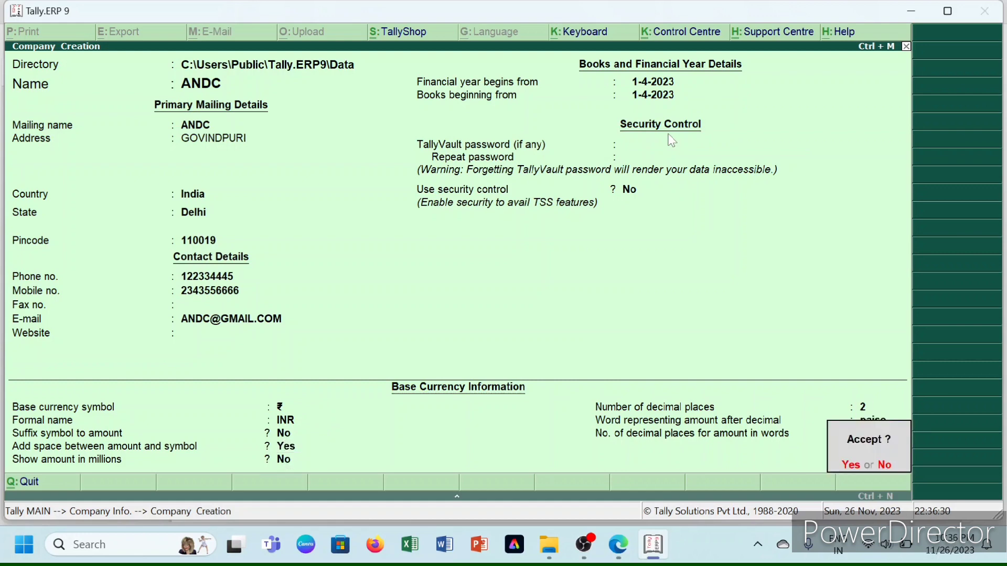
key(Return)
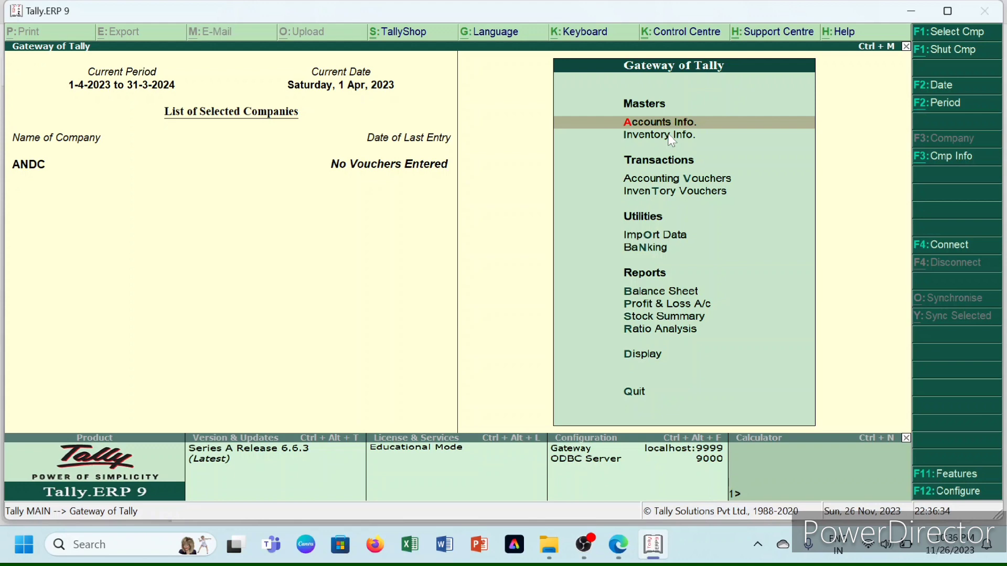
mouse_move(619, 546)
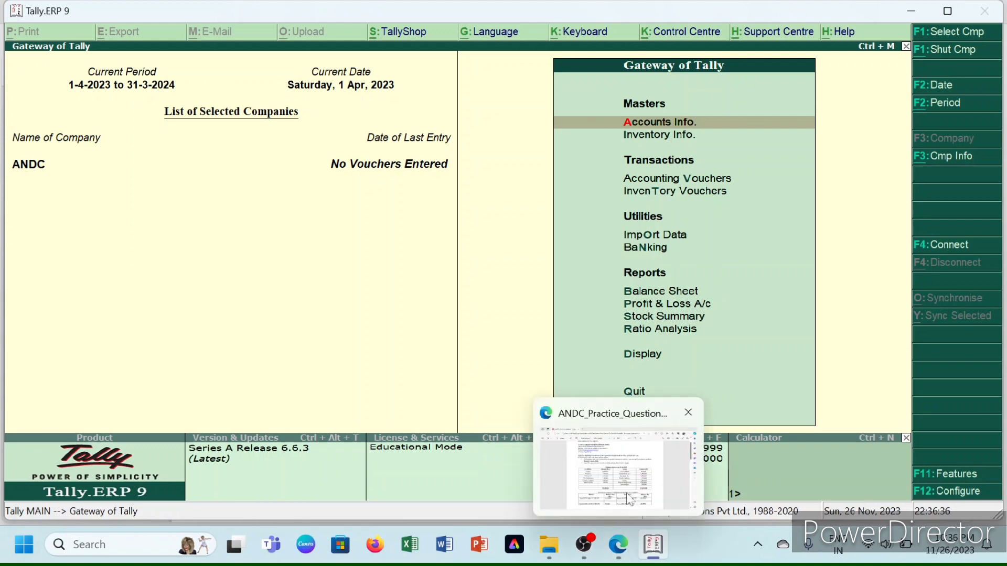
click(628, 485)
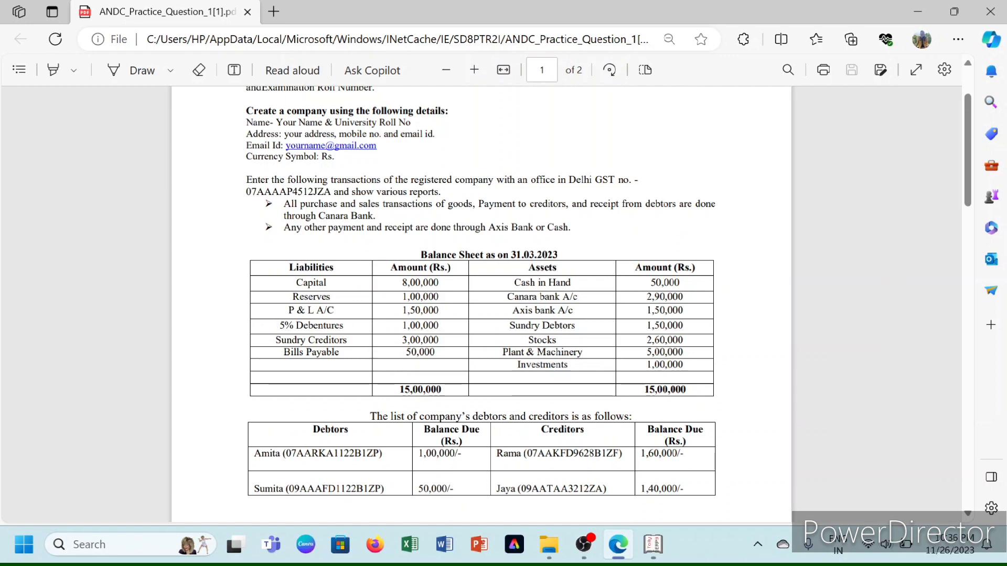
drag(528, 340, 688, 344)
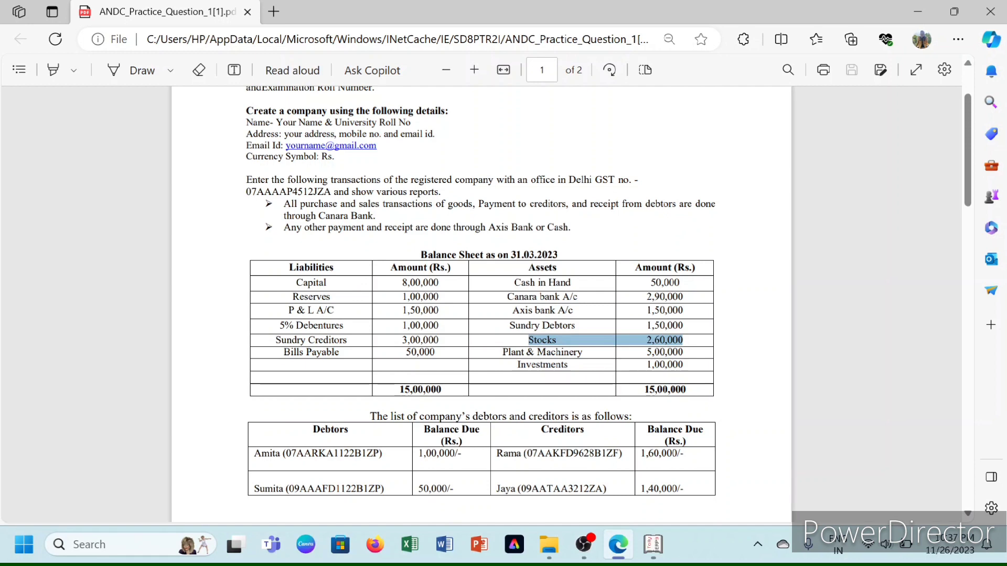
click(662, 493)
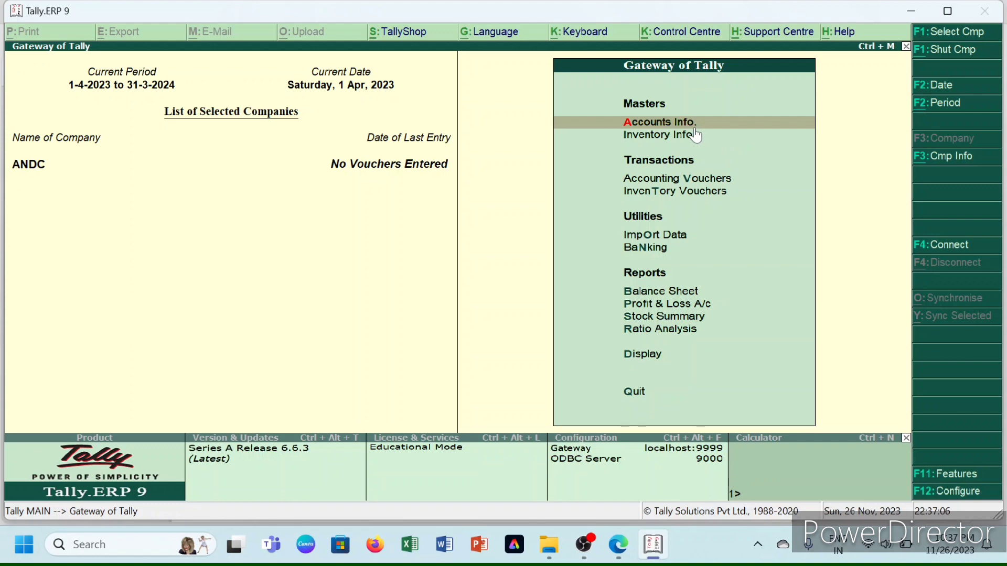
- Start a new ledger named CAPITAL A/C under the Capital Account group
key(Return)
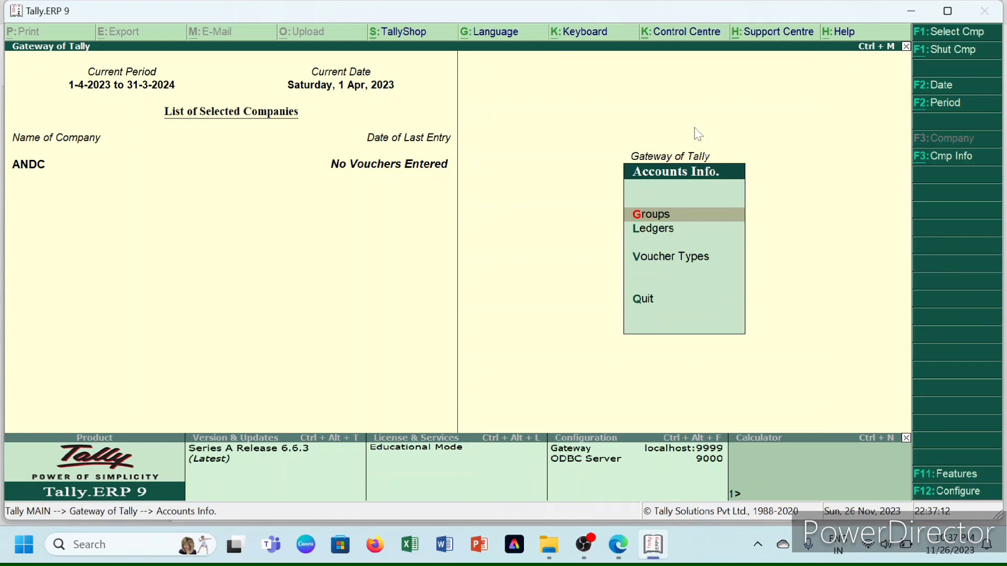
key(Down)
key(Return)
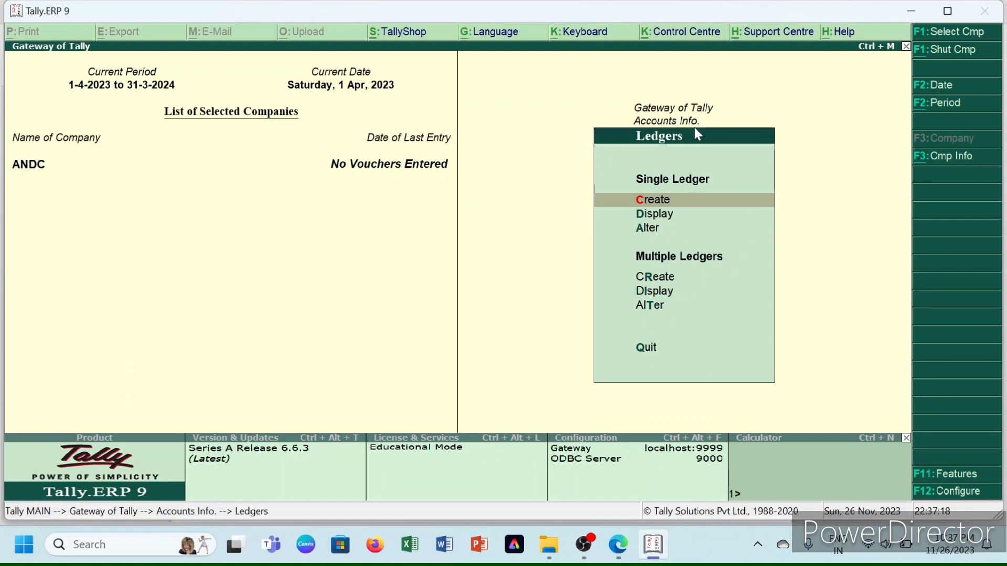
key(Return)
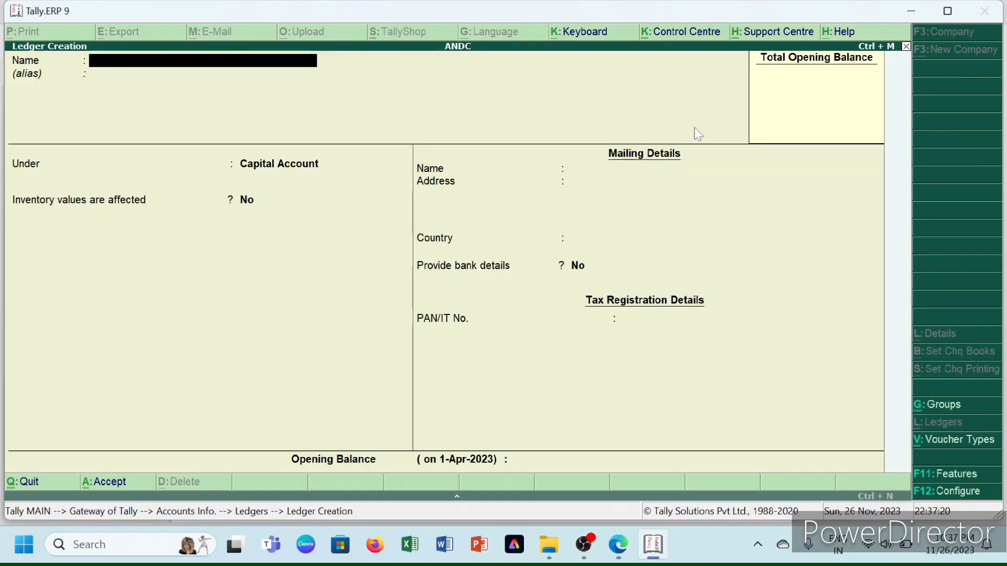
text(CAPITAL A/C)
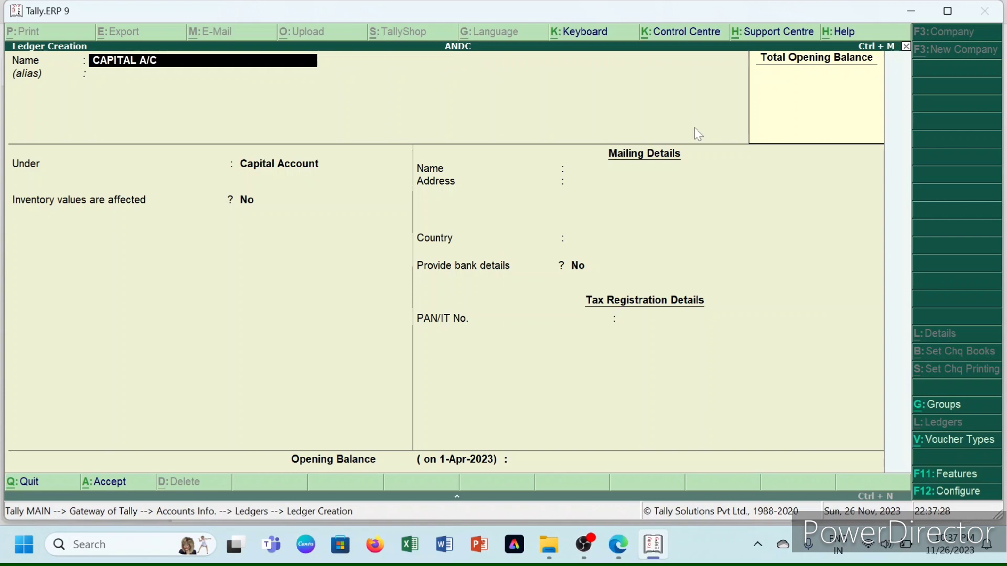
key(Return)
key(Return)
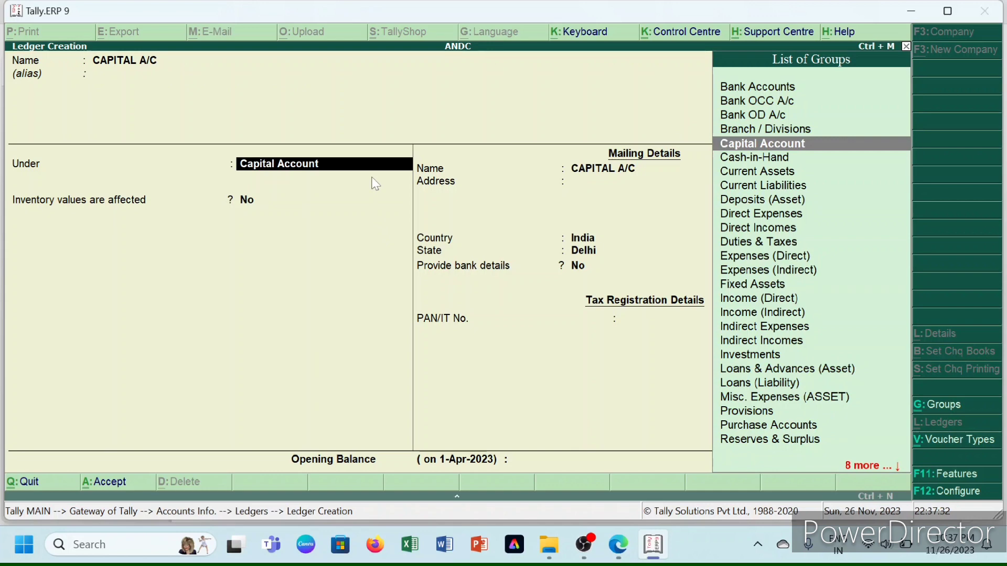
key(Return)
key(Return)
key(Return)
key(Return)
key(Return)
key(Return)
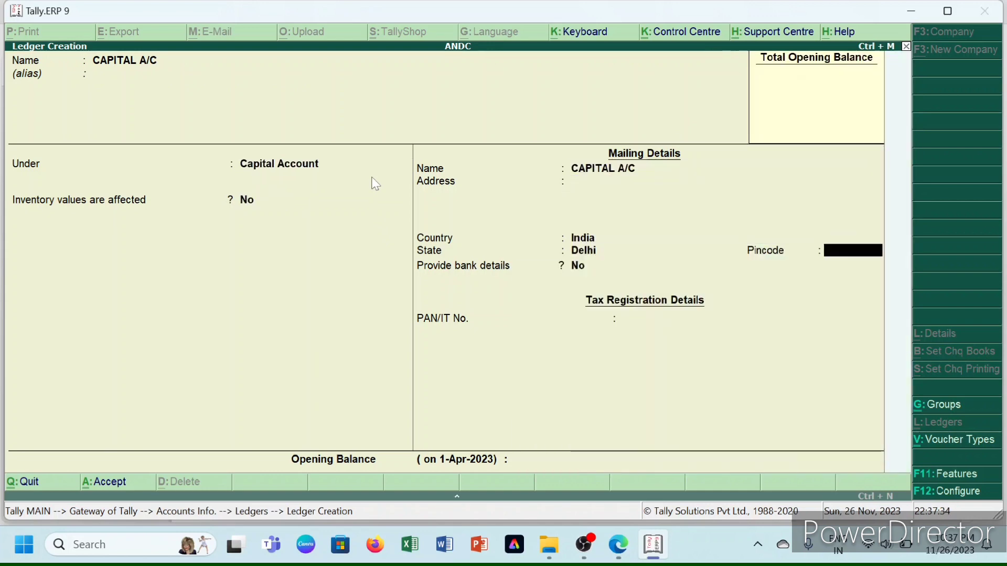
key(Return)
key(Return)
key(Return)
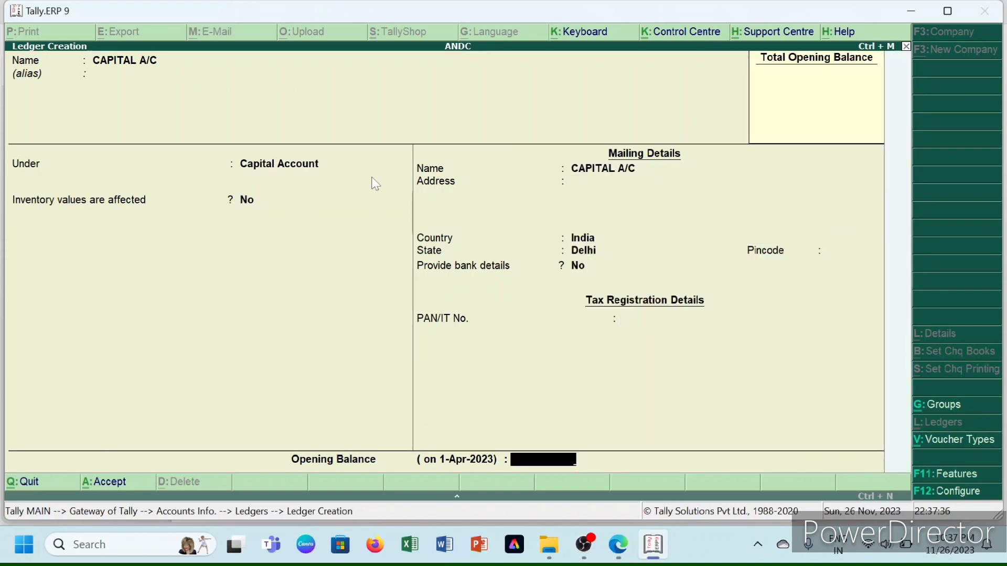
- Enter an 8,00,000 Cr opening balance, save the ledger and return to the Ledgers menu
key(Return)
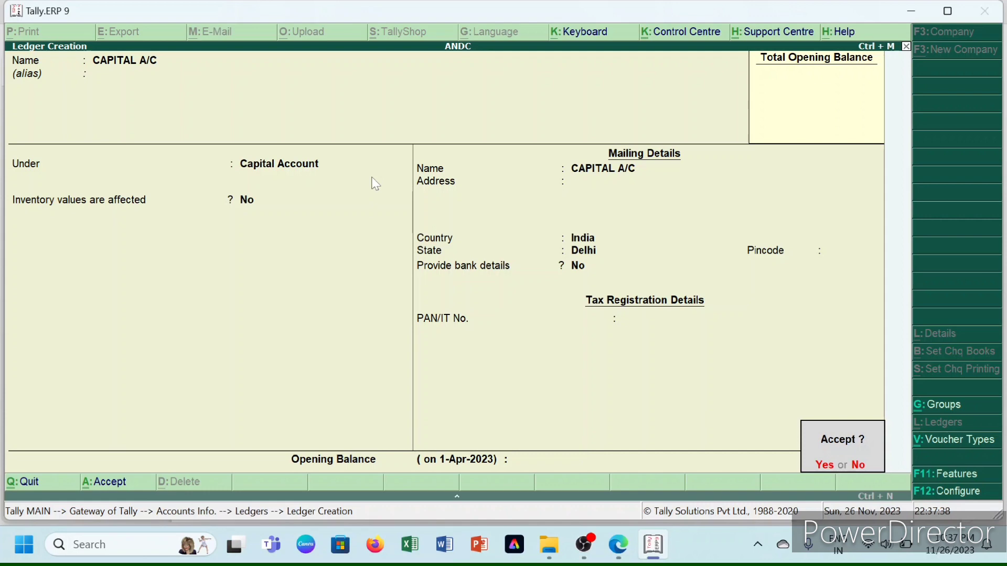
key(n)
key(Return)
key(Return)
key(Return)
key(Return)
key(Return)
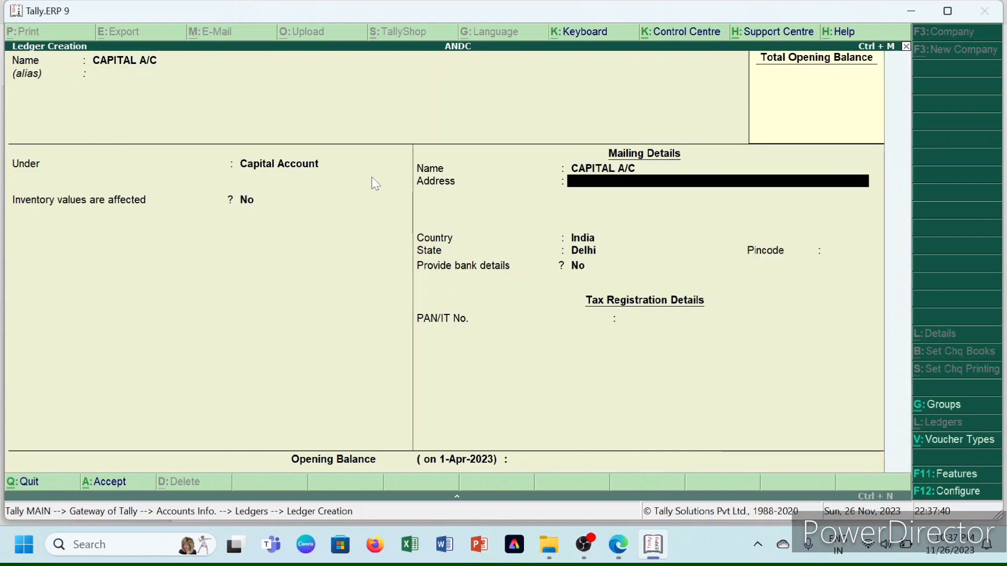
key(Return)
key(Return)
key(Return)
key(Return)
key(Return)
key(Return)
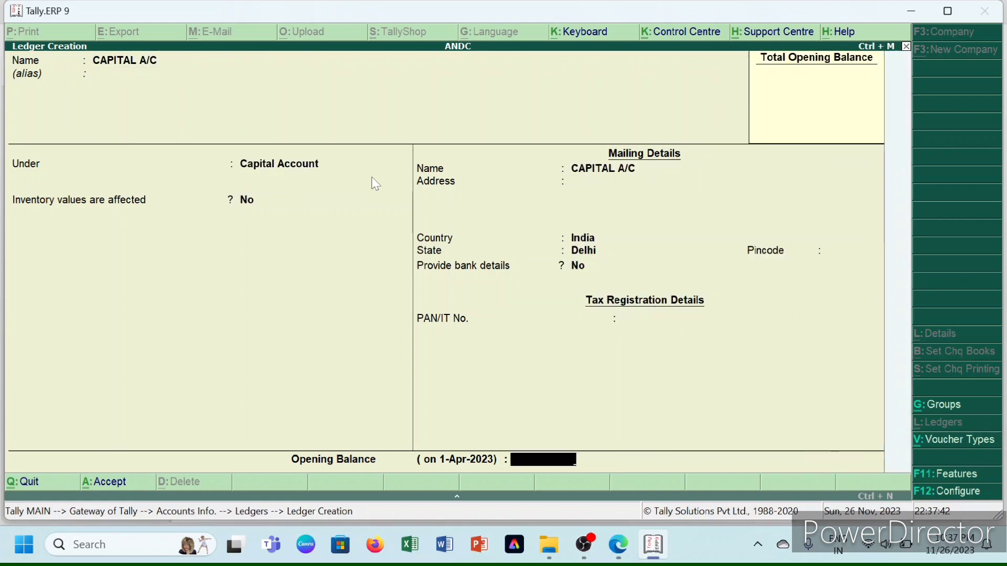
text(80000)
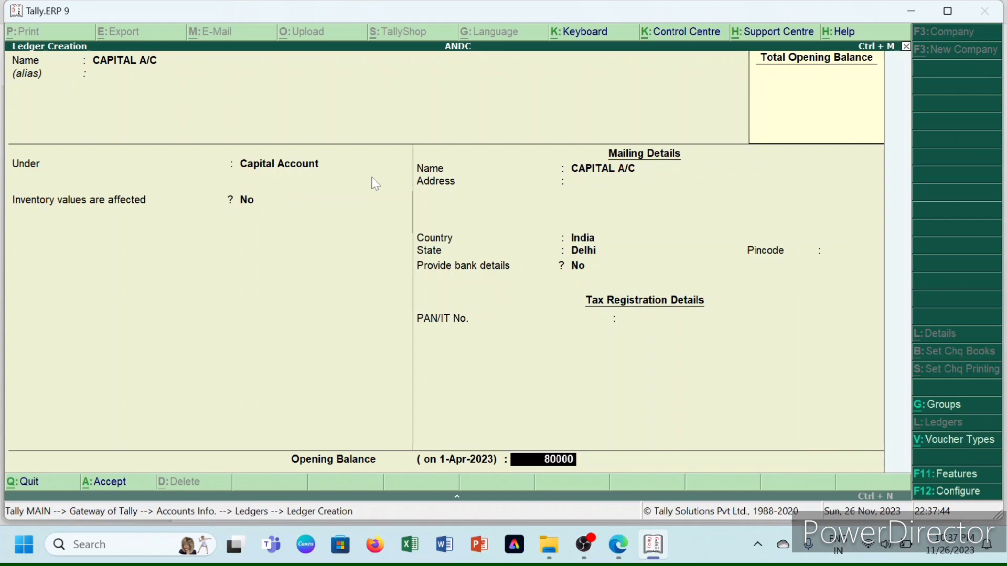
text(0)
key(Return)
key(Return)
key(Return)
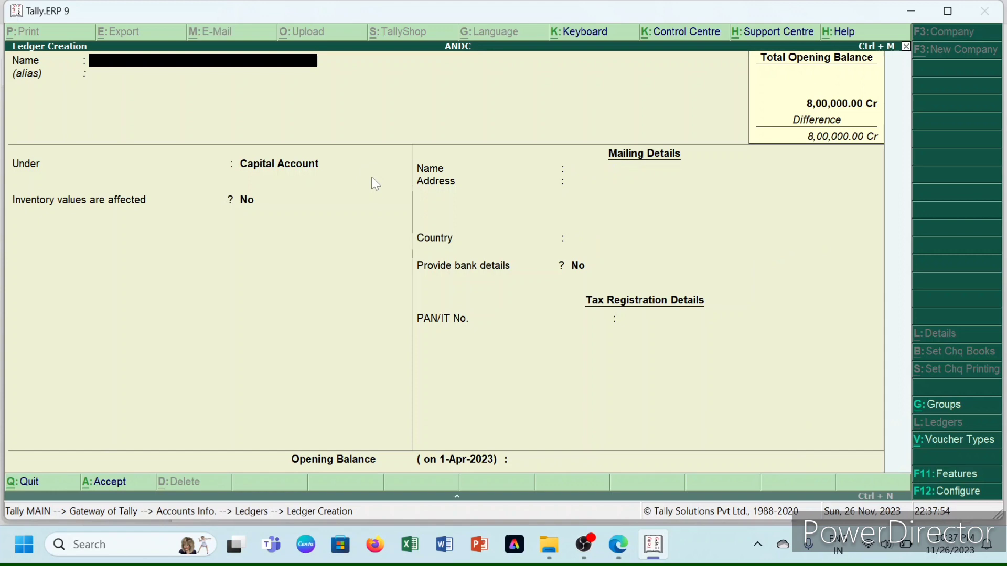
key(Escape)
key(Return)
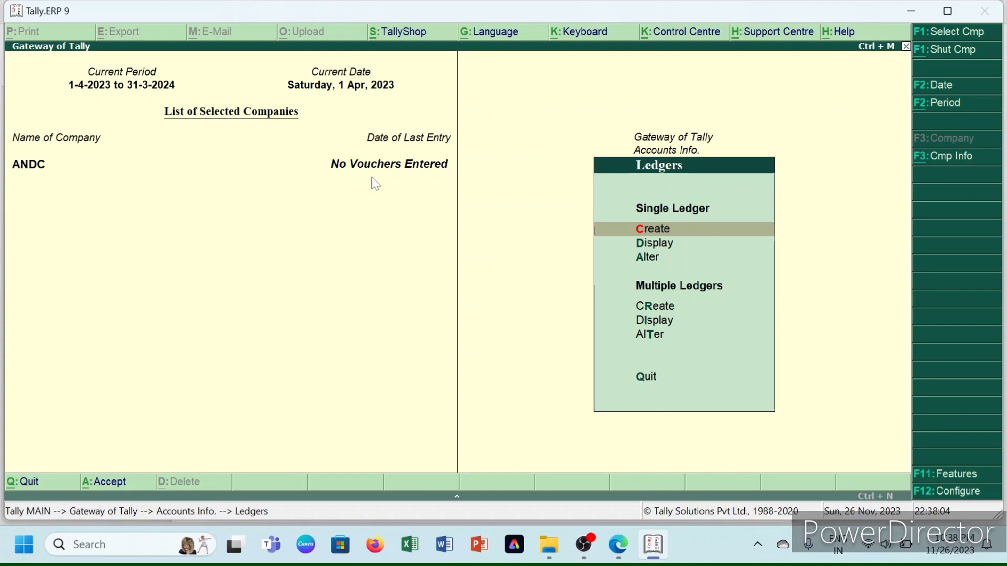
- Alter the Cash ledger to carry a 50,000 Dr opening balance
key(Down)
key(Down)
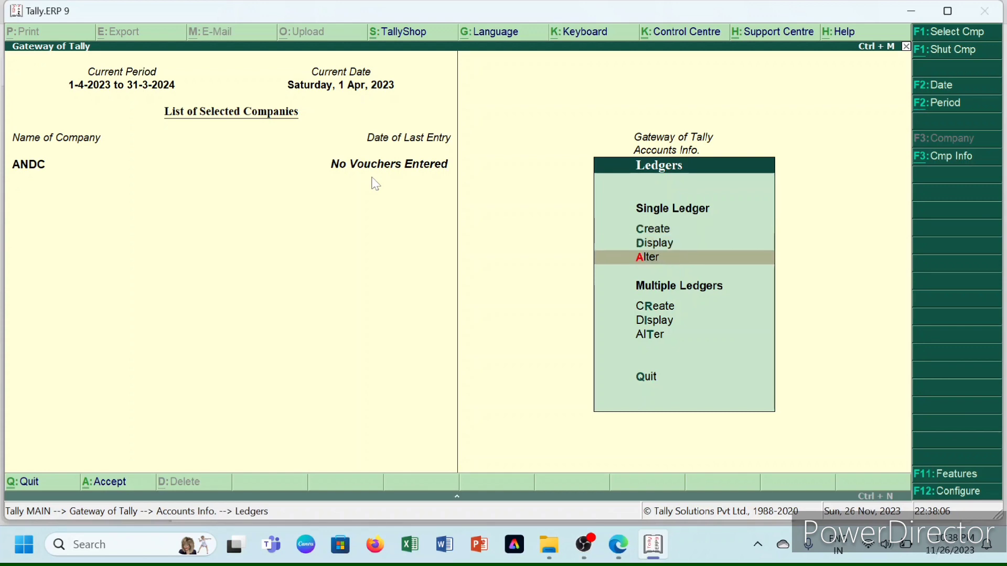
key(Return)
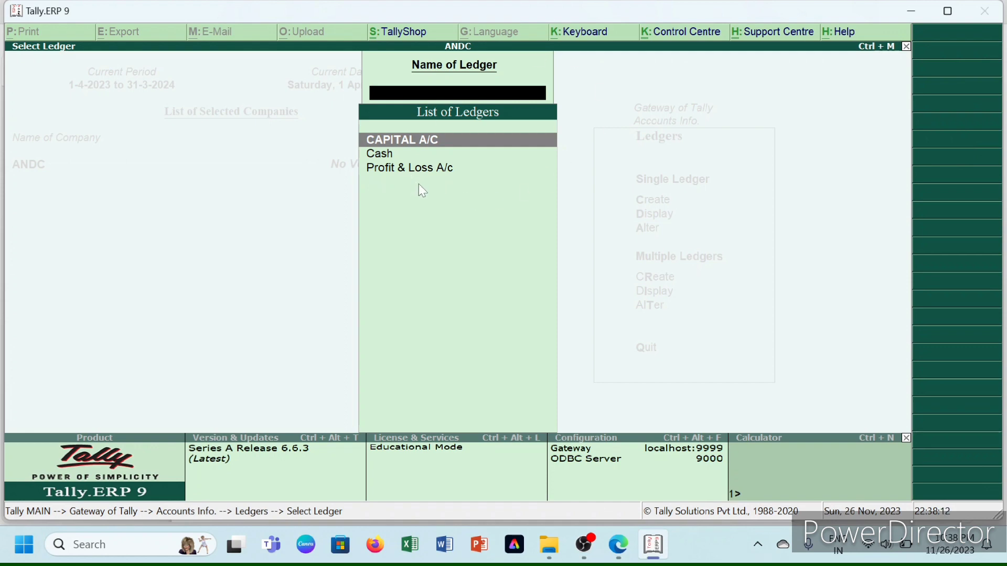
key(Down)
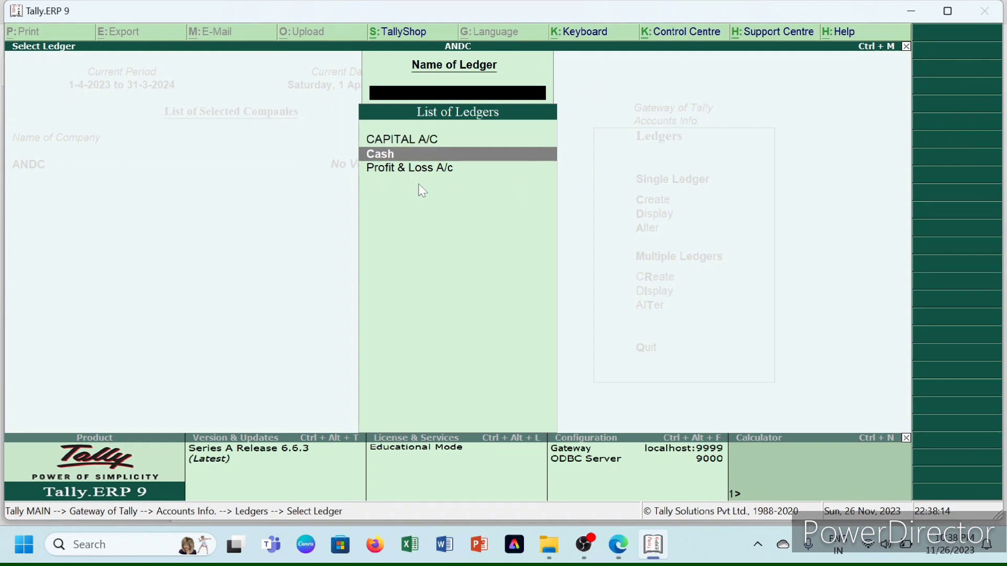
key(Return)
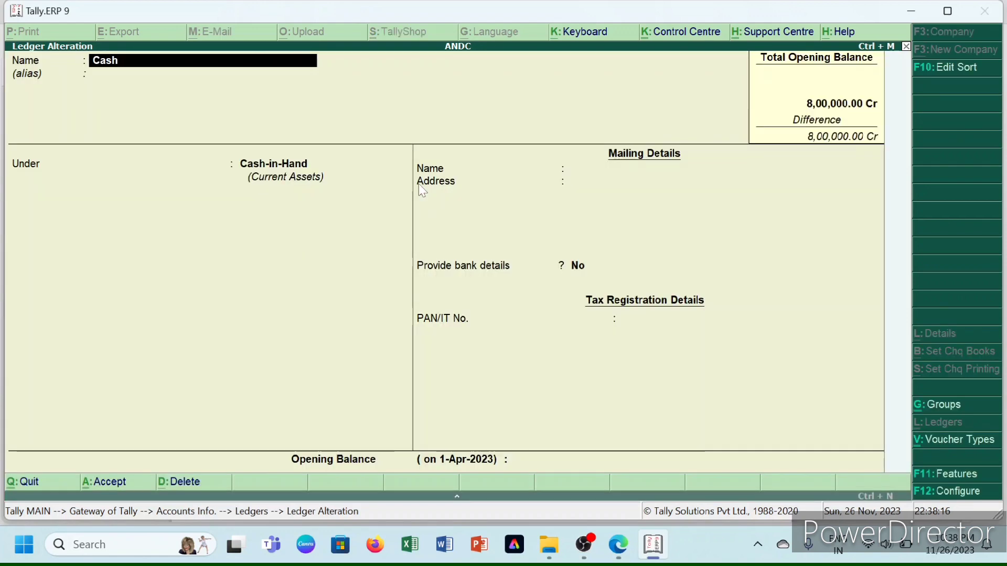
key(Return)
key(Return)
key(Return)
key(Return)
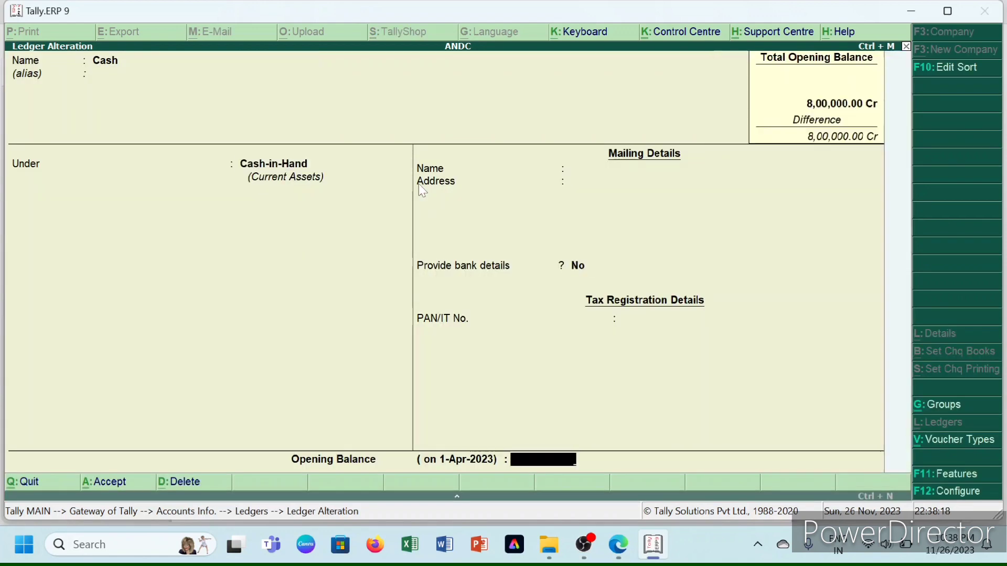
text(50000)
key(Return)
key(Return)
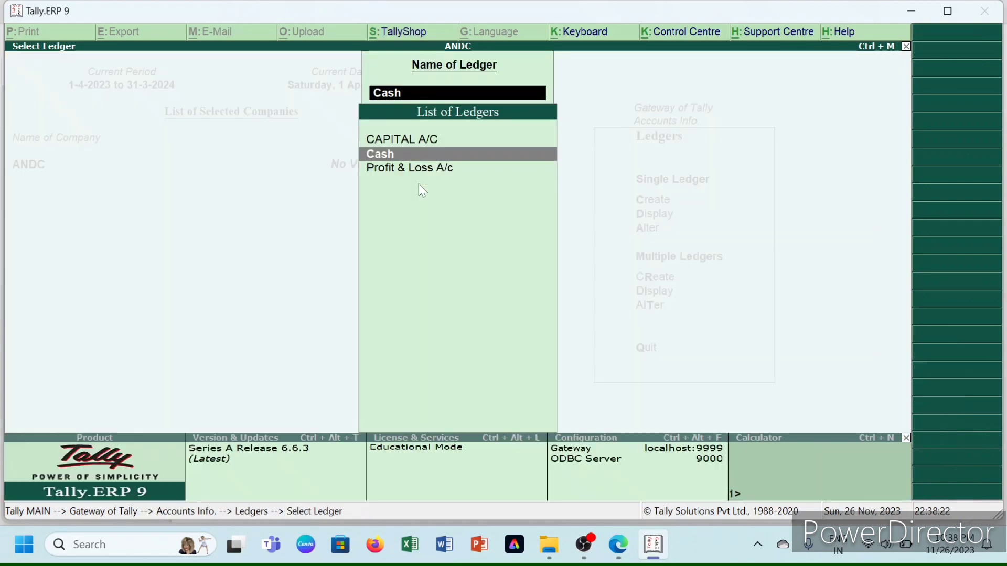
key(Down)
- Set Profit & Loss A/c's opening balance to 1,50,000 Cr and return to the Ledgers menu
key(Return)
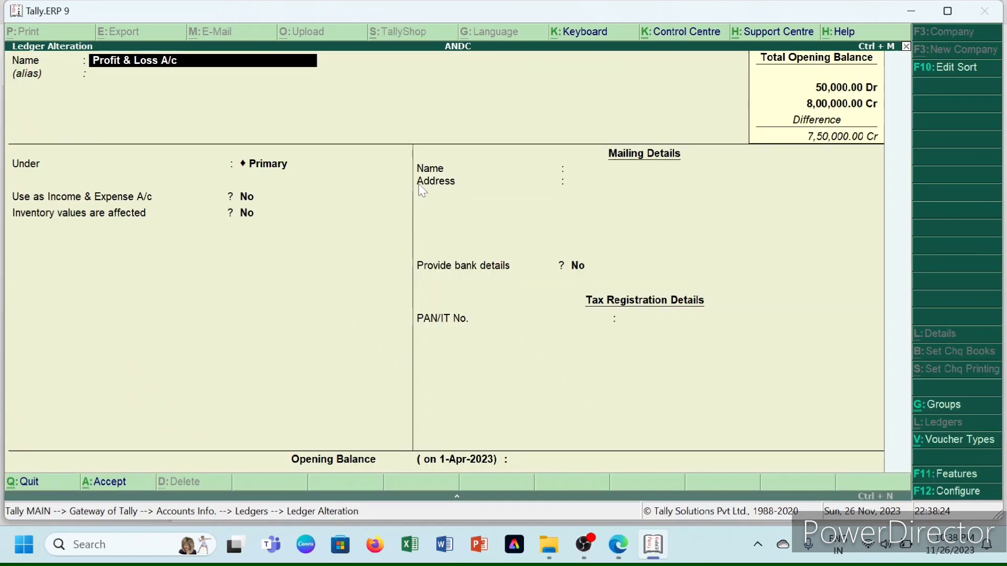
key(Return)
key(Return)
key(Return)
key(Return)
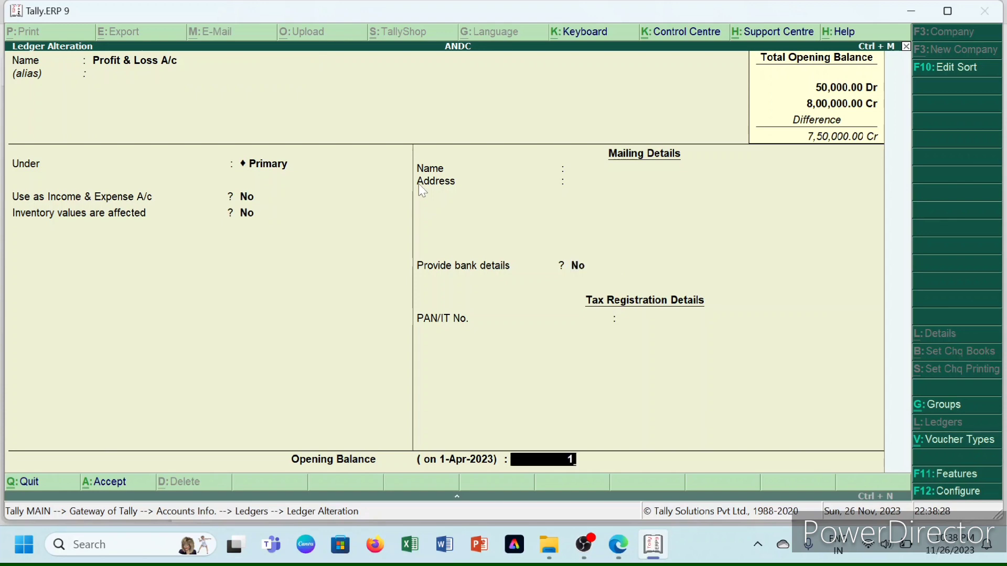
text(150000)
key(Return)
key(Return)
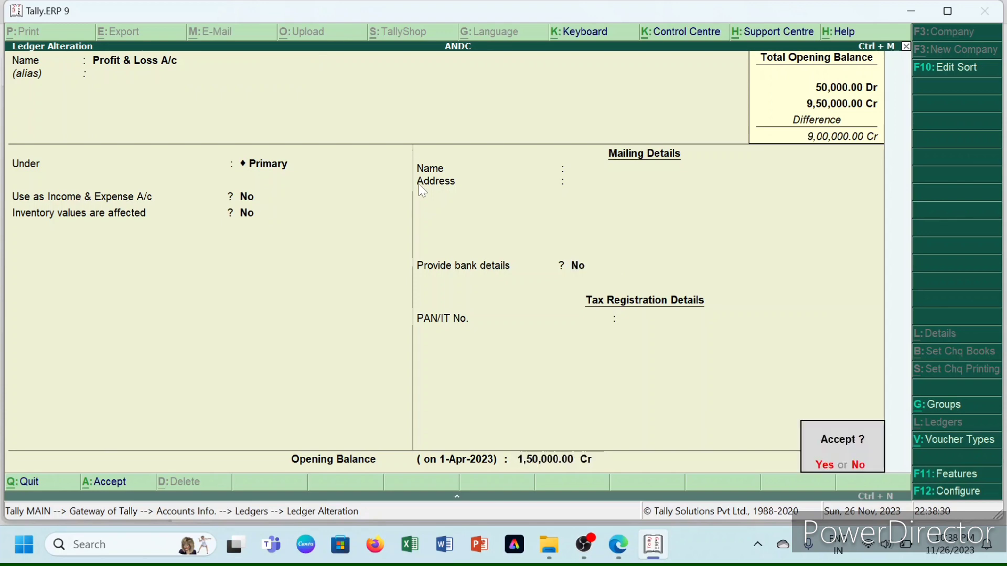
key(Return)
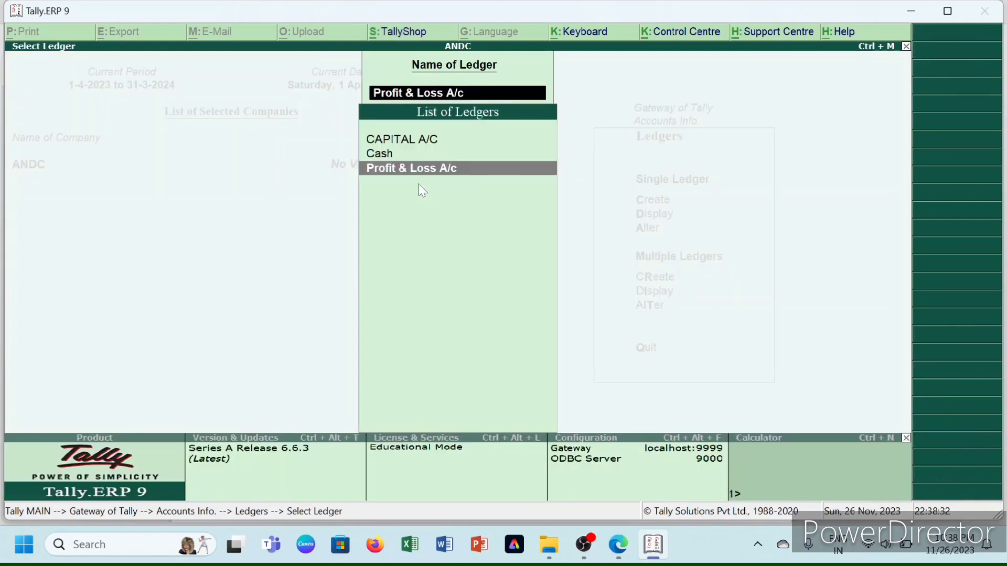
key(Escape)
key(Escape)
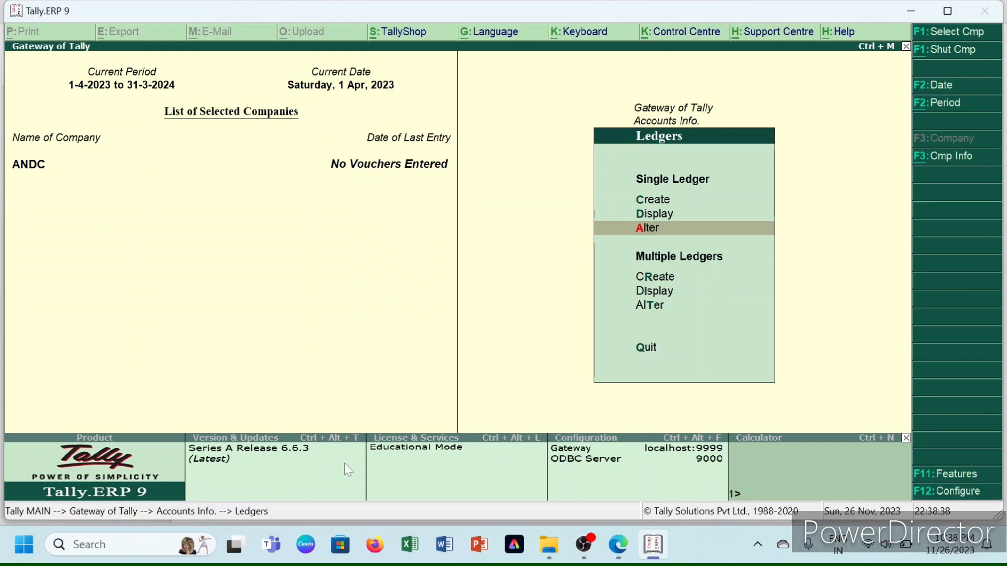
- Highlight Capital, P & L A/C, Creditors, Debtors, Stocks and Cash in Hand rows in the PDF
click(618, 545)
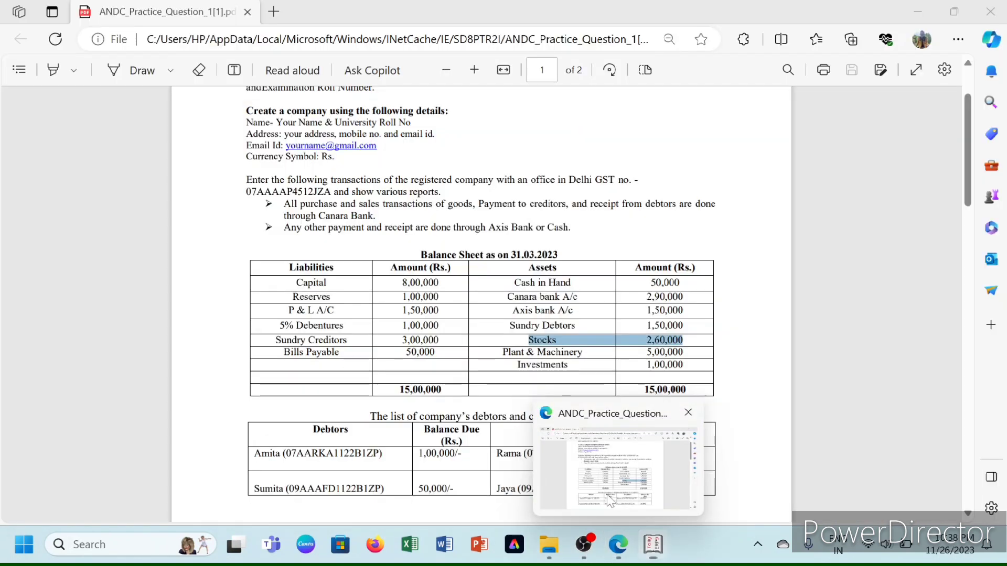
click(603, 342)
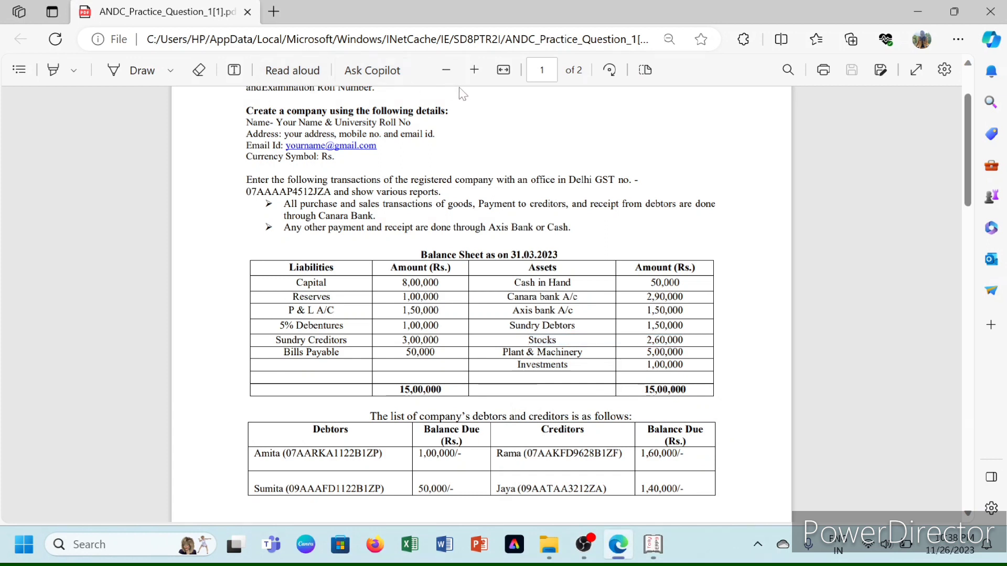
click(59, 74)
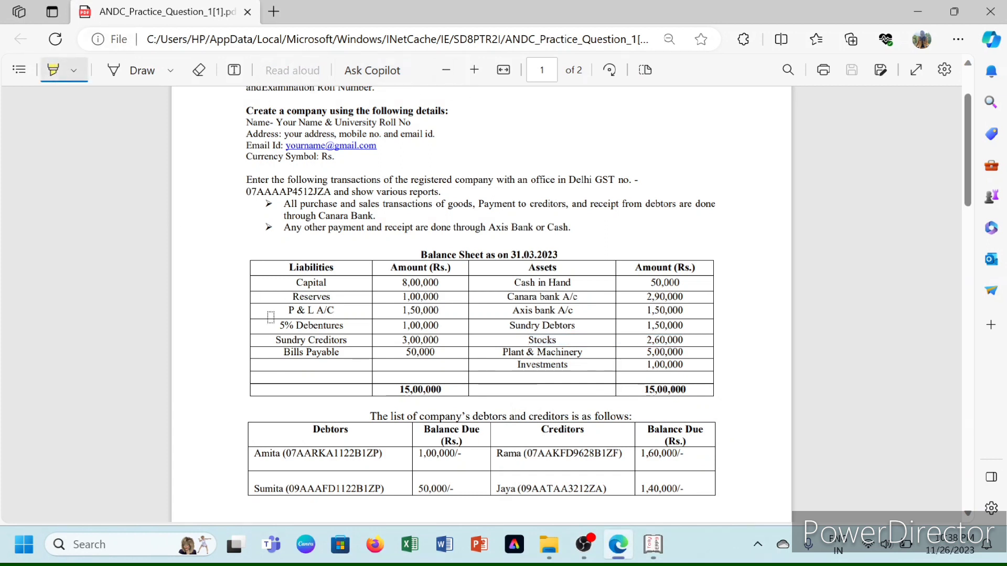
drag(275, 340, 439, 341)
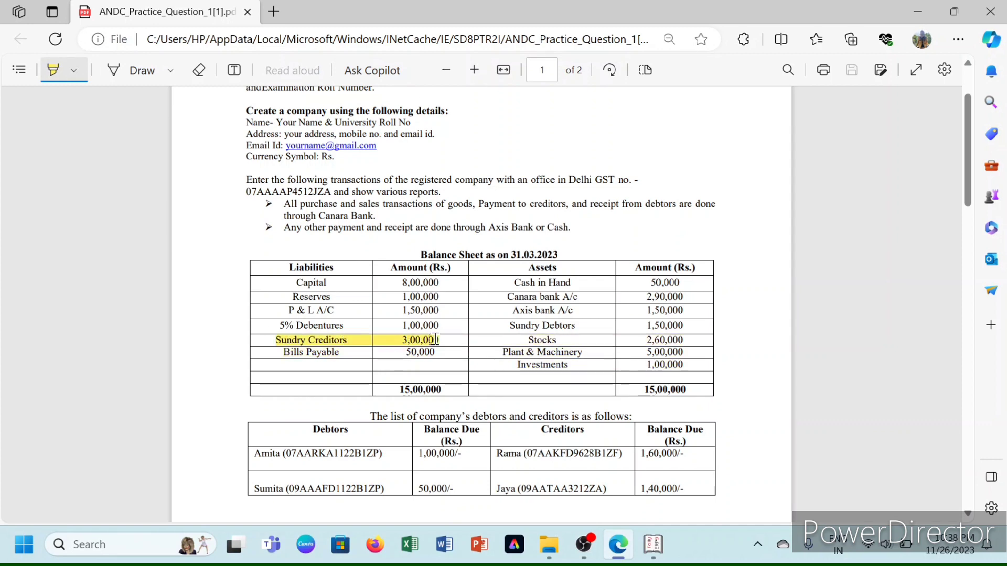
drag(527, 341, 509, 328)
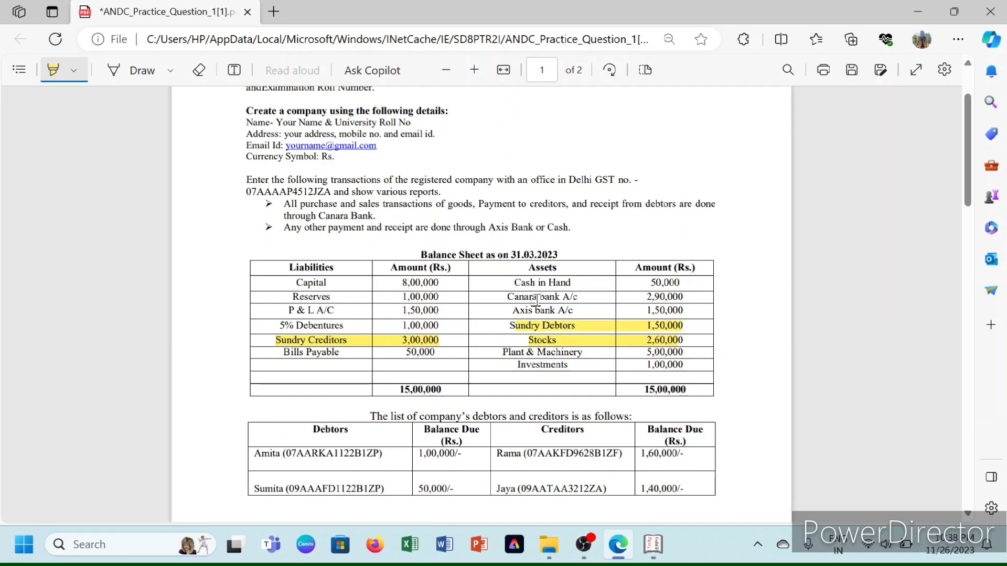
drag(515, 283, 679, 283)
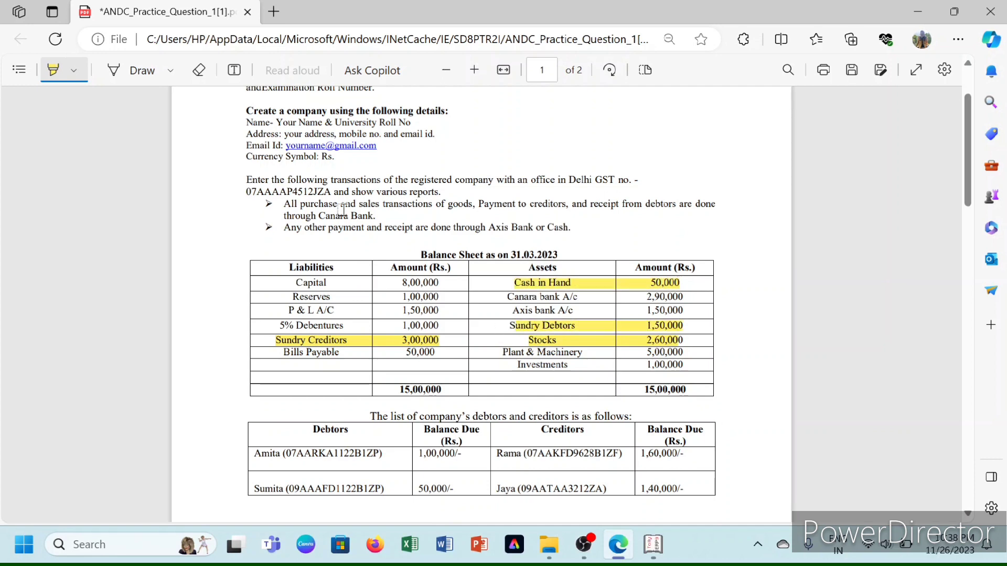
mouse_move(296, 283)
mouse_down()
mouse_move(391, 293)
mouse_move(437, 285)
mouse_move(289, 307)
mouse_up()
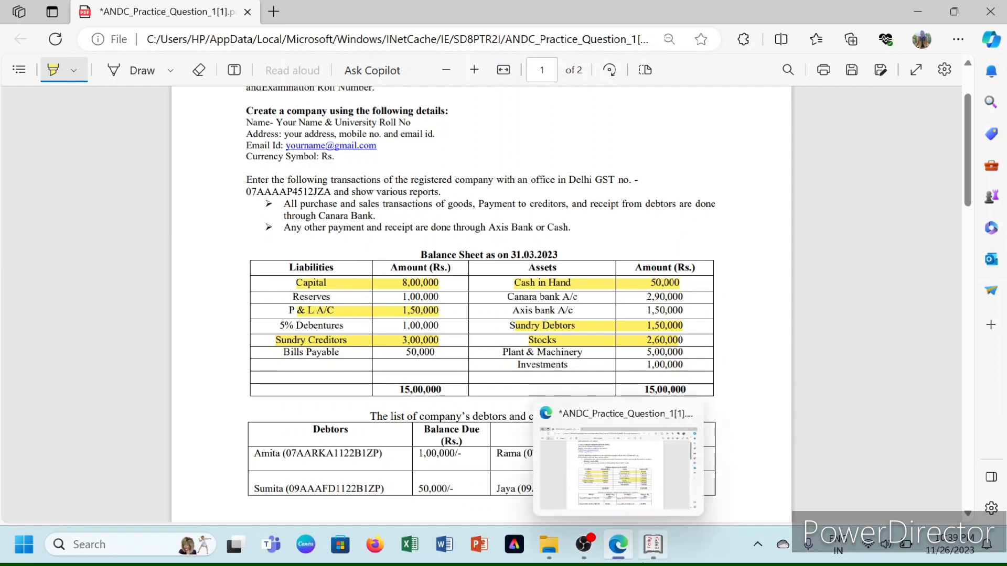
click(652, 472)
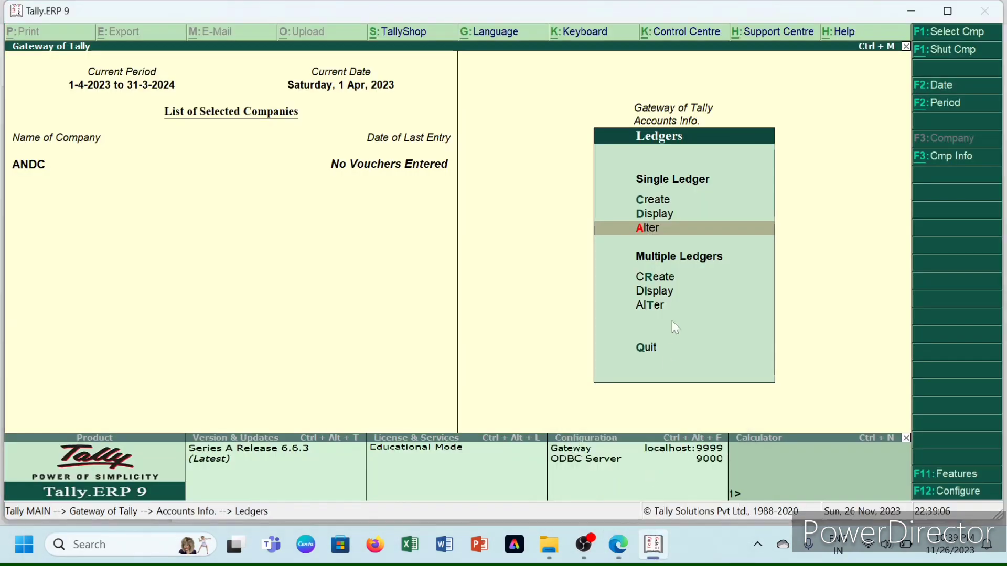
- Open Multi Ledger Creation for all groups and add RESERVES under Reserves & Surplus
key(Down)
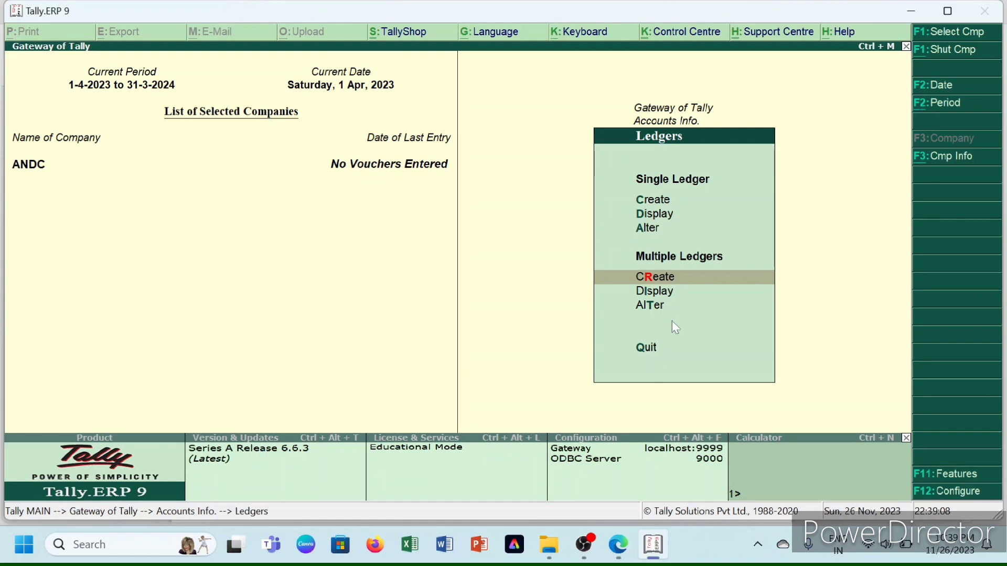
key(Return)
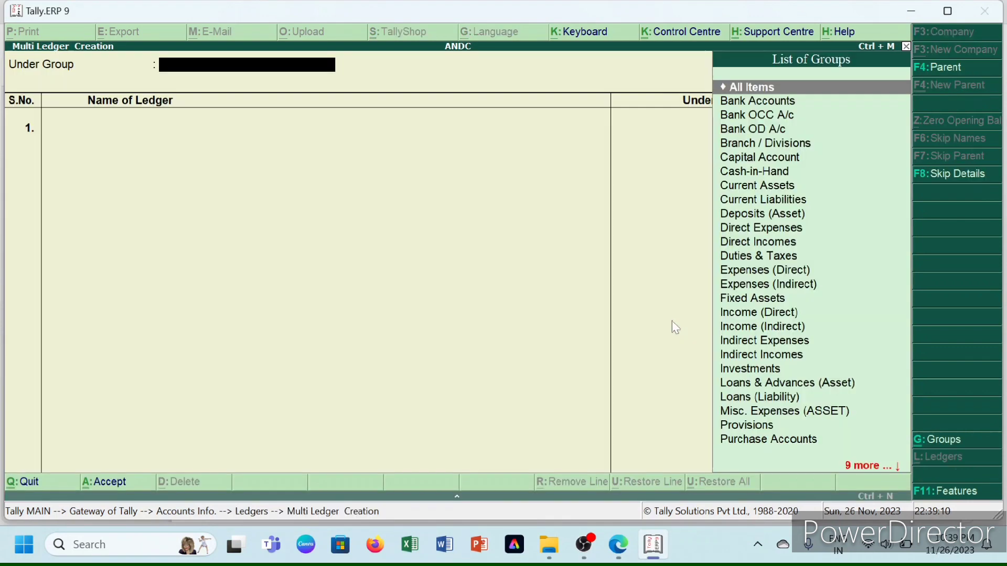
key(Return)
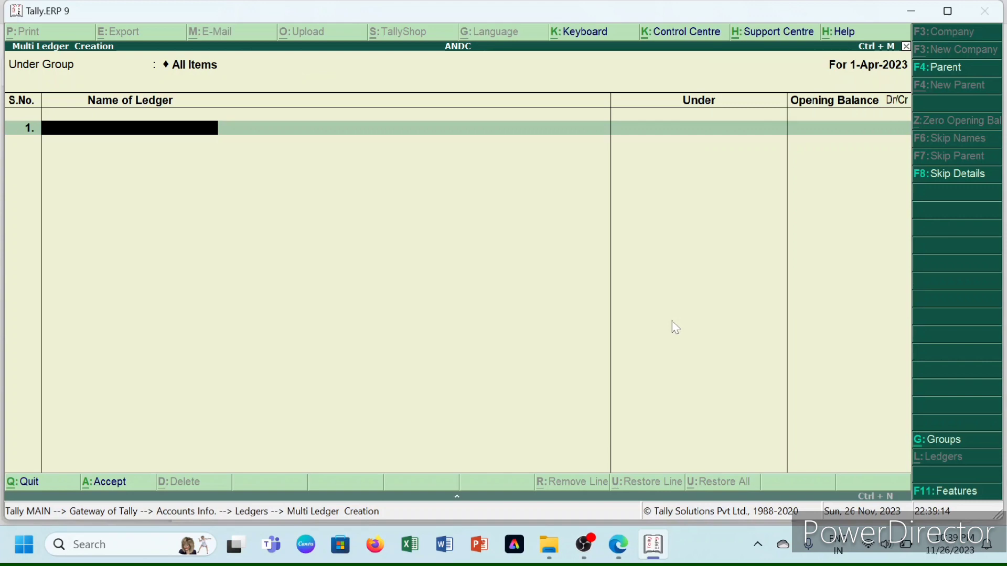
text(RESERVES)
key(Return)
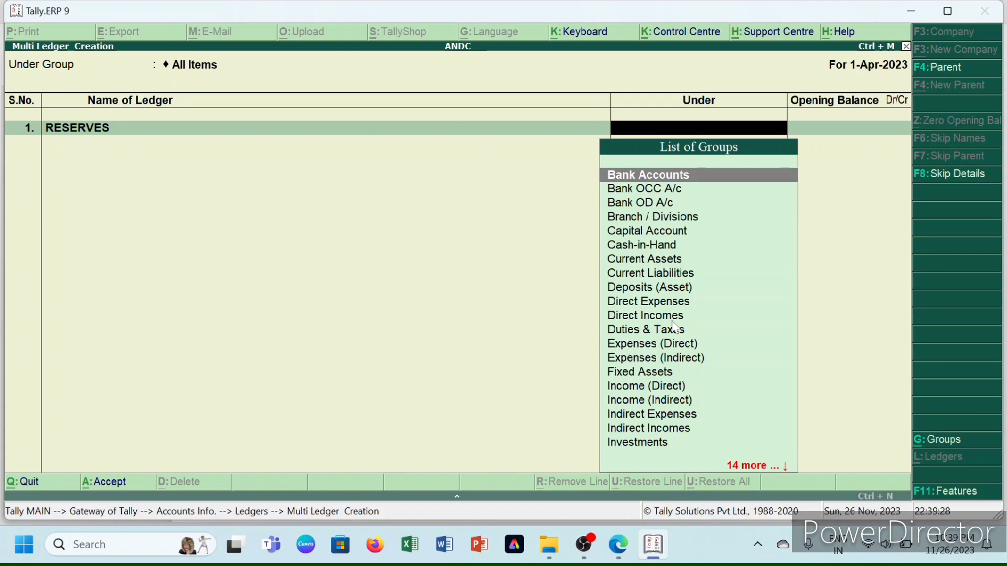
text(RESE)
key(Return)
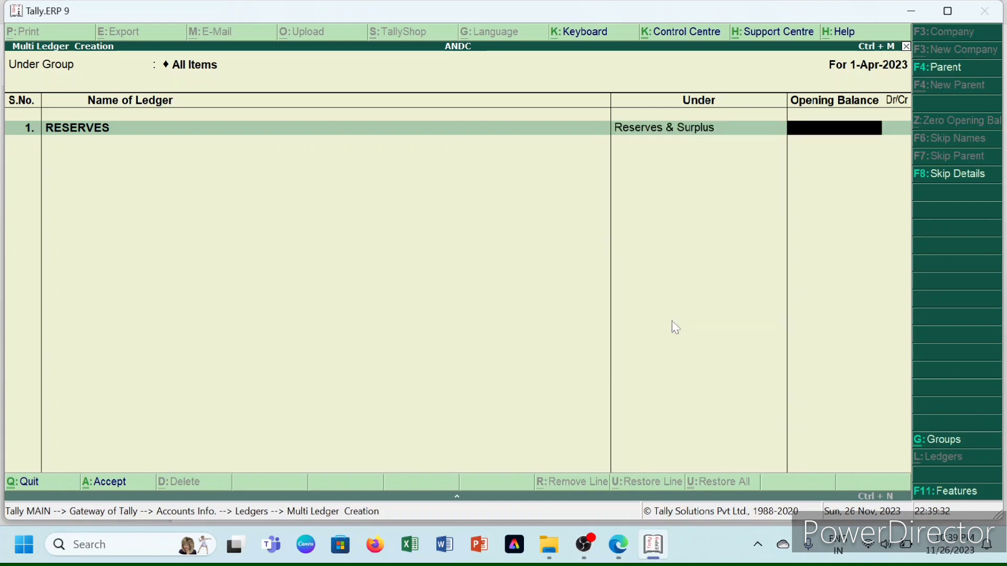
- Give RESERVES a 1,00,000 Cr opening balance, correcting the mistyped 10,000
text(10,000)
key(Return)
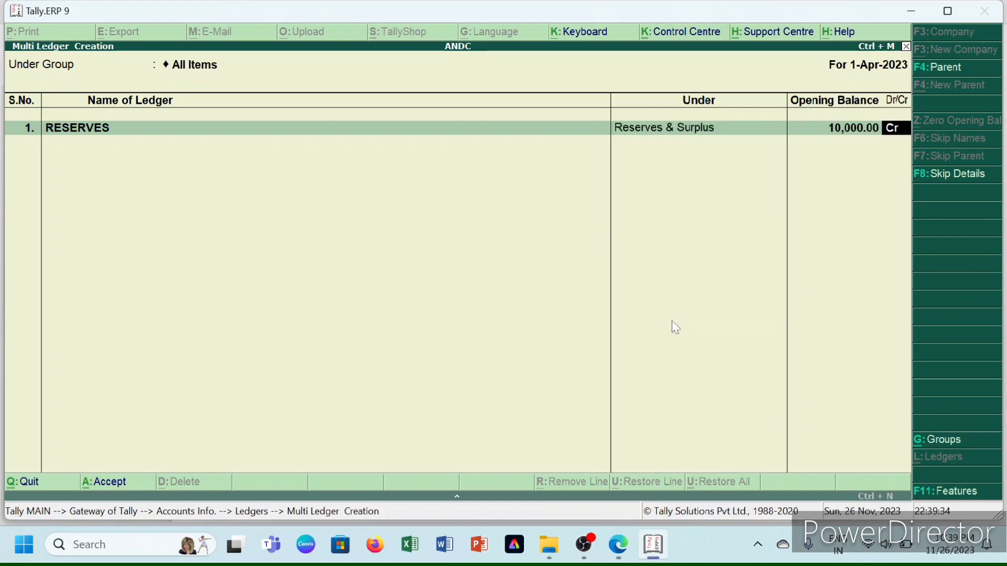
key(Return)
key(BackSpace)
key(BackSpace)
text(1)
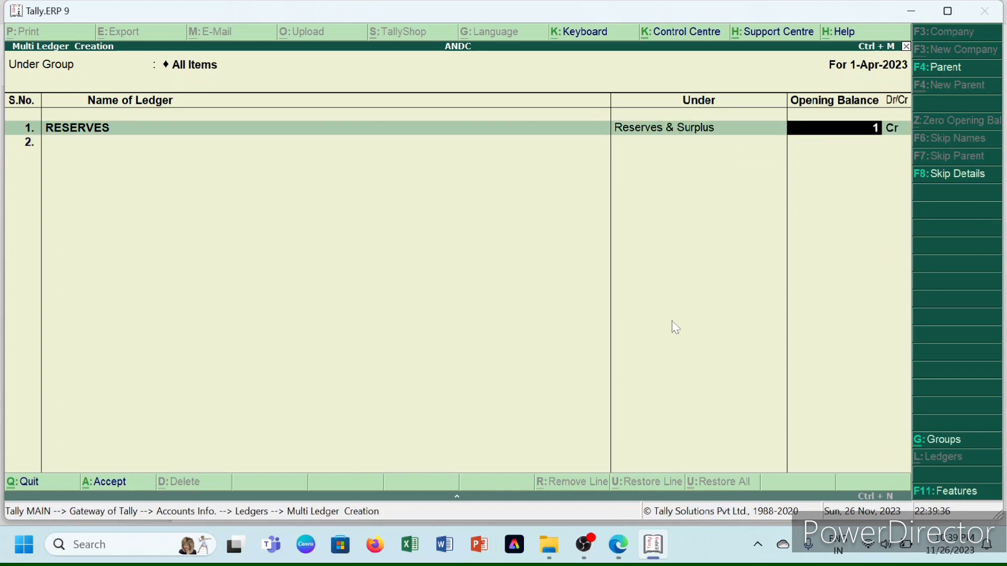
text(,00,000)
key(Return)
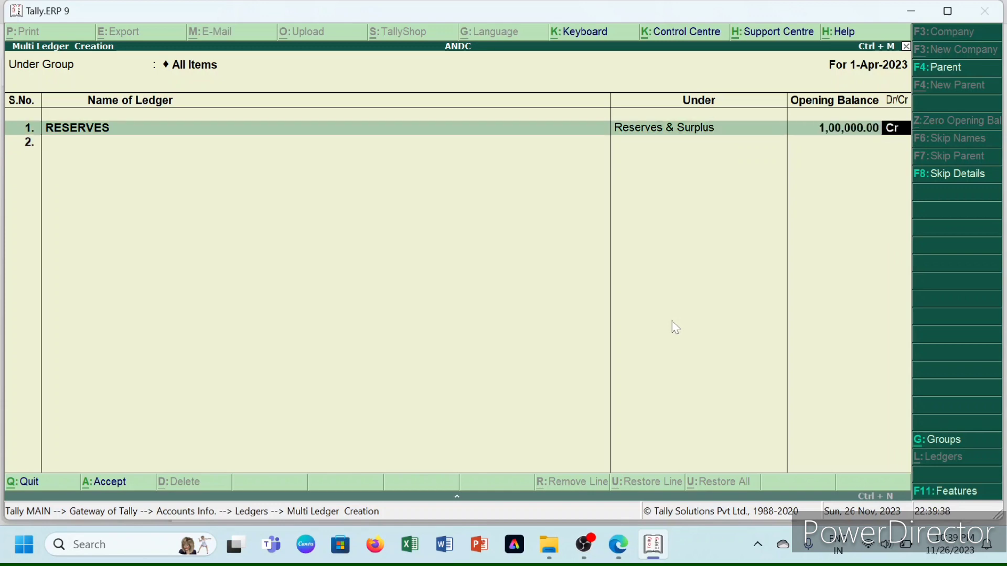
key(Return)
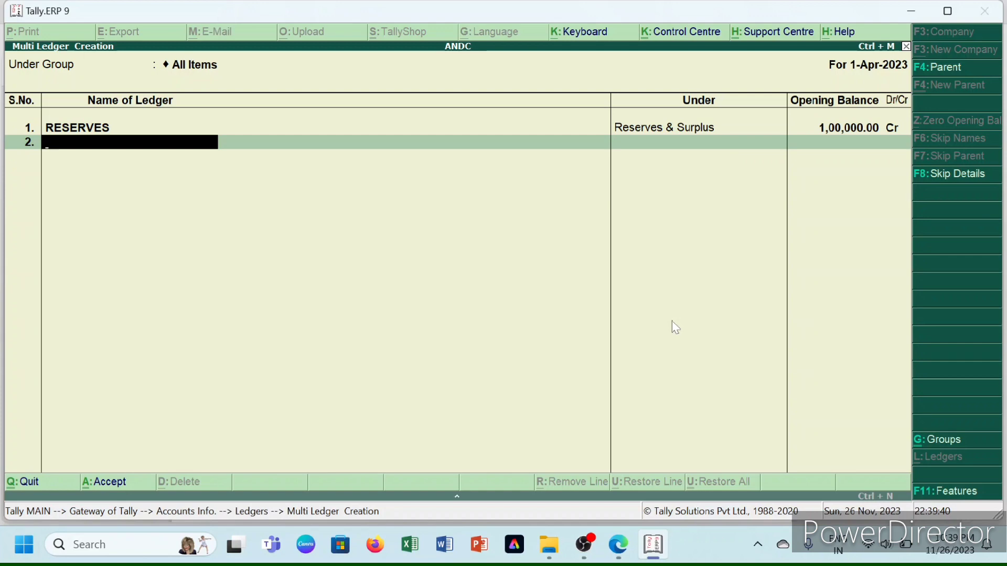
- Add 5% DEBENTURES under Secured Loans with a 1,00,000 Cr opening balance
text(5% DEBEN)
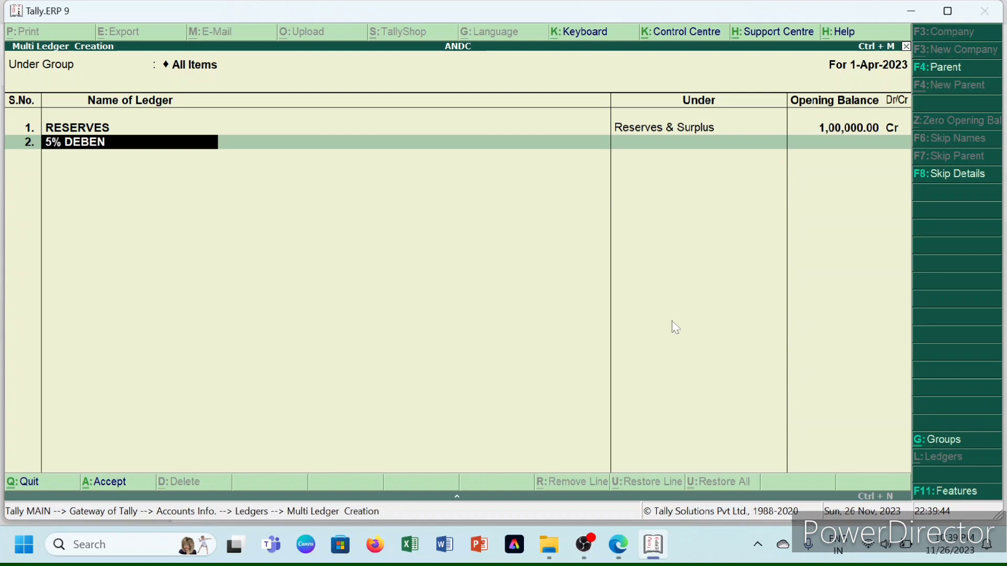
text(TURES)
key(Return)
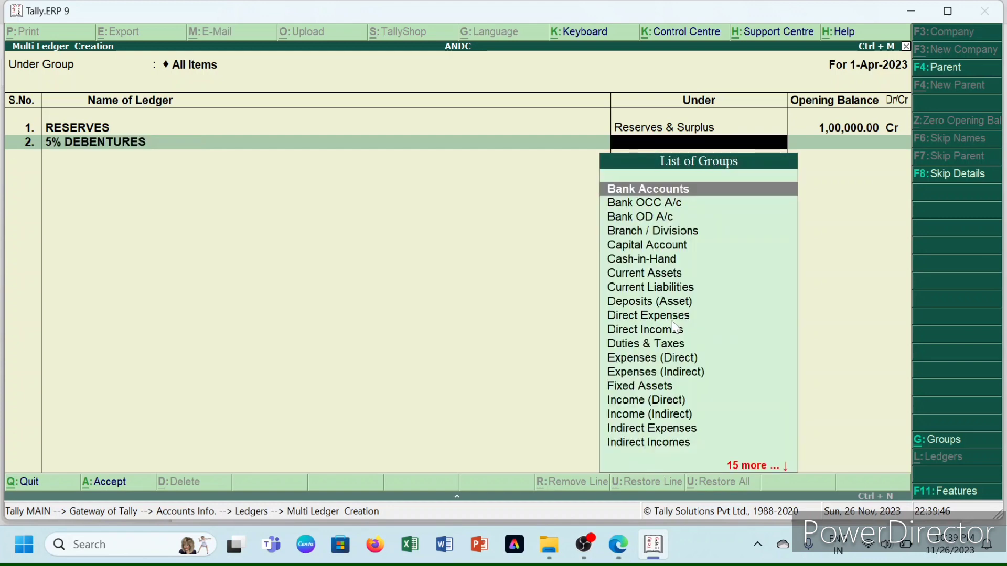
text(SE)
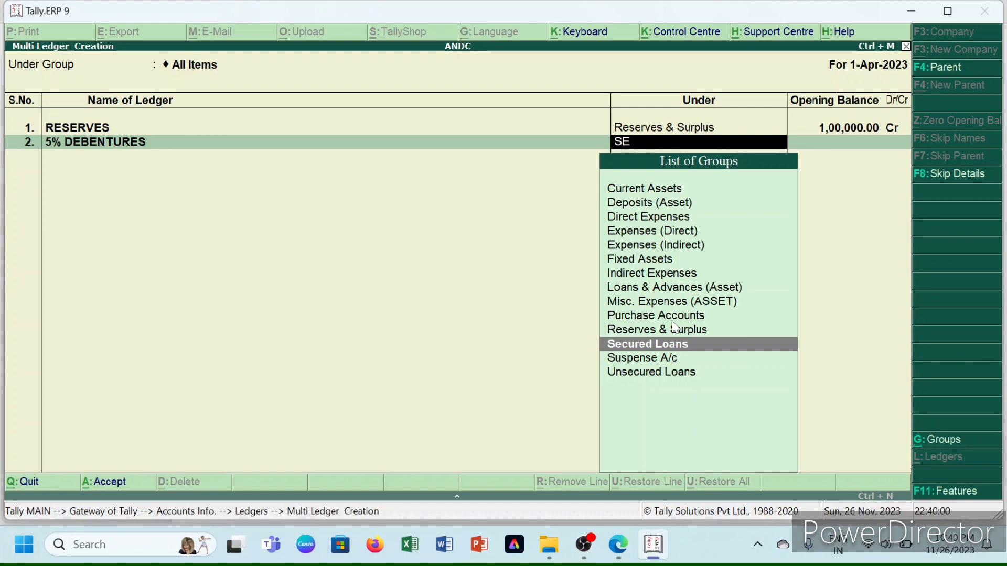
text(CURED)
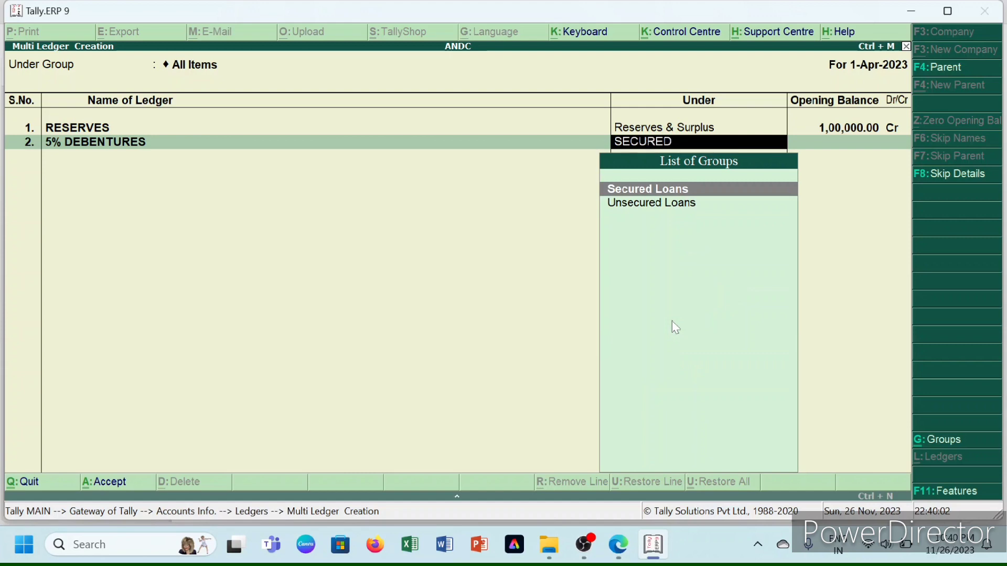
key(Return)
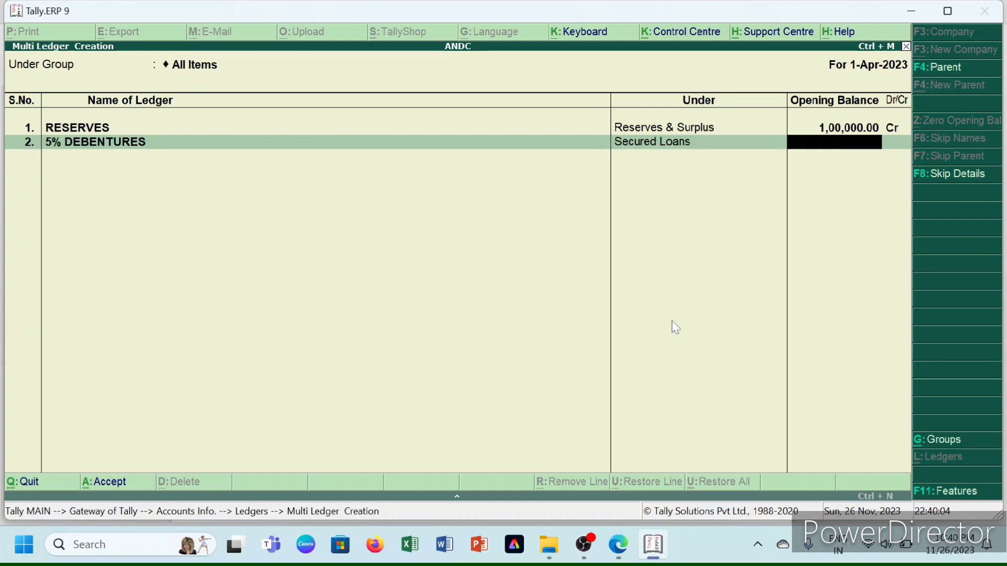
text(1,00,000)
key(Return)
key(Return)
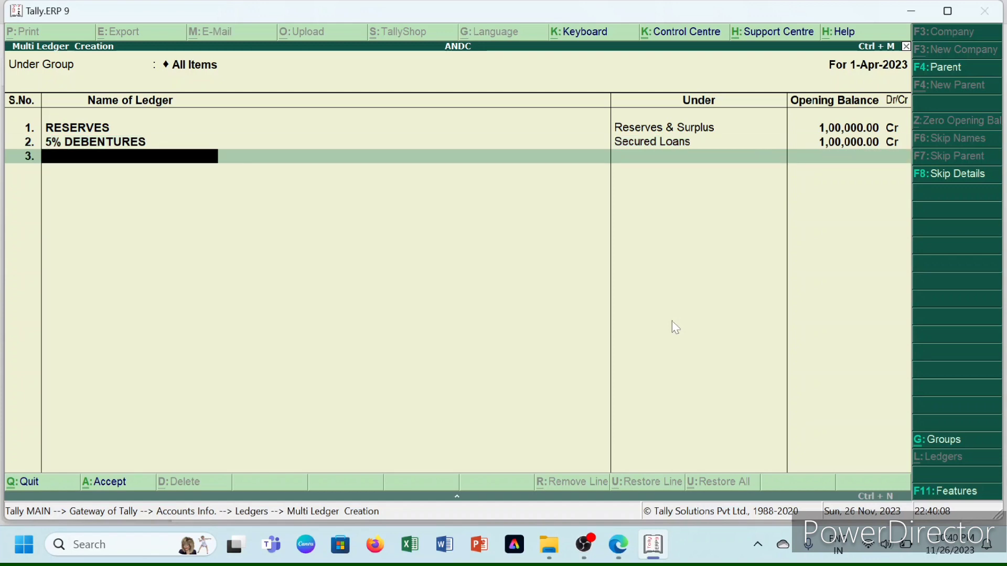
- Add BILLS PAYABLE under Current Liabilities with a 50,000 Cr opening balance
text(BILL SPAYABLE)
key(Return)
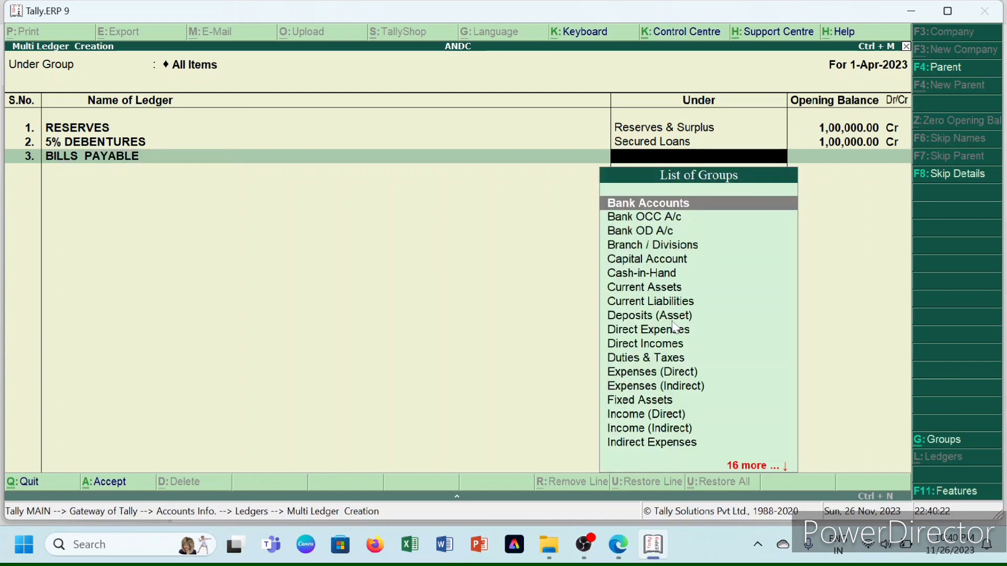
text(CURRE)
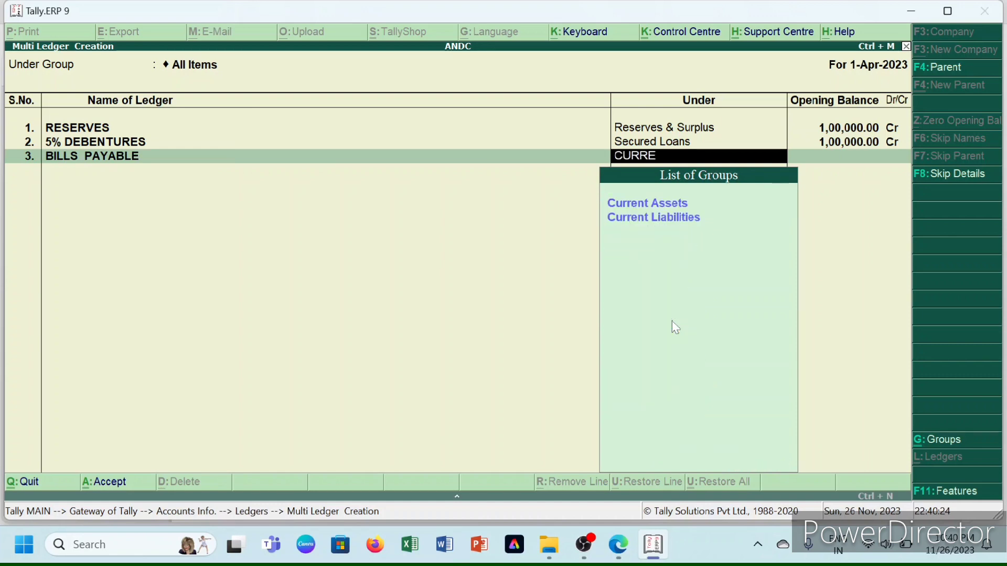
key(Down)
key(Return)
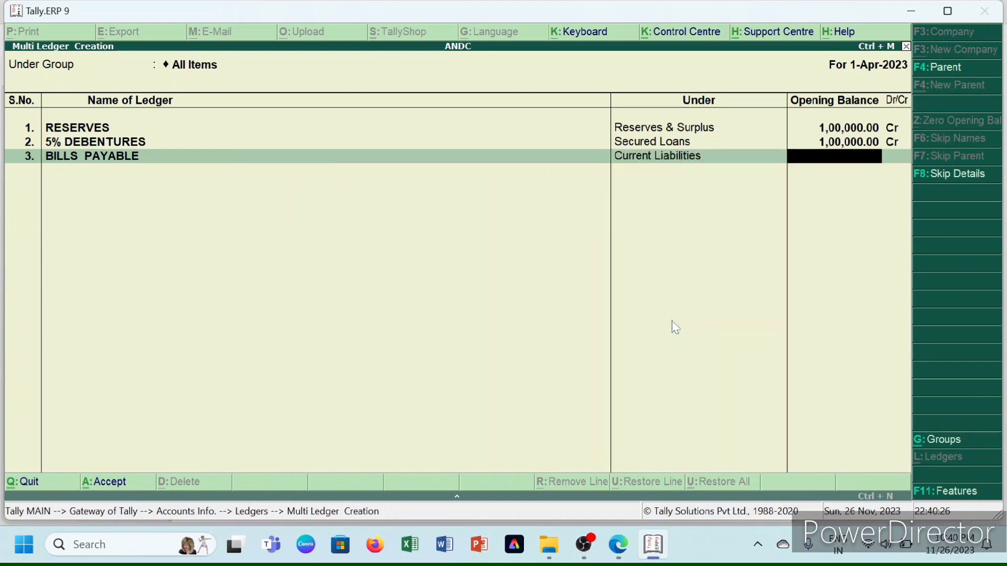
text(50000)
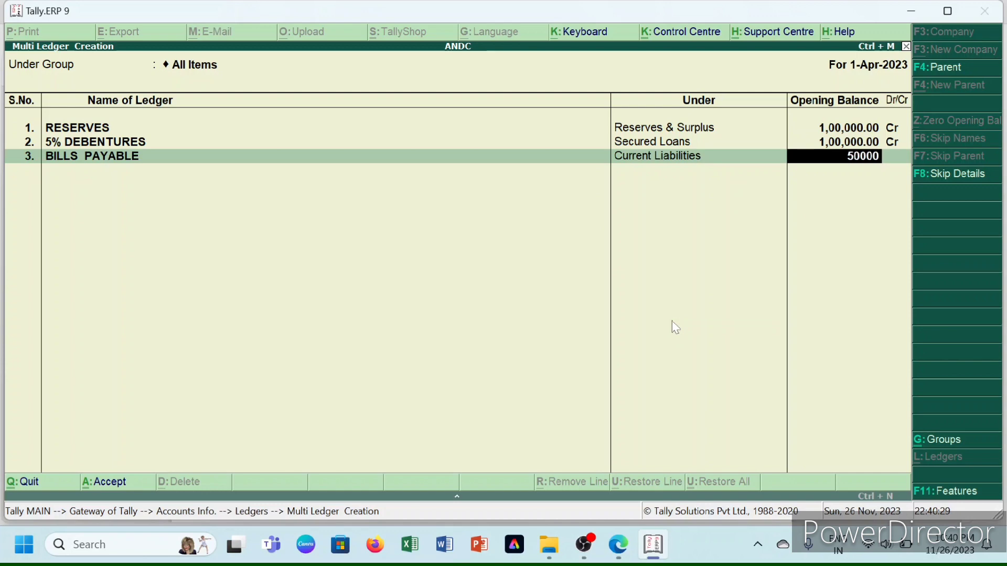
key(Return)
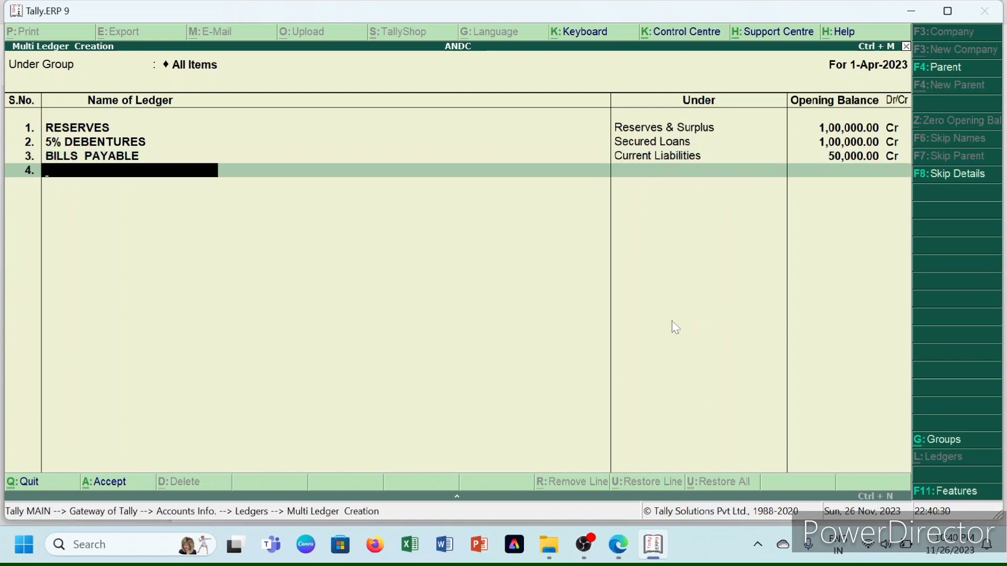
- Add CANARA BANK (2,90,000 Dr) and AXIS BANK (1,50,000 Dr) under Bank Accounts
text(CANARA BANK)
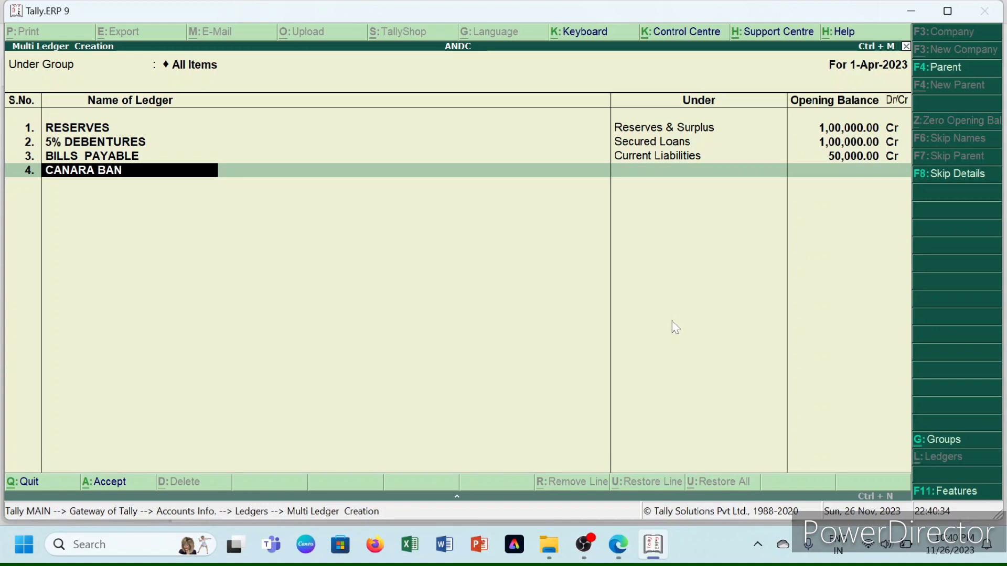
key(Return)
text(B)
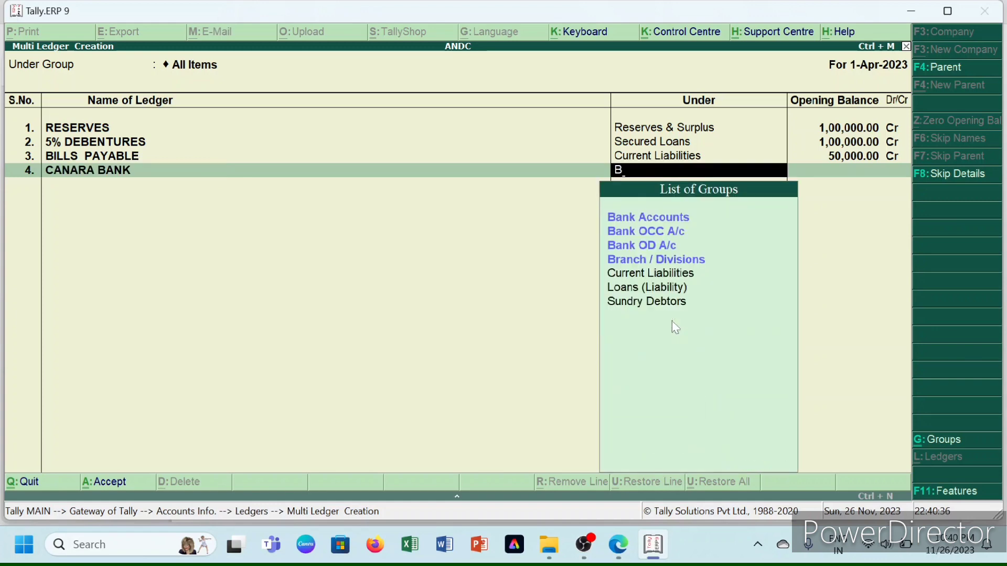
text(a)
key(Return)
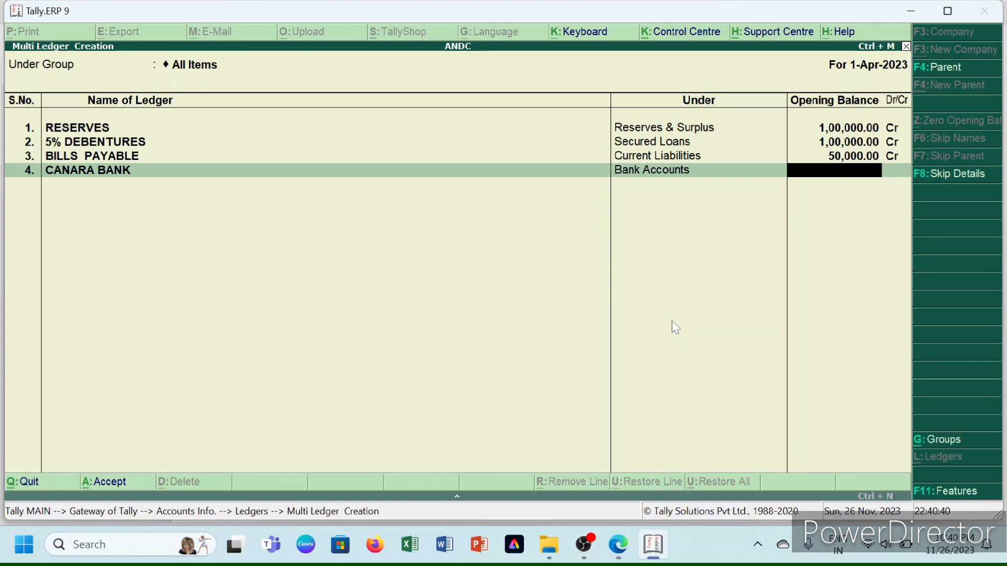
text(2,90,00)
text(000)
key(Return)
key(Return)
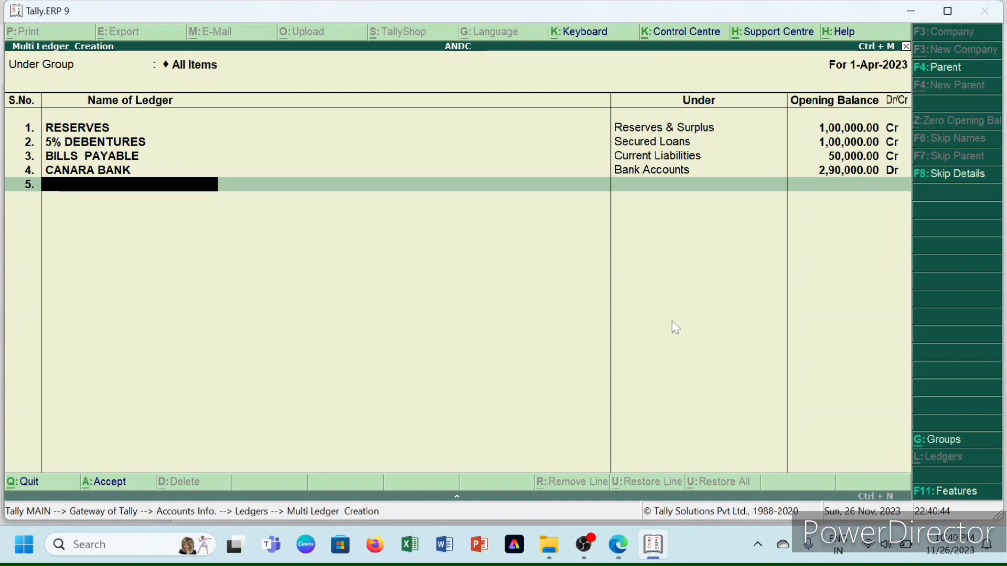
text(AXIS BANK)
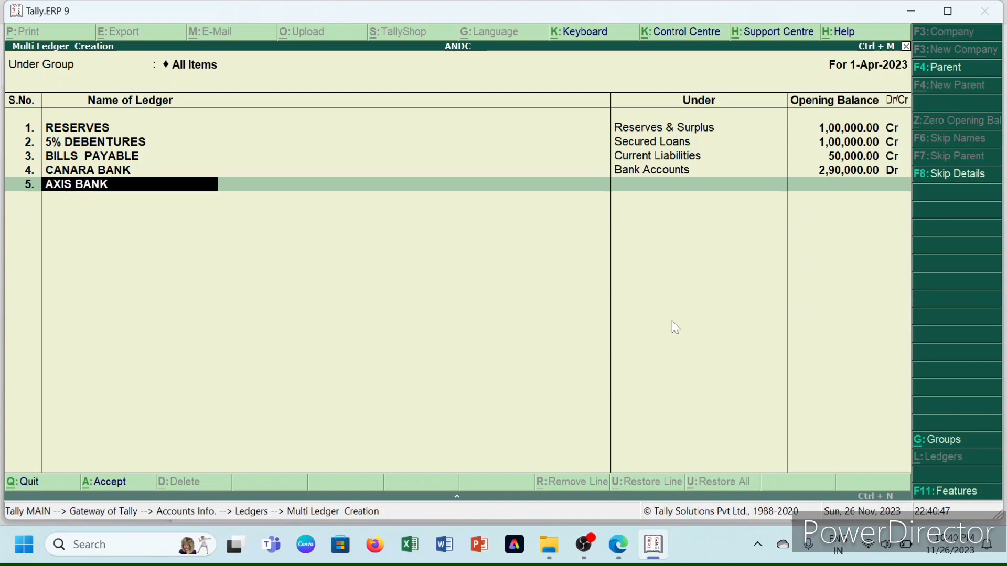
key(Return)
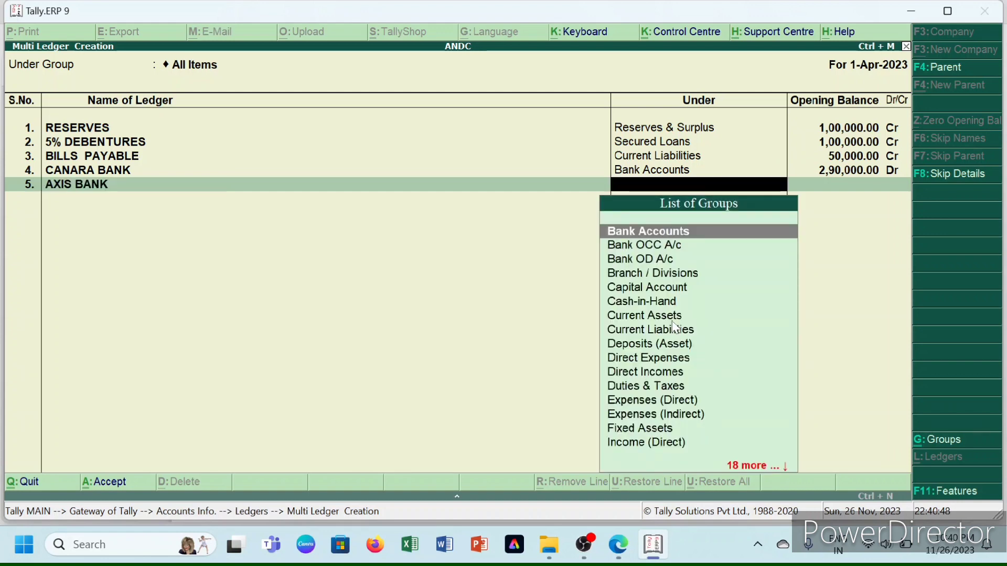
key(Return)
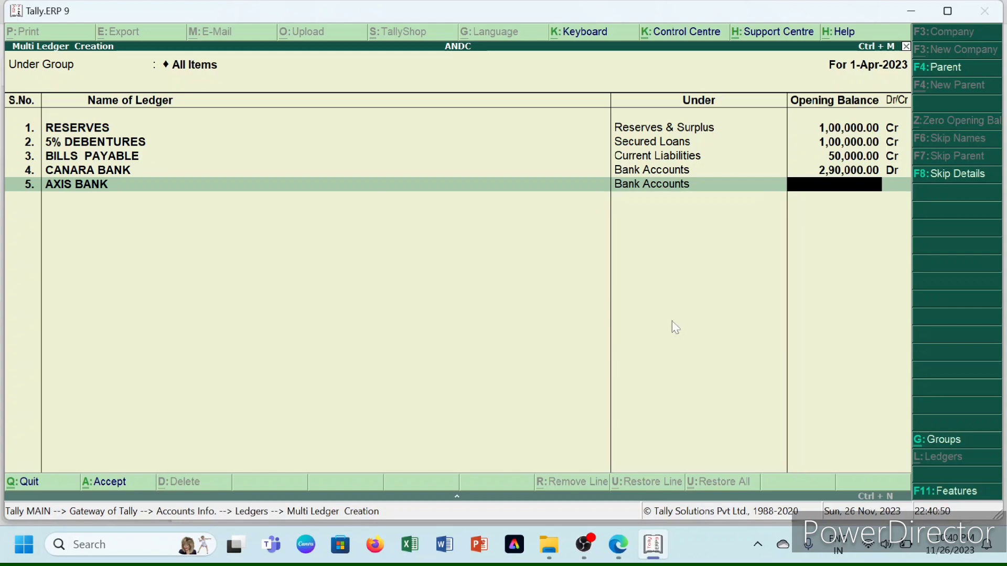
text(1,50,000)
key(Return)
key(Return)
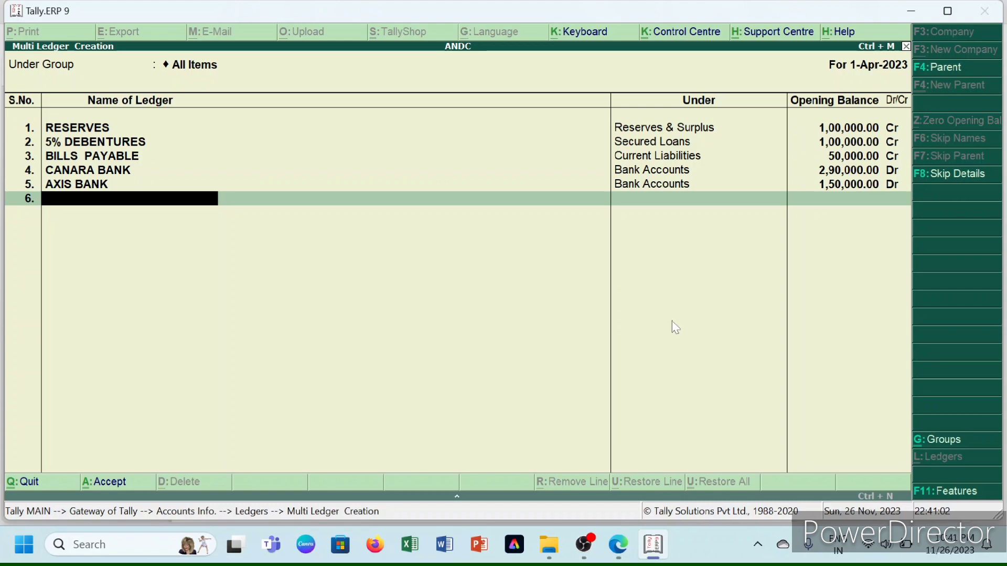
- Add PLANT AND MACHINERY under Fixed Assets with a 5,00,000 Dr opening balance
text(PLANT AND MACHINERY)
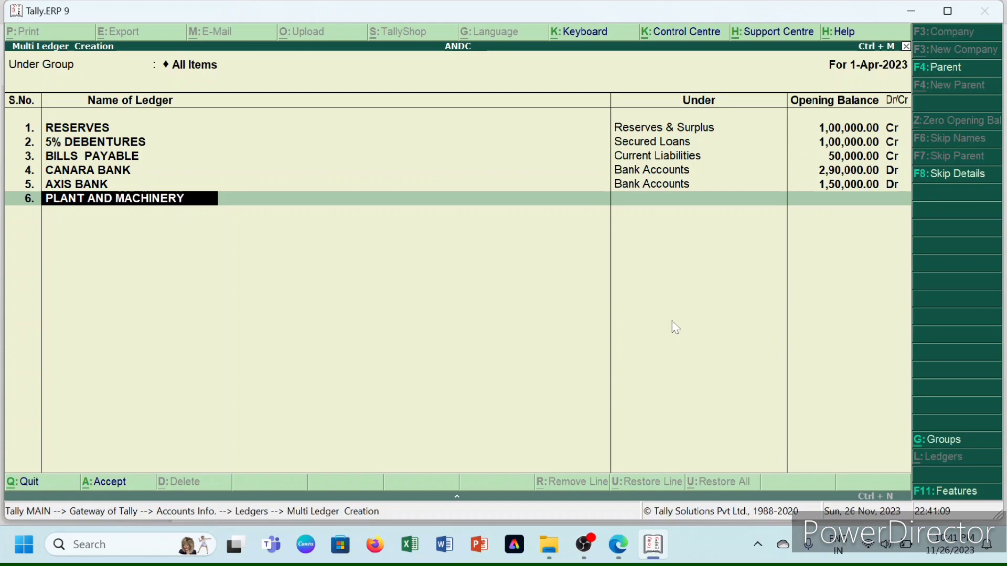
key(Return)
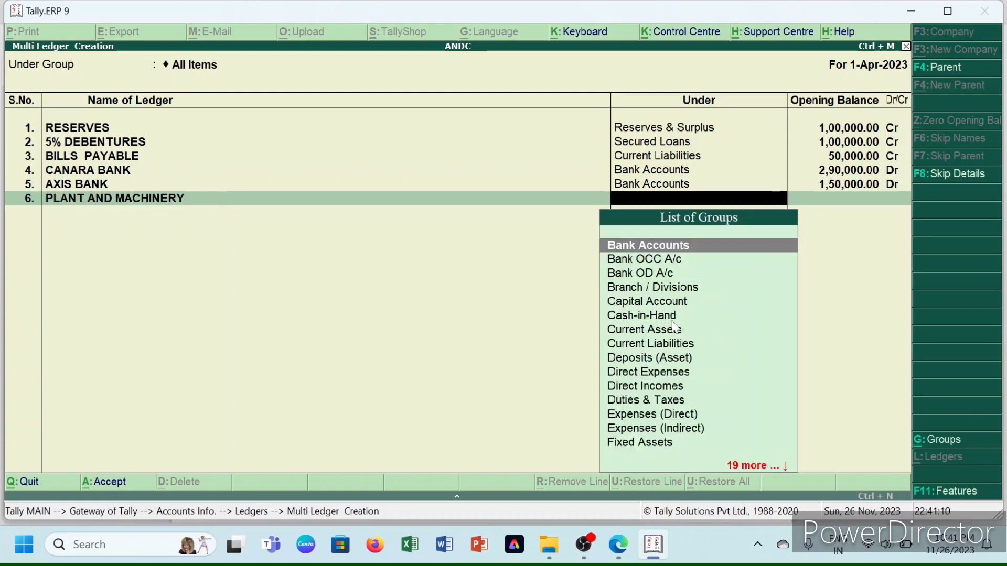
text(FIXE)
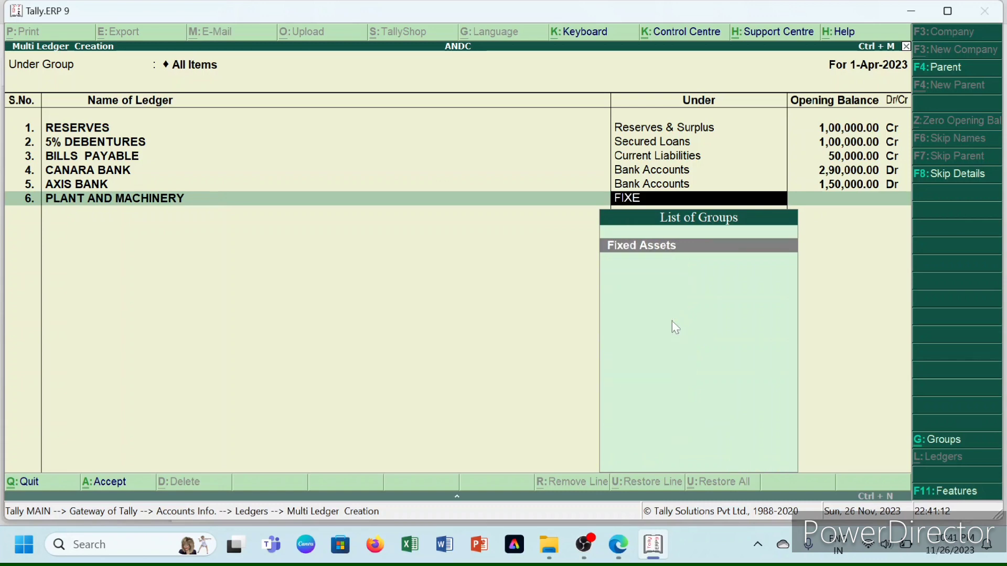
key(Return)
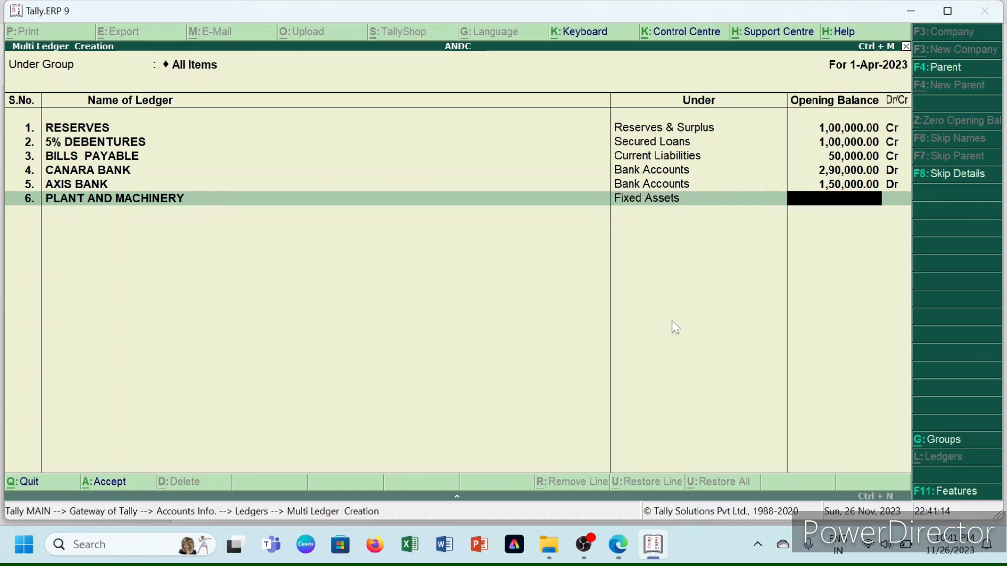
text(500000)
key(Return)
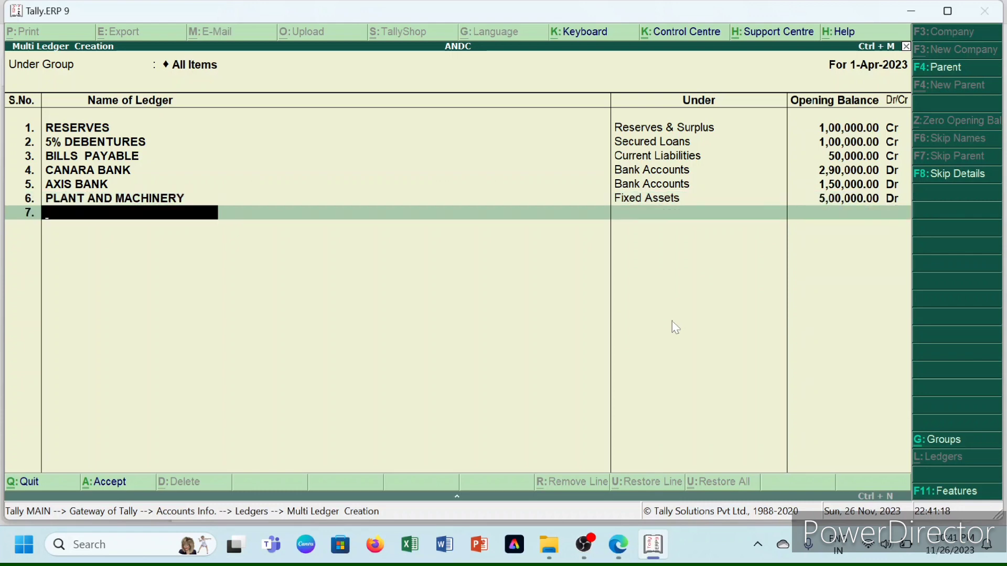
- Add INVESTMENTS under Investments with a 1,00,000 Dr opening balance and finish the list
text(INVESTMENTD)
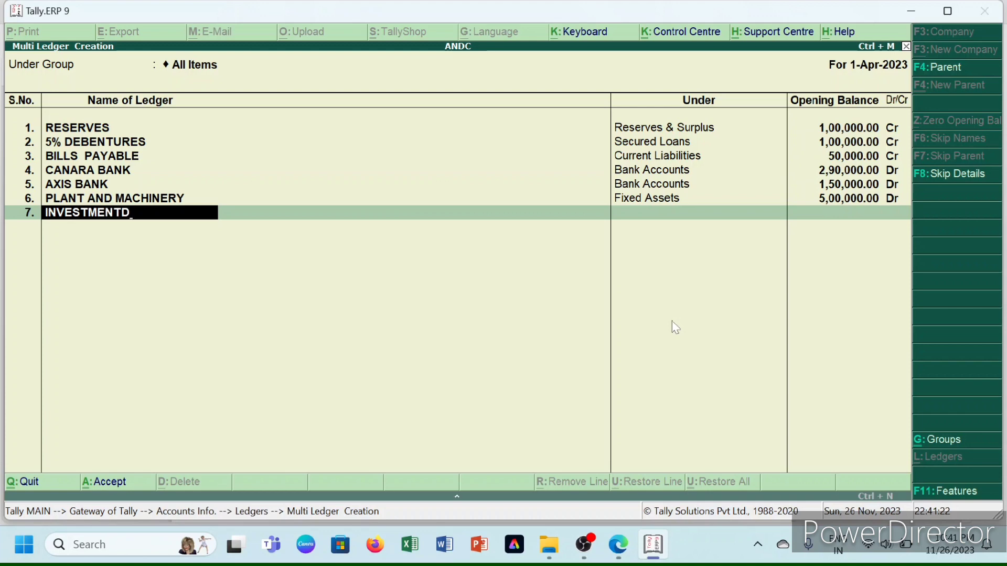
key(BackSpace)
text(S)
key(Return)
text(I)
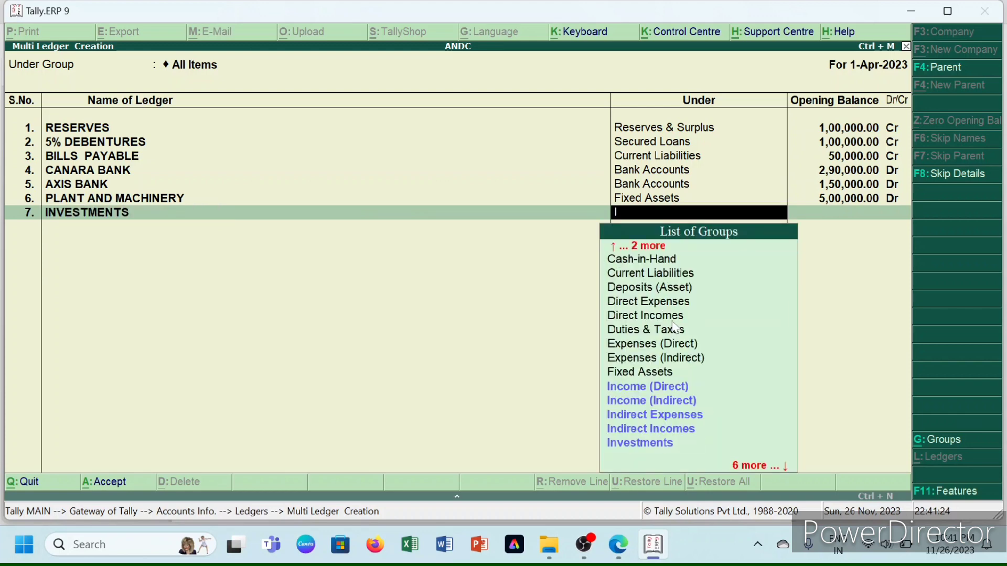
text(N)
key(Down)
key(Down)
key(Down)
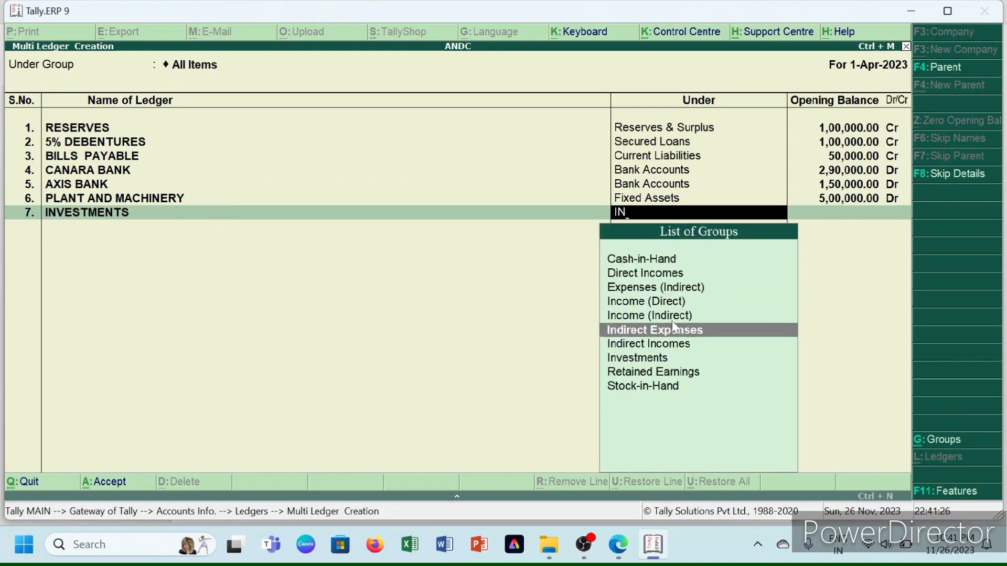
key(Down)
key(Down)
key(Return)
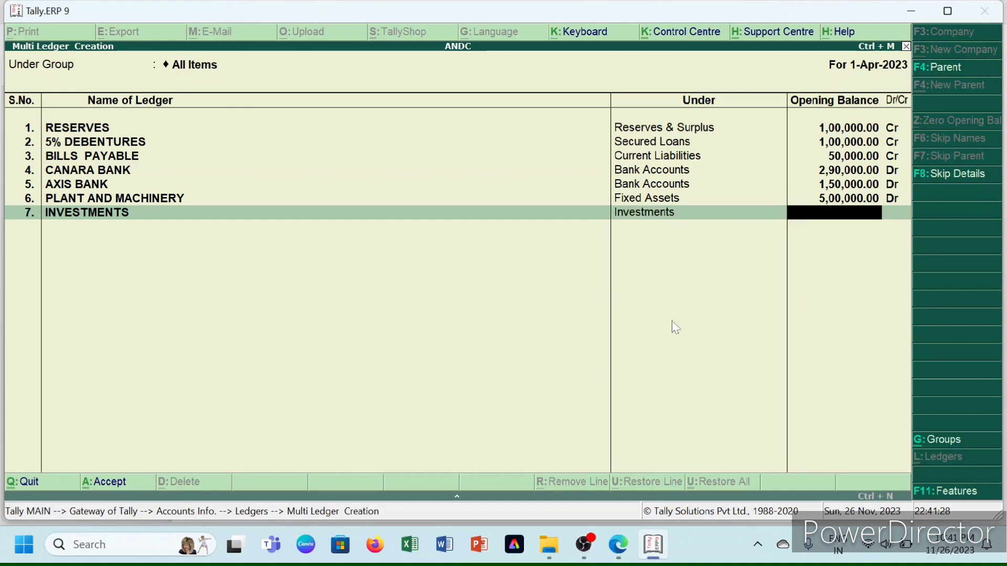
text(100000)
key(Return)
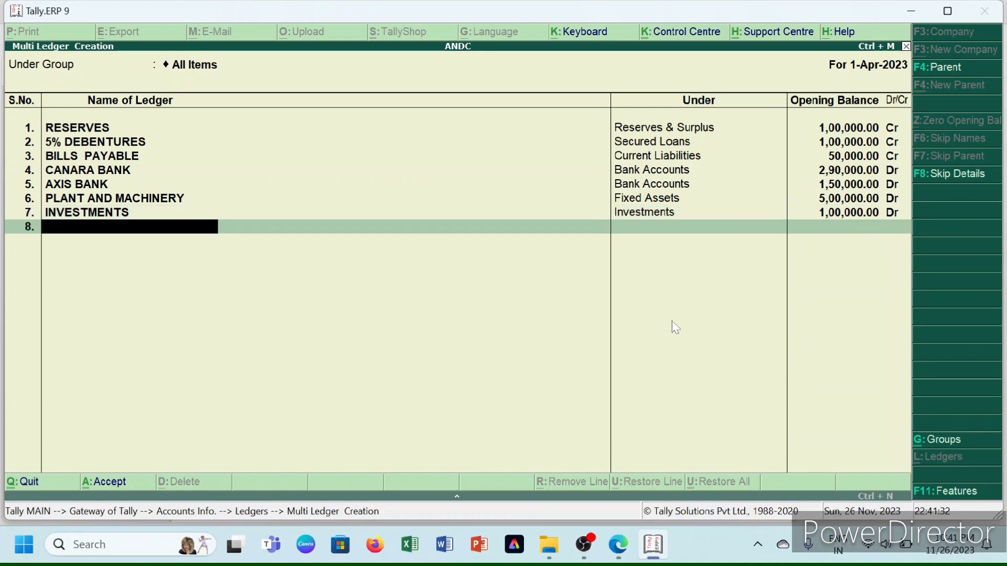
key(Return)
key(Return)
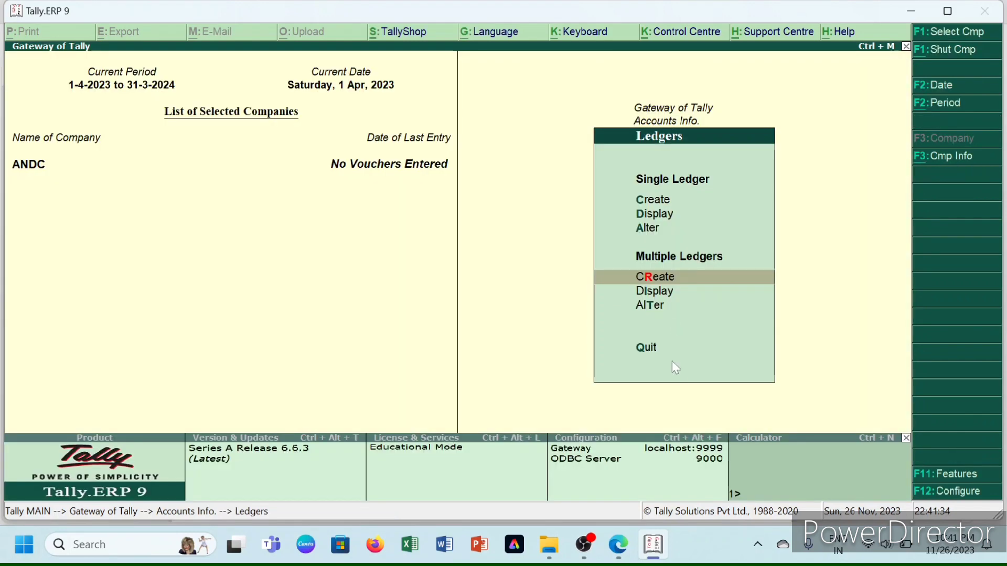
click(633, 537)
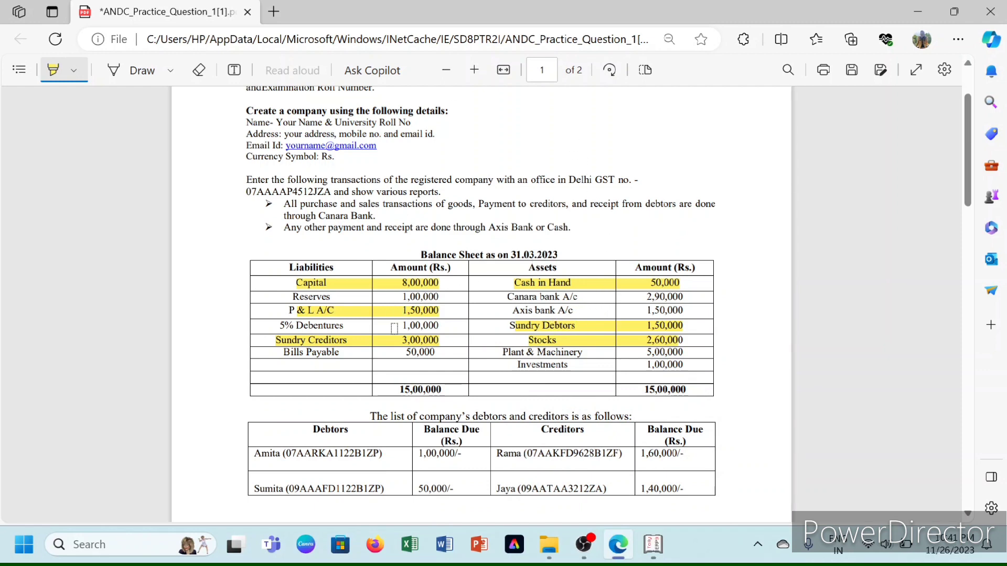
mouse_move(653, 544)
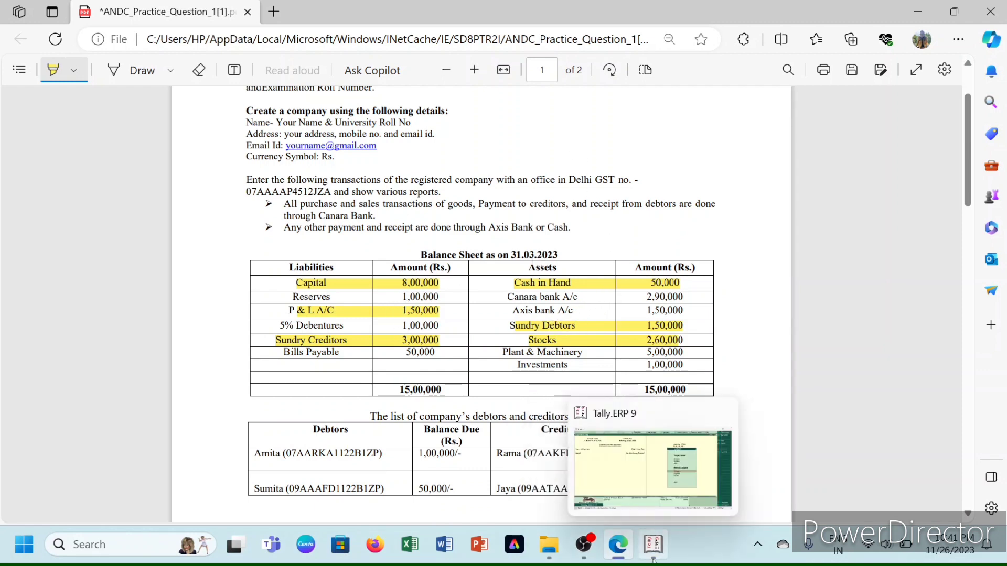
click(639, 480)
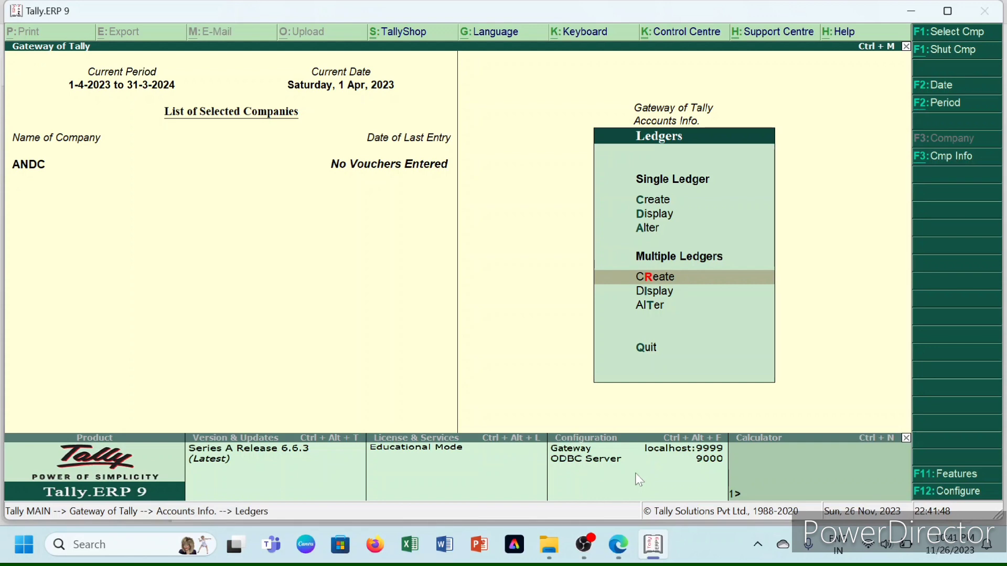
- Open Multi Ledger Creation with Sundry Creditors chosen as the parent group
key(Return)
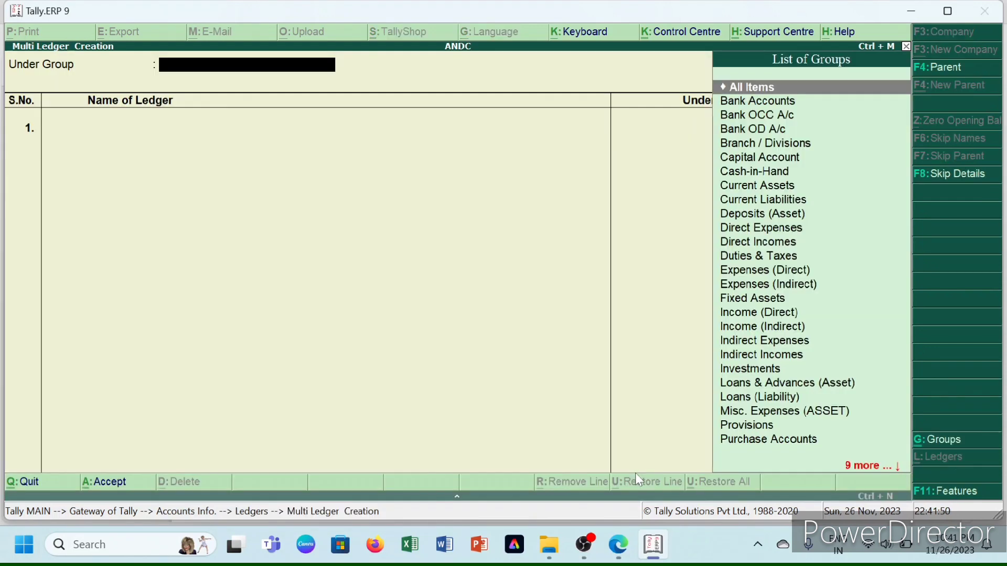
key(Down)
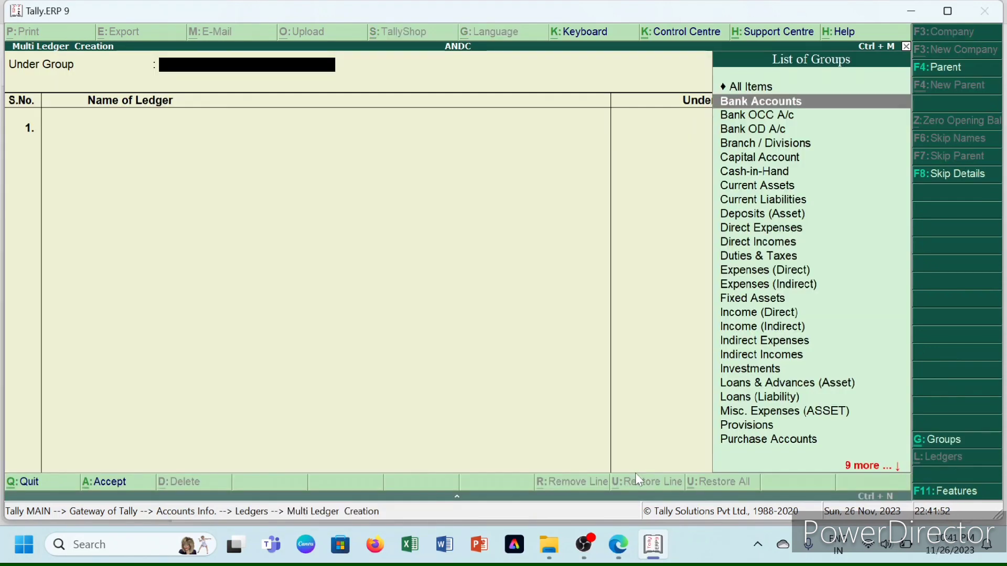
key(Up)
text(S)
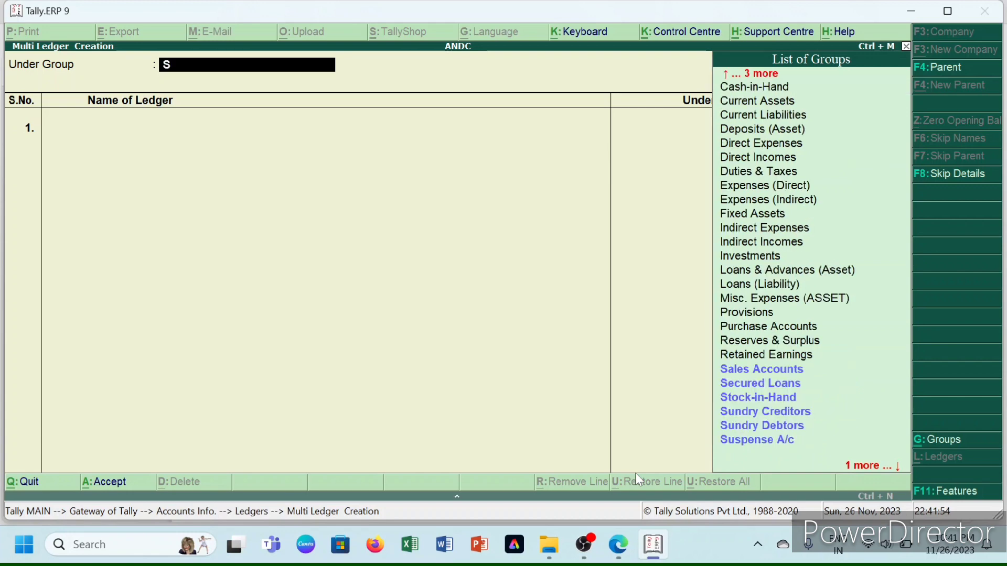
text(UNDR)
key(Down)
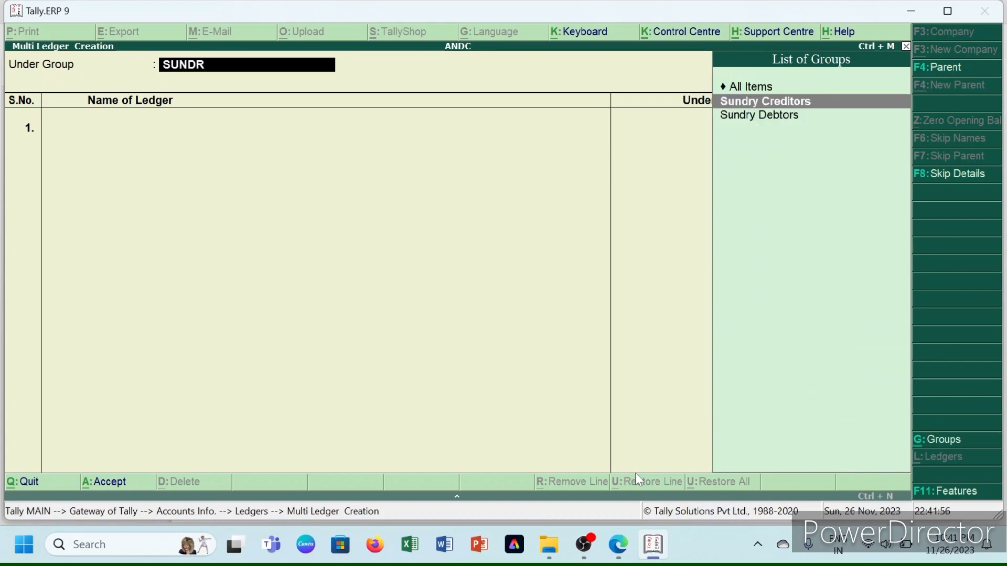
key(Return)
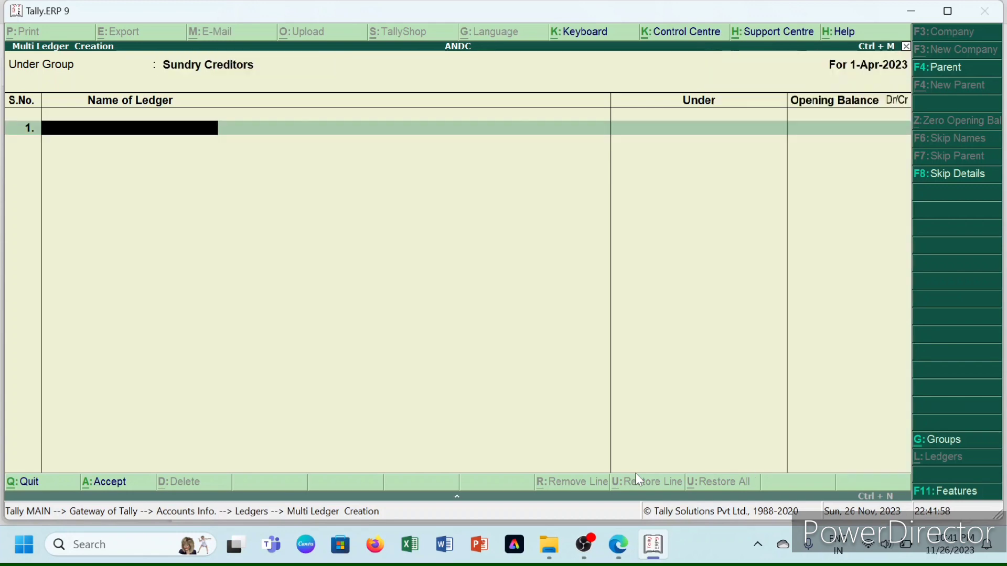
- Scroll through the practice-question PDF in Edge, then return to Tally
mouse_move(619, 546)
click(628, 479)
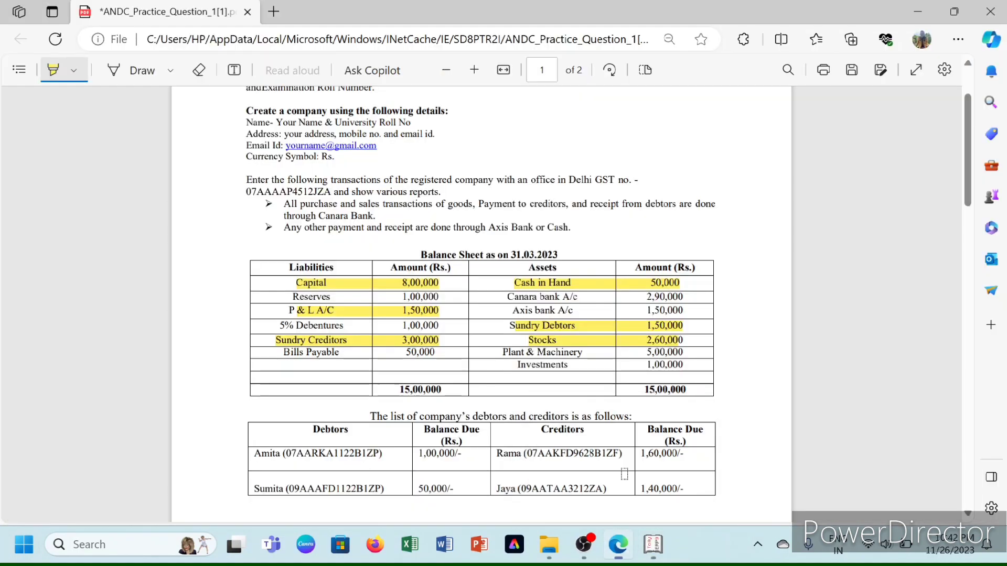
scroll(472, 315, down, 4)
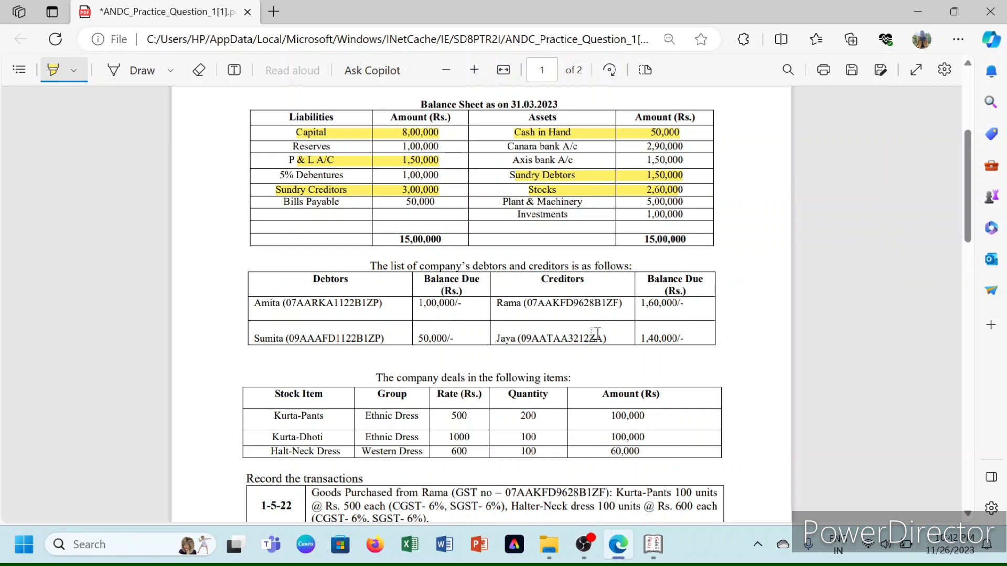
mouse_move(653, 544)
click(651, 482)
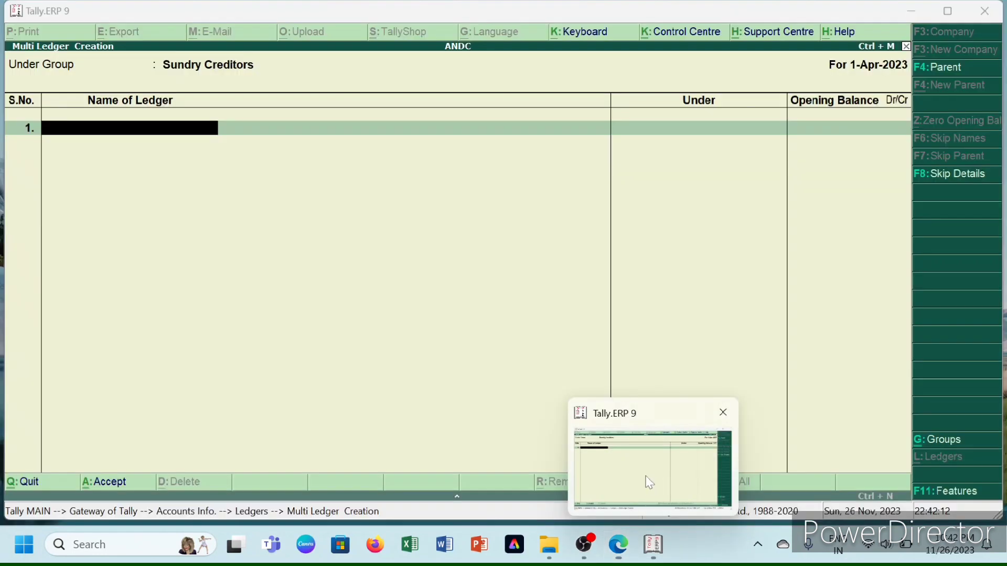
- Enter creditor RAMA with a 1,60,000 Cr opening balance and its bill-wise breakup
text(RA)
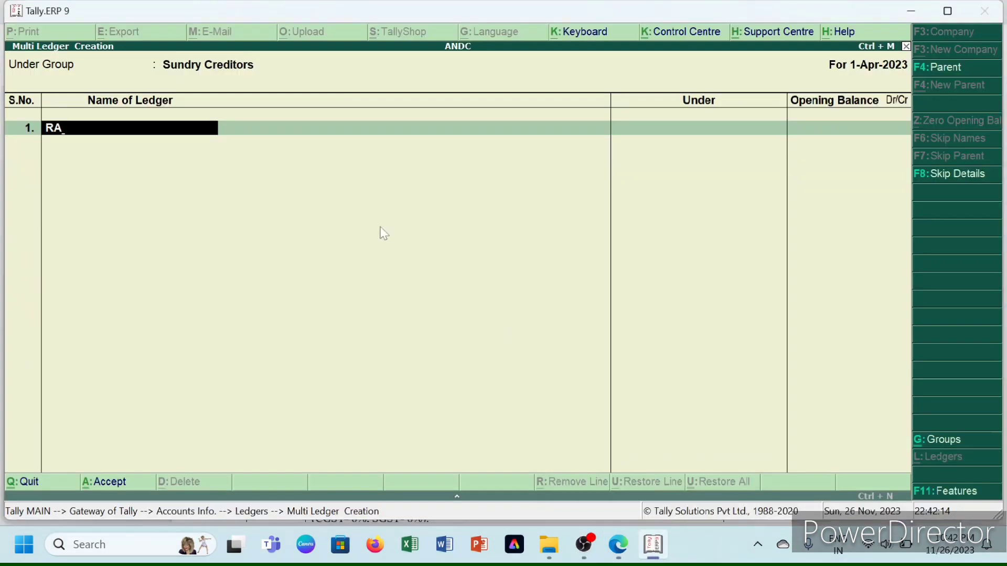
text(MA)
key(Return)
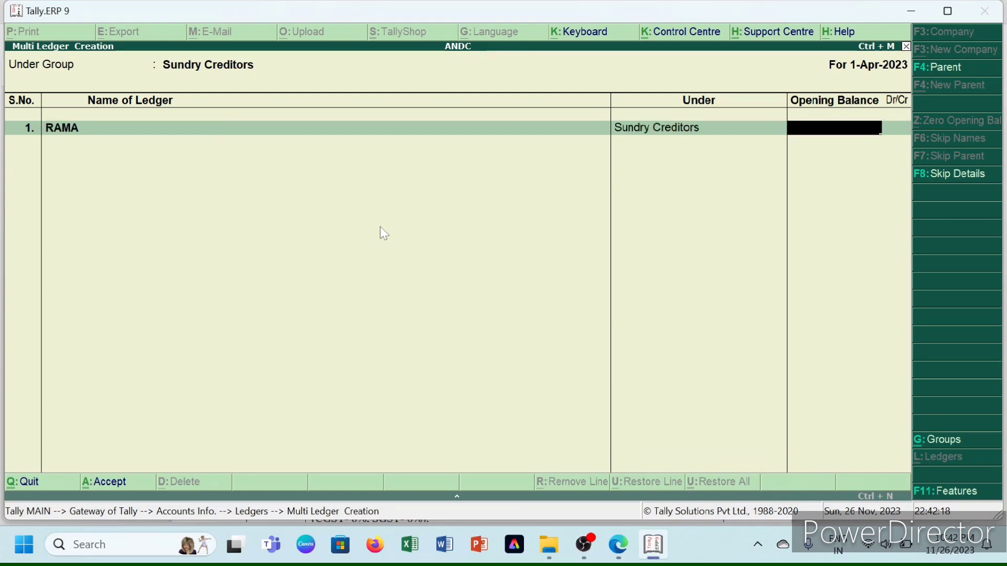
text(160000)
key(Return)
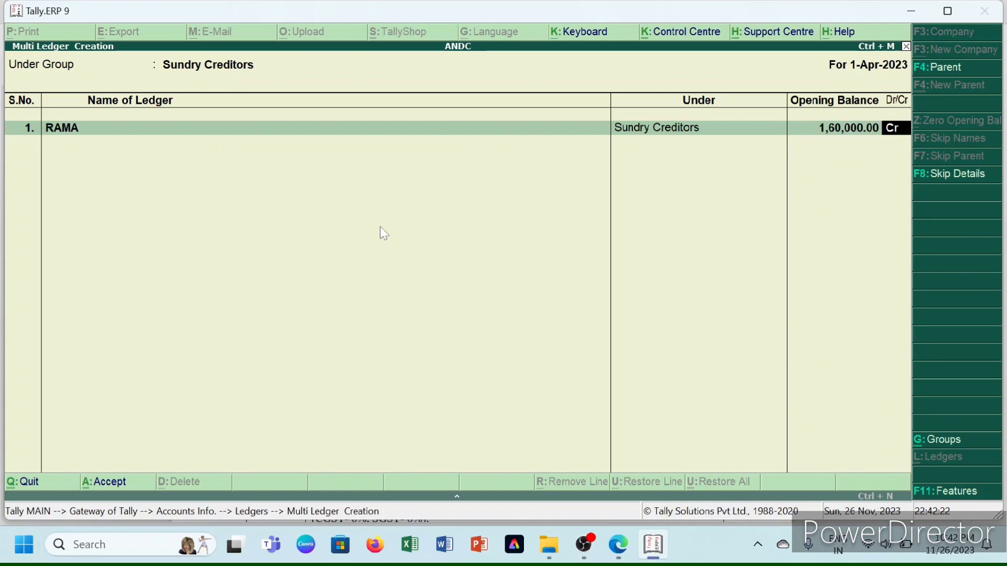
key(Return)
key(Return)
key(Return)
key(Return)
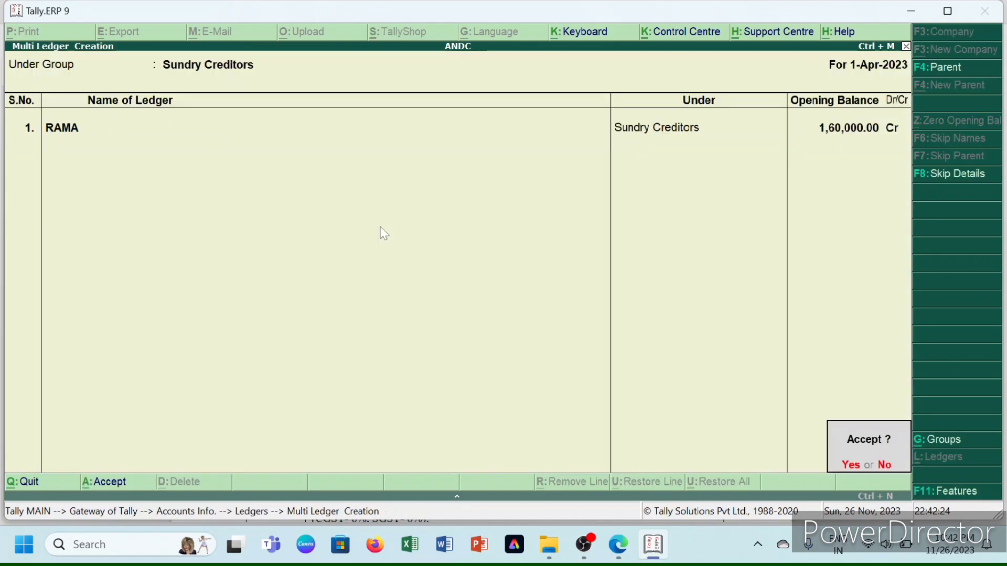
key(n)
key(Return)
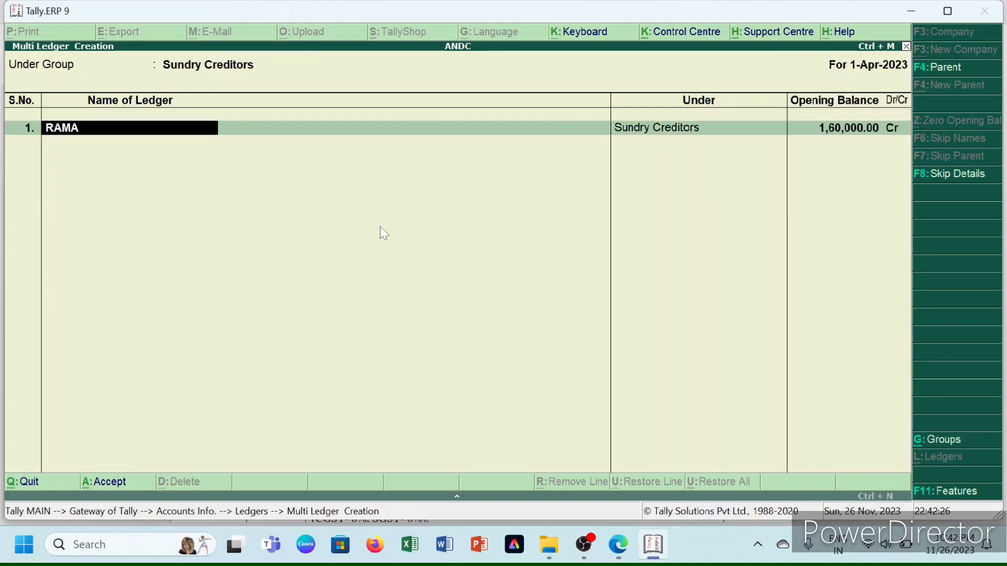
key(Return)
key(Return)
key(Return)
key(Return)
key(Return)
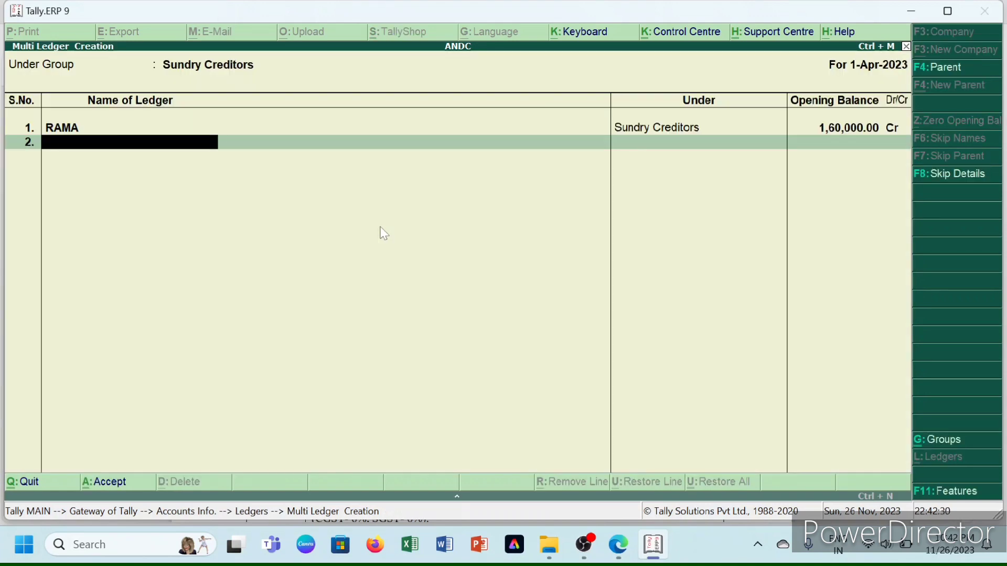
- Add creditor JAYA with a 1,40,000 Cr opening balance and save both ledgers
text(JAYA)
key(Return)
text(1,4)
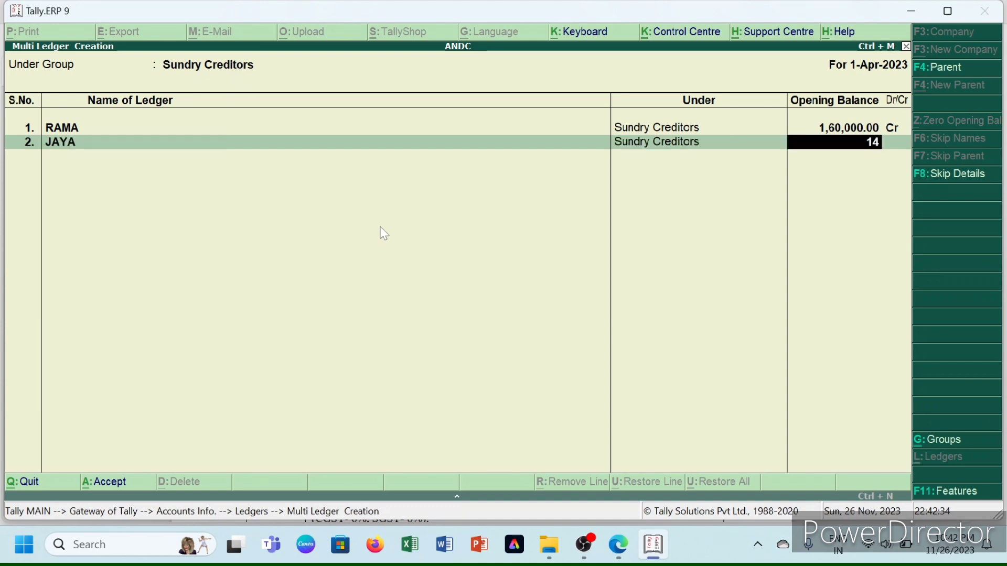
text(0,000)
key(Return)
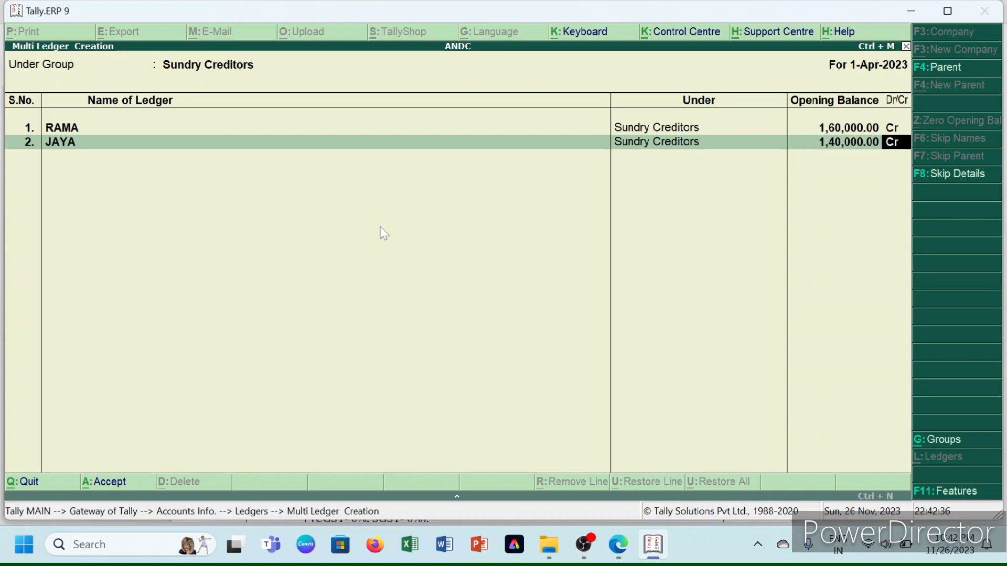
key(Return)
key(Return)
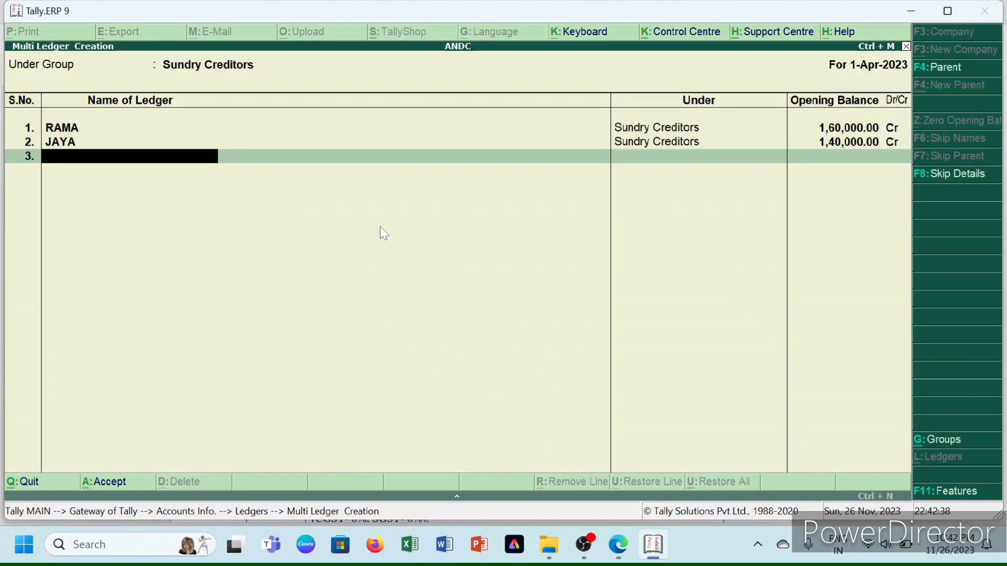
key(Return)
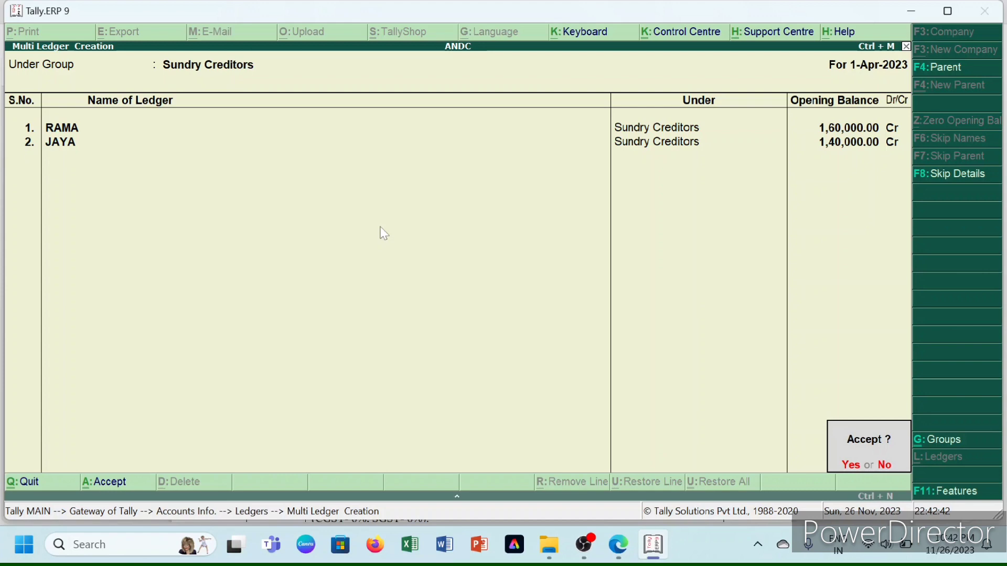
key(Return)
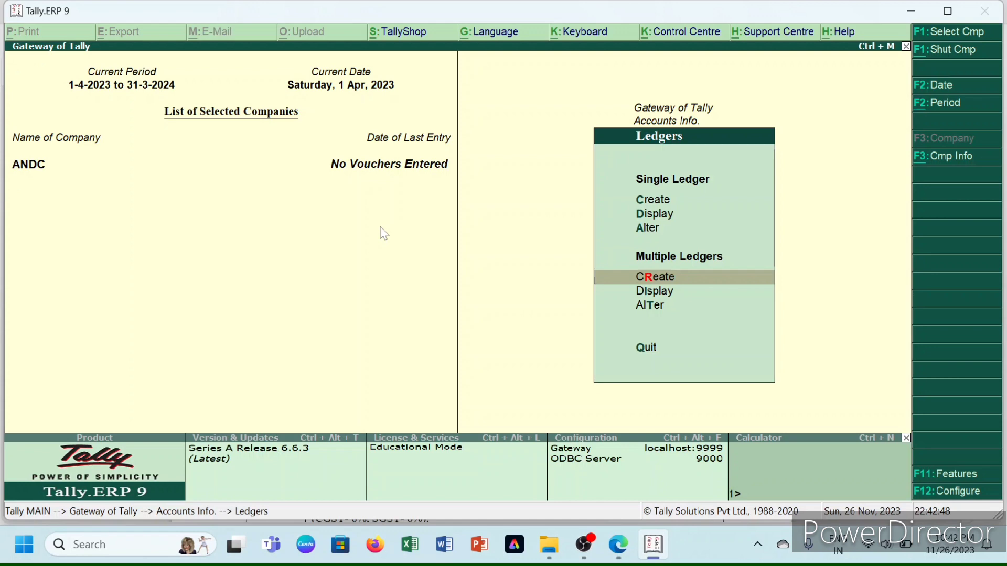
- Start a new multi-ledger batch under Sundry Debtors, checking the practice question PDF
key(Return)
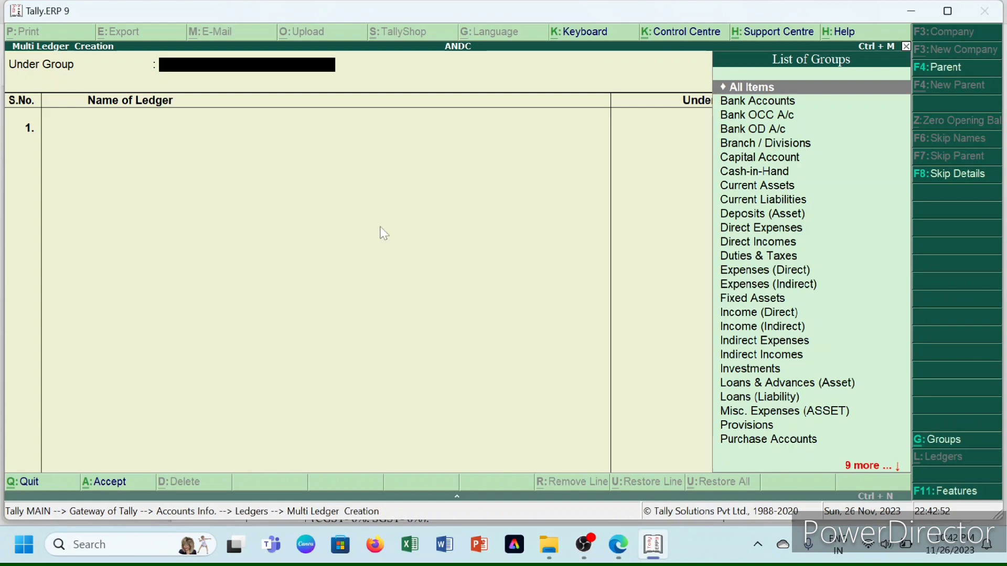
text(DEB)
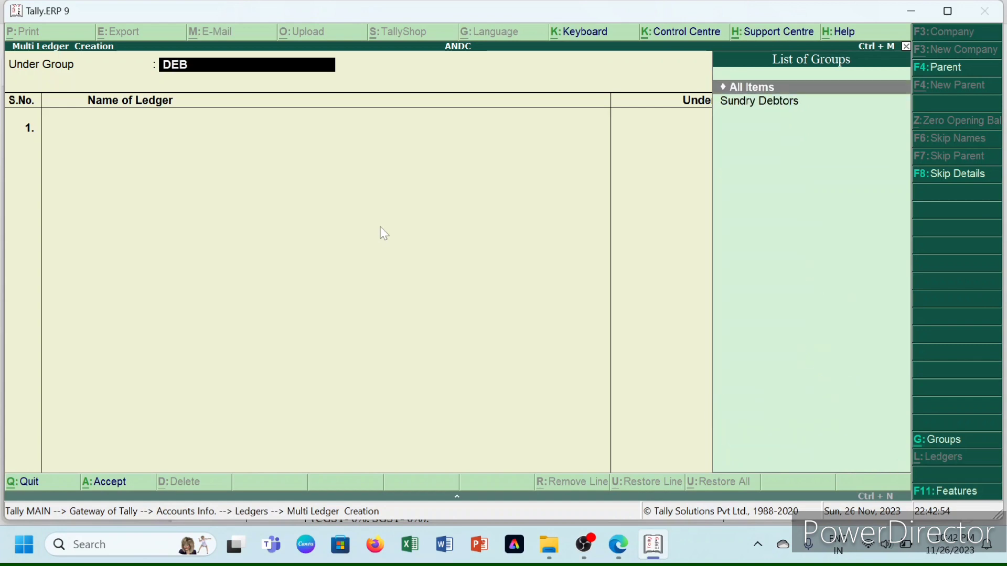
key(Down)
key(Return)
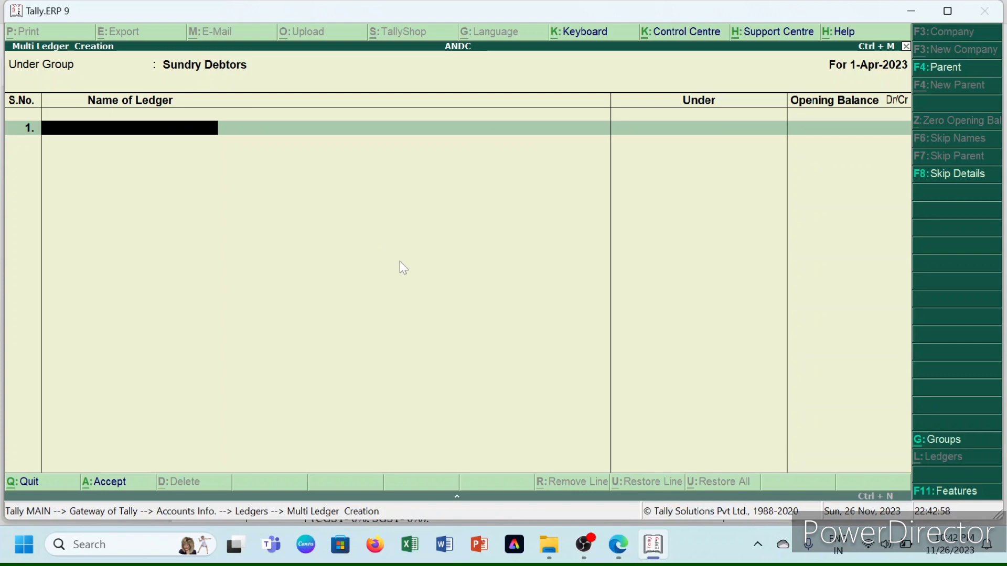
mouse_move(619, 545)
click(547, 454)
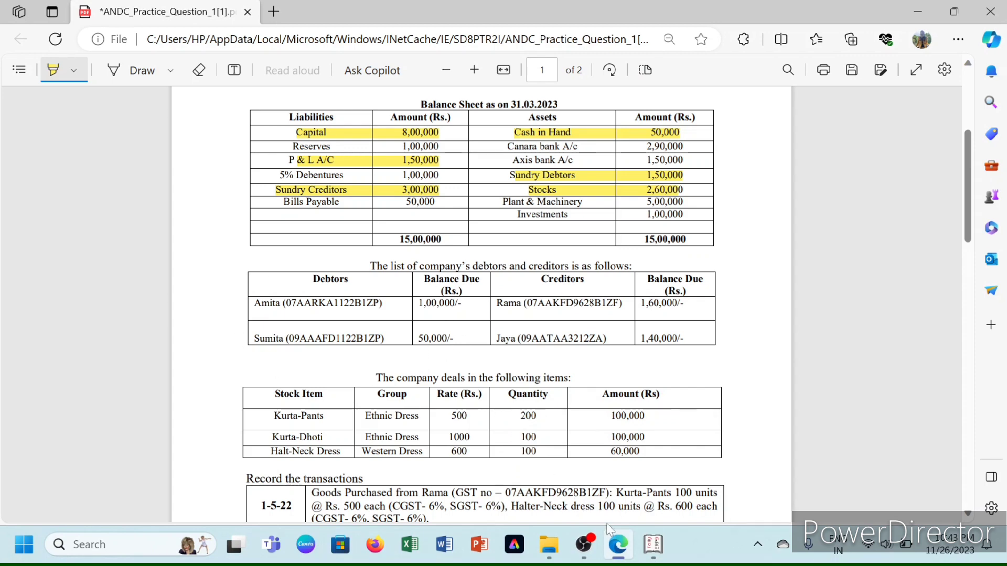
mouse_move(653, 545)
click(656, 494)
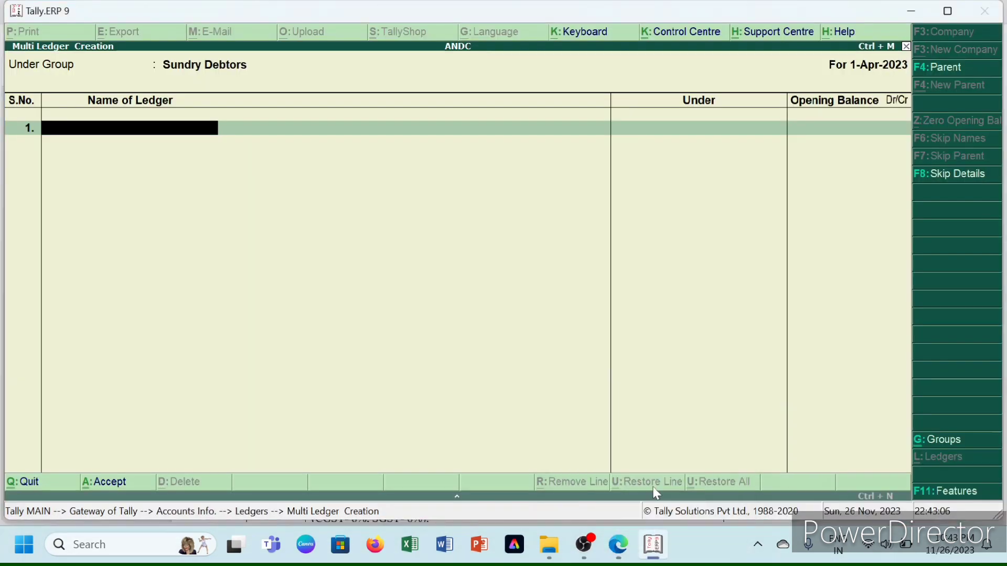
- Enter AMITA at 1,00,000 Dr and SUMITA at 50,000 Dr and save the ledgers
text(AMITA)
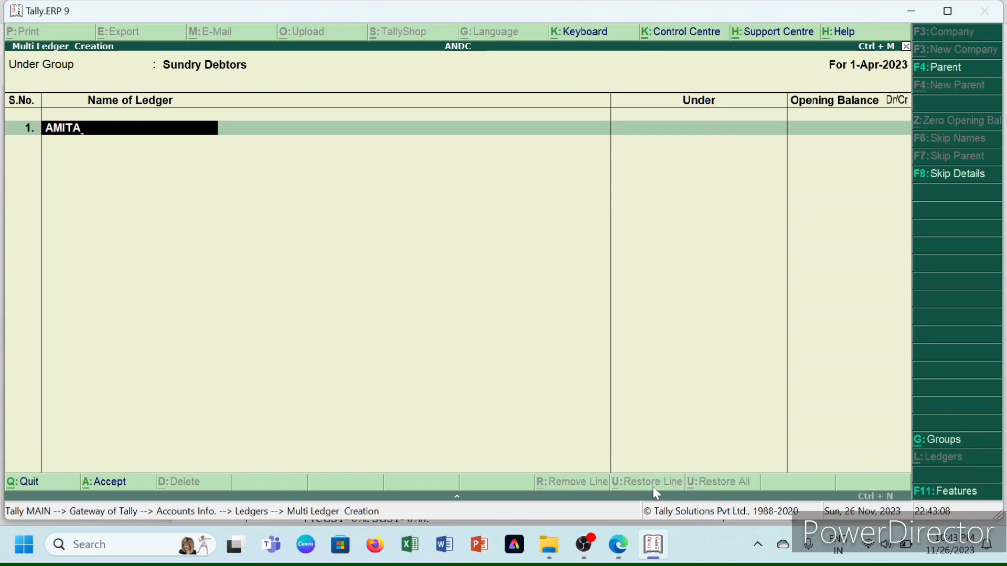
key(Return)
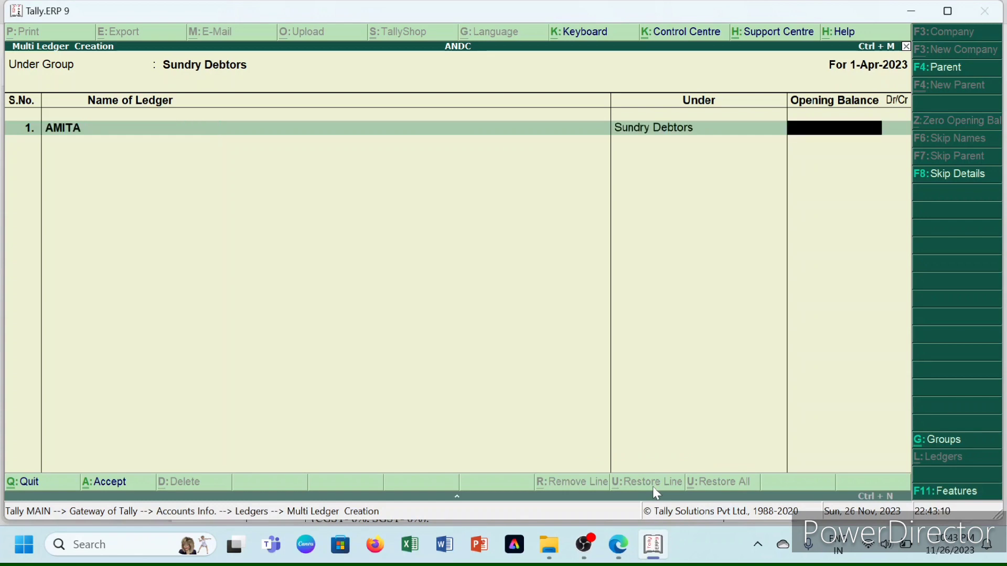
text(100000)
key(Return)
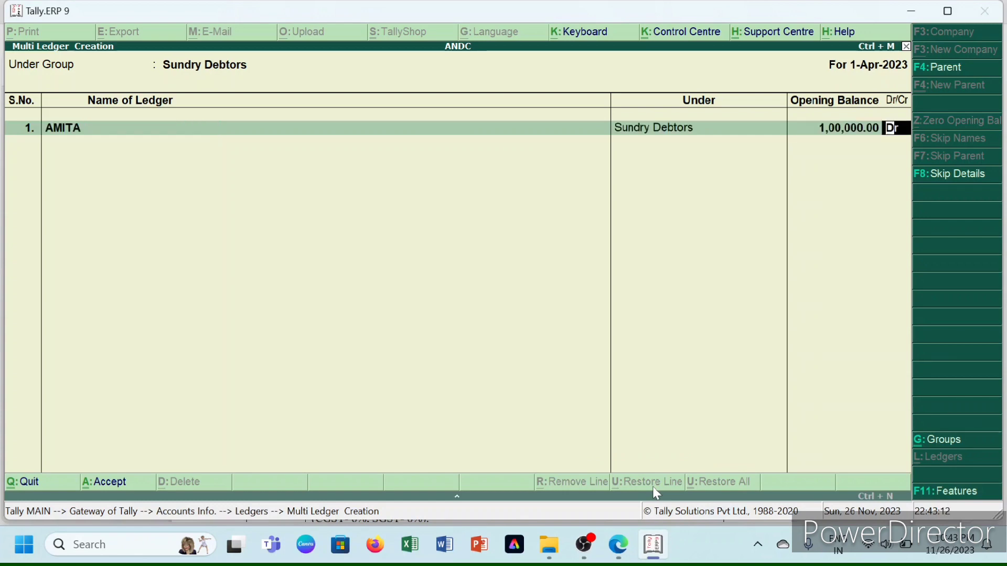
key(Return)
key(ctrl+a)
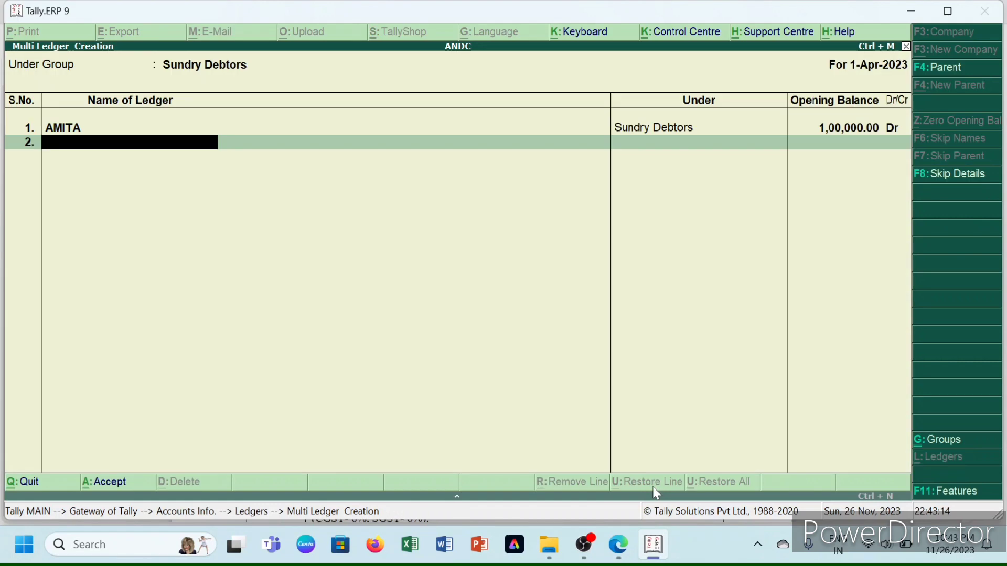
text(SUMITA)
key(Return)
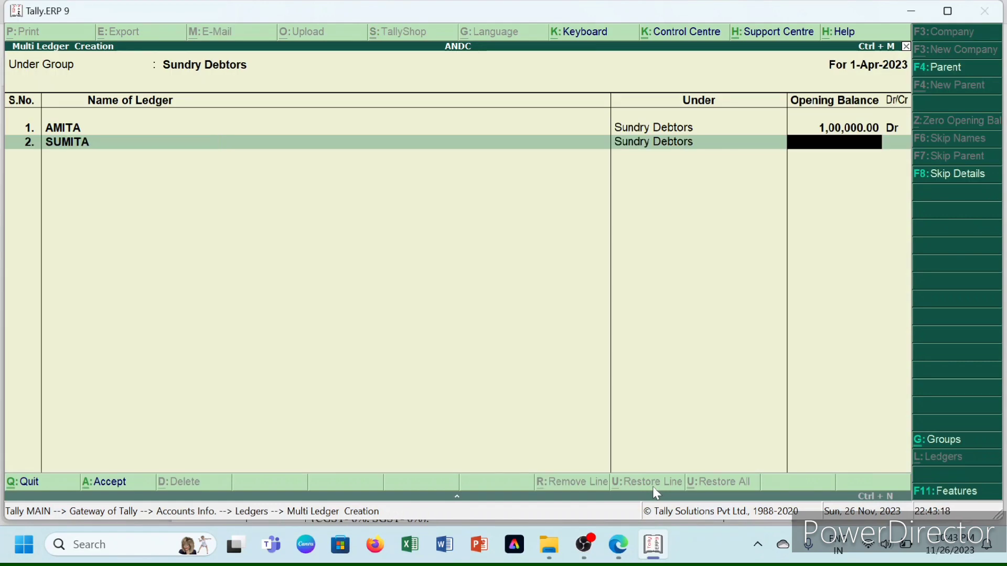
text(50000)
key(Return)
key(Return)
key(Return)
key(Return)
key(Return)
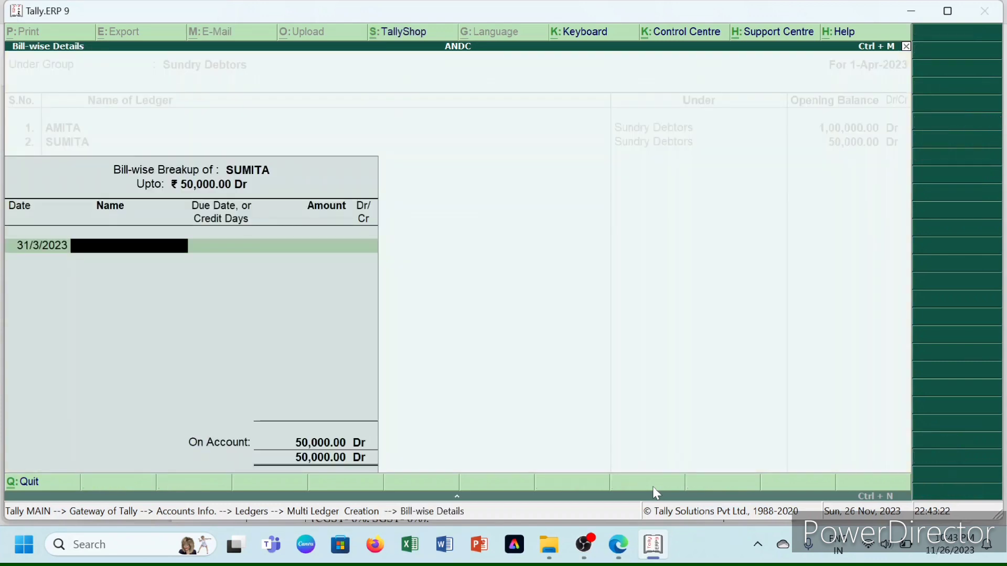
key(Return)
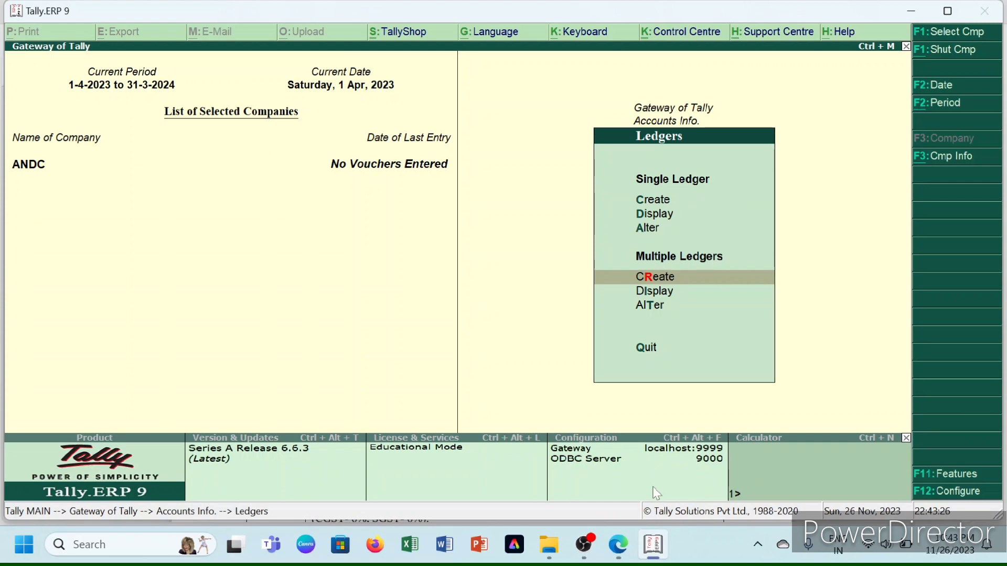
- Review the practice question PDF in Edge and return to Tally
mouse_move(619, 545)
click(630, 485)
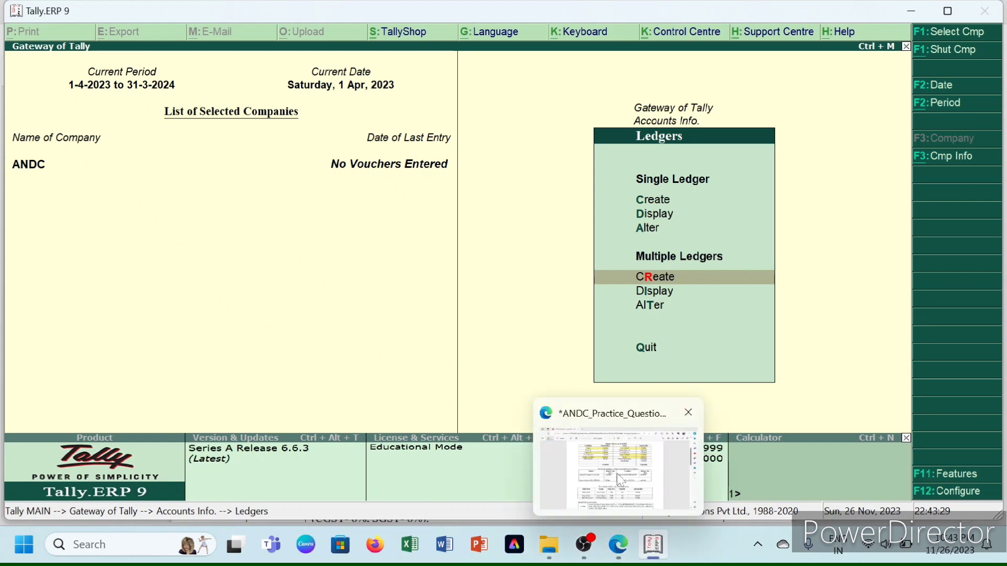
click(617, 473)
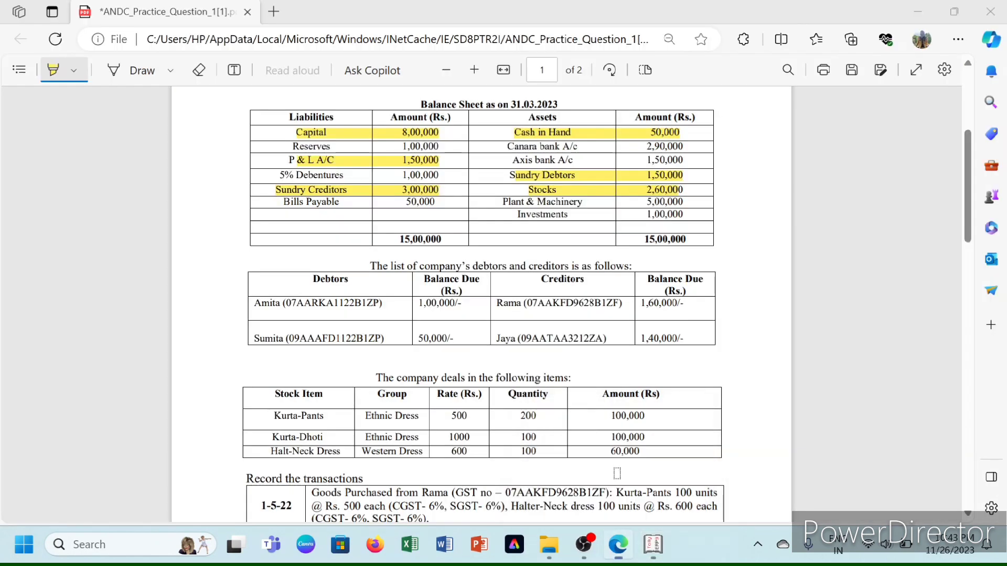
mouse_move(644, 555)
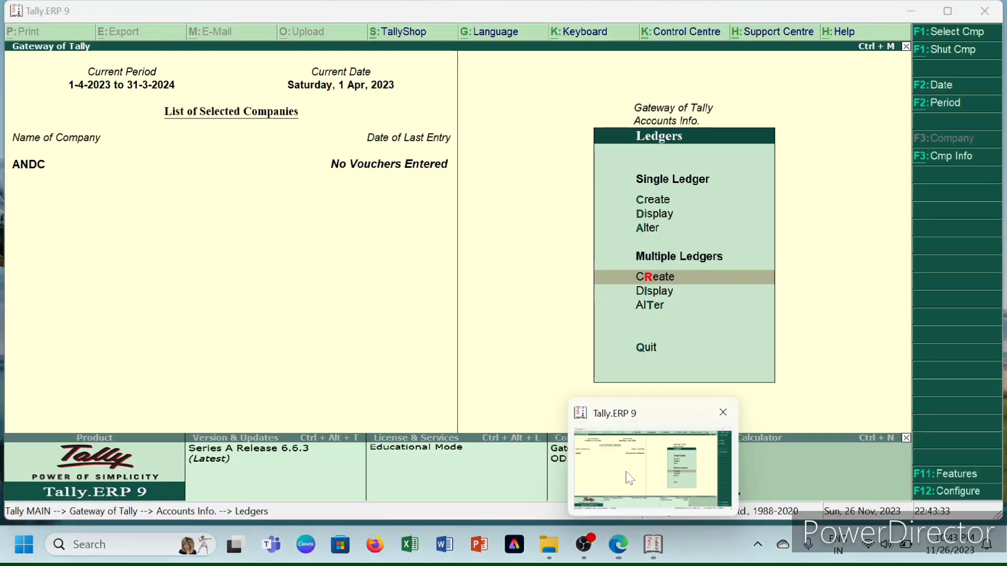
click(629, 474)
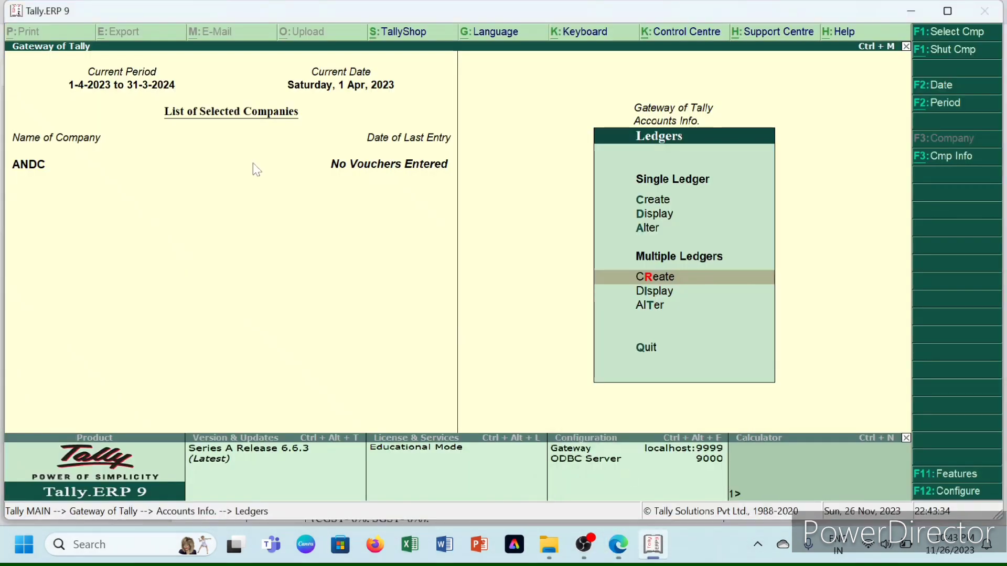
- Return to the Gateway of Tally and open F11 Accounting Features
key(Escape)
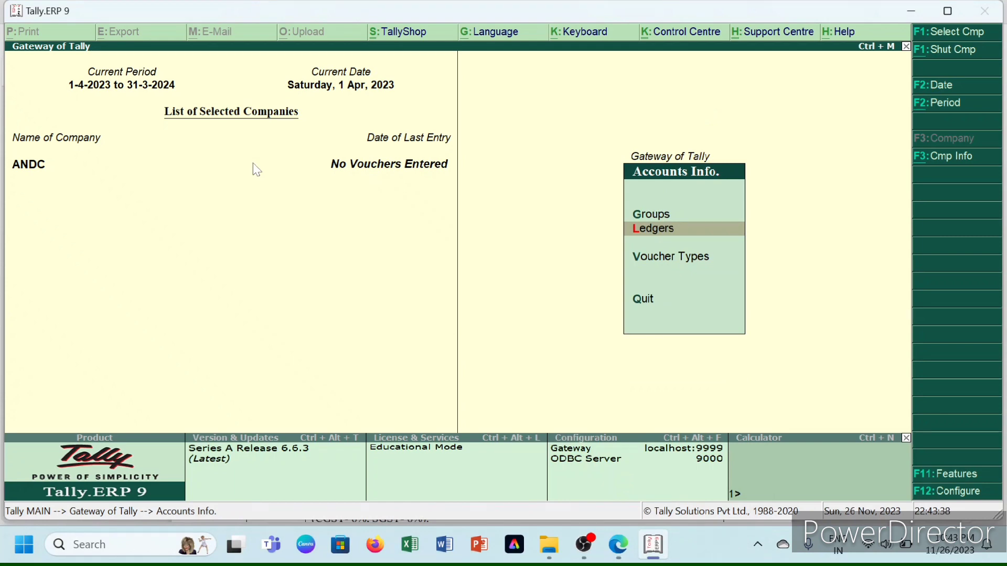
key(Escape)
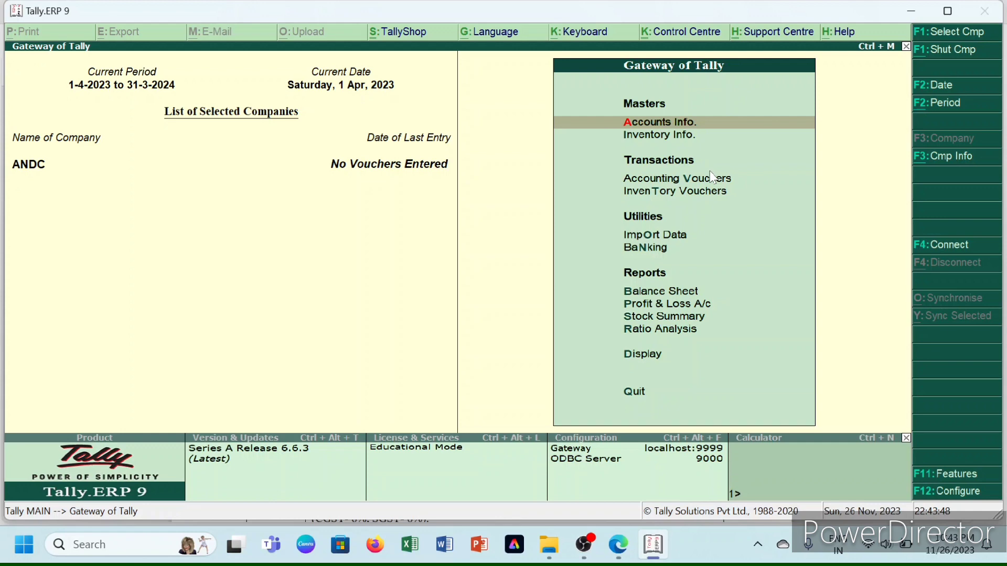
key(F11)
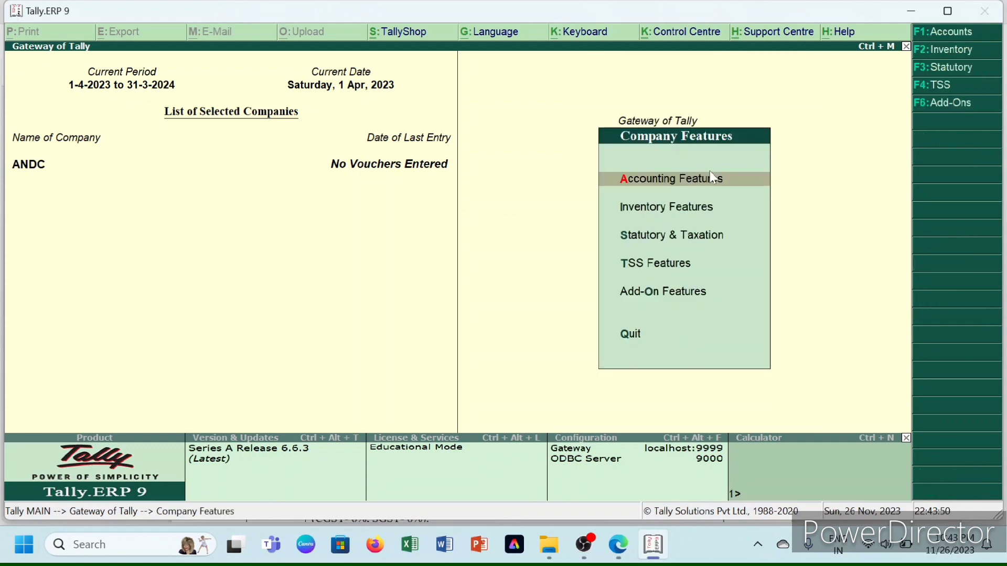
key(Return)
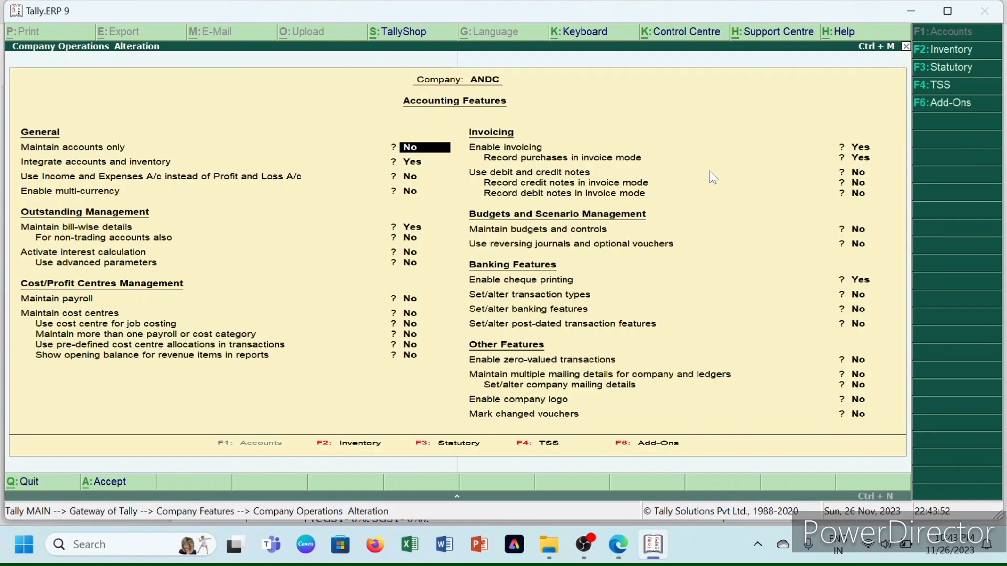
- Set Maintain bill-wise details to No and accept the accounting features
key(Return)
key(Return)
key(Return)
key(Return)
key(Return)
key(Return)
key(Return)
key(Return)
key(Return)
key(Return)
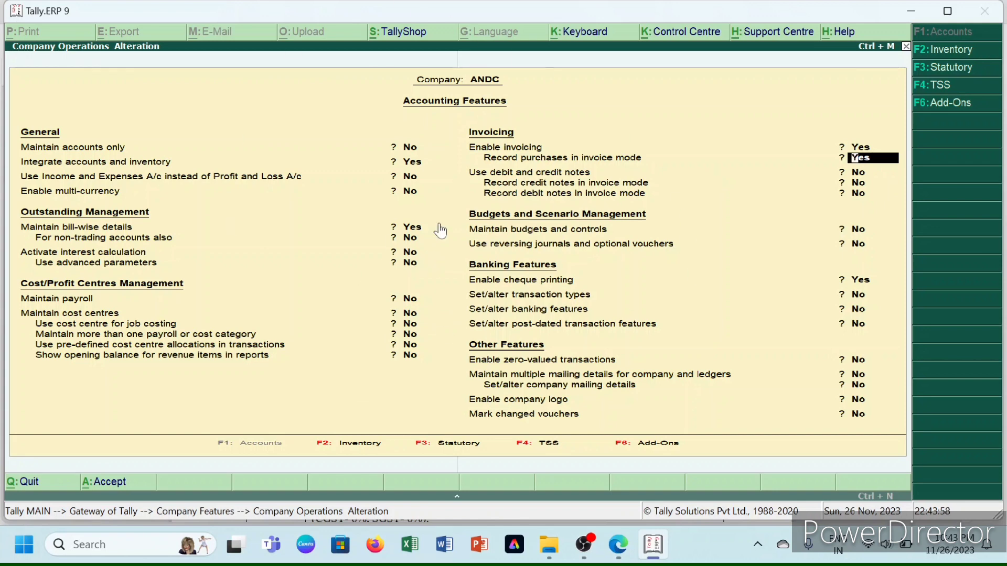
key(Up)
key(Up)
key(Up)
key(Up)
key(Up)
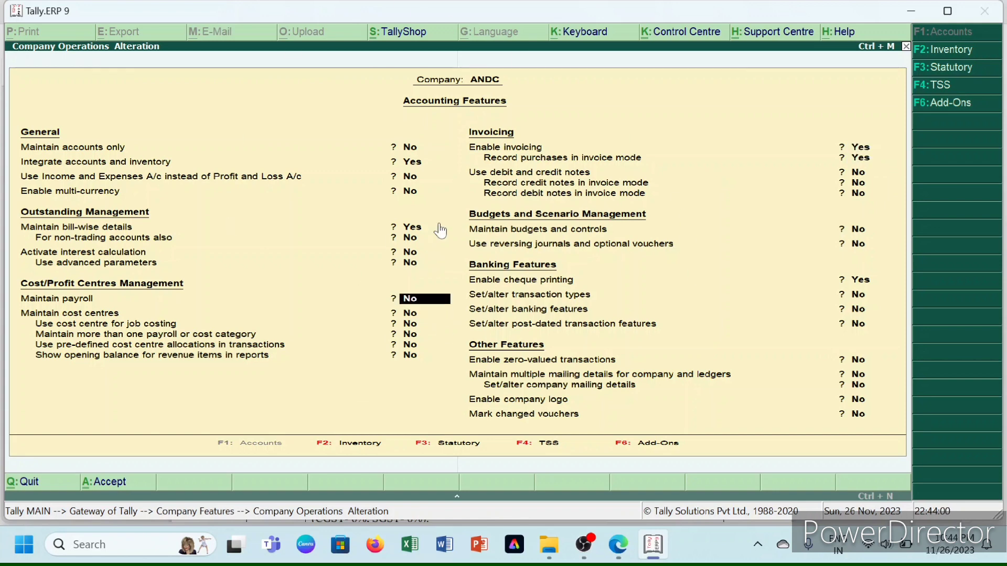
key(Up)
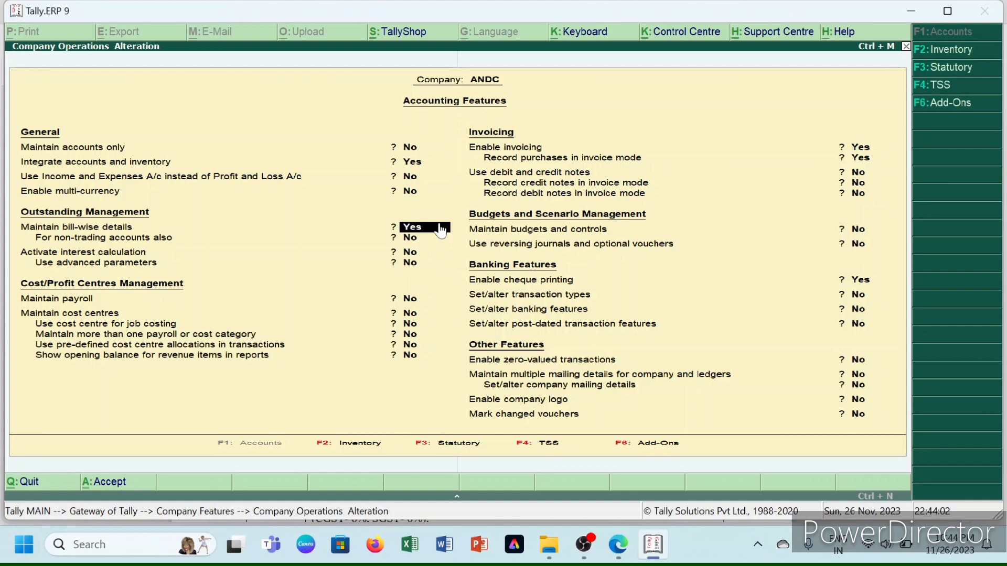
key(n)
key(Return)
key(Return)
key(Return)
key(Return)
key(Return)
key(Return)
key(Return)
key(Return)
key(Return)
key(Return)
key(Return)
key(Return)
key(Return)
key(Return)
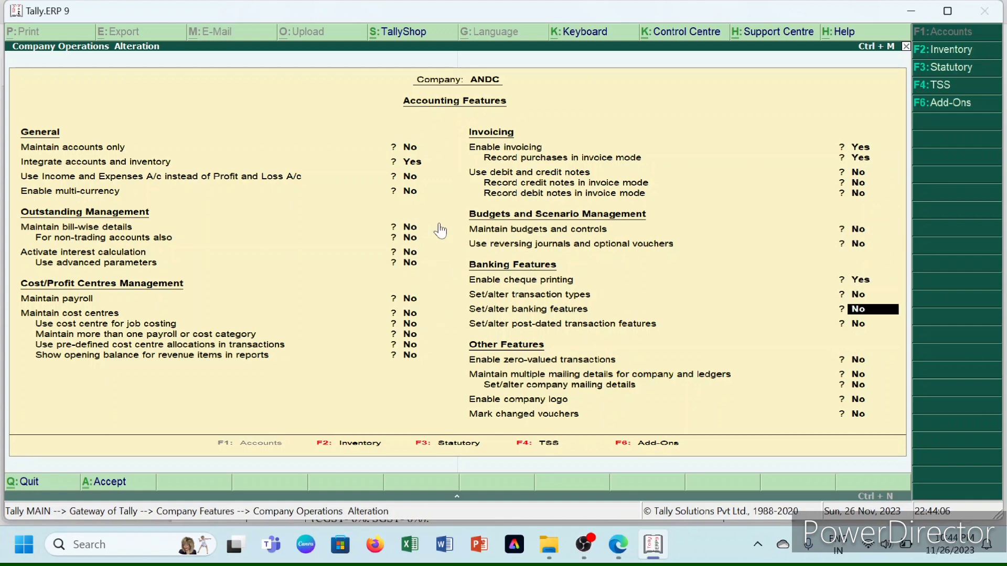
key(Return)
key(Return)
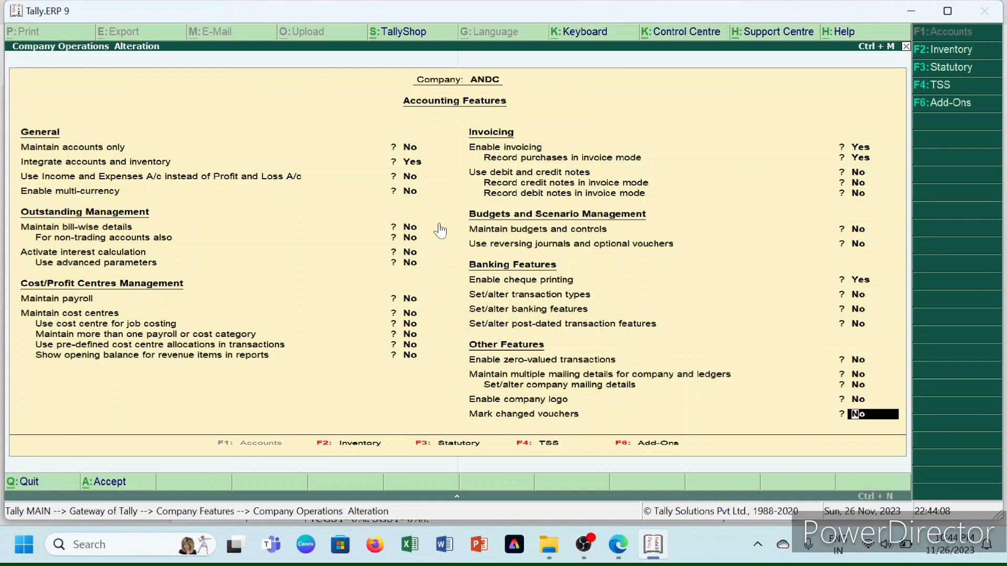
key(Return)
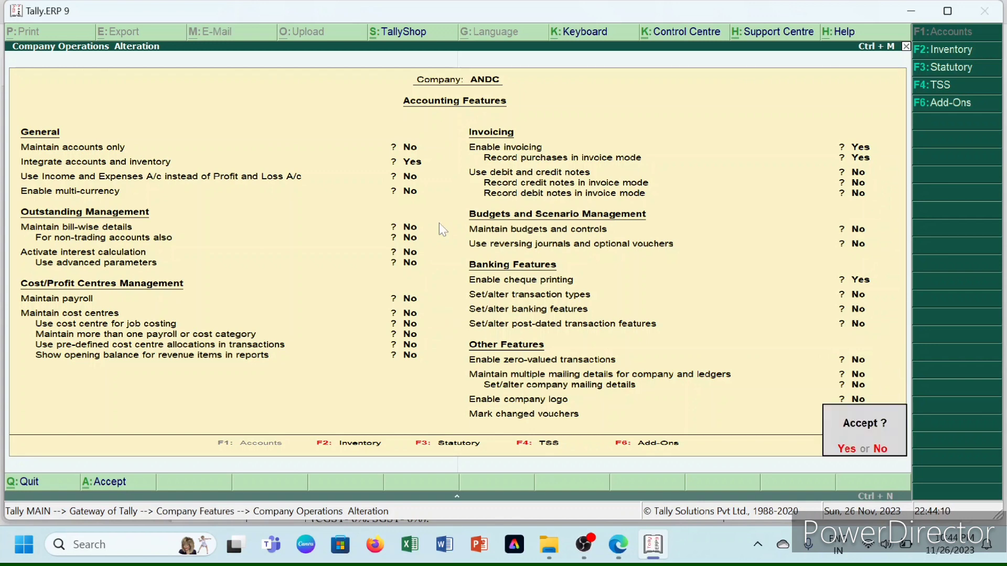
key(Return)
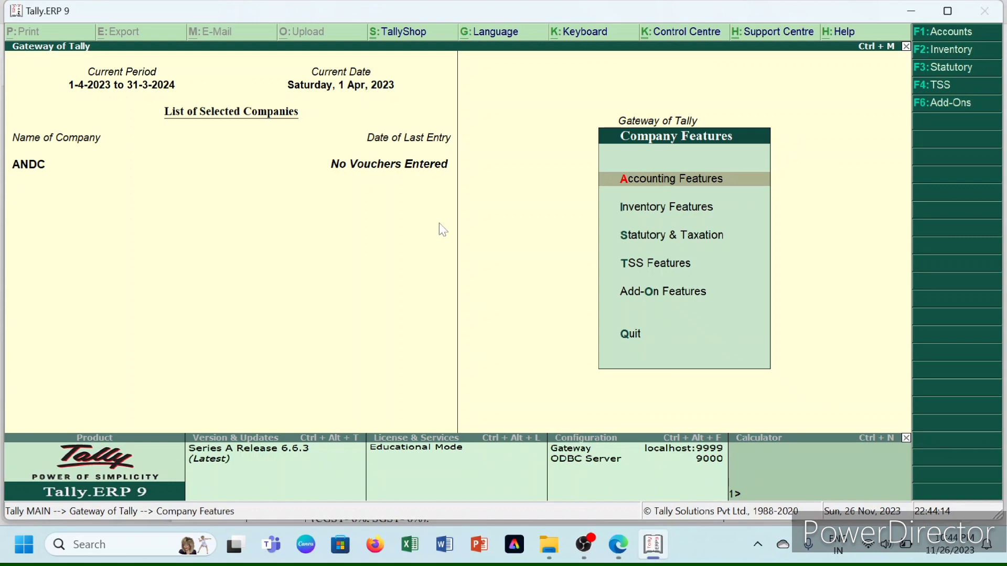
- Turn on debit/credit notes with both notes in invoice mode in Inventory Features, and save
key(i)
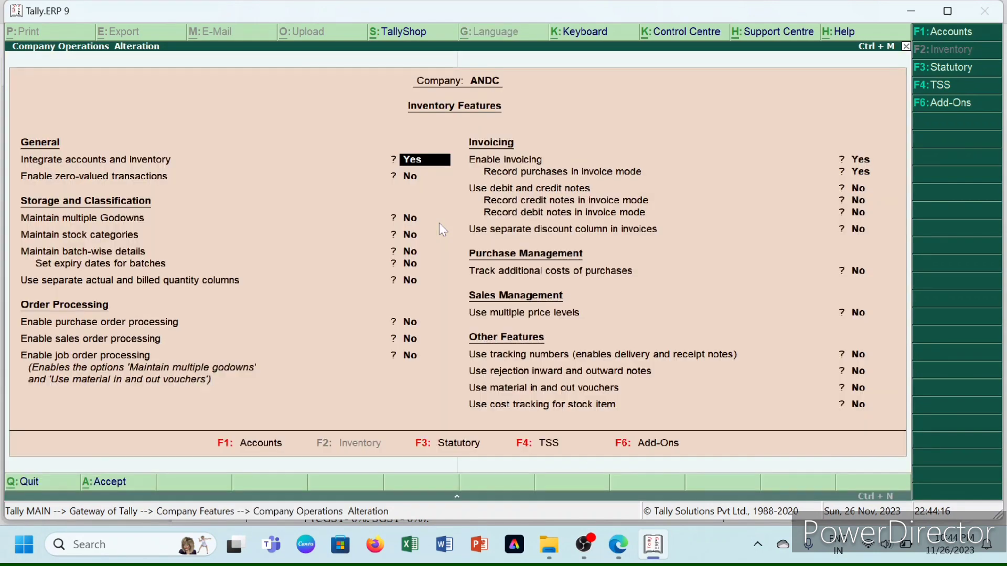
key(Return)
key(Return)
key(Return)
key(Return)
key(Return)
key(Return)
key(Return)
key(Return)
key(Return)
key(Return)
key(Return)
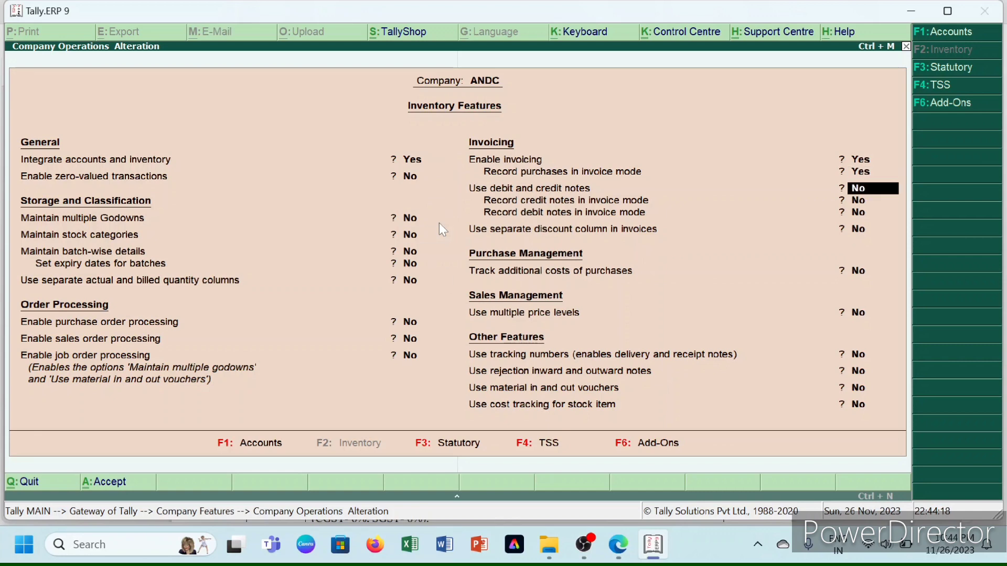
key(y)
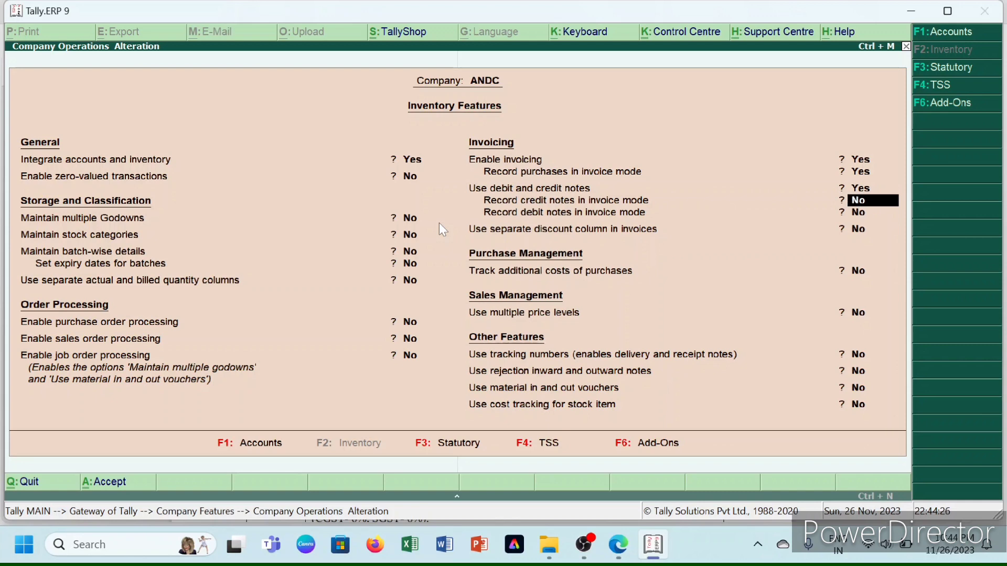
text(y)
key(Return)
text(y)
key(Return)
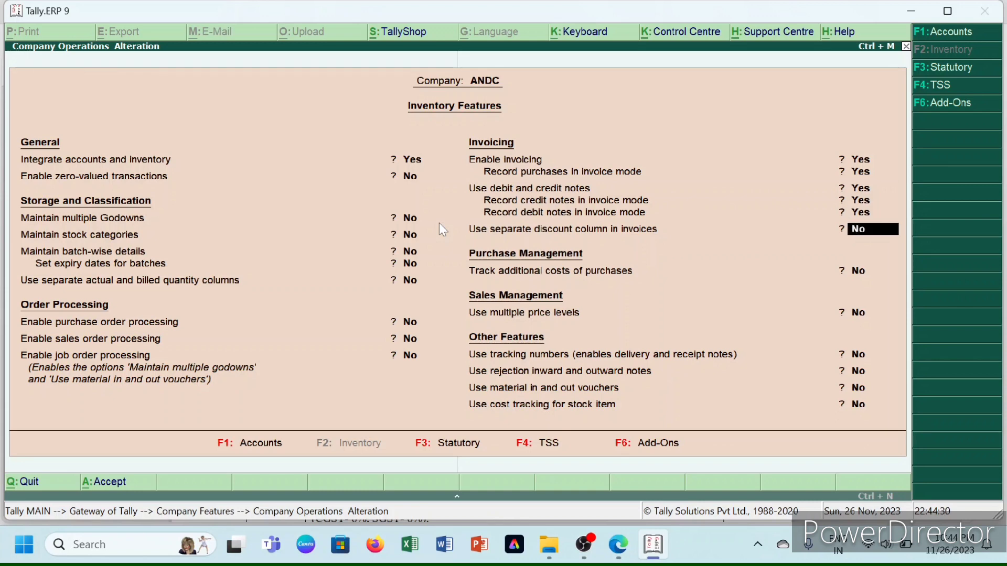
key(Up)
key(Return)
key(Return)
key(Return)
key(Return)
key(Return)
key(Return)
key(Return)
key(Return)
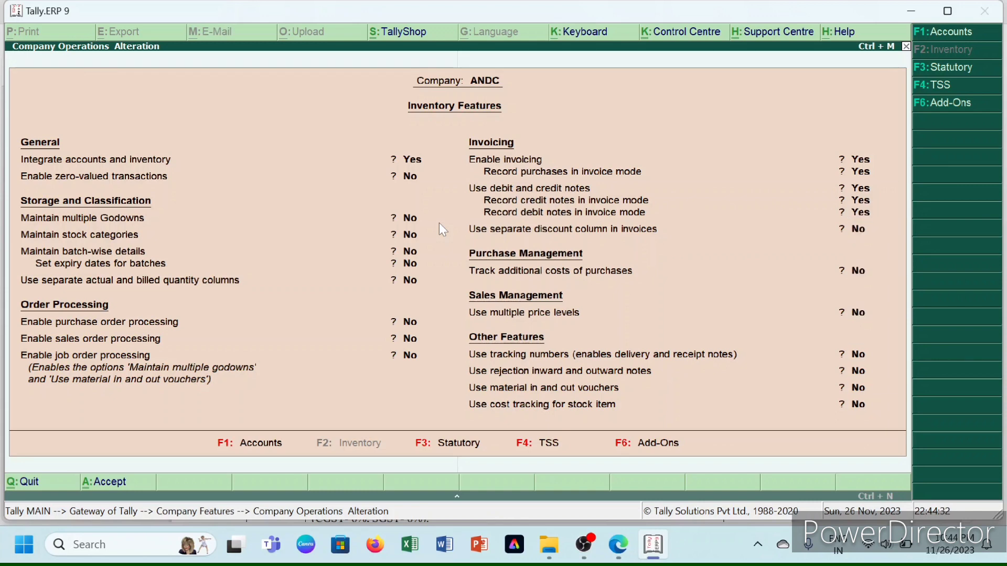
key(Return)
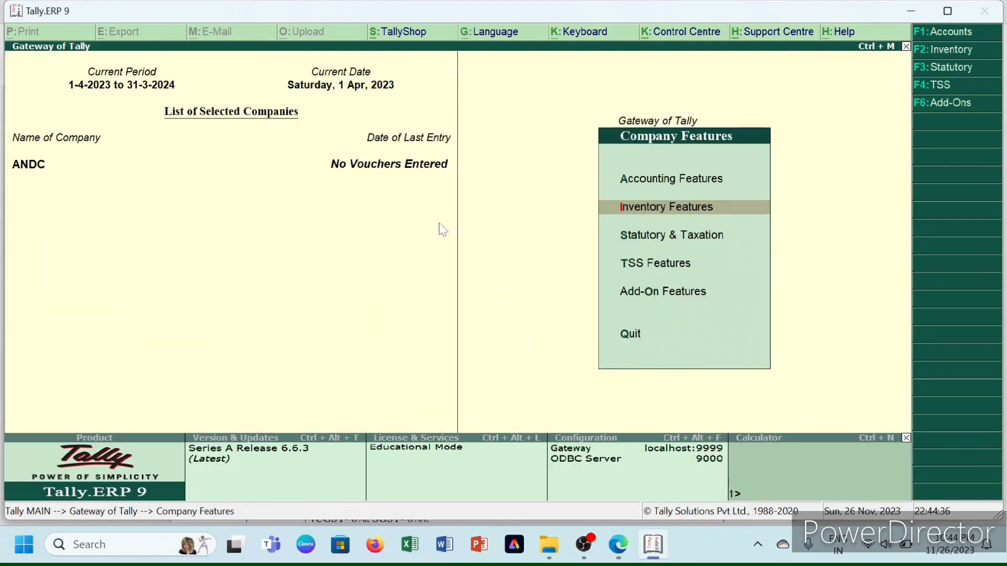
- Enable GST in Statutory and Taxation, accept Delhi as state, and clear the missing-GSTIN warning
key(s)
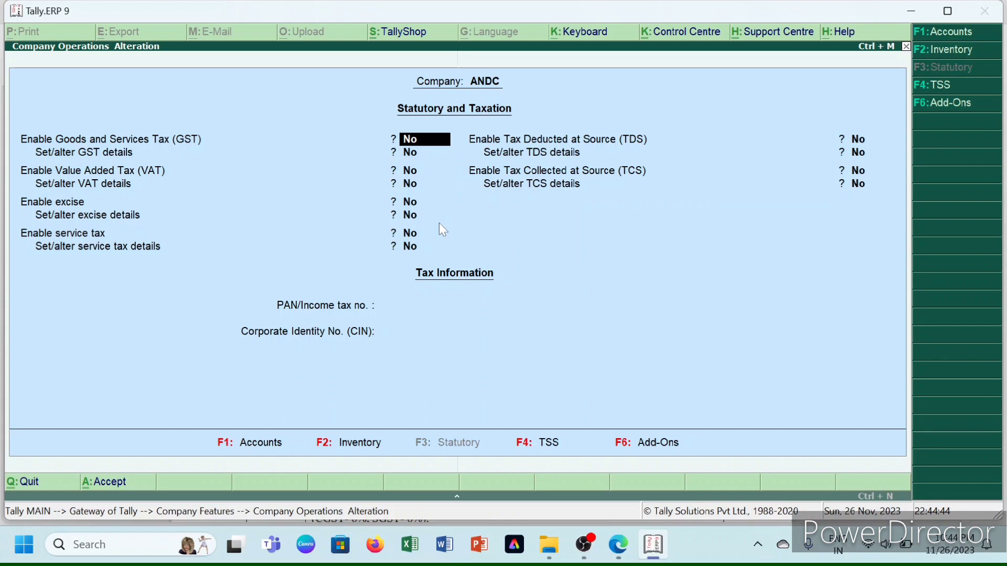
text(y)
key(Return)
text(y)
key(Return)
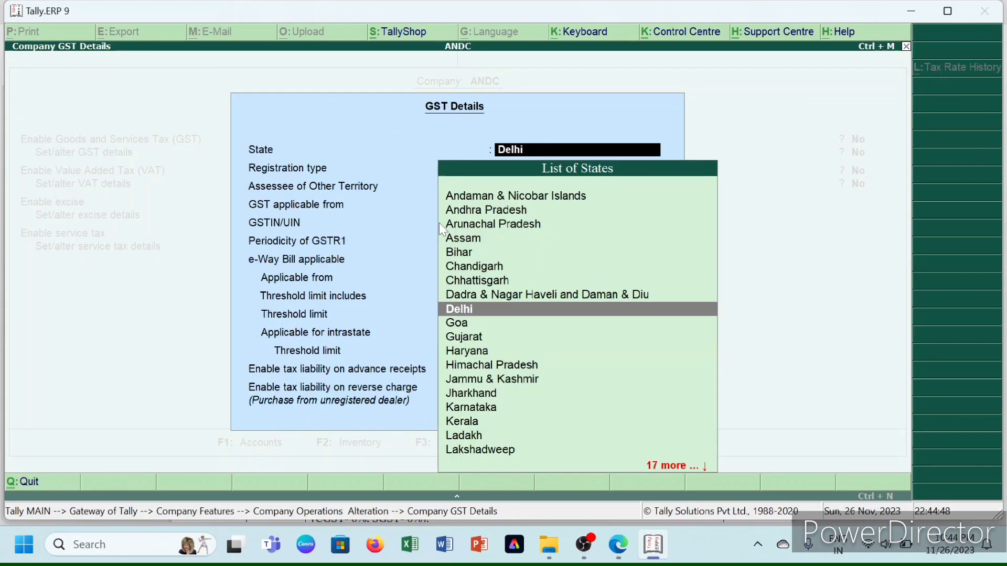
key(Return)
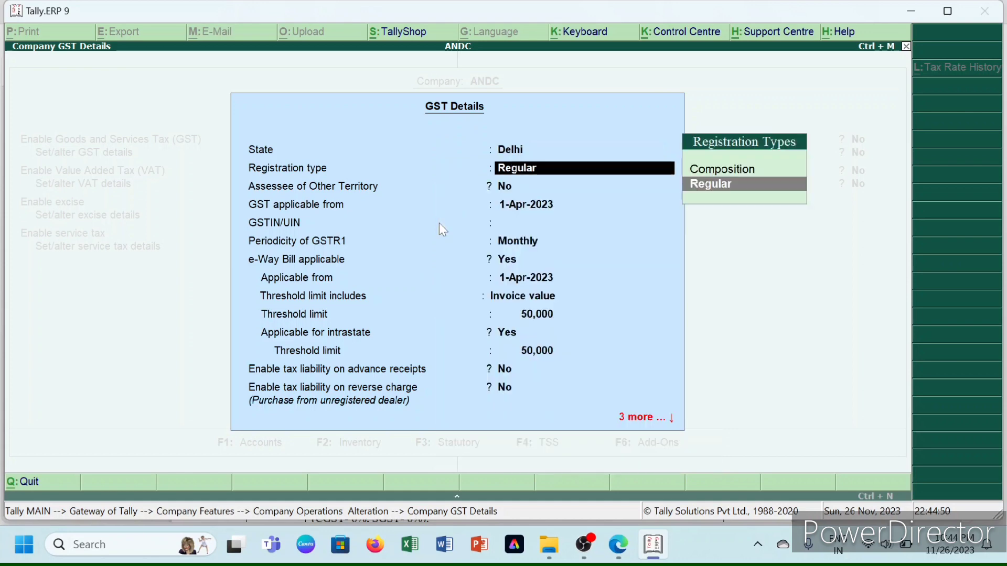
key(Return)
key(Return)
key(Return)
key(Return)
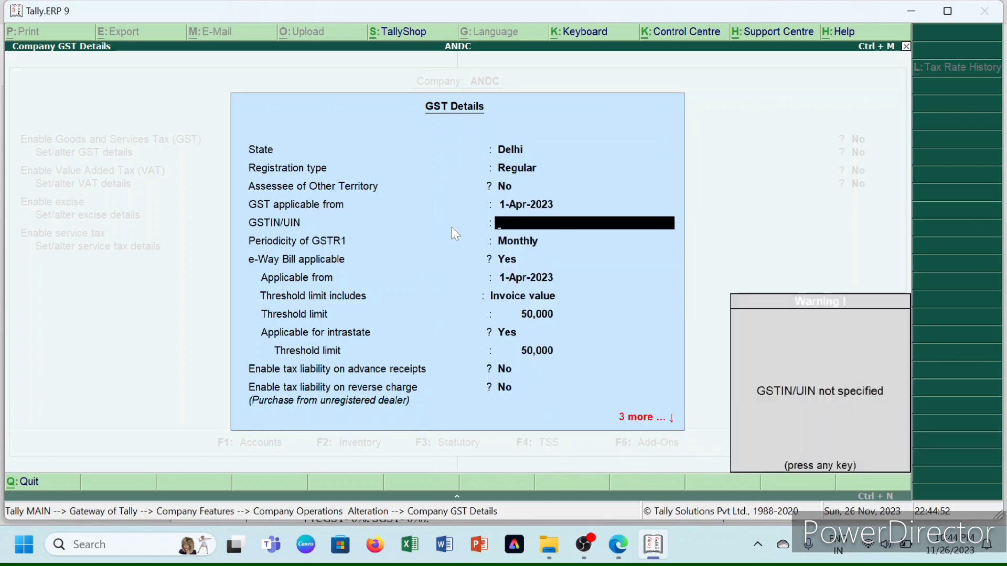
key(BackSpace)
key(BackSpace)
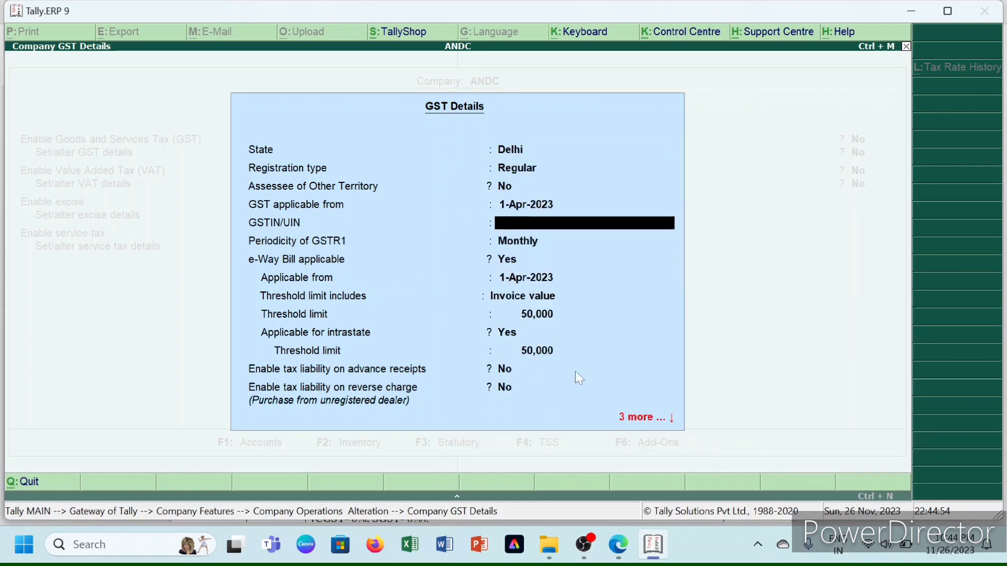
- Highlight the GST number and 'Delhi GST' in the question PDF, then return to Tally
mouse_move(618, 544)
click(629, 491)
scroll(624, 487, up, 5)
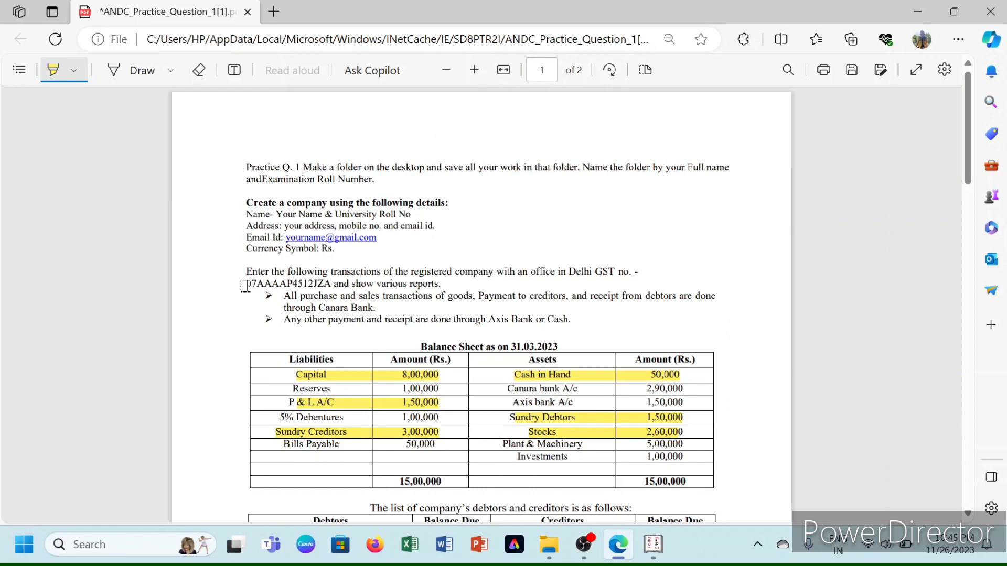
drag(246, 283, 332, 286)
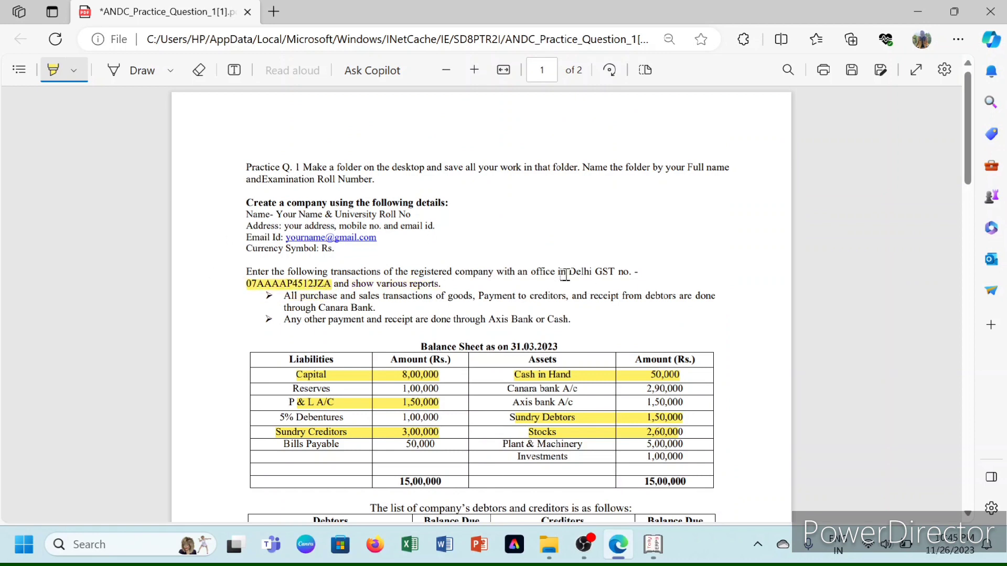
drag(576, 273, 622, 278)
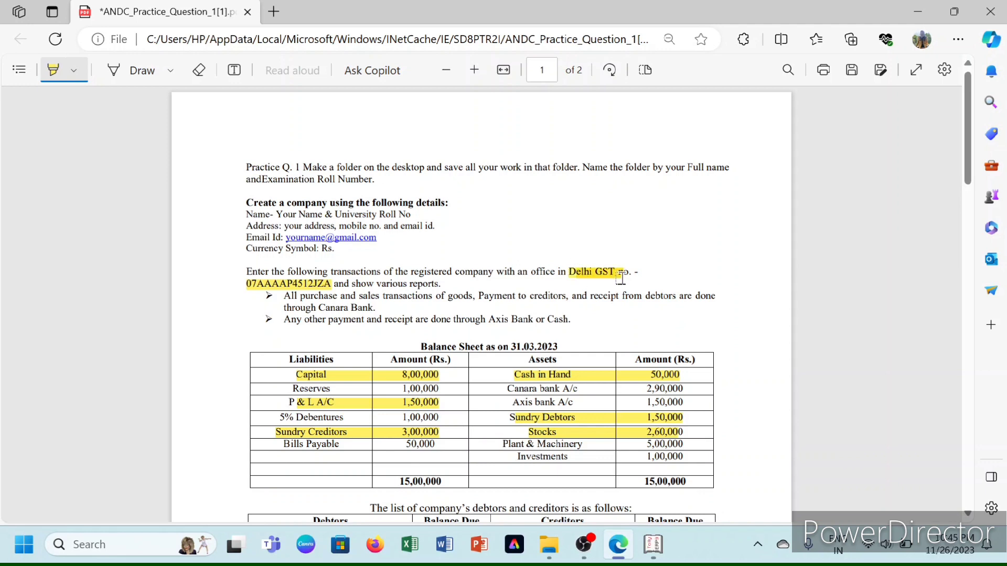
click(653, 544)
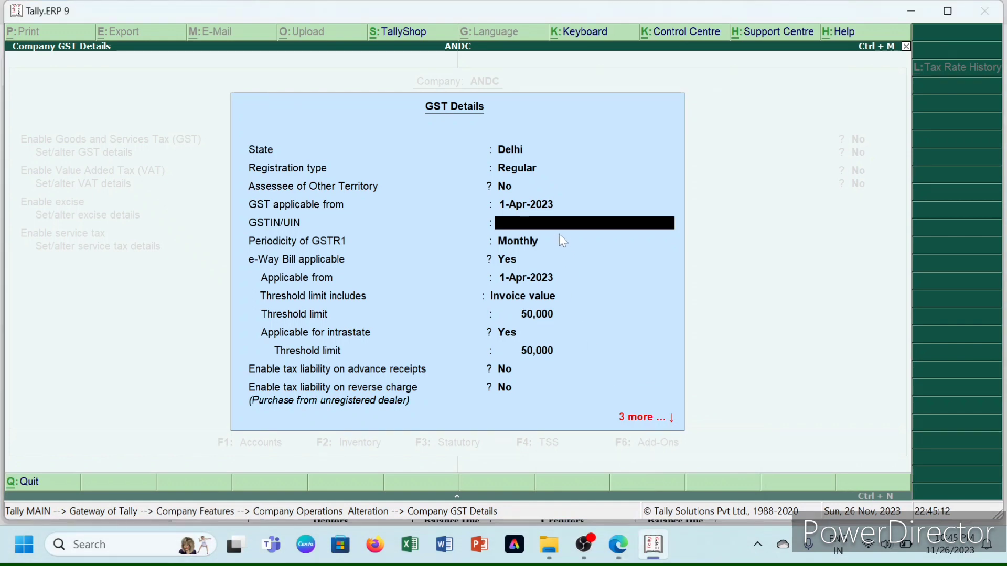
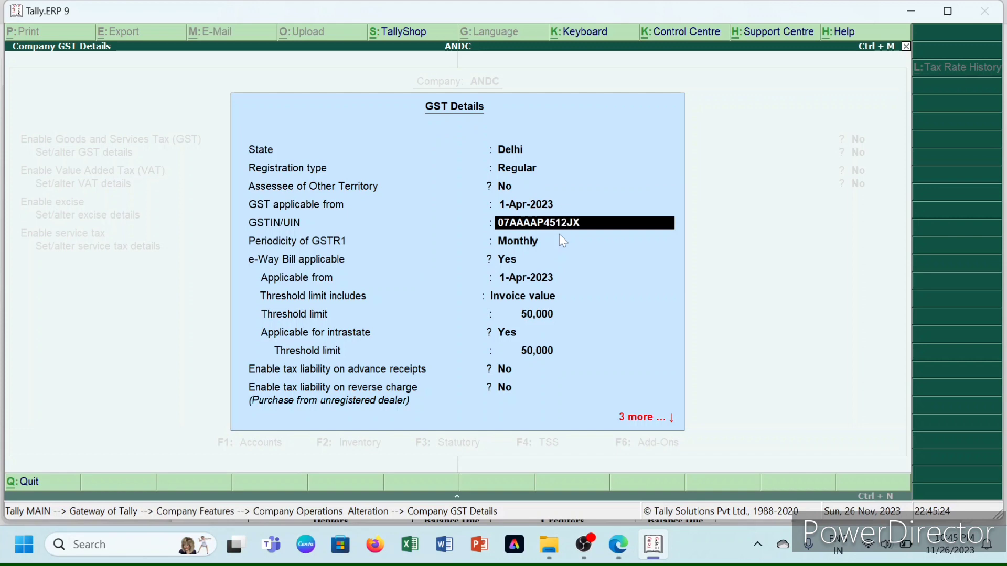
- Enter the company's GSTIN in GSTIN/UIN and accept the GST details form
key(Return)
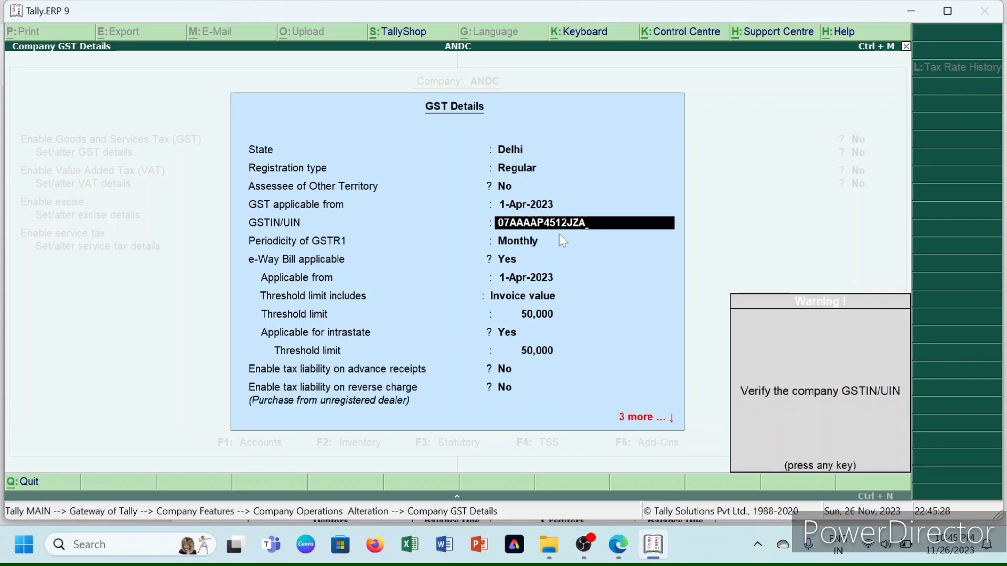
key(Return)
key(Return)
key(Return)
key(Return)
key(Return)
key(Return)
key(Return)
key(Return)
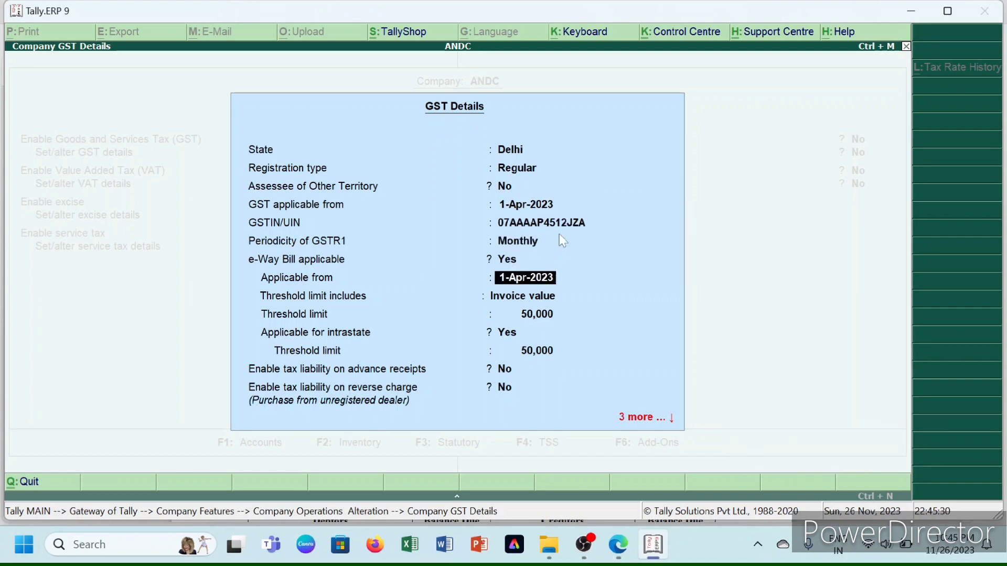
key(Return)
key(Return)
key(Return)
key(Return)
key(Return)
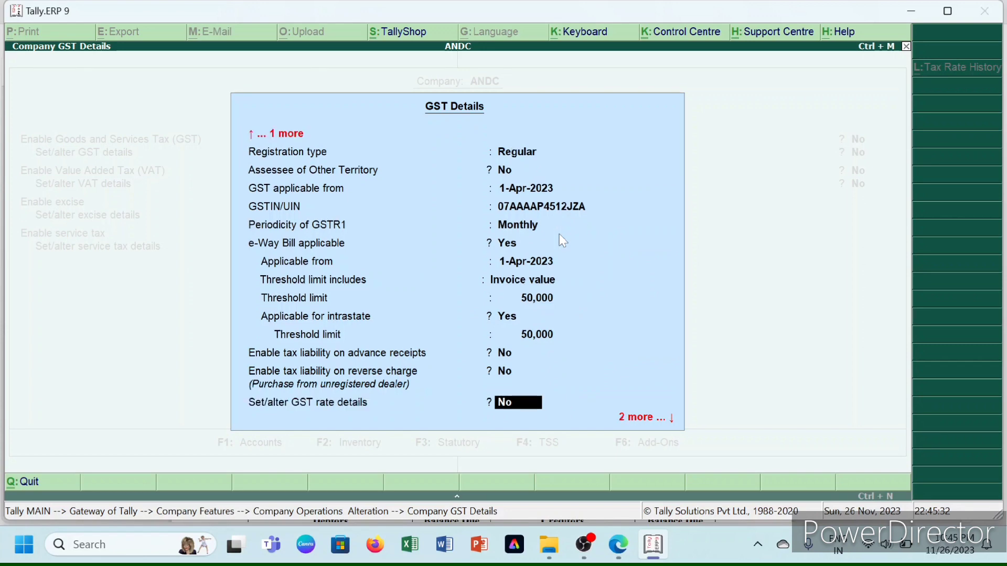
key(Return)
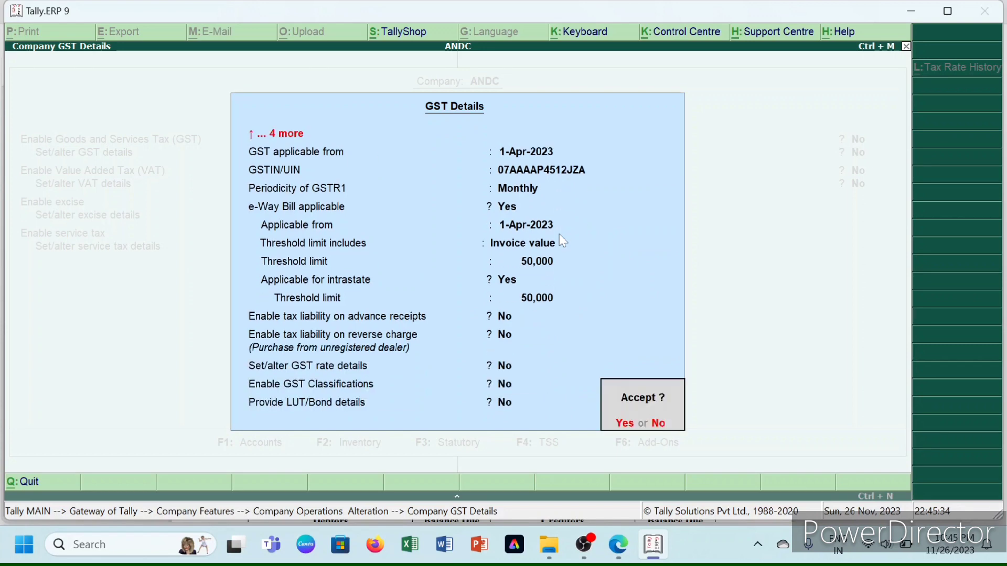
key(Return)
key(Return)
key(Return)
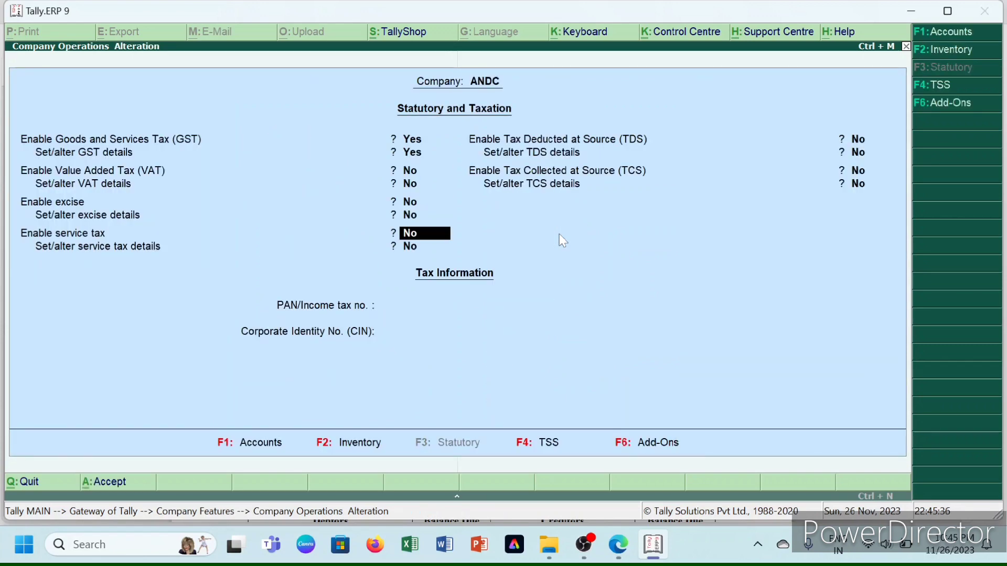
key(Return)
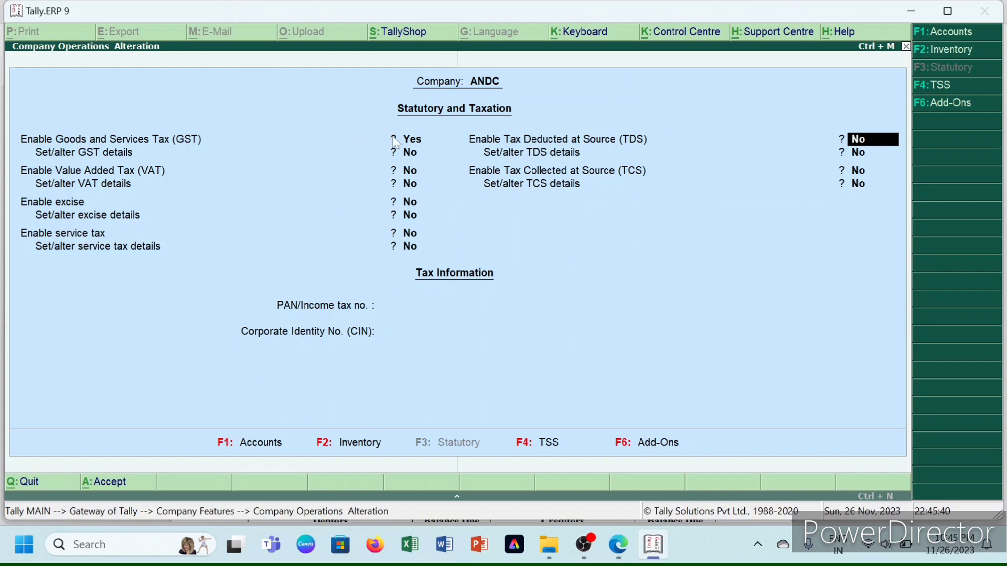
- Review the GST details and GSTR1 periodicity, accept the statutory settings, and exit to Gateway
click(404, 154)
key(Return)
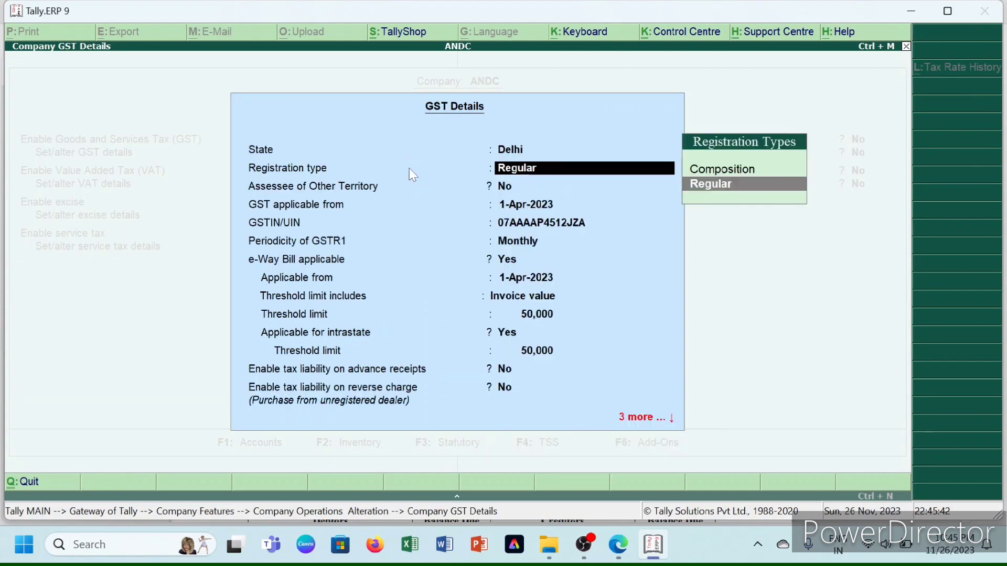
key(Return)
key(Return)
key(Return)
key(Return)
key(Return)
key(Return)
key(Return)
key(Return)
key(Return)
key(Return)
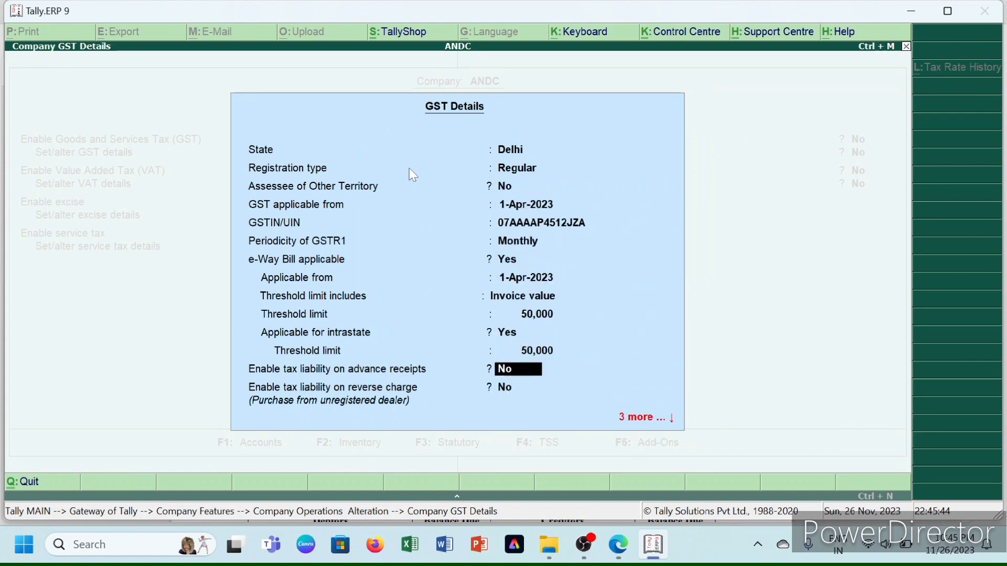
key(Return)
key(Return)
key(Return)
key(Return)
key(Return)
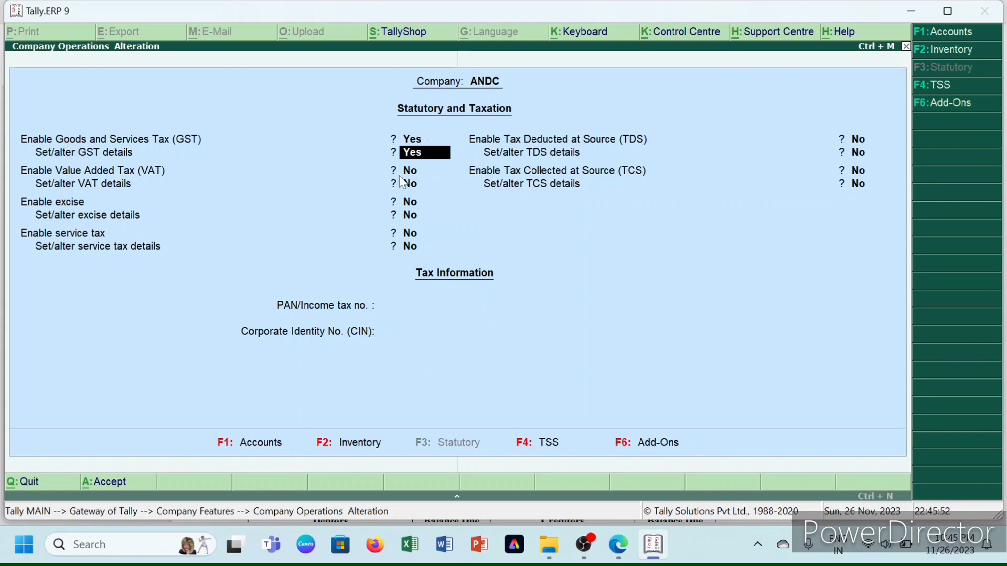
key(Return)
key(Return)
key(Return)
key(Return)
key(Return)
key(Return)
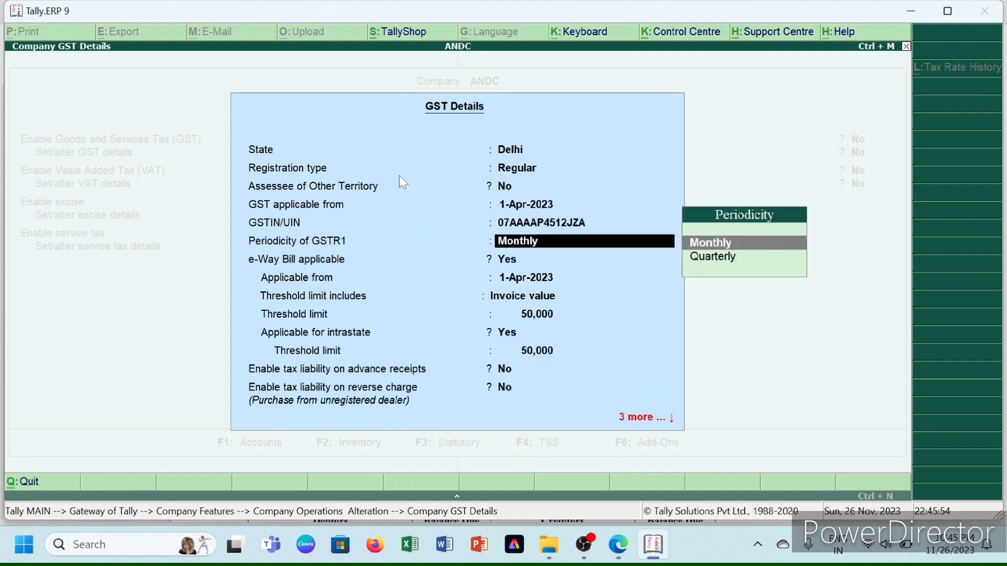
key(Return)
key(Return)
key(Return)
key(Return)
key(Return)
key(Return)
key(Return)
key(Return)
key(Return)
key(Return)
key(Return)
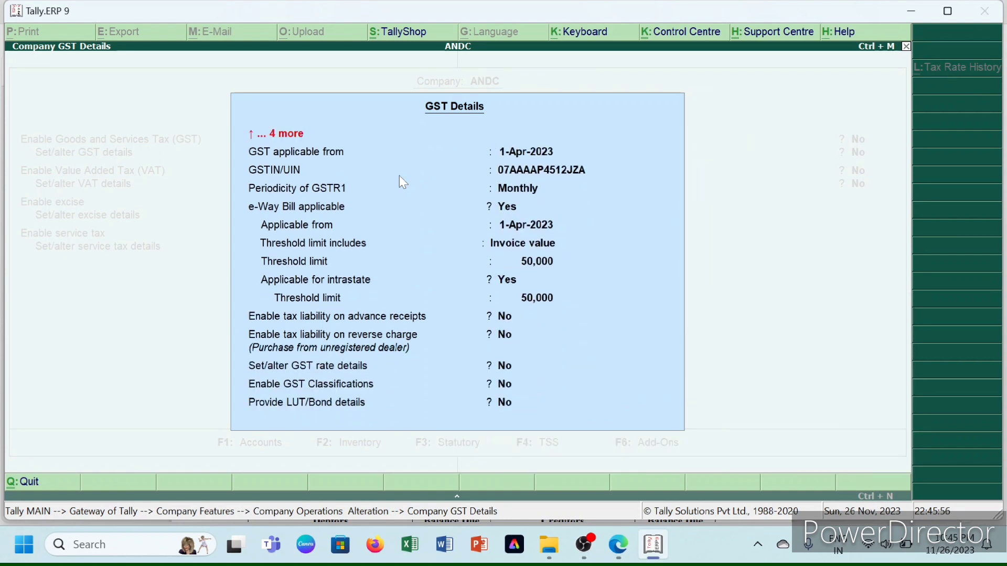
key(Return)
key(Return)
key(Return)
key(Return)
key(Return)
key(Return)
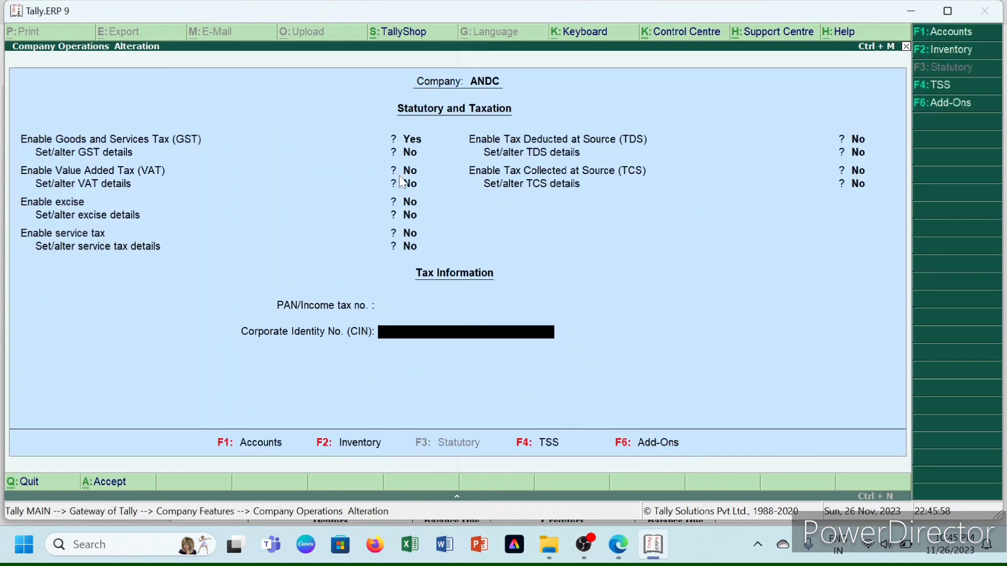
key(Return)
key(Return)
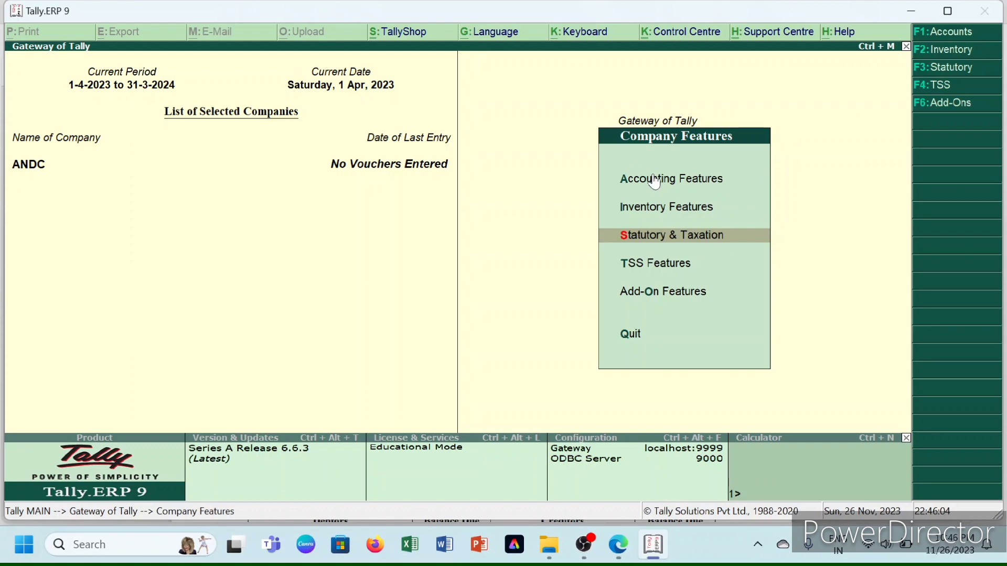
key(Escape)
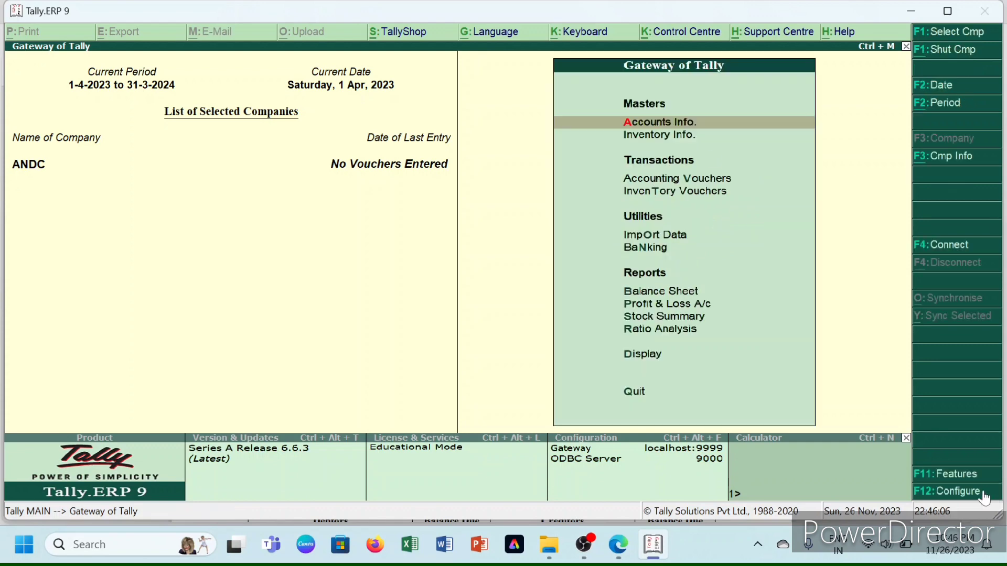
- Leave Company Features for the Gateway of Tally and open Inventory Info
click(974, 477)
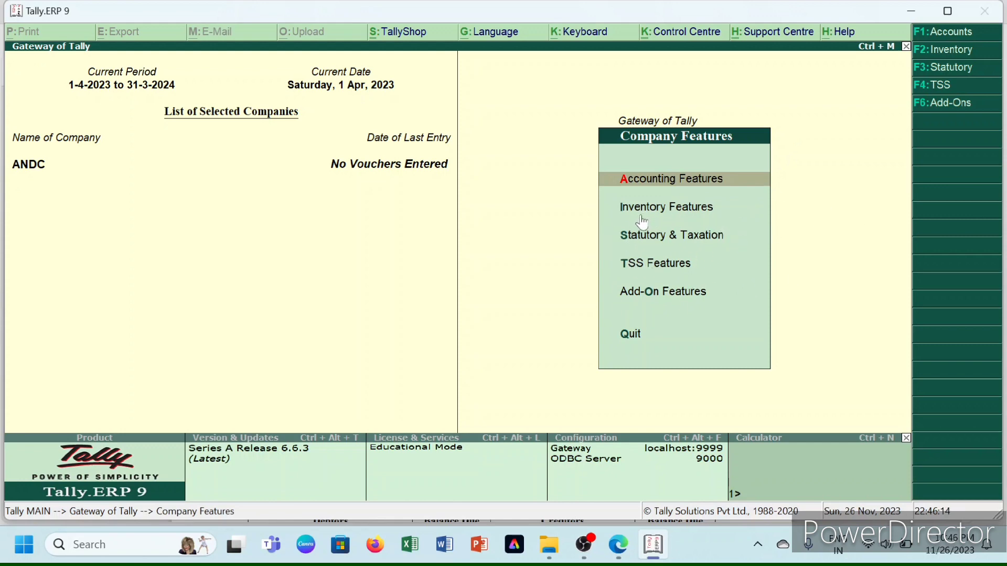
key(Escape)
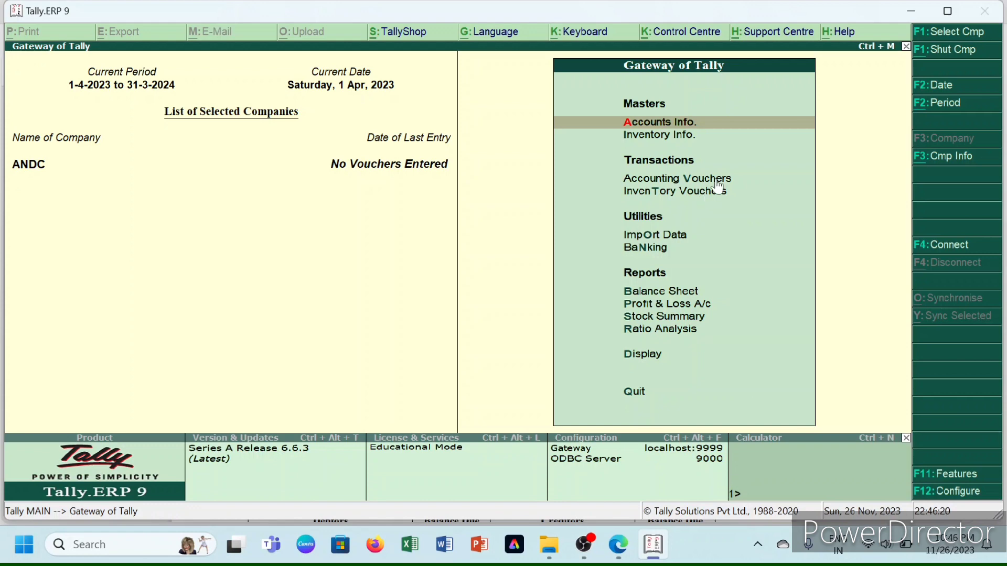
key(Down)
key(Down)
key(Up)
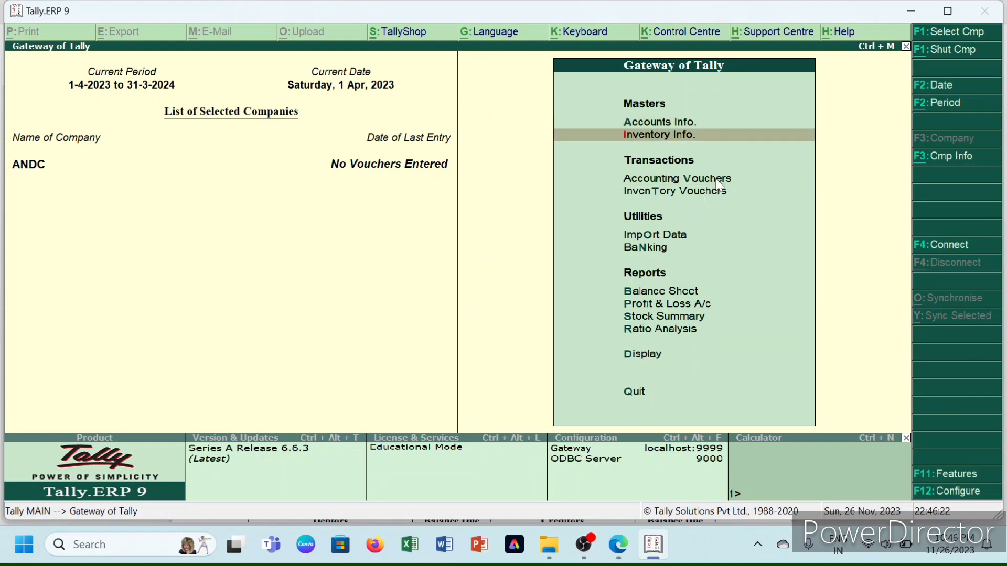
key(Up)
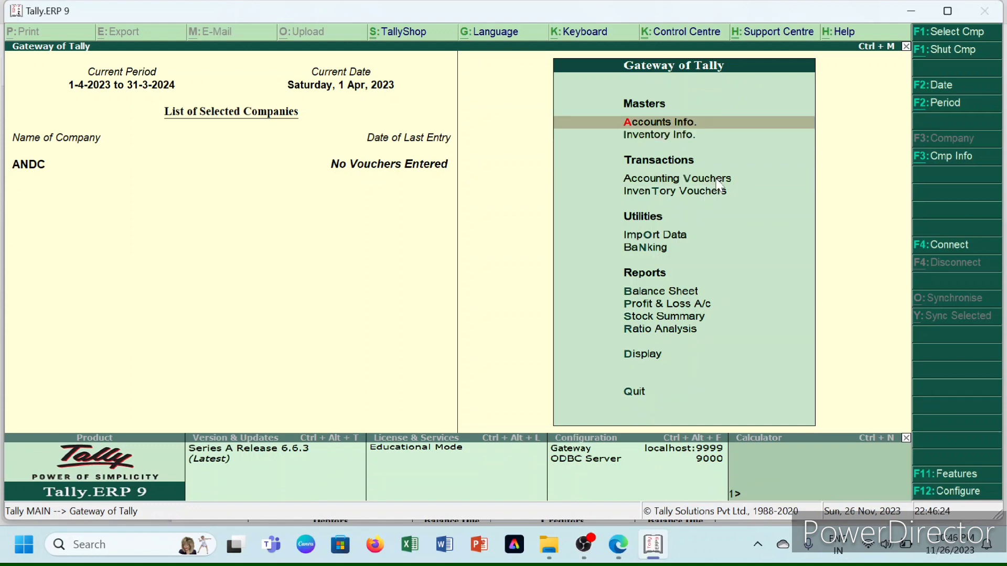
key(Down)
key(Return)
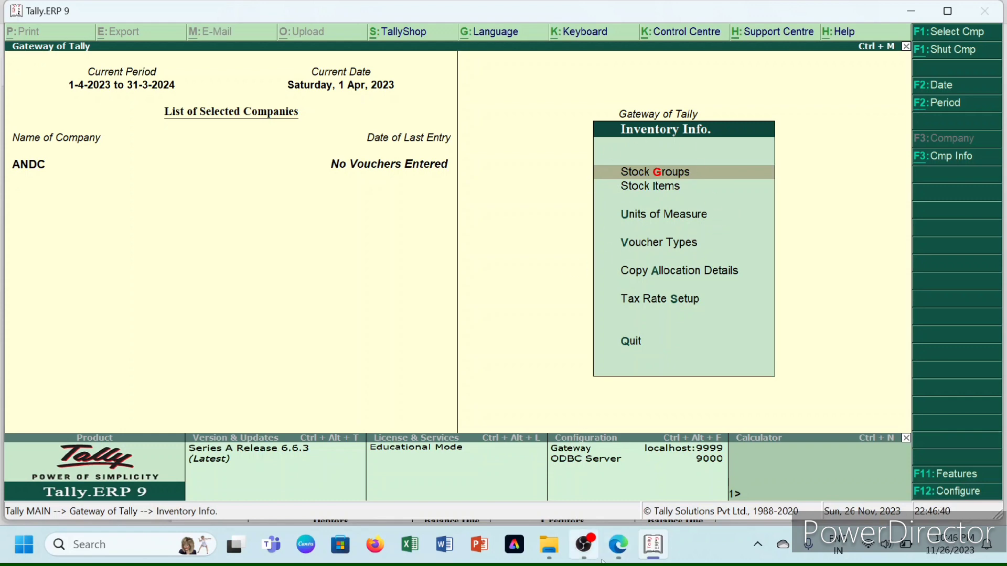
click(616, 527)
- Look over the question PDF's stock items table, then return to Tally's Inventory Info
scroll(526, 307, down, 10)
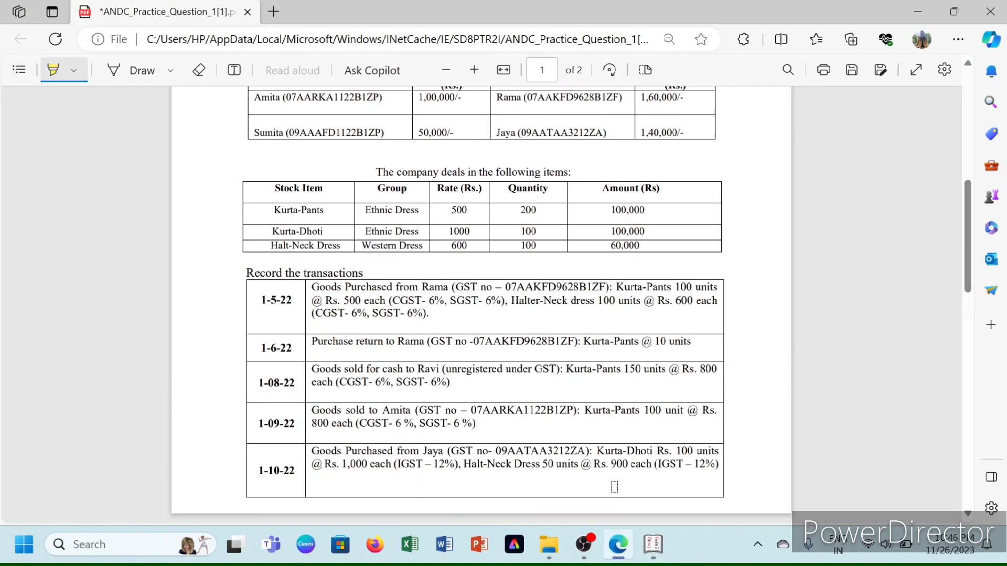
scroll(525, 307, up, 1)
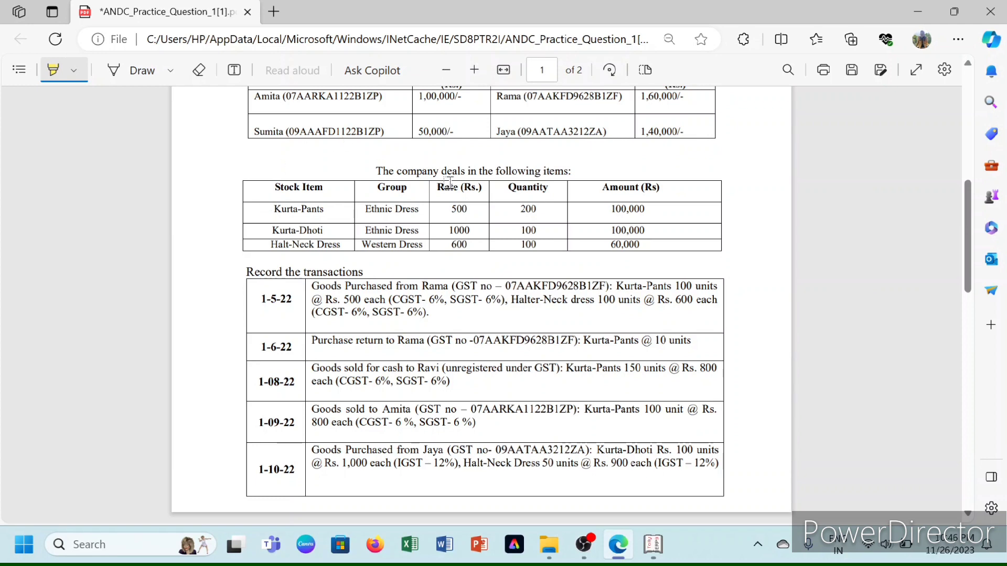
click(648, 460)
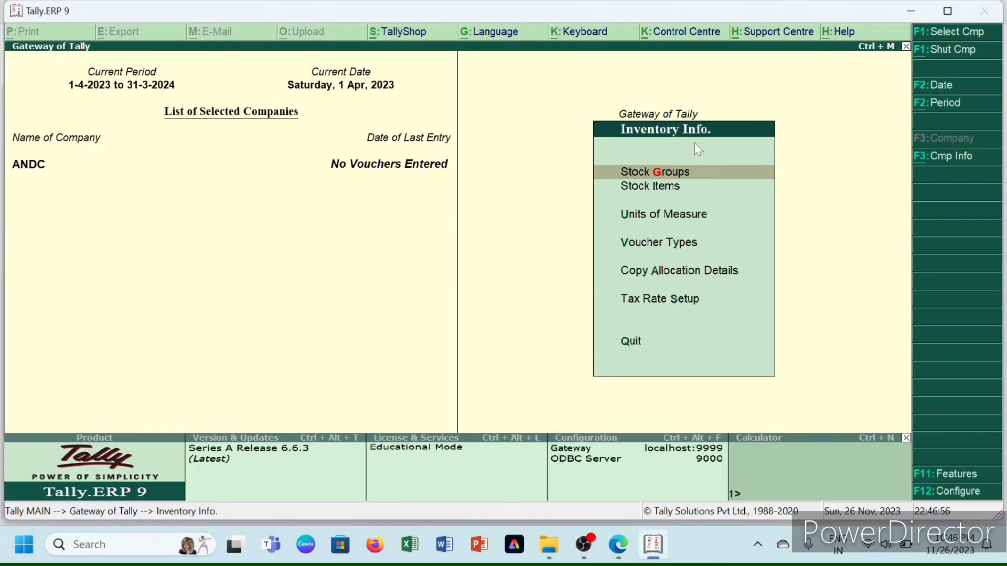
- Create the stock group ETHNIC DRESS under Primary, correcting the misspelled name before saving
key(Return)
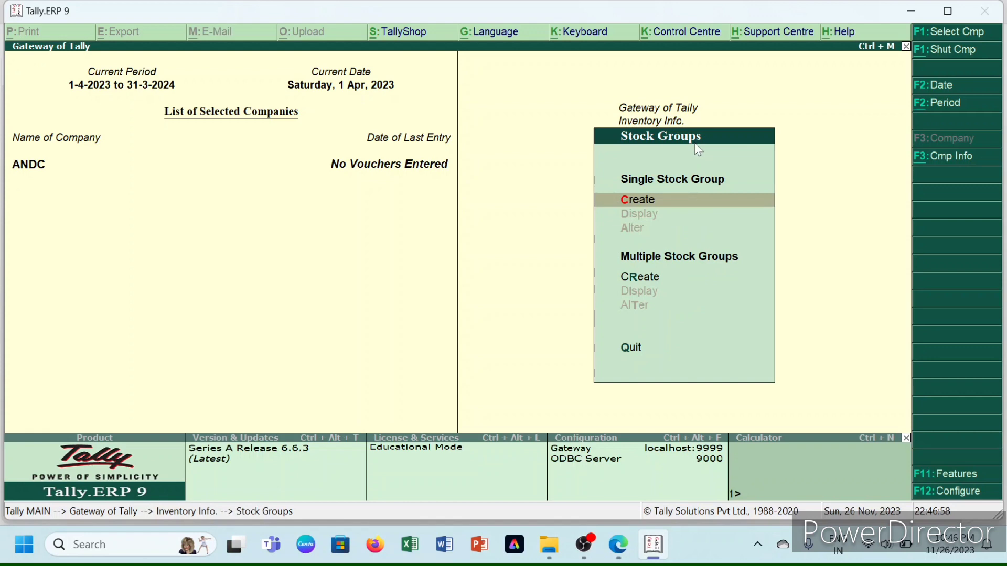
key(Return)
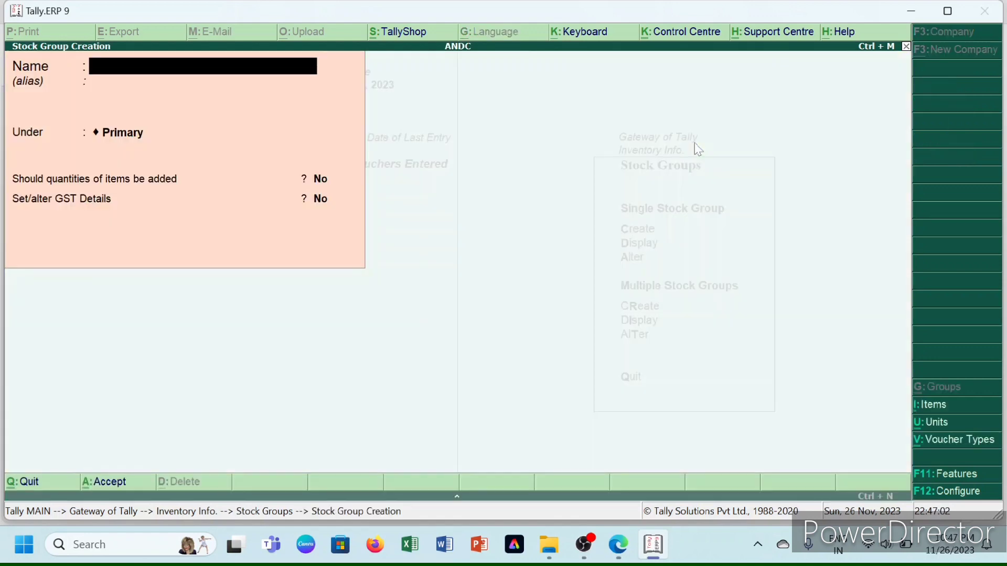
text(ETNIC DRESS)
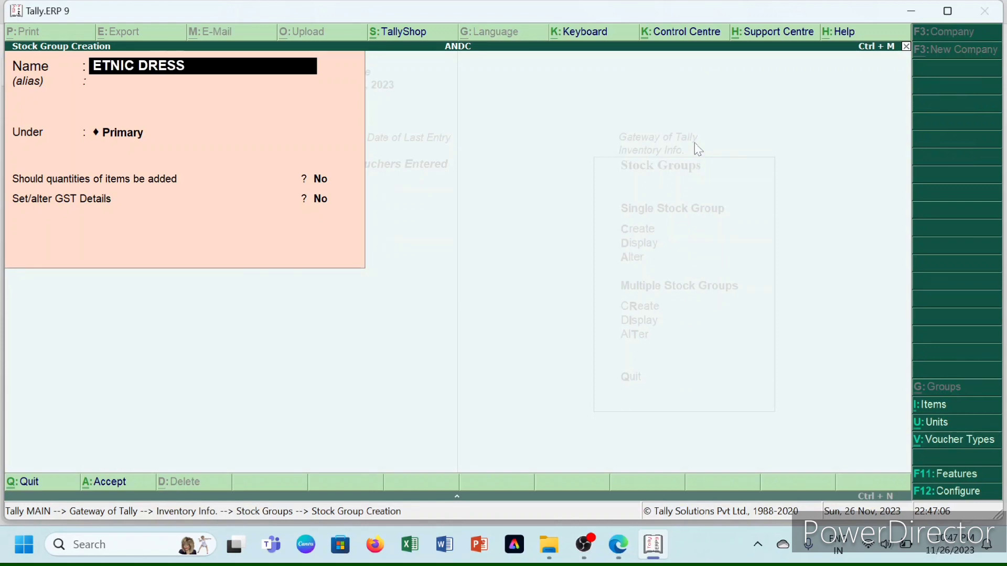
key(Return)
key(Return)
key(Return)
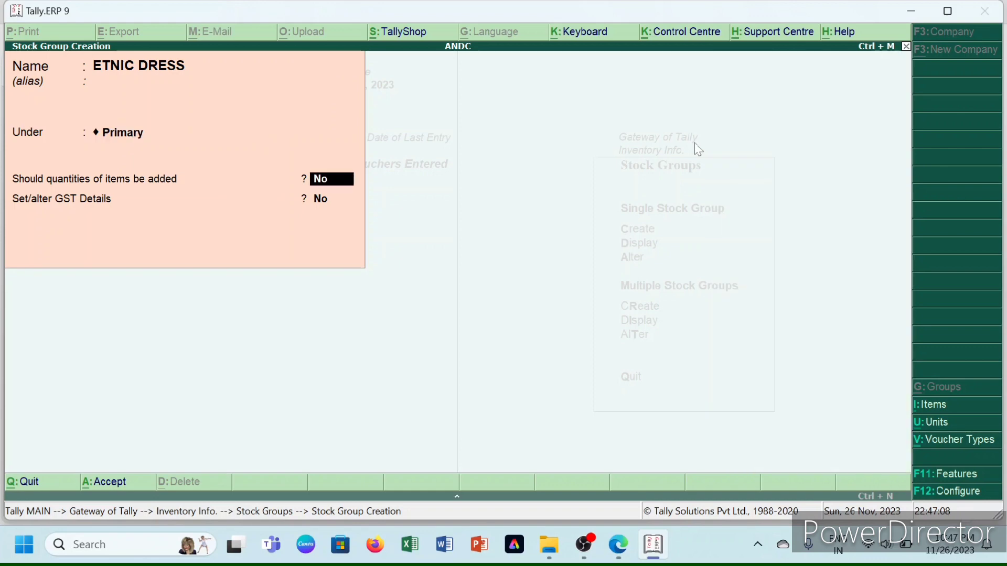
key(Return)
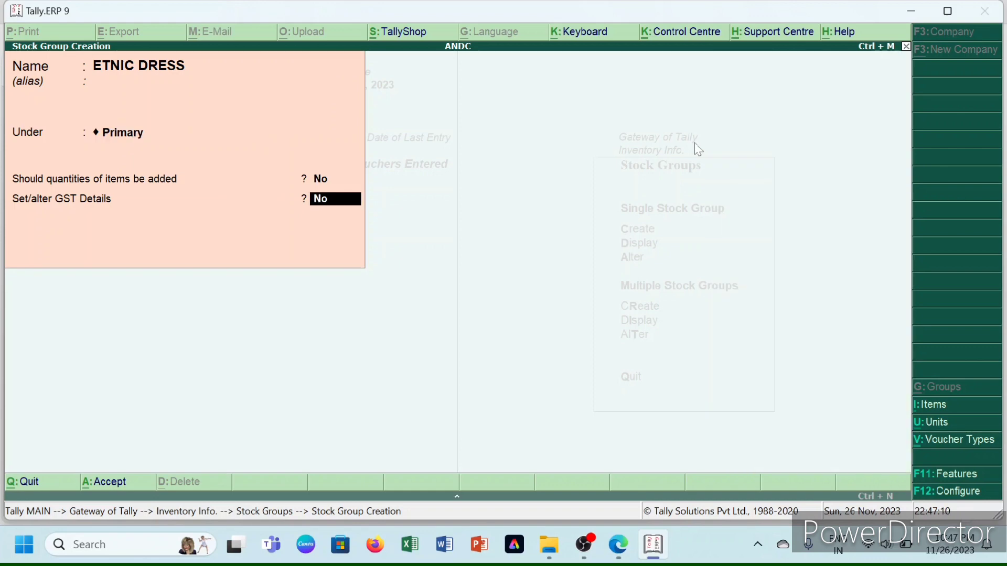
key(BackSpace)
key(BackSpace)
key(BackSpace)
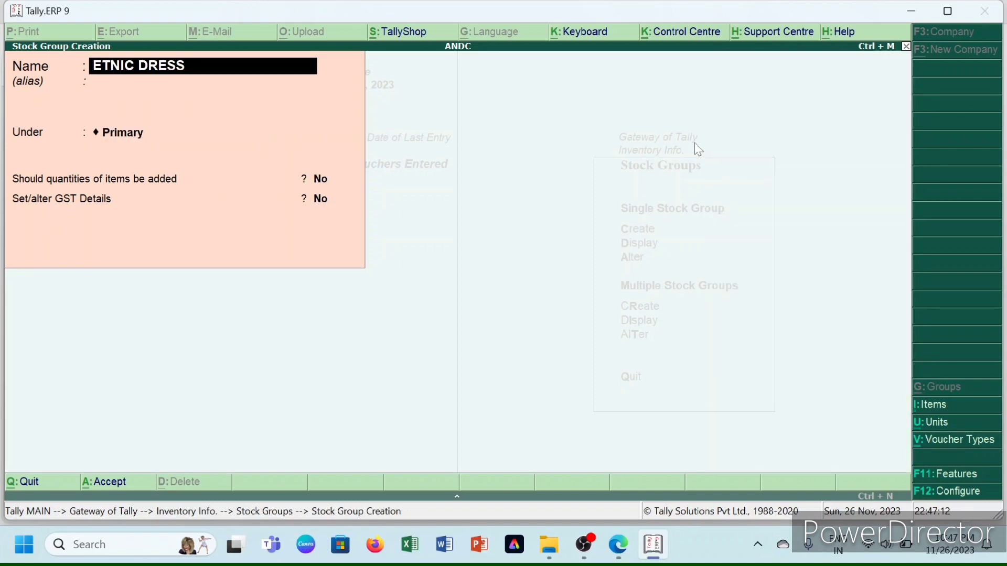
text(ETH)
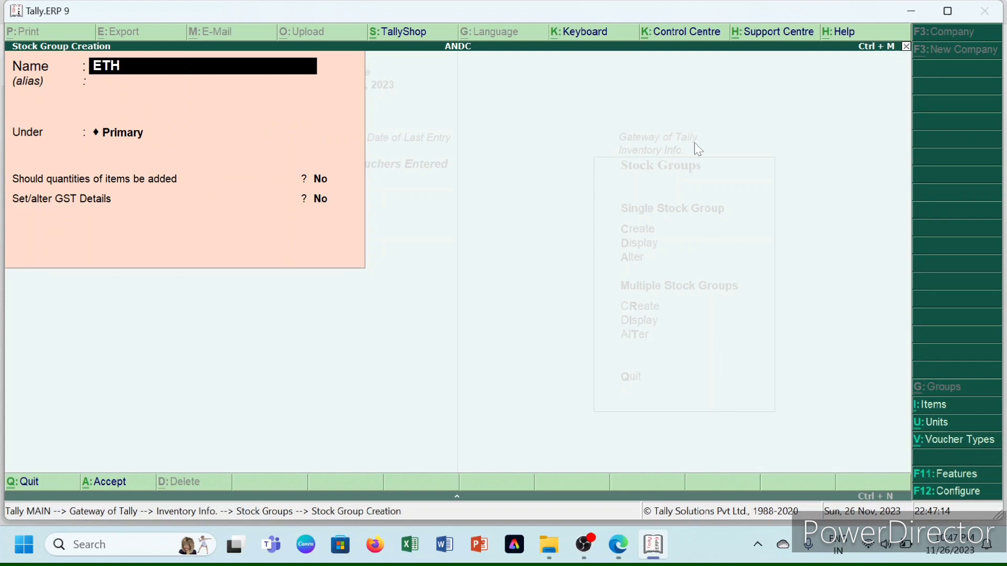
text(I=NIC)
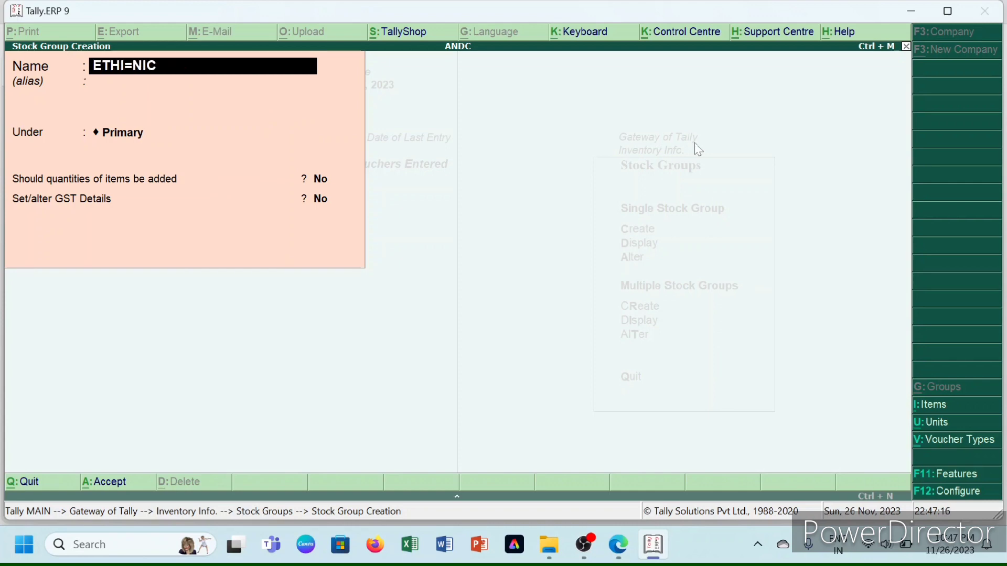
text( DRESS)
key(BackSpace)
key(BackSpace)
key(BackSpace)
key(BackSpace)
key(BackSpace)
key(BackSpace)
key(BackSpace)
key(BackSpace)
text(NIC DRESS)
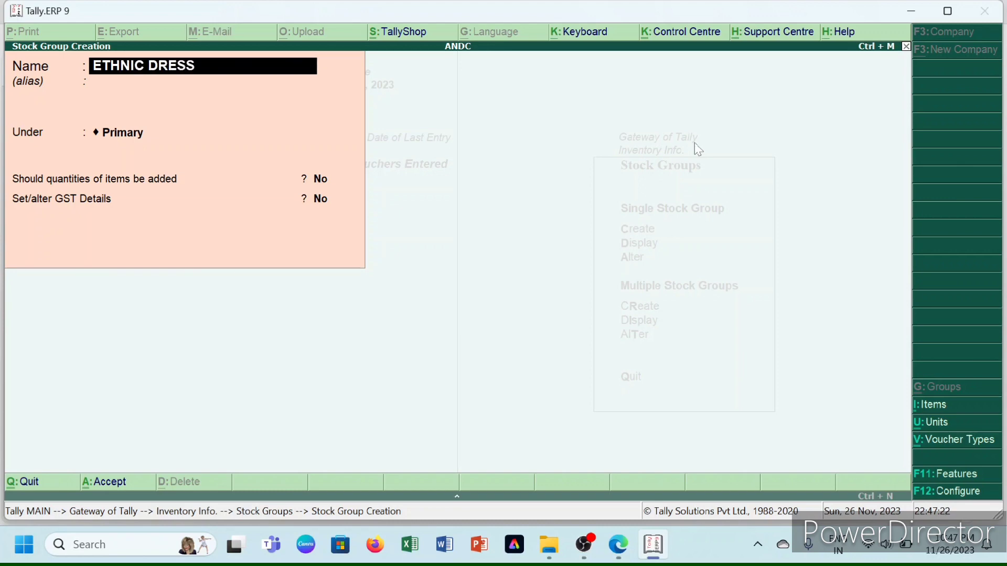
key(Return)
key(Return)
key(Return)
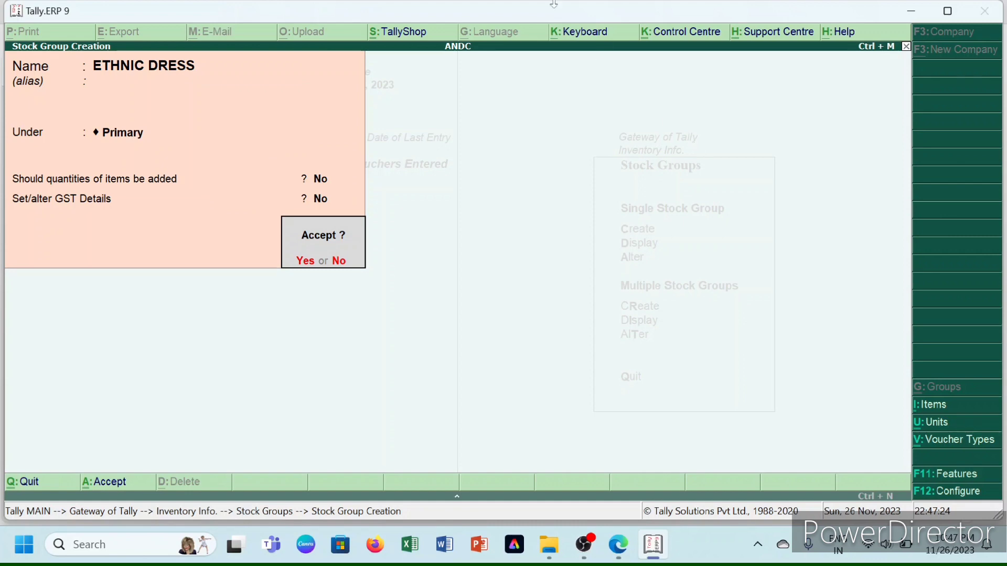
key(Return)
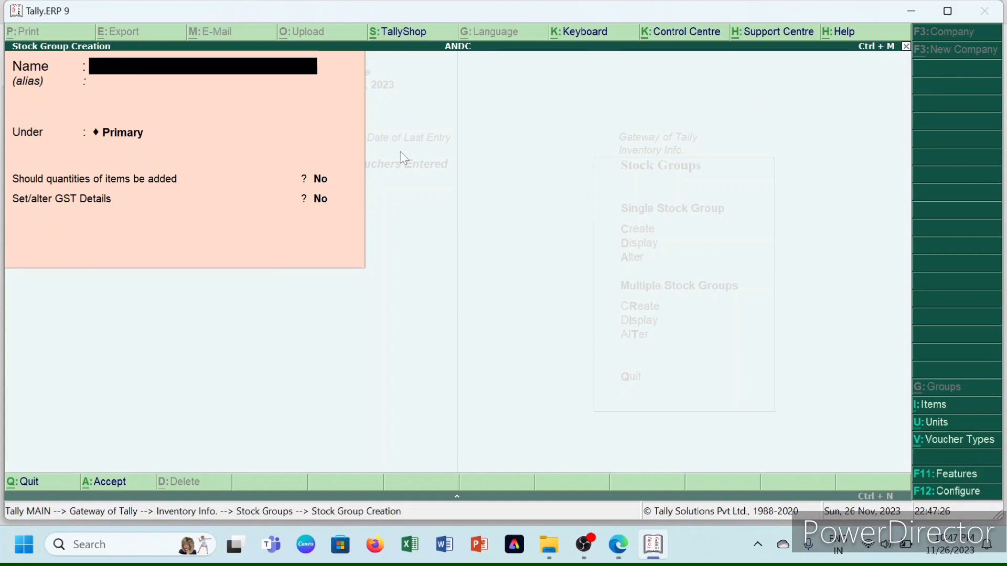
- Create the stock group WESTERN DRESS under Primary and exit stock group creation
text(WESTERB)
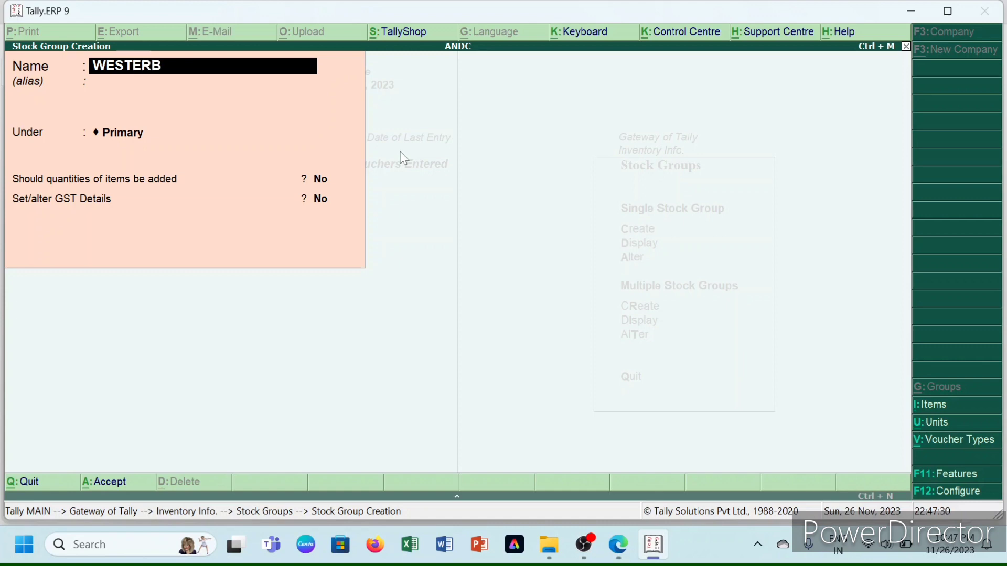
key(BackSpace)
text(N DRESS)
key(Return)
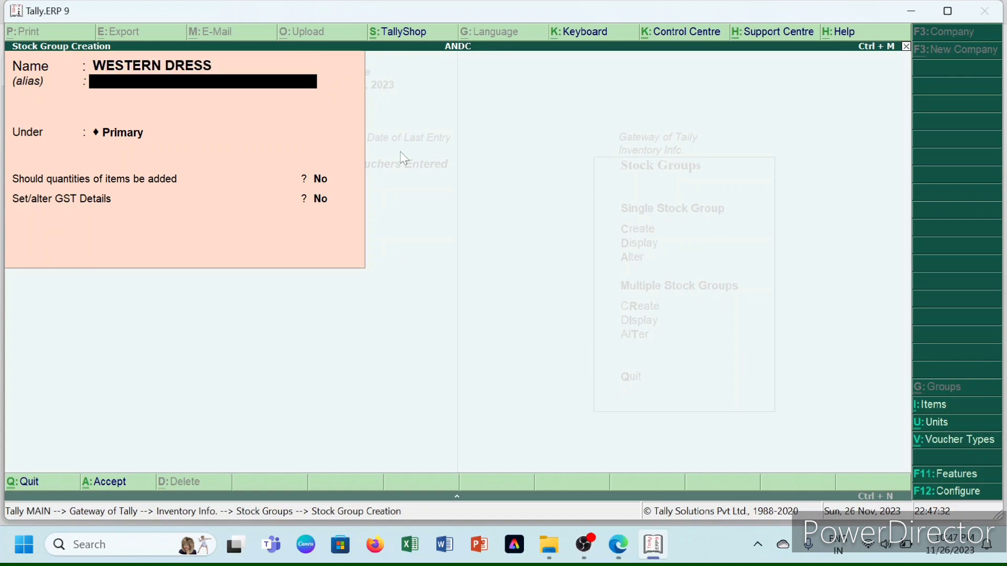
key(Return)
key(Return)
key(Return)
key(Return)
key(Return)
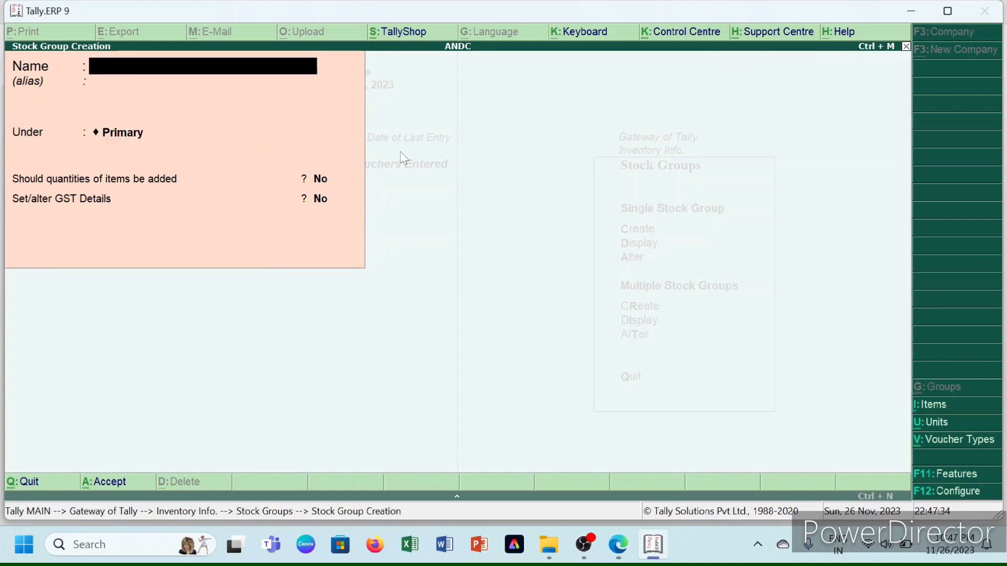
key(Escape)
key(Return)
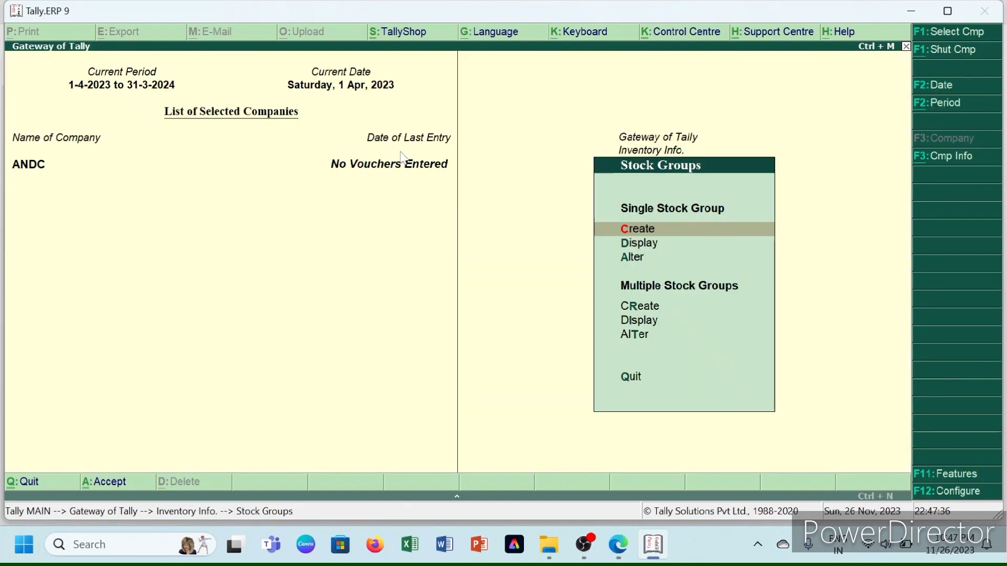
- Create unit PCS with formal name PIECES and quantity code PCS-PIECES, then close the form
key(Escape)
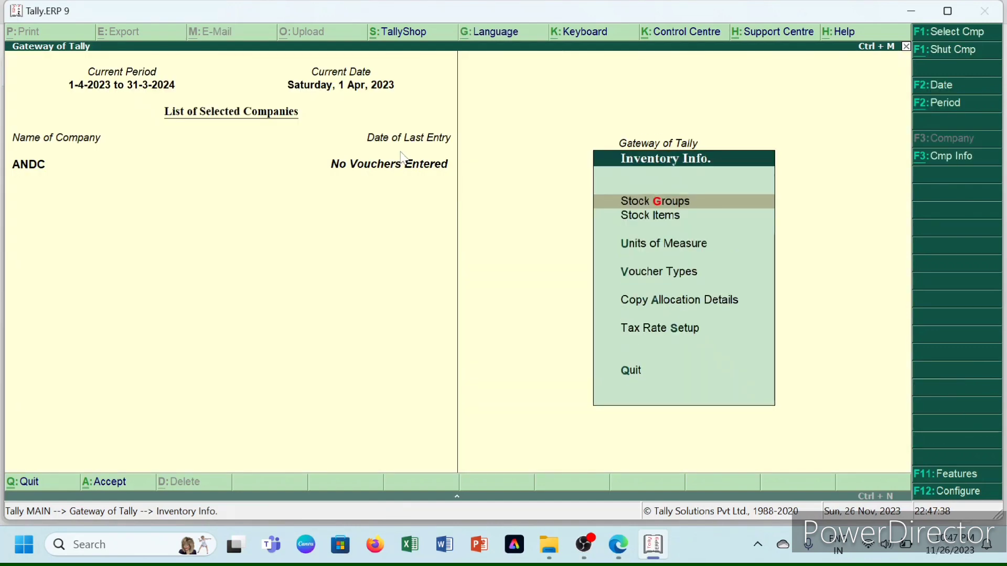
key(Down)
key(Down)
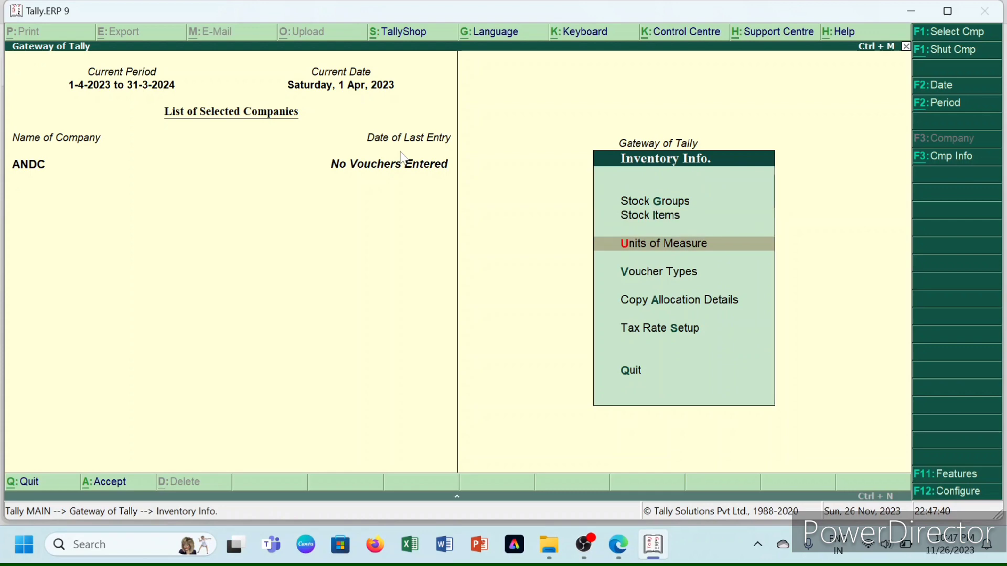
key(Return)
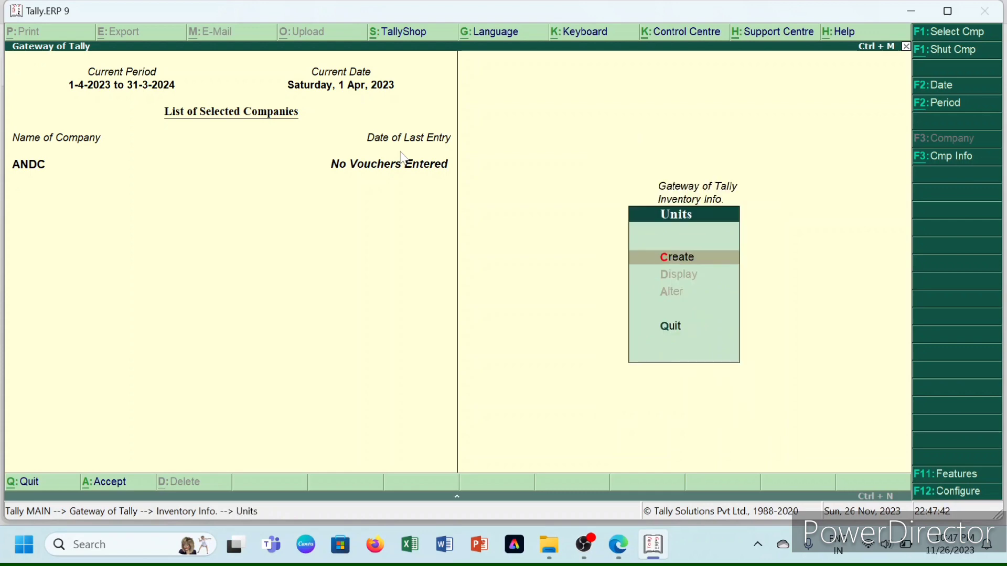
key(Return)
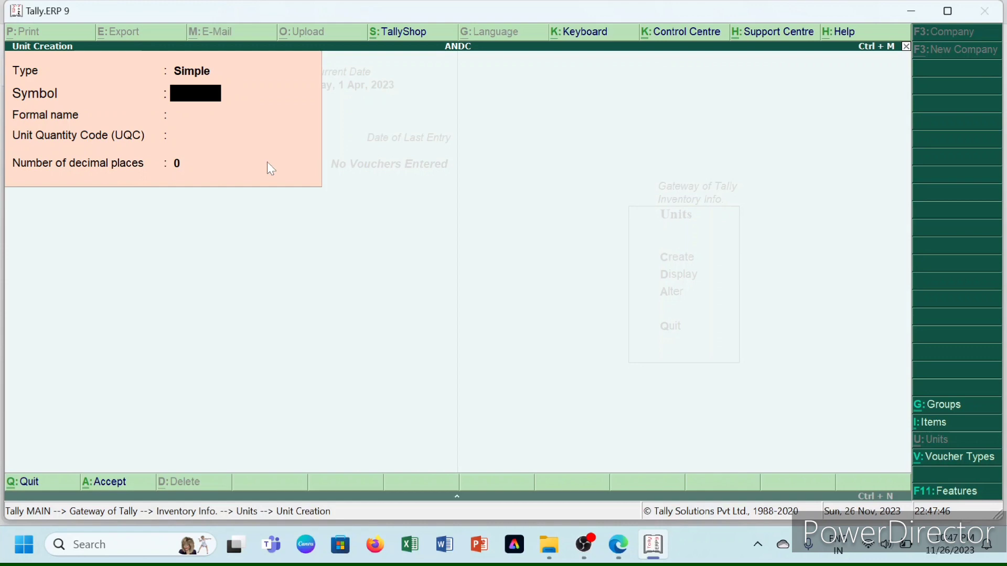
text(PCS)
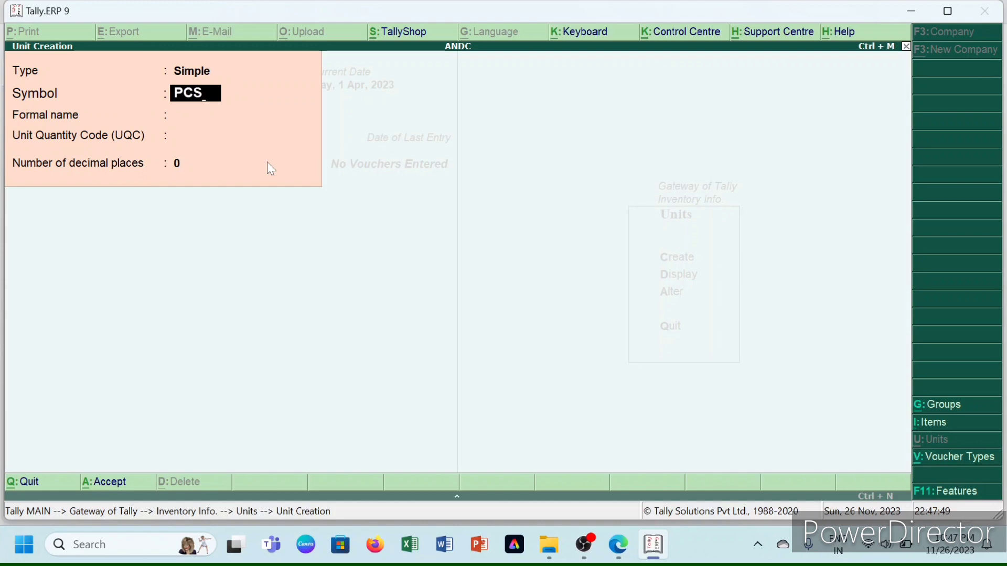
key(Return)
text(P)
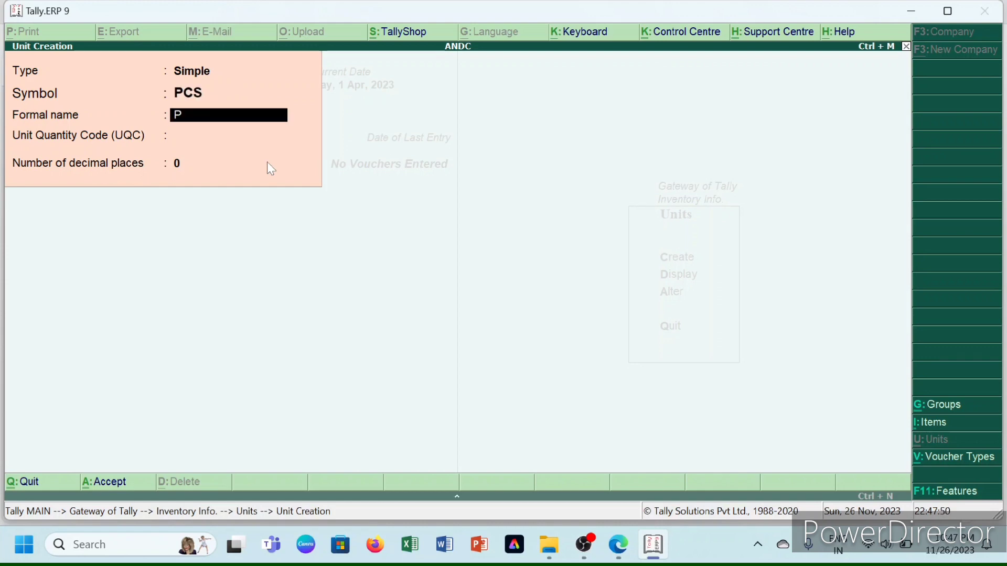
text(lECES)
key(Return)
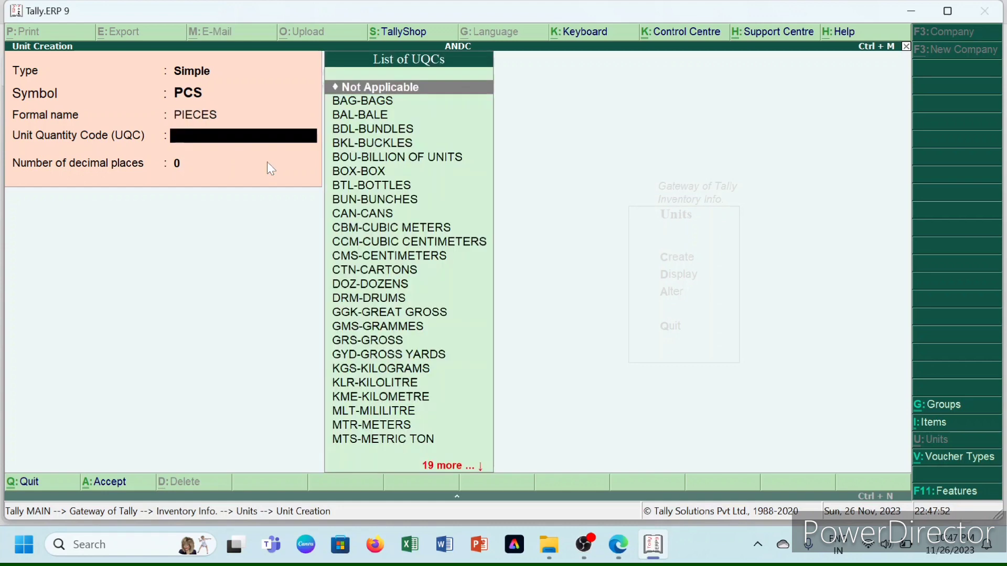
text(PCS)
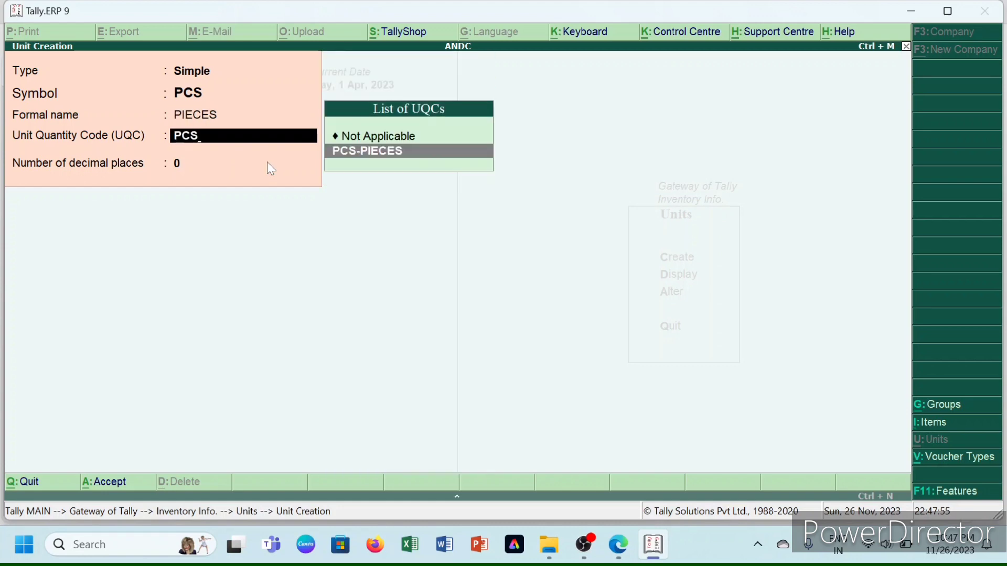
key(Return)
key(Return)
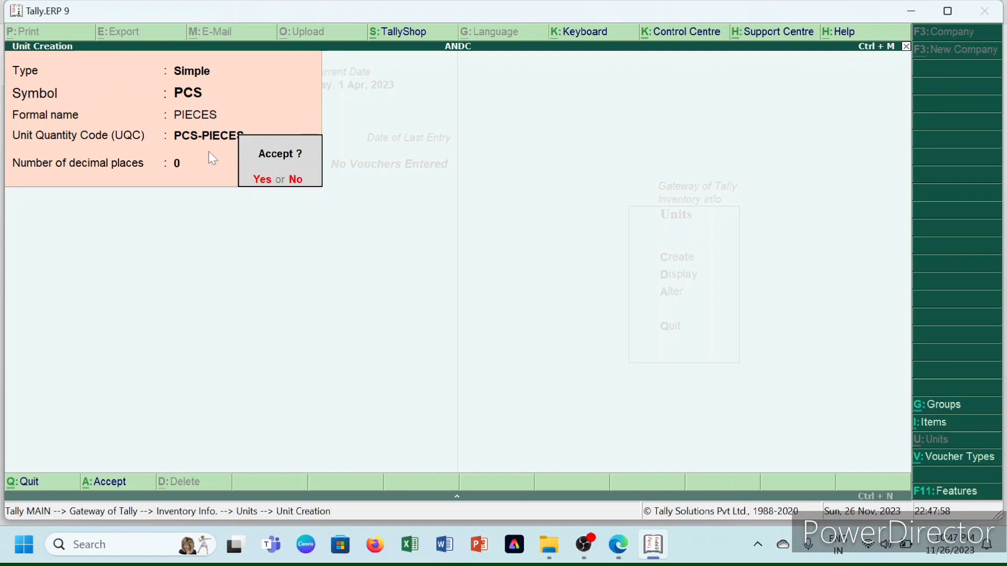
key(y)
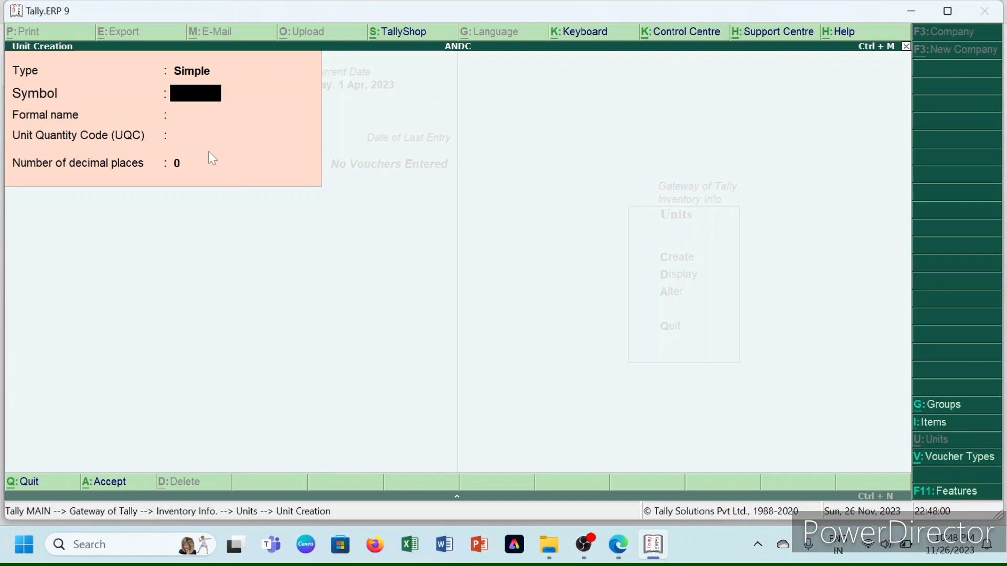
key(Escape)
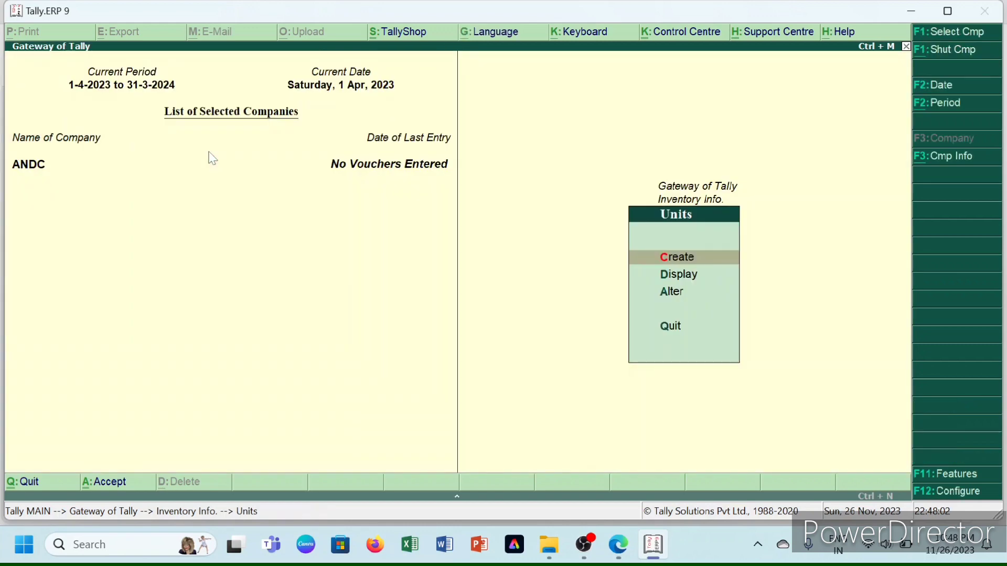
- Return to Inventory Info and bring up the Stock Items options
key(Escape)
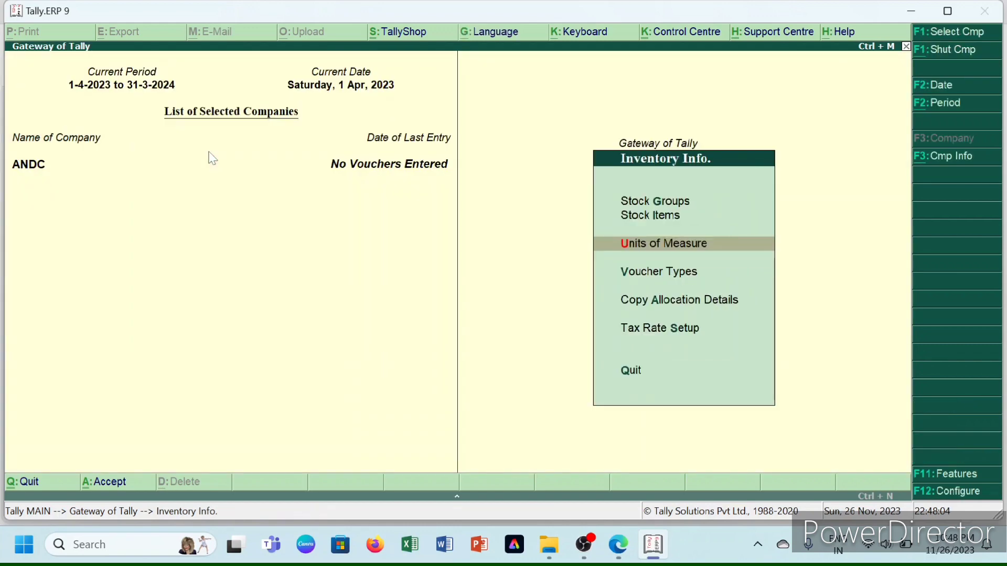
key(i)
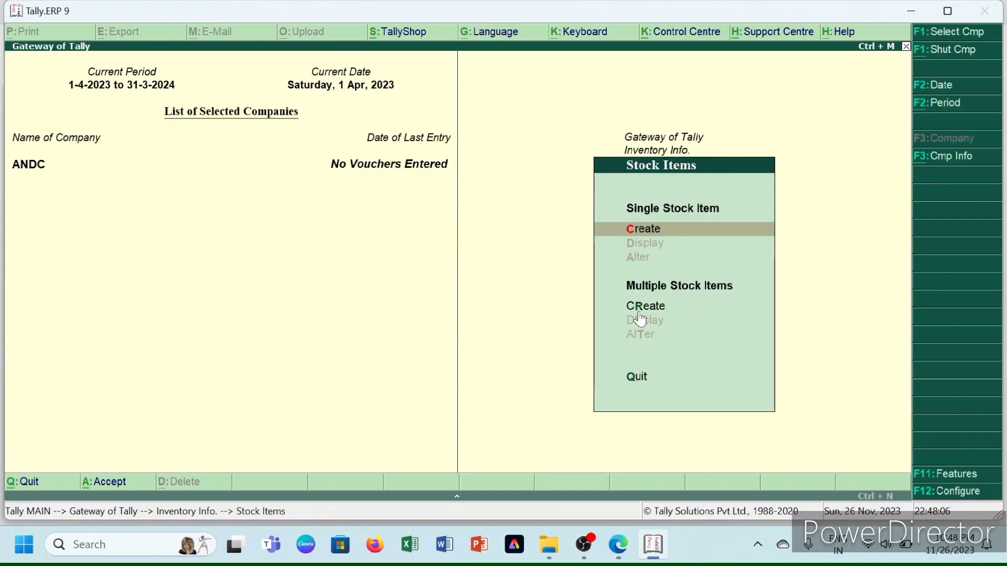
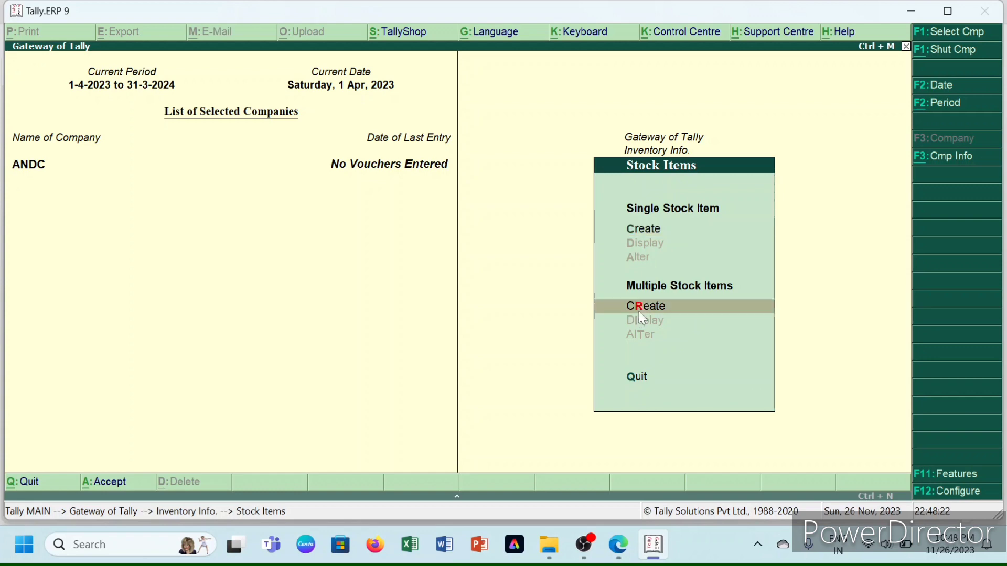
- Back out of Multiple Stock Items and open a blank single Stock Item Creation form
click(640, 312)
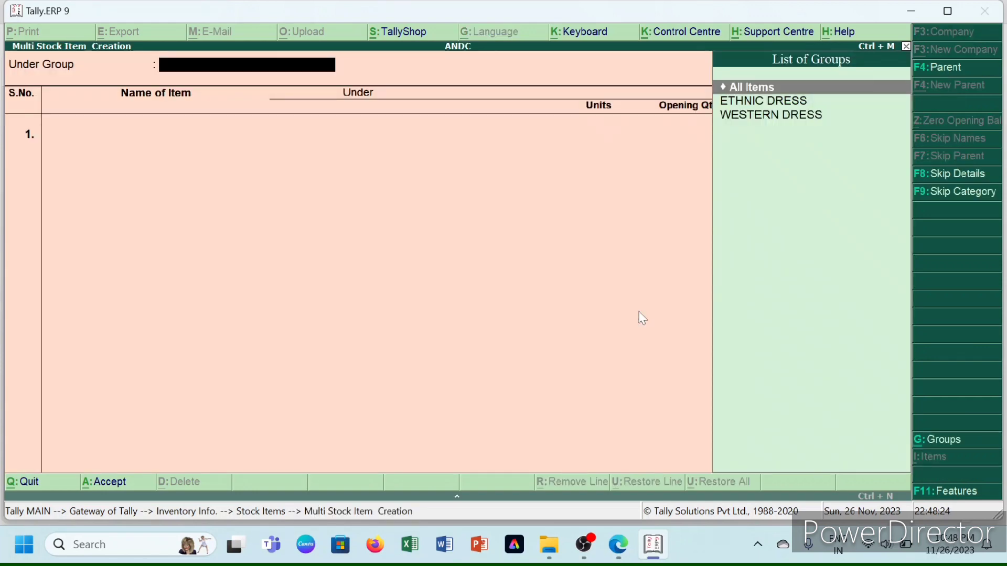
key(Escape)
key(Return)
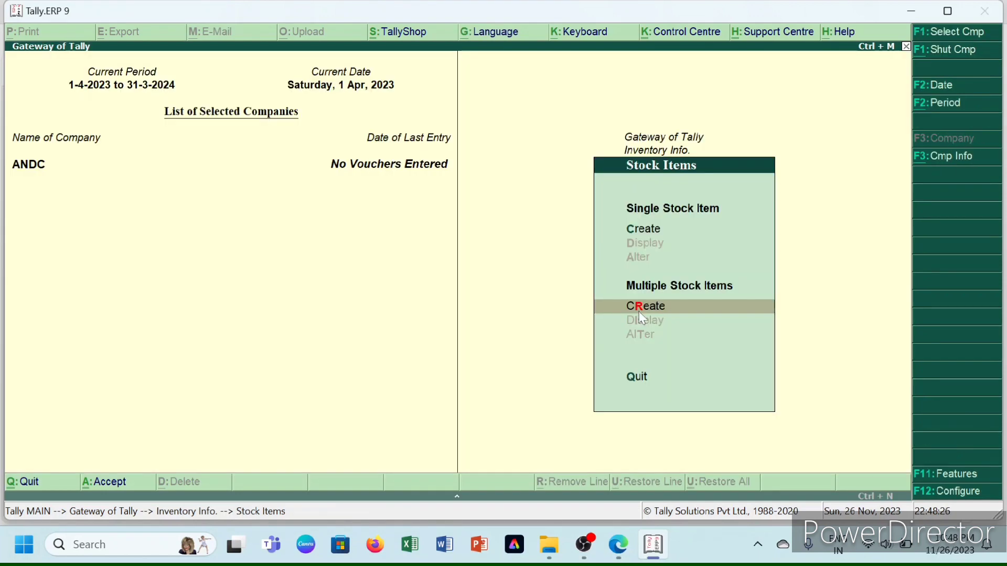
key(Up)
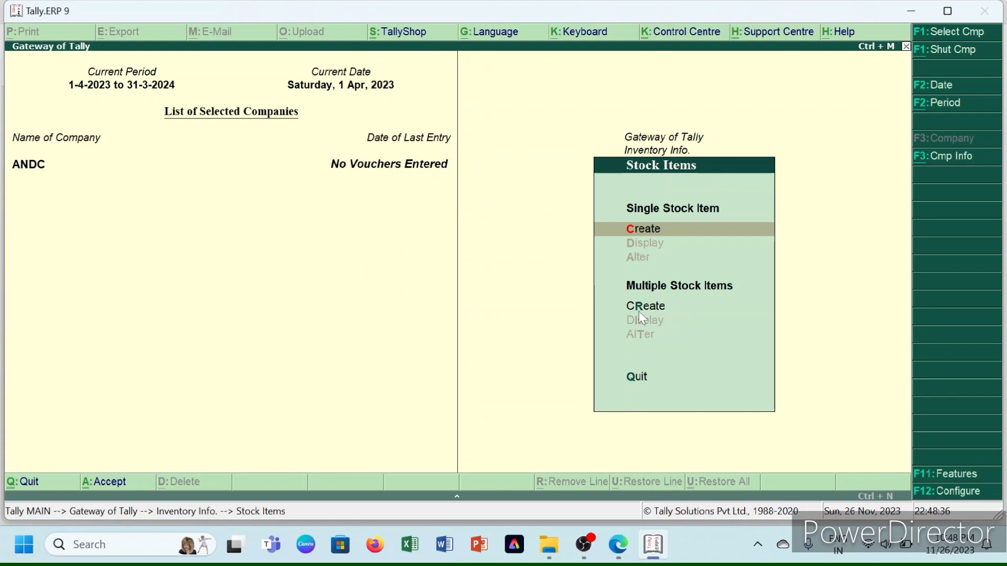
key(Return)
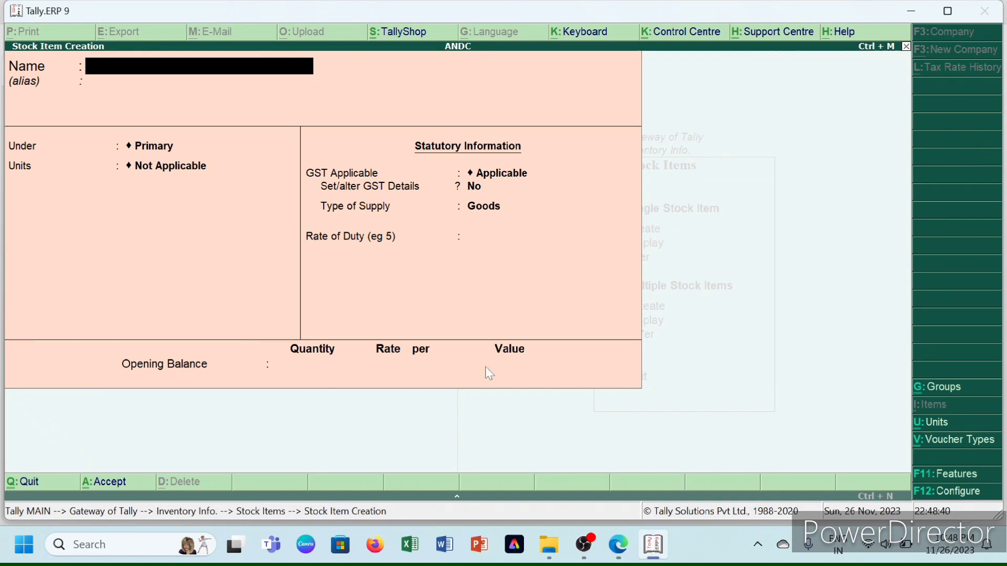
- Check the practice PDF, then enter KURTA-PANTS as the stock item name
mouse_move(617, 555)
click(611, 455)
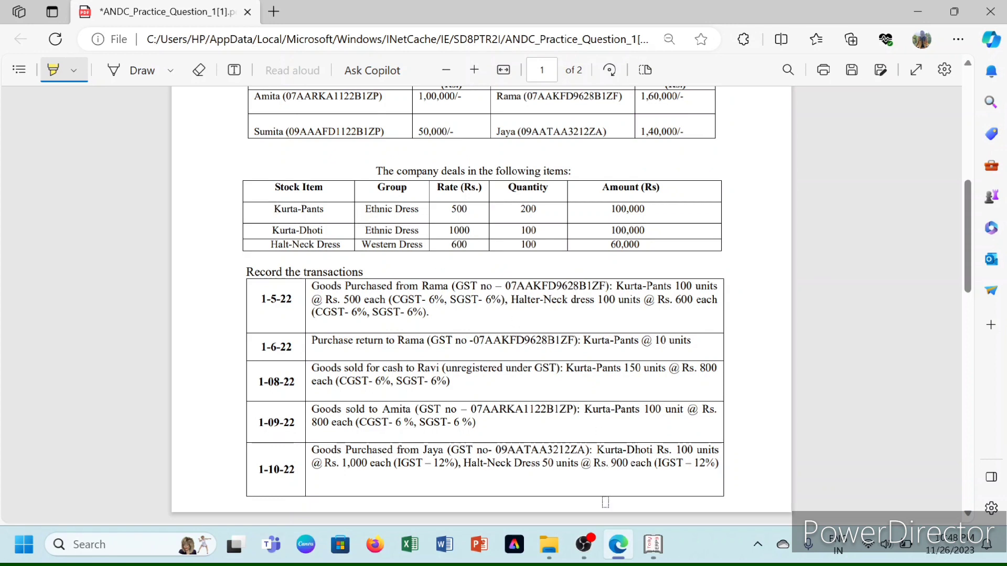
mouse_move(632, 556)
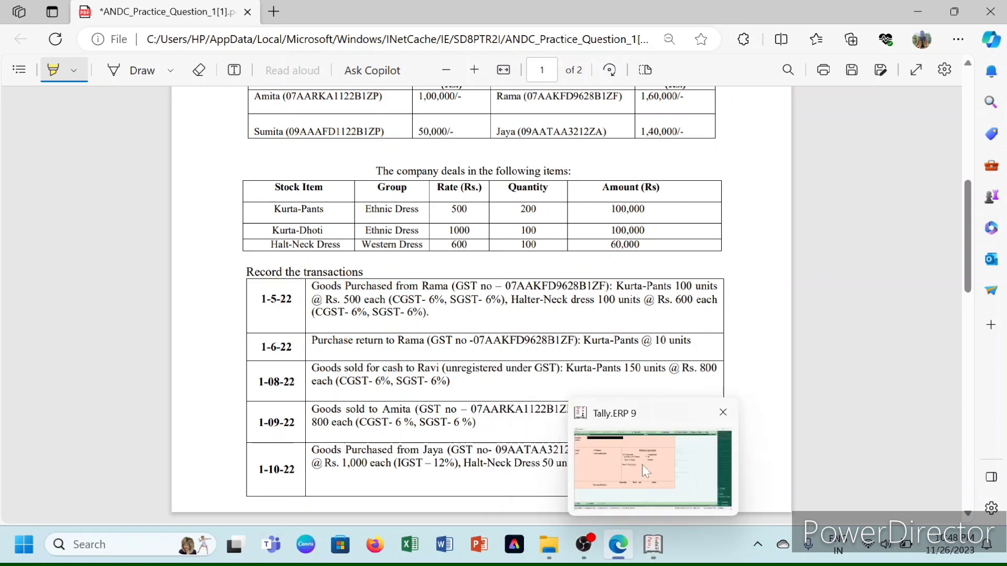
click(642, 464)
text(K)
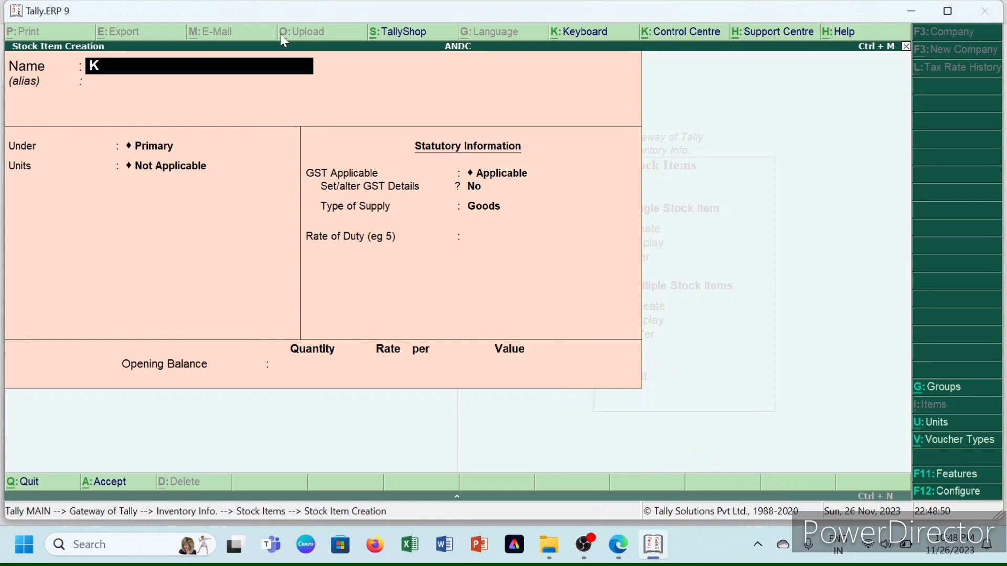
text(URTA-PAN)
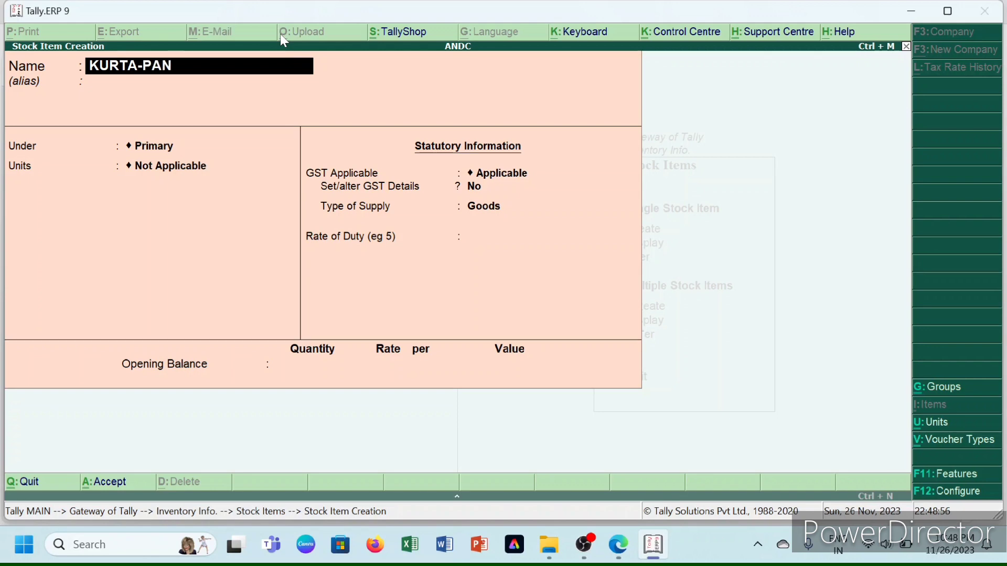
text(TS)
key(Return)
key(Return)
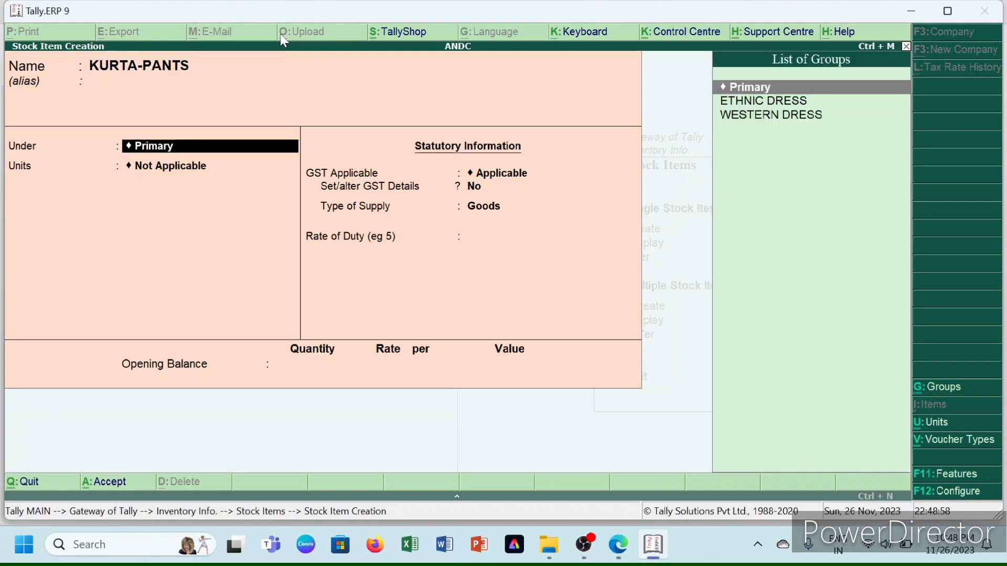
- Place KURTA-PANTS under ETHNIC DRESS with PCS units and turn on GST details
key(Down)
key(Return)
key(Down)
key(Return)
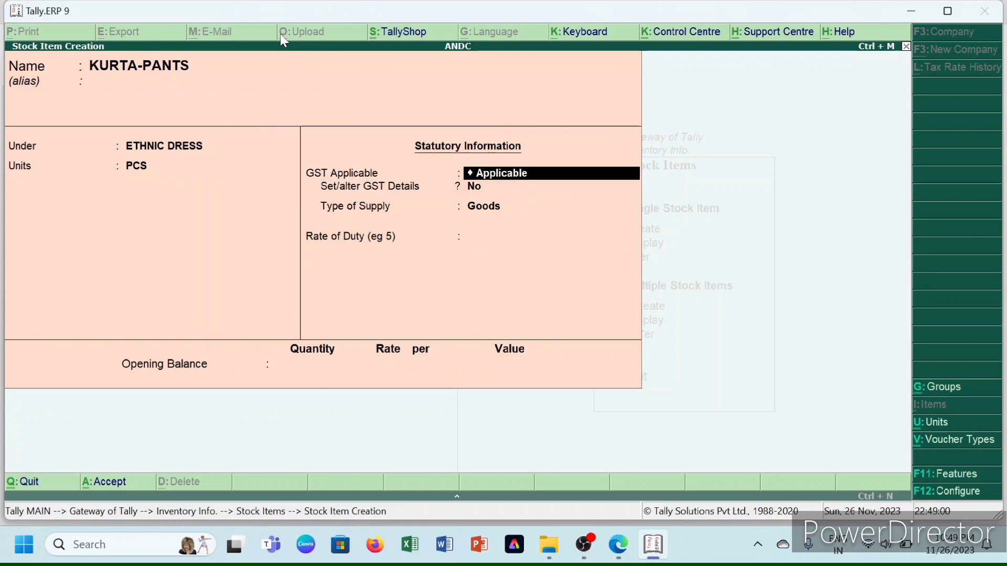
key(Return)
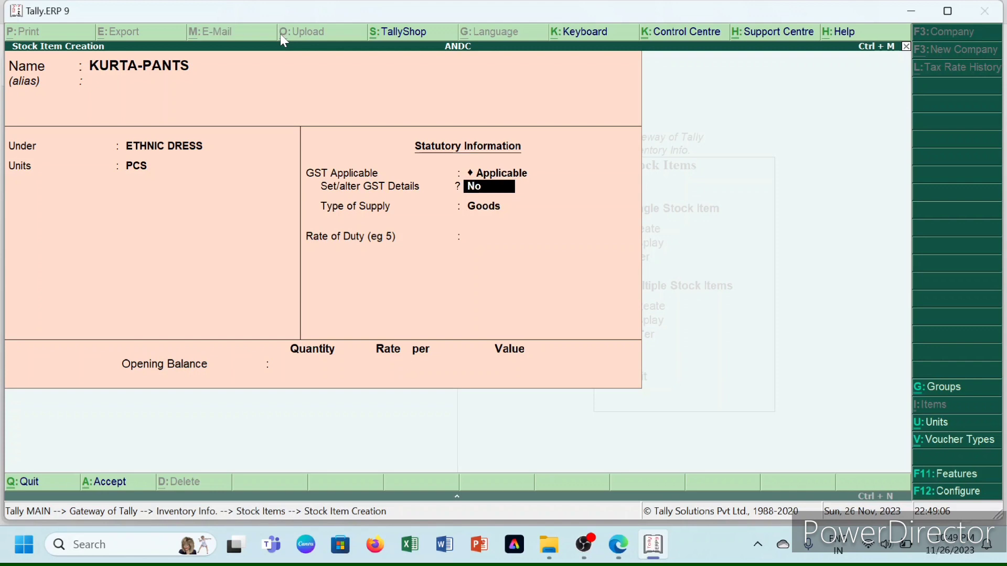
text(y)
key(Return)
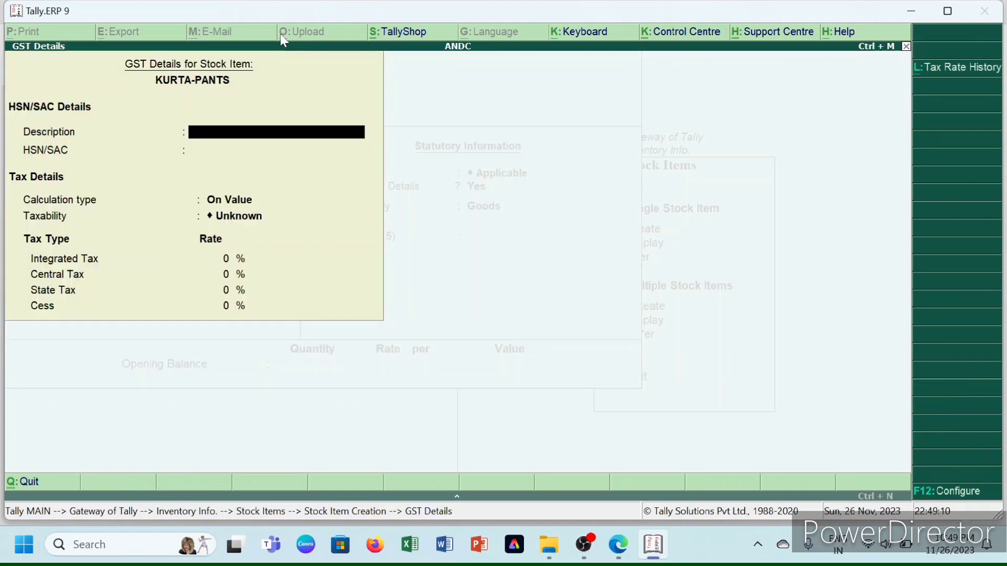
- Enter description CLOTHES, HSN 4567, and mark the item Taxable
text(CLOTHES)
key(Return)
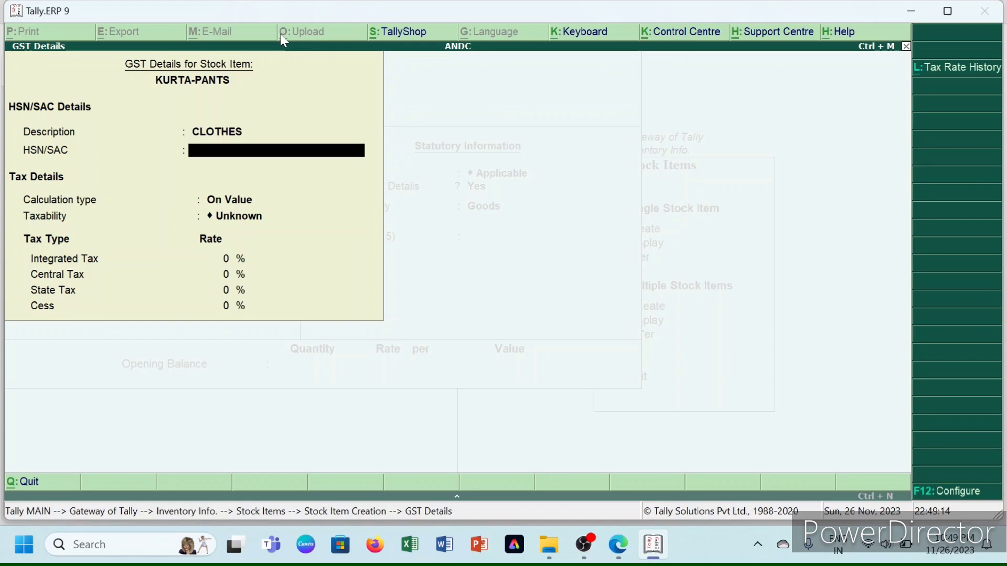
text(4567)
key(Return)
key(Return)
key(Down)
key(Down)
key(Down)
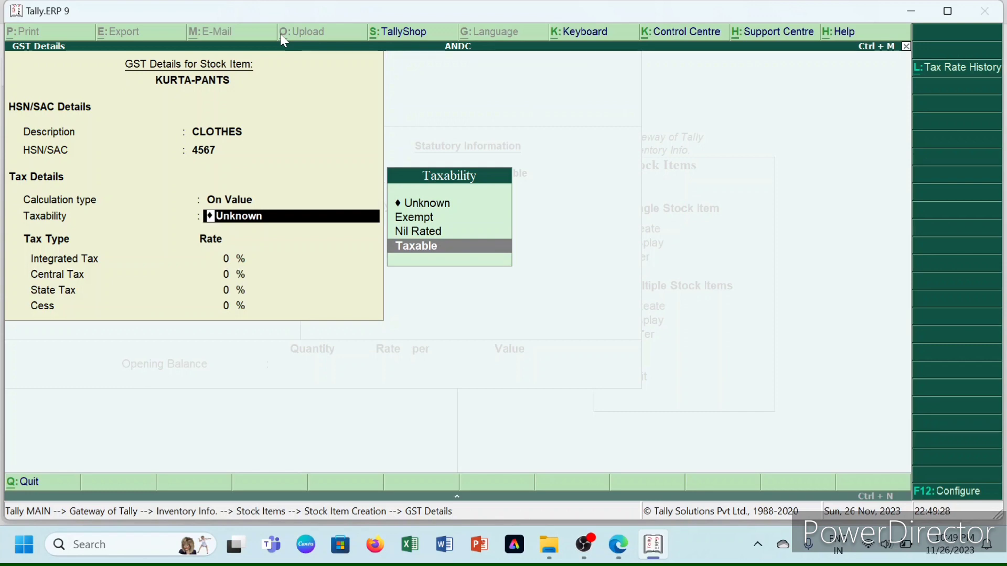
key(Return)
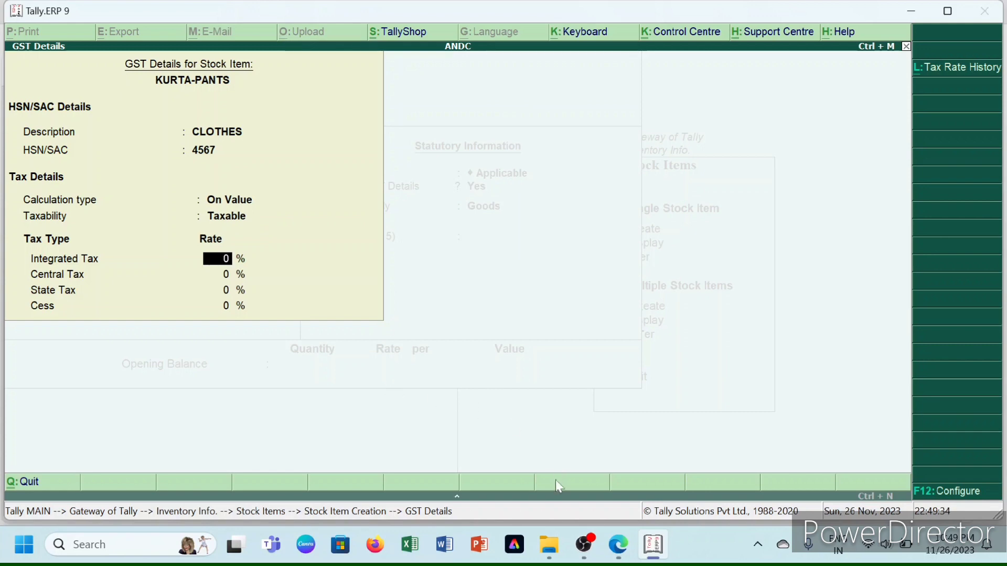
- Check the PDF's rates, then set integrated tax 12% (central and state 6% each)
mouse_move(619, 545)
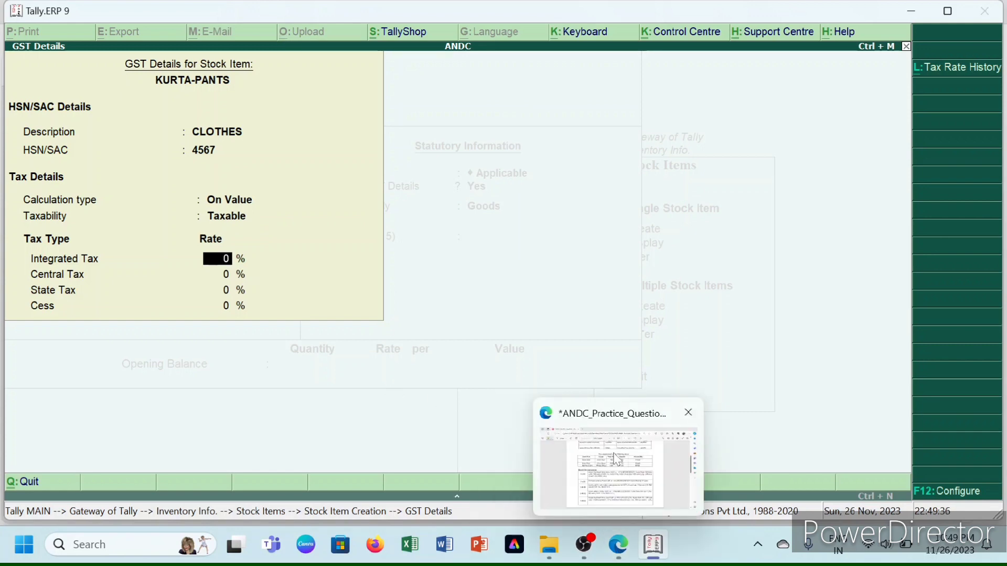
click(616, 460)
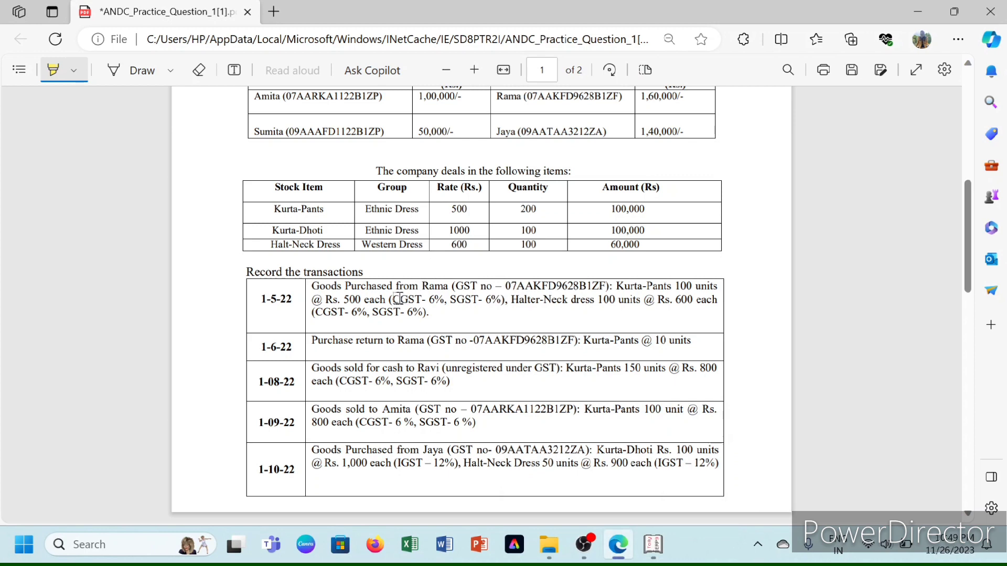
drag(391, 299, 505, 301)
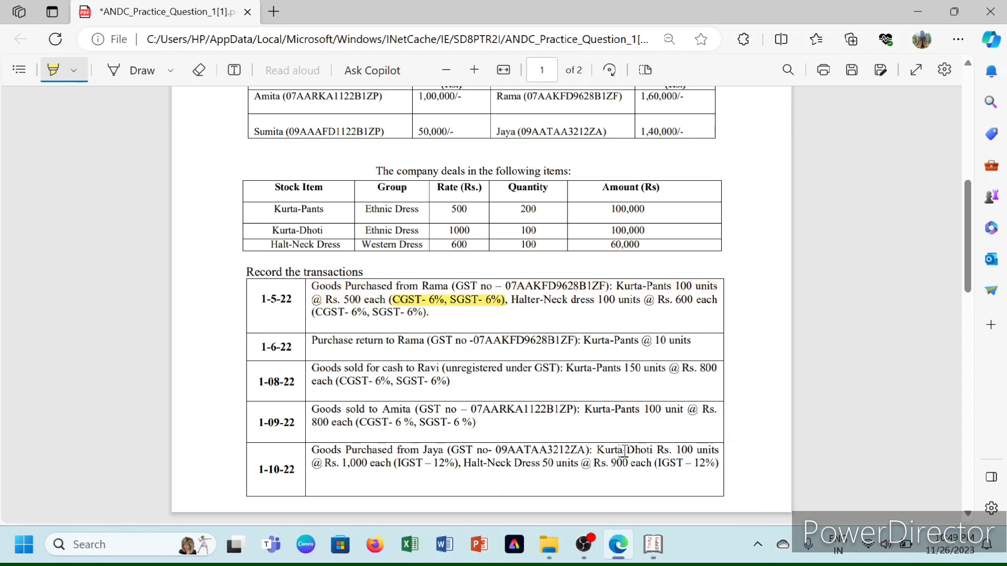
mouse_move(653, 548)
click(639, 434)
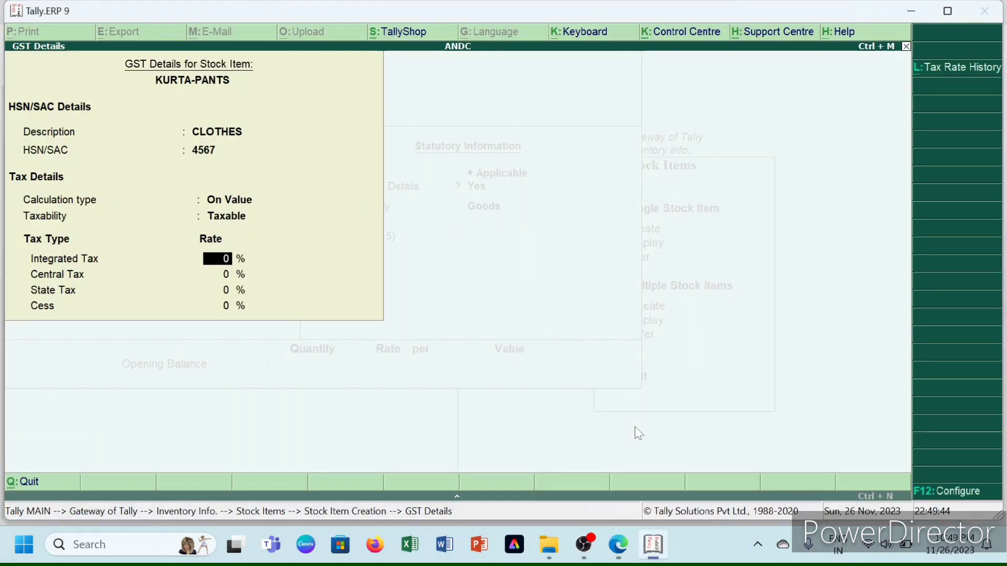
text(12)
key(Return)
key(Return)
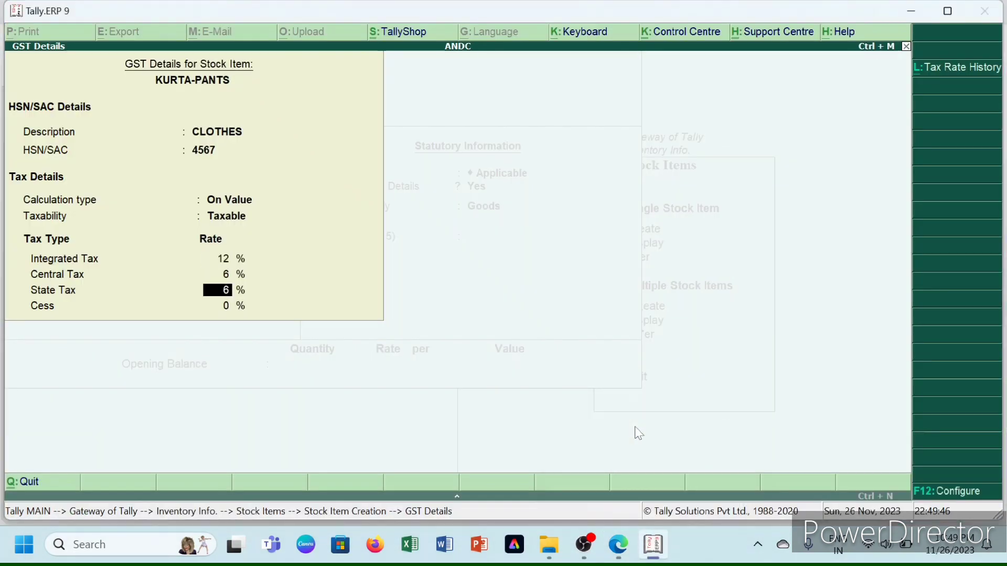
key(Return)
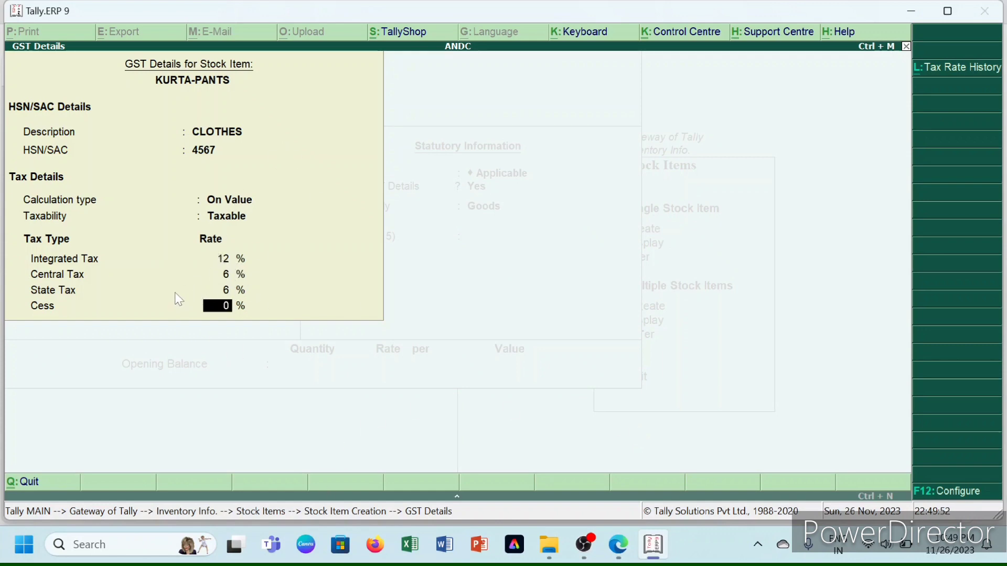
key(Return)
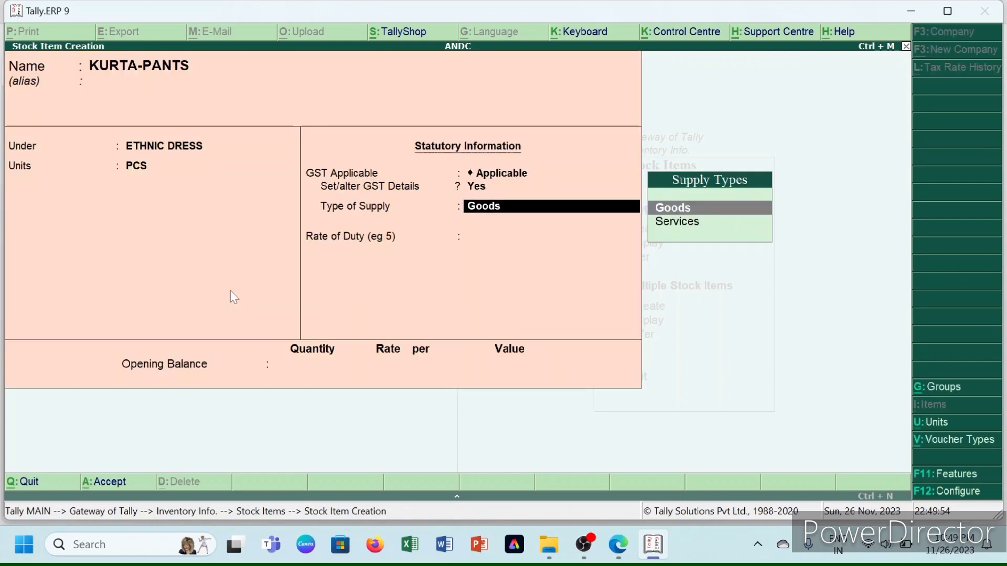
- Enter opening stock of 200 PCS at 500 (1,00,000.00) and save KURTA-PANTS
key(Return)
key(Return)
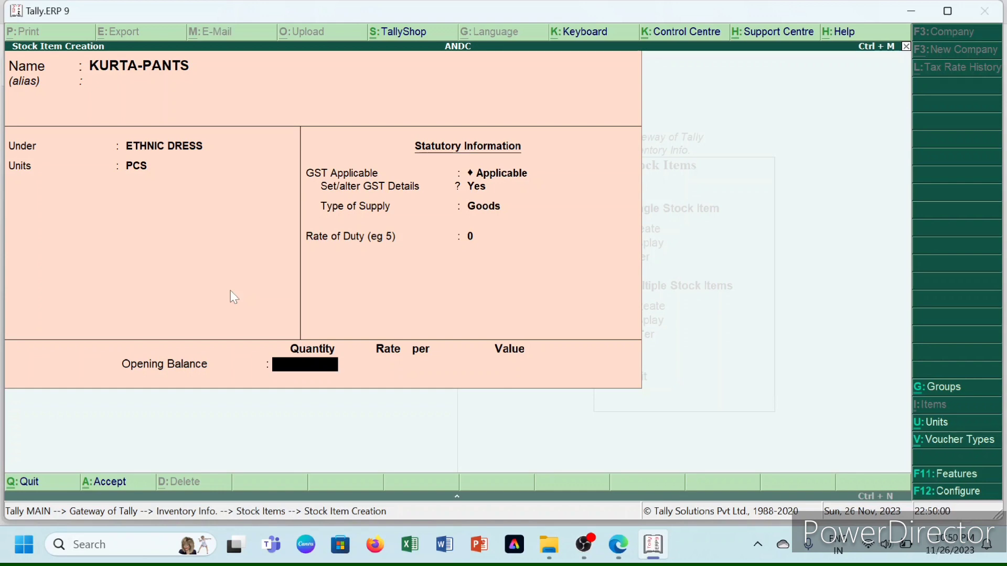
text(200)
key(Return)
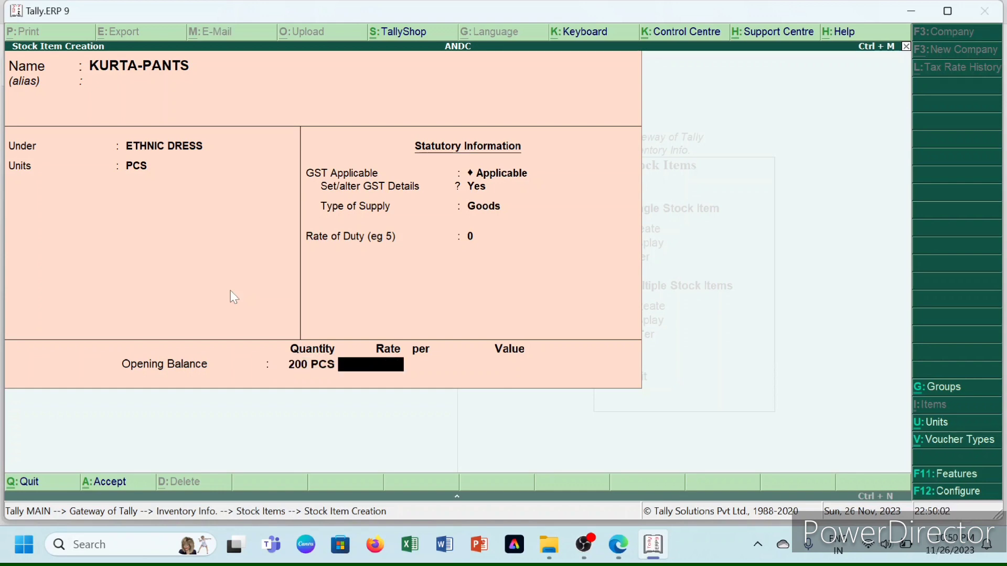
text(500)
key(Return)
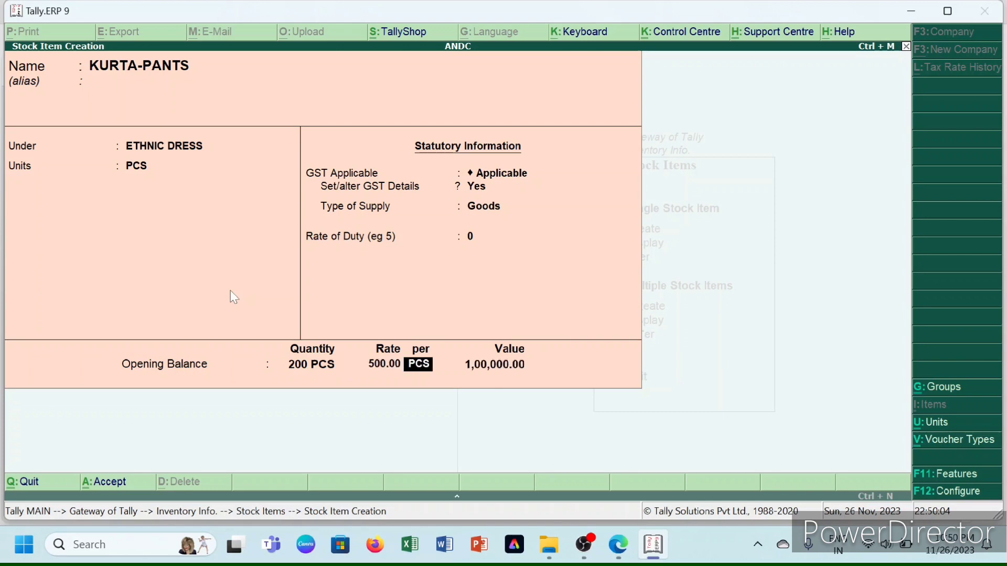
key(Return)
key(Return)
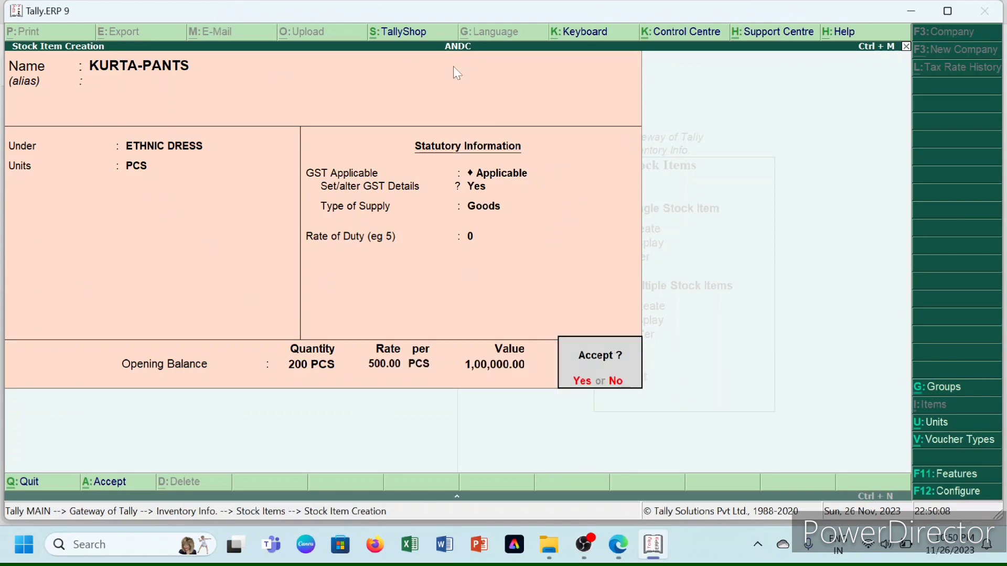
key(Return)
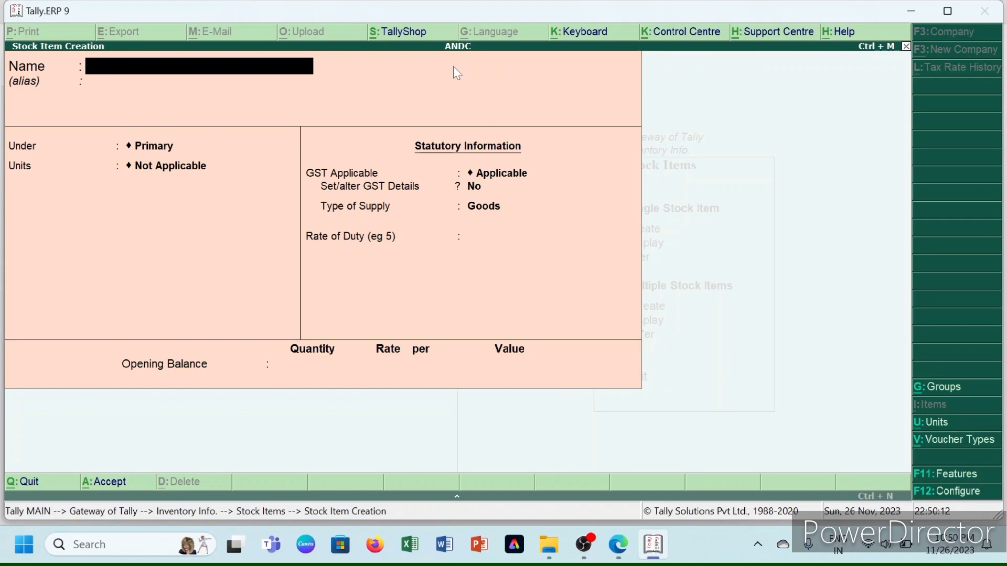
- Name the item KURTA-DHOTI under ETHNIC DRESS in PCS and enable GST details
text(KURTA-DHOTI)
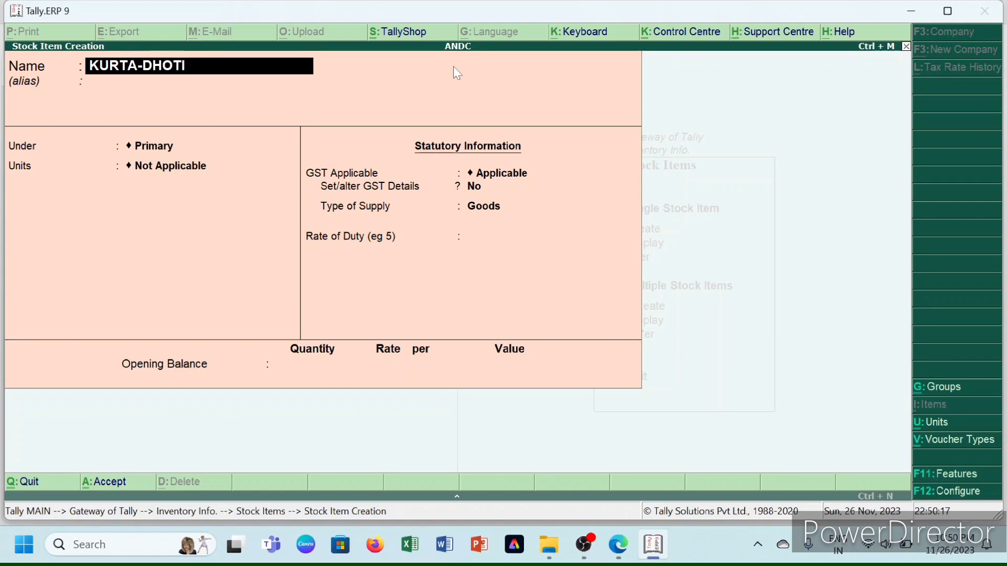
key(Return)
key(Return)
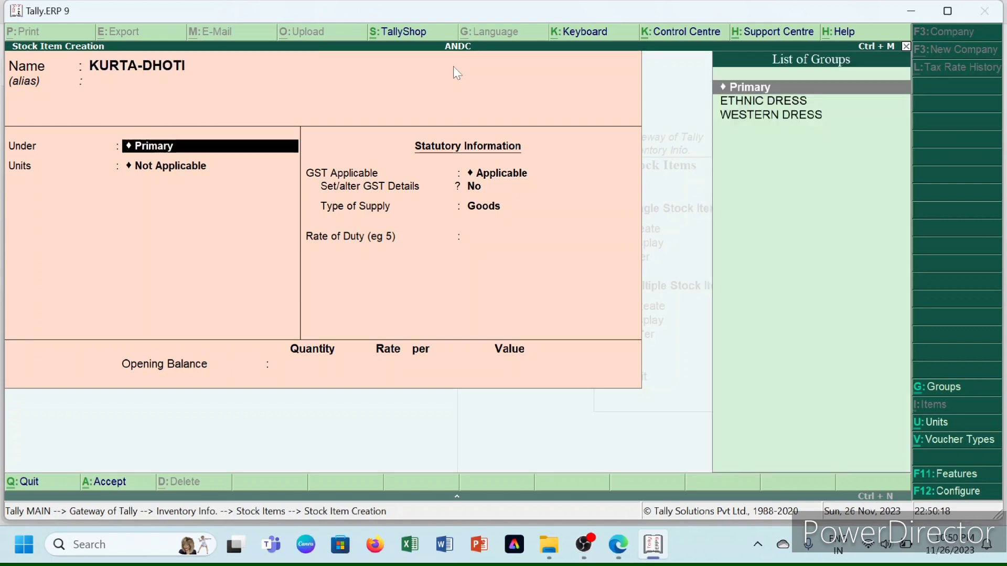
key(Down)
key(Return)
key(Down)
key(Return)
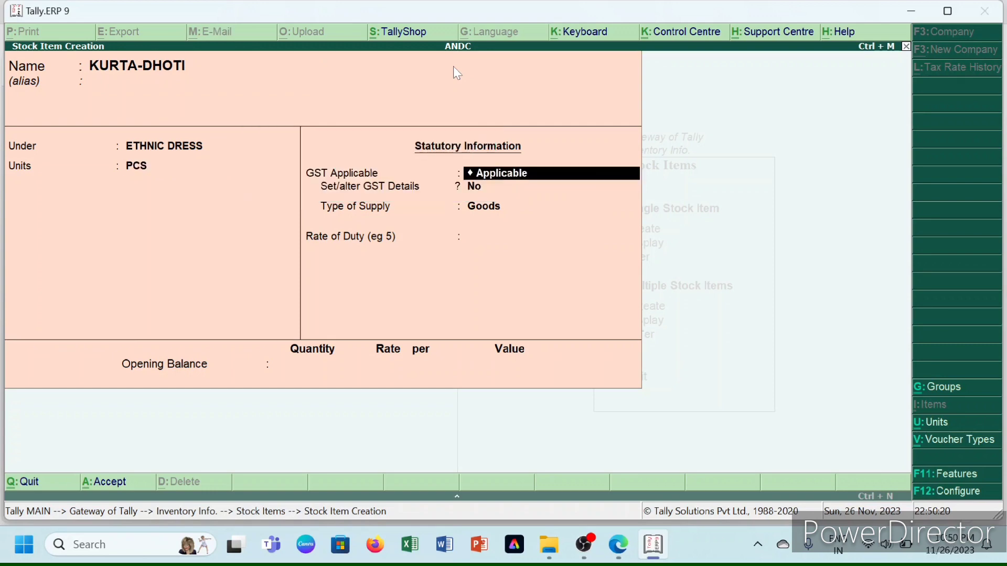
key(Return)
key(y)
key(Return)
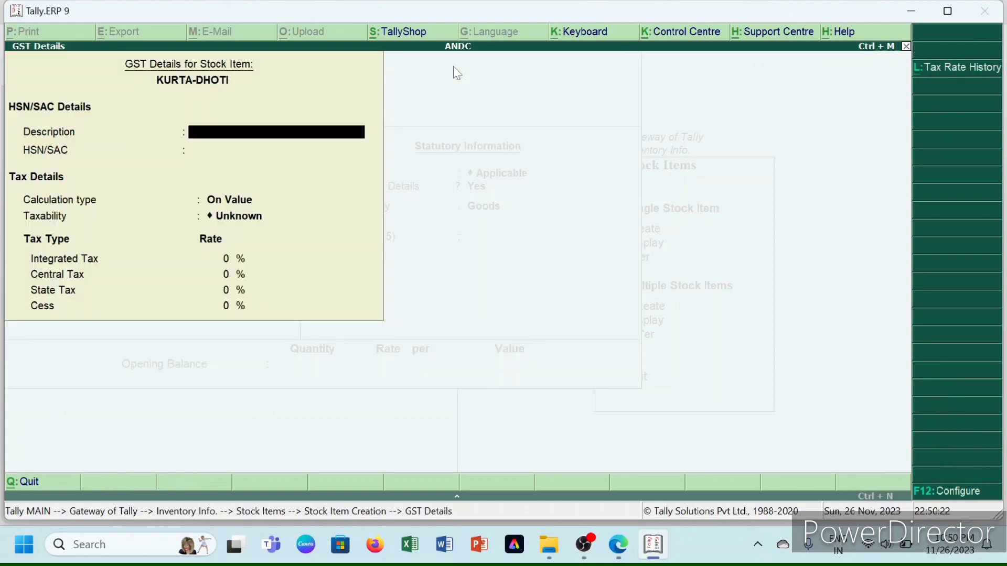
- Give KURTA-DHOTI description CLOTHES, HSN 8907, Taxable at 12% integrated tax
text(CLOTHES)
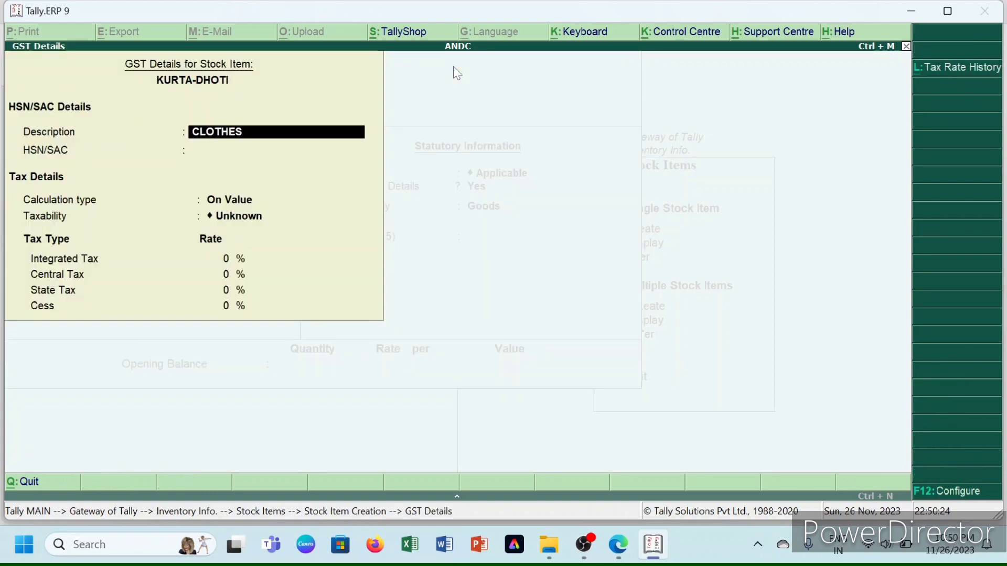
key(Return)
text(8)
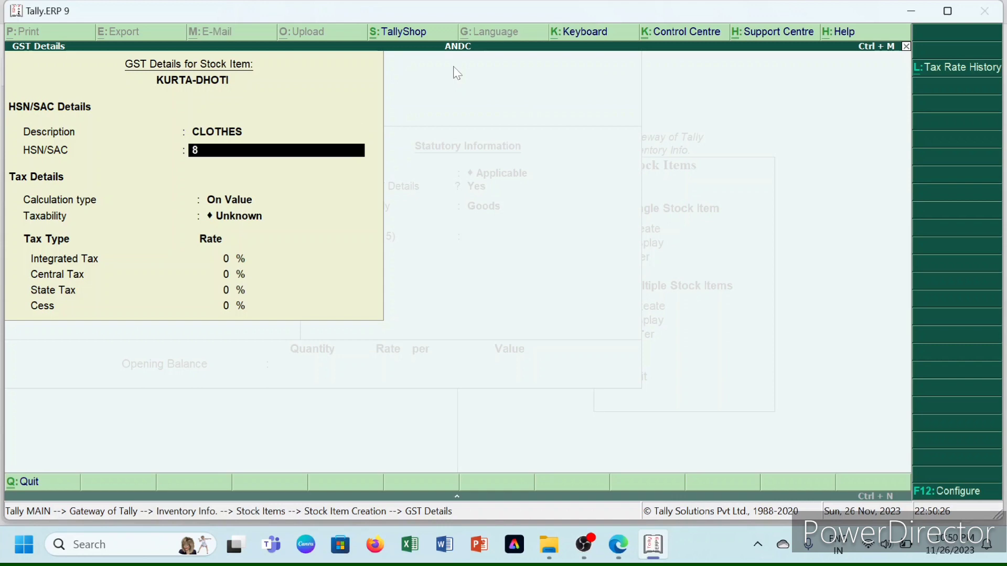
text(907)
key(Return)
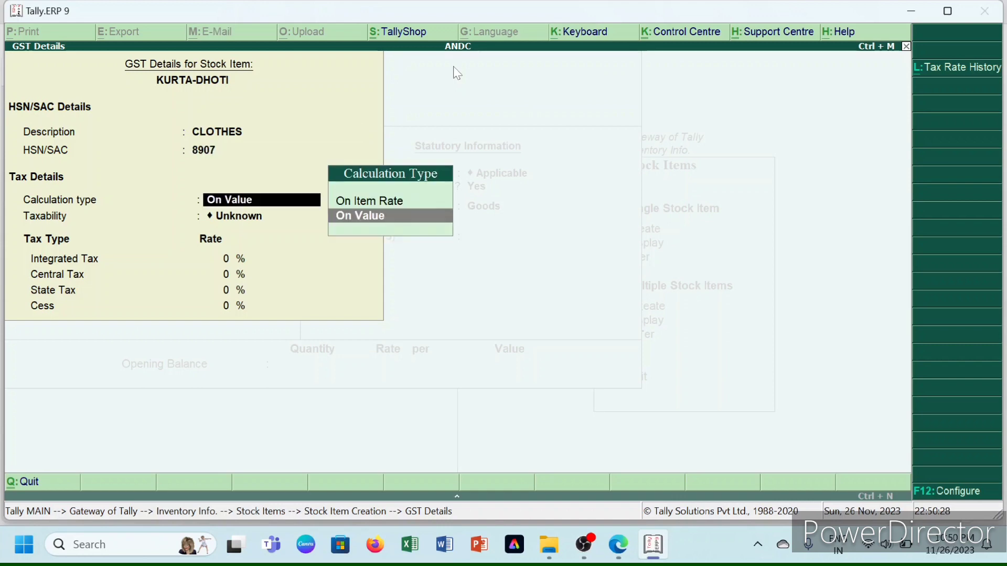
key(Return)
key(Down)
key(Down)
key(Down)
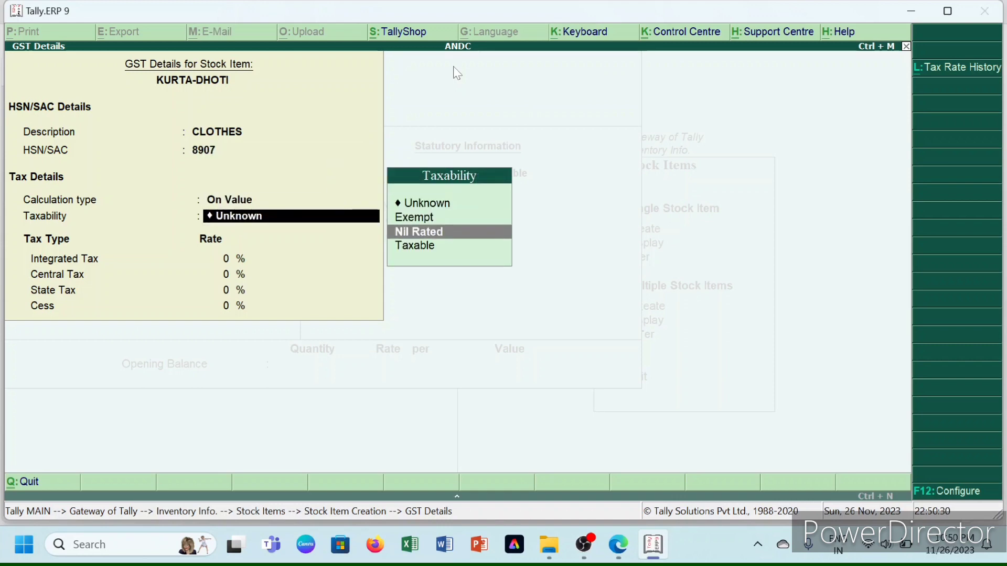
key(Return)
text(12)
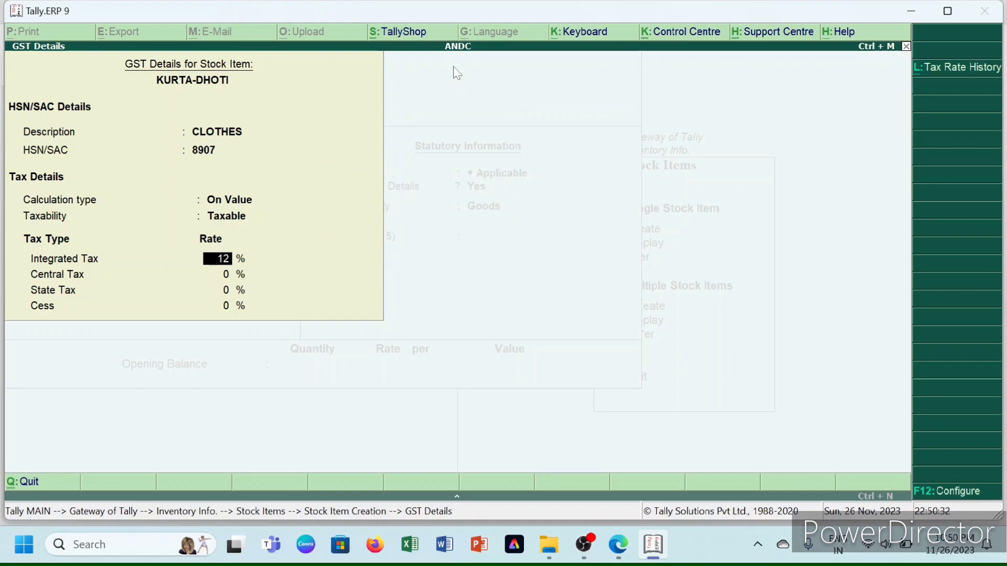
key(Return)
key(Return)
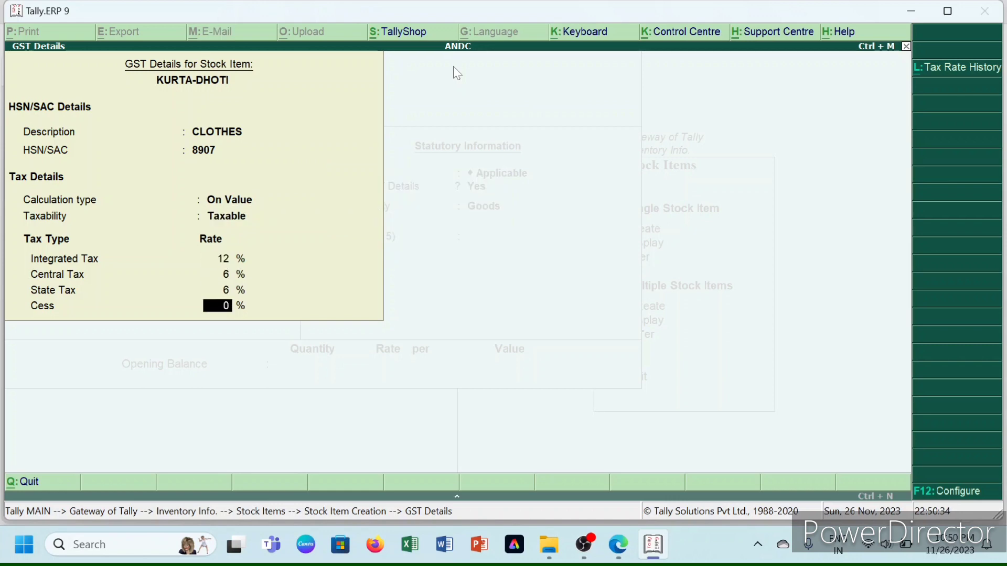
key(Return)
key(Return)
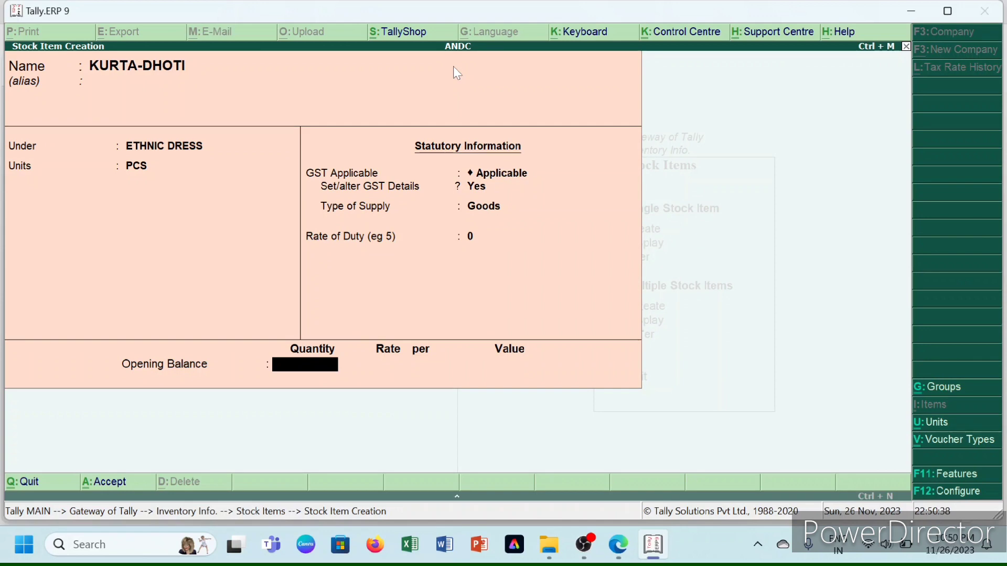
- Enter opening stock of 100 PCS at 1,000, totalling 1,00,000.00
text(100)
key(Return)
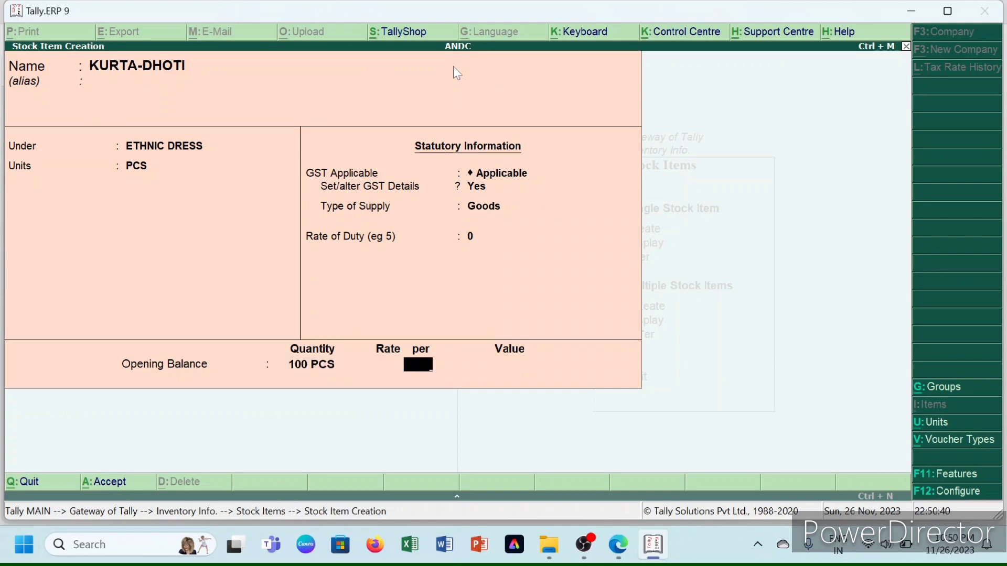
text(1,00)
text(000)
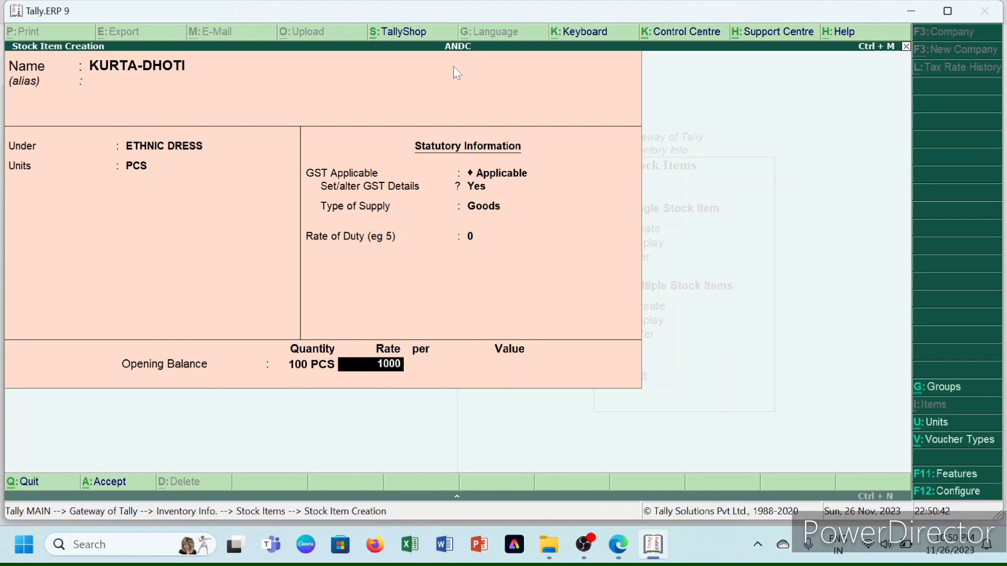
key(Return)
key(Return)
key(Return)
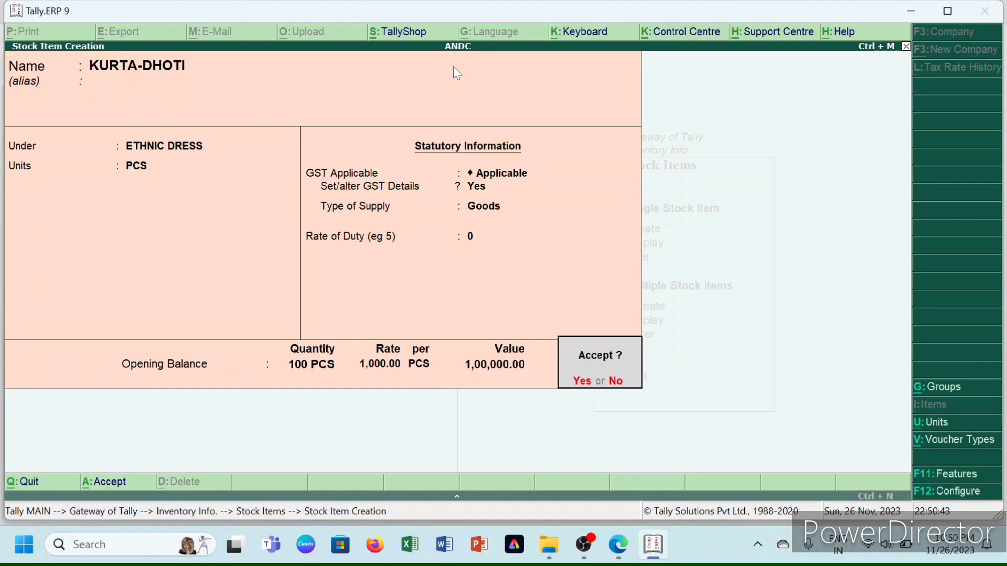
key(Return)
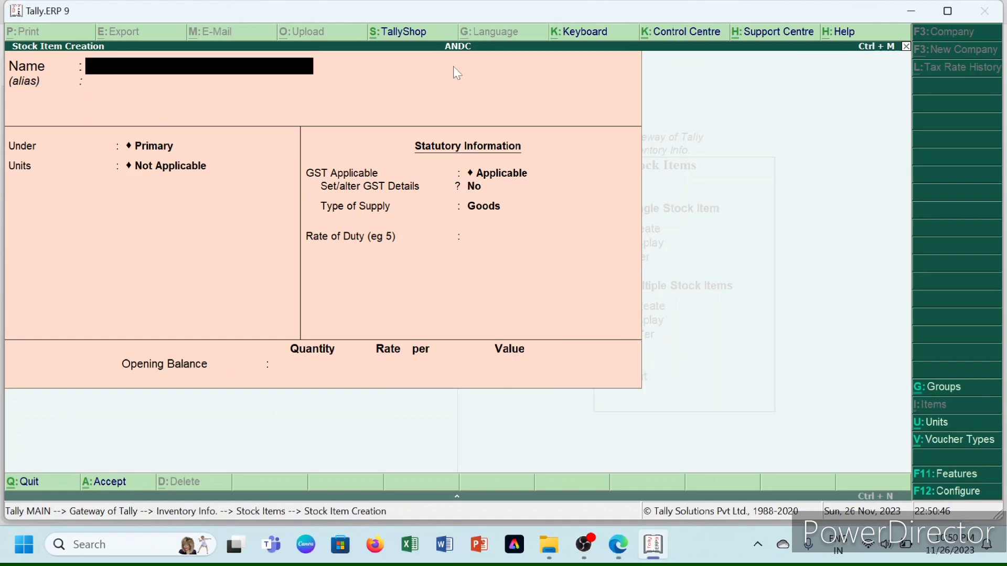
- Enter HALT-NECK DRESS as the new item's name, correcting a typo
text(HALT-NECJ)
key(BackSpace)
text(K)
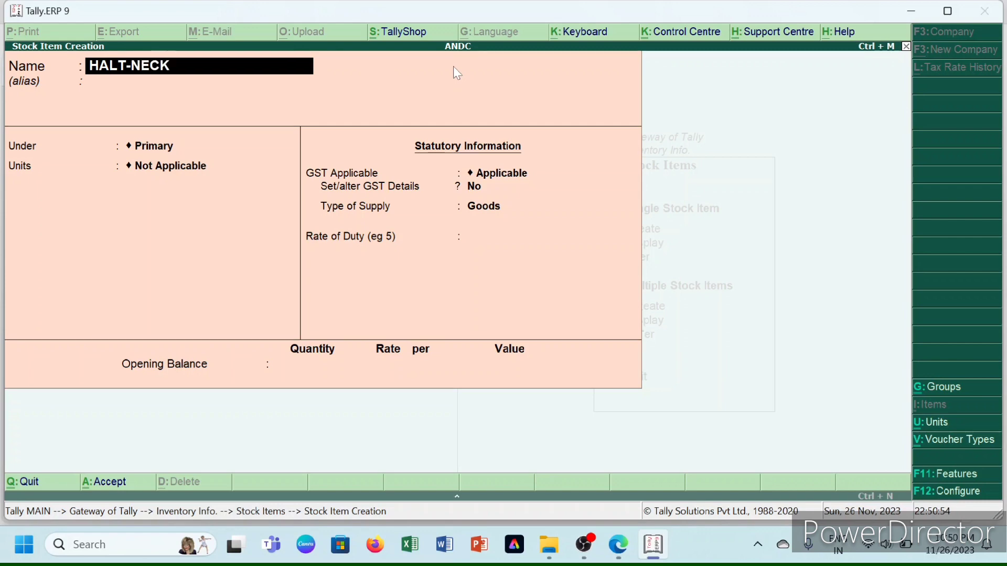
text( DRESS)
key(Return)
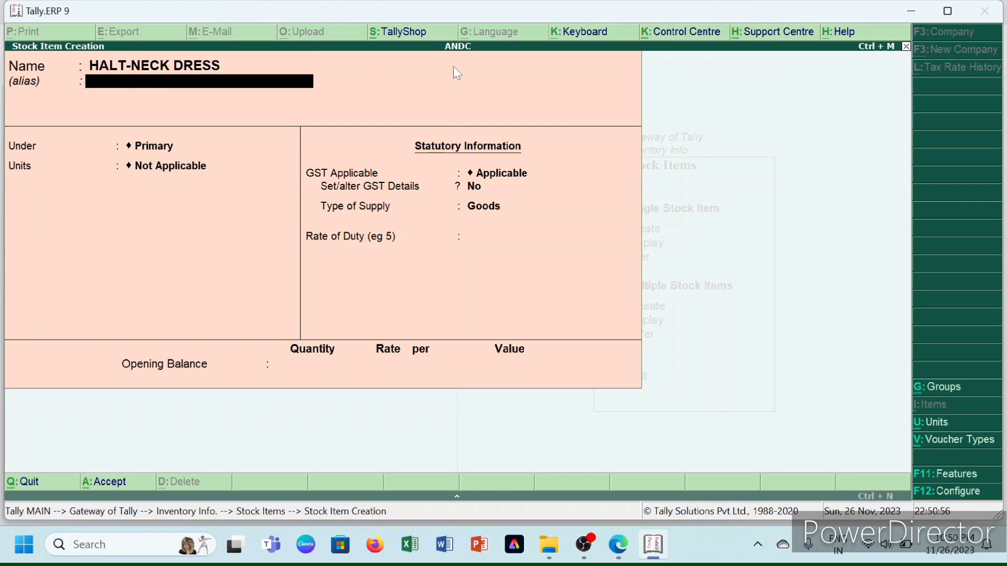
- Put HALT-NECK DRESS under WESTERN DRESS with PCS units and enable GST details
key(Return)
key(Return)
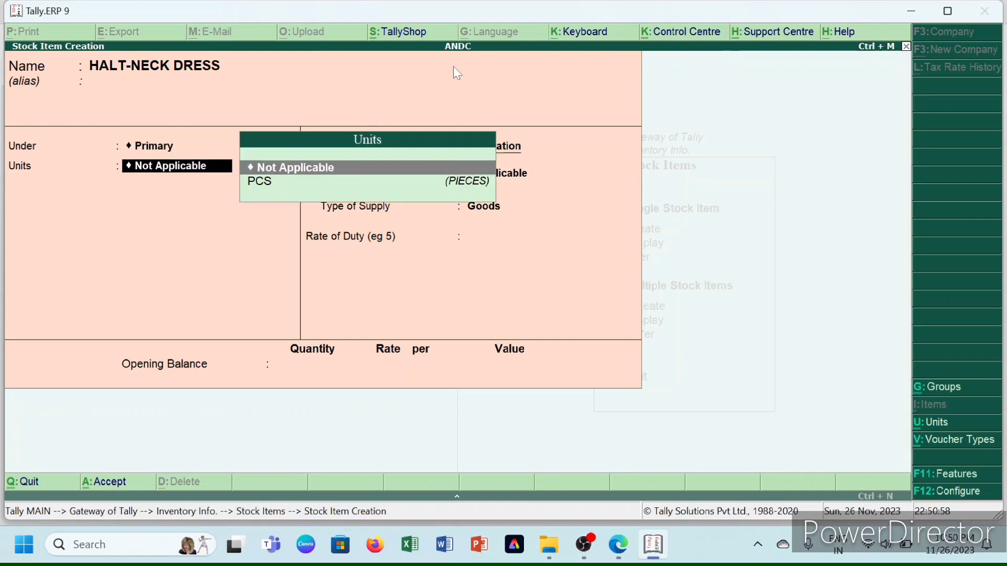
key(BackSpace)
key(Down)
key(Down)
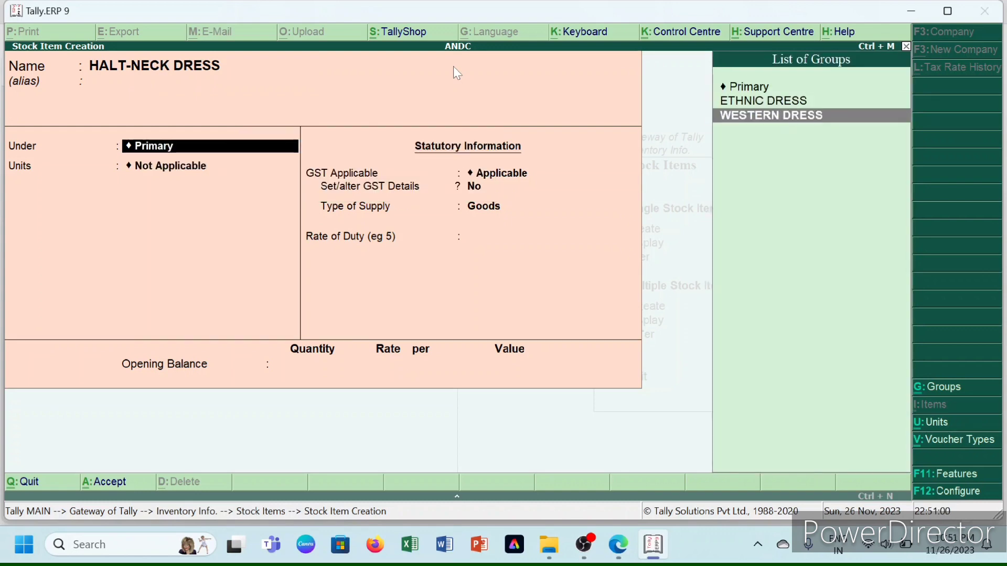
key(Return)
key(Down)
key(Return)
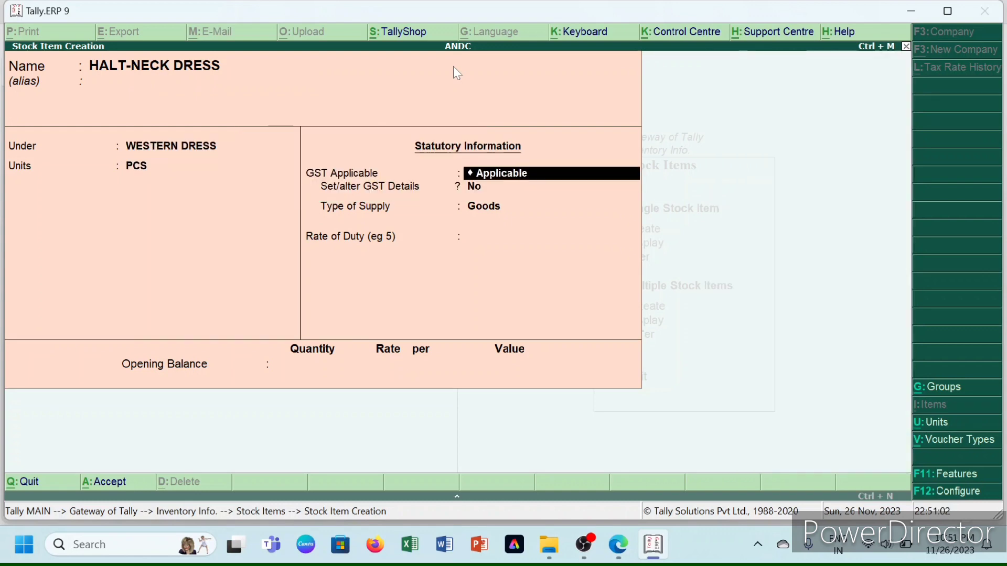
key(Return)
text(y)
key(Return)
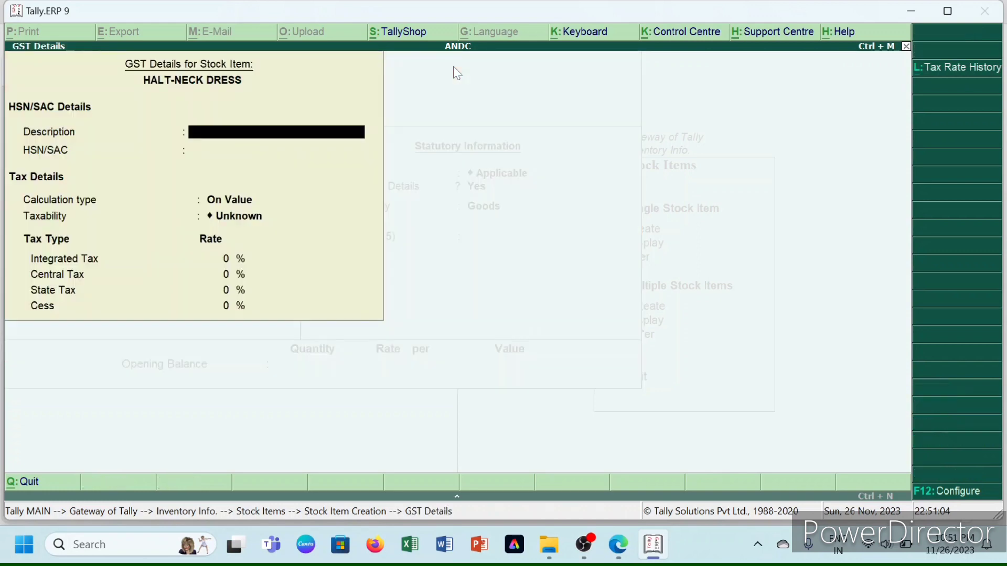
- Set description CLOTHES, HSN 5677, Taxable at 12% GST for HALT-NECK DRESS
text(CLOTHES)
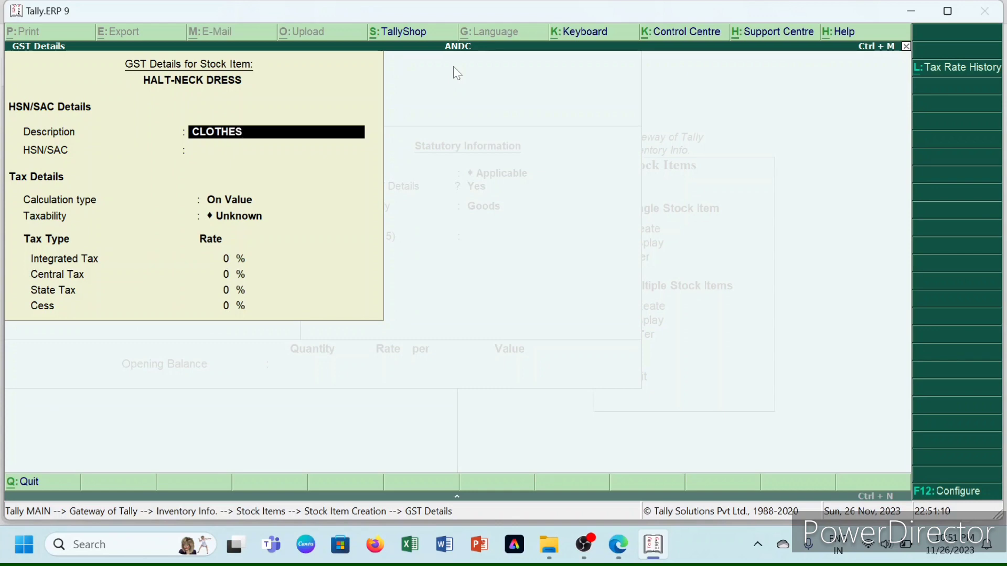
key(Return)
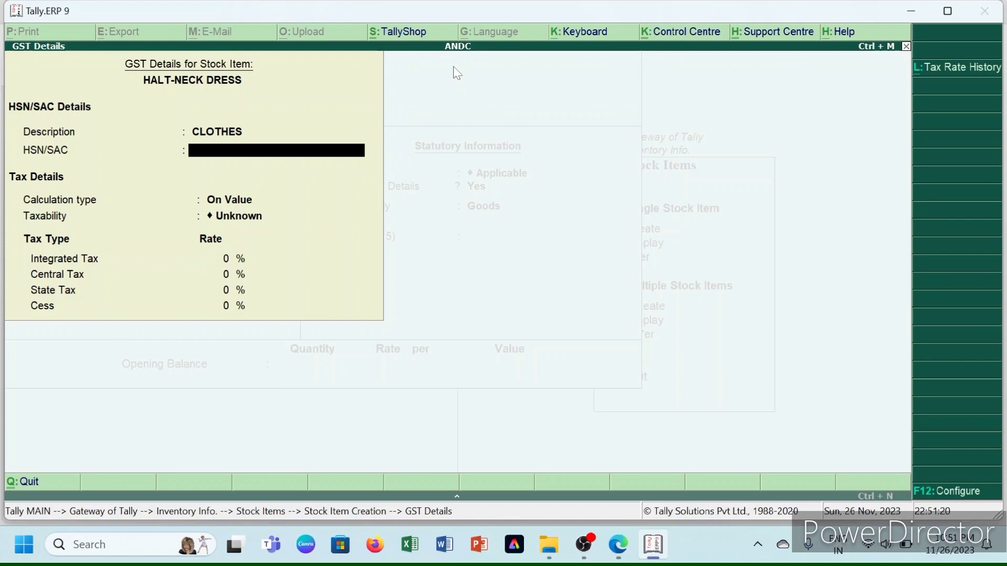
text(5677)
key(Return)
key(Return)
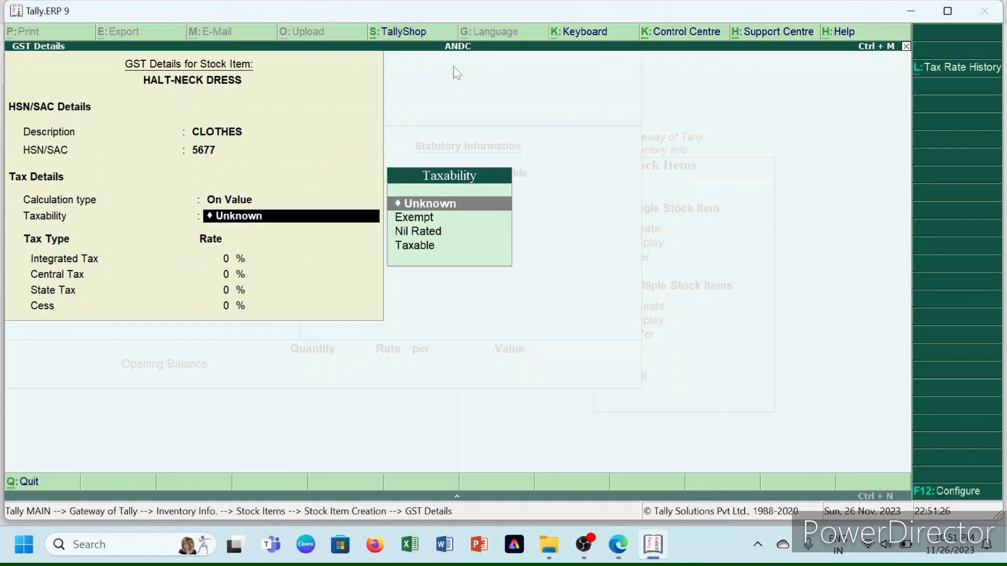
key(Down)
key(Down)
key(Down)
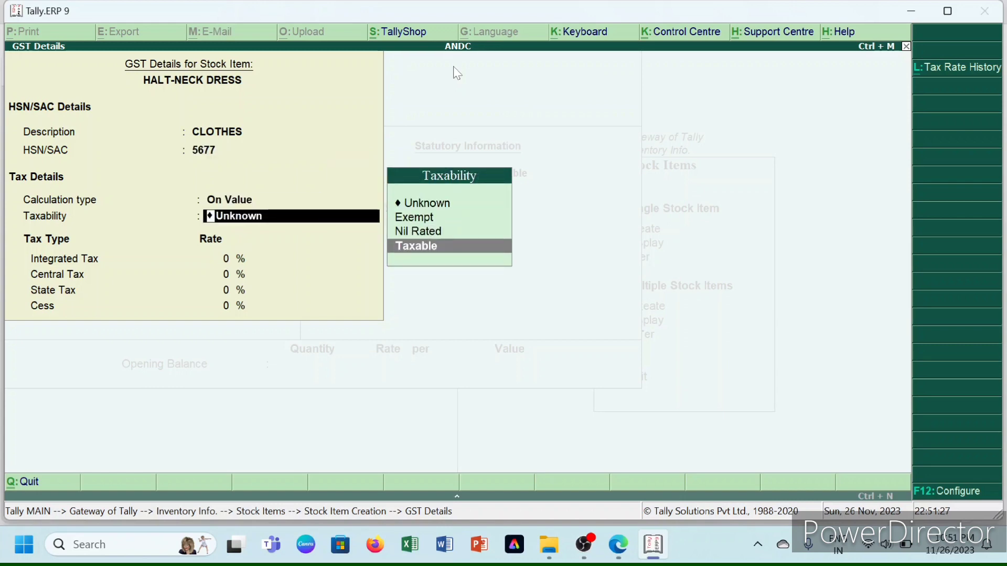
key(Return)
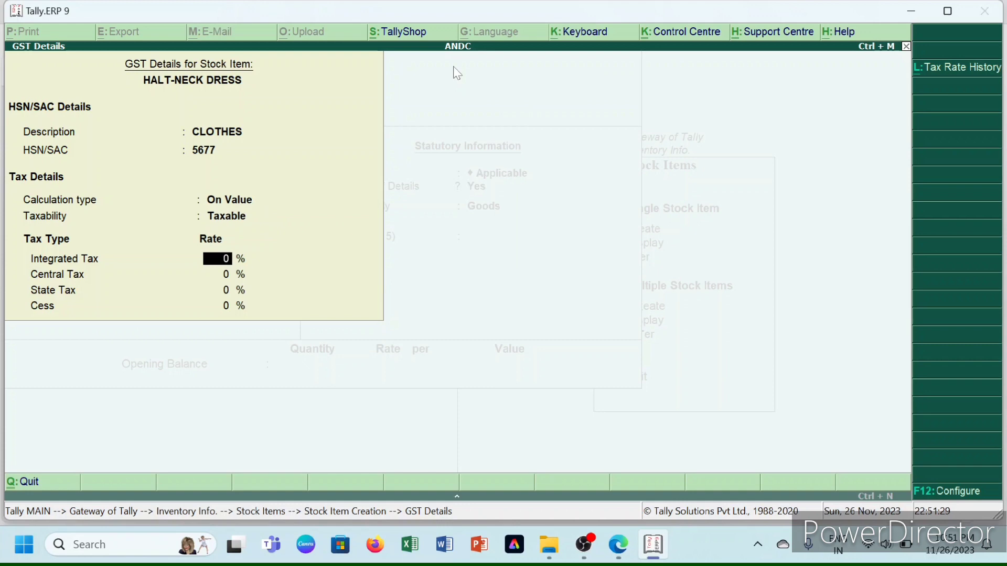
text(13)
key(Return)
key(Return)
key(Return)
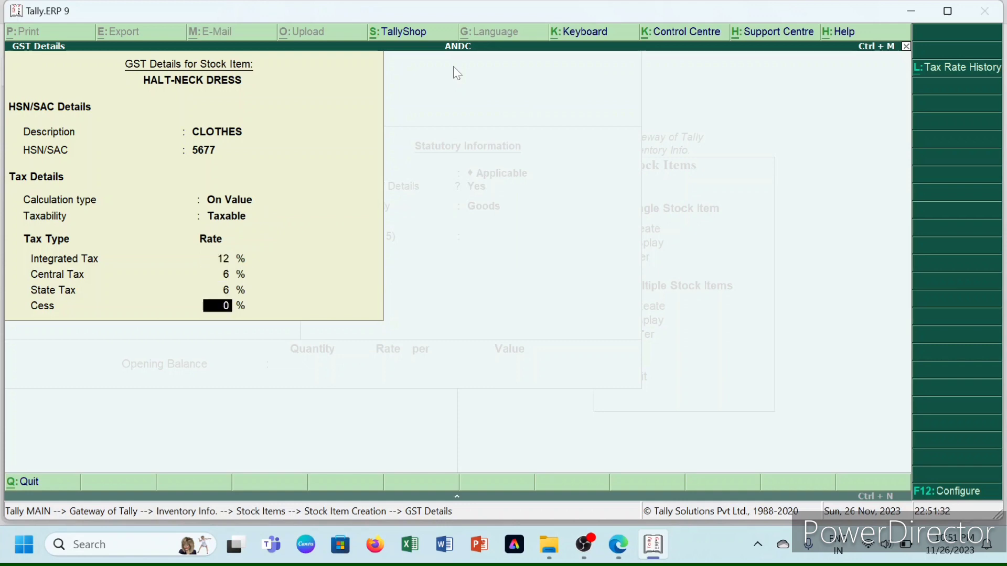
- Enter opening stock of 100 PCS at 600 (60,000.00) and save the item
key(Return)
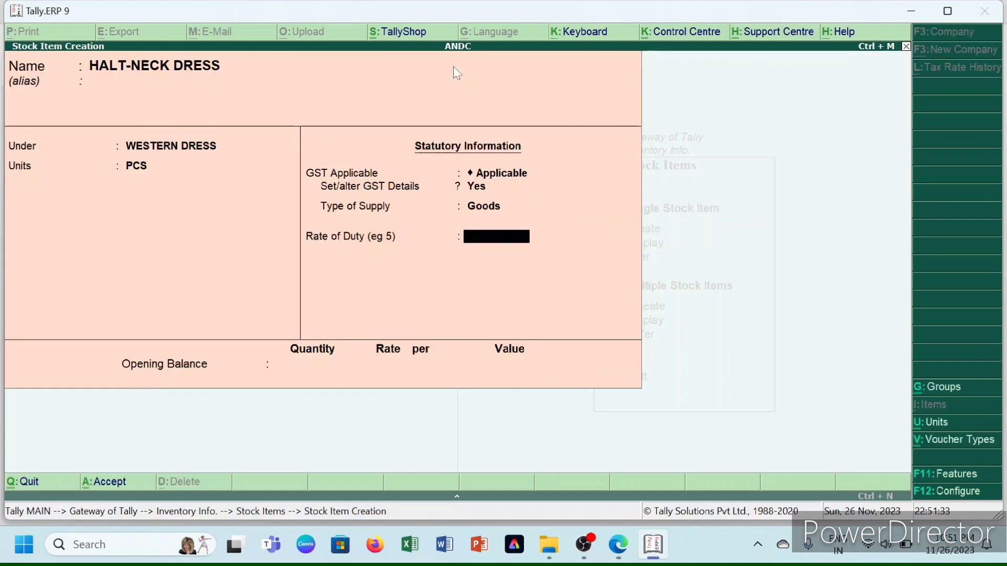
key(Return)
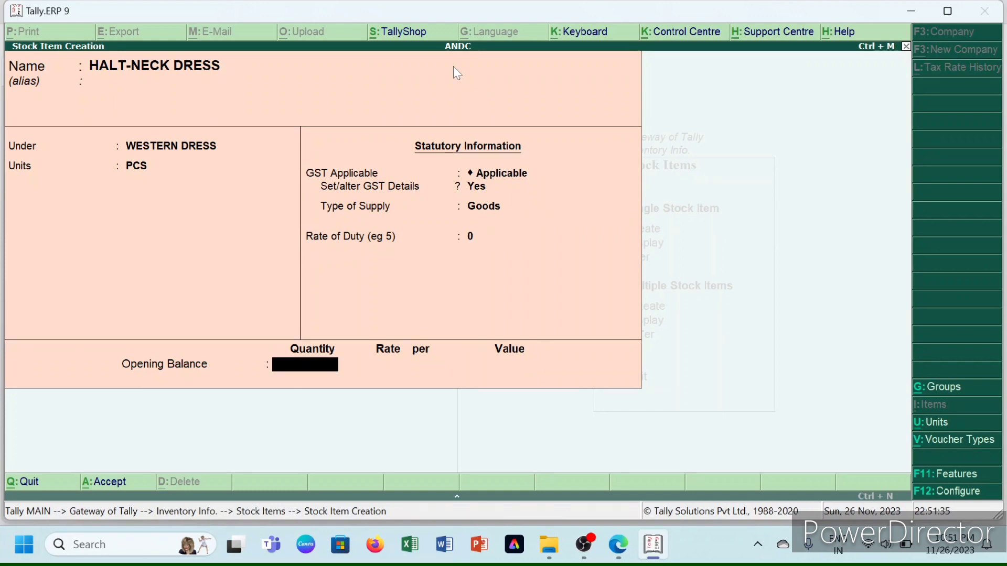
text(100)
key(Return)
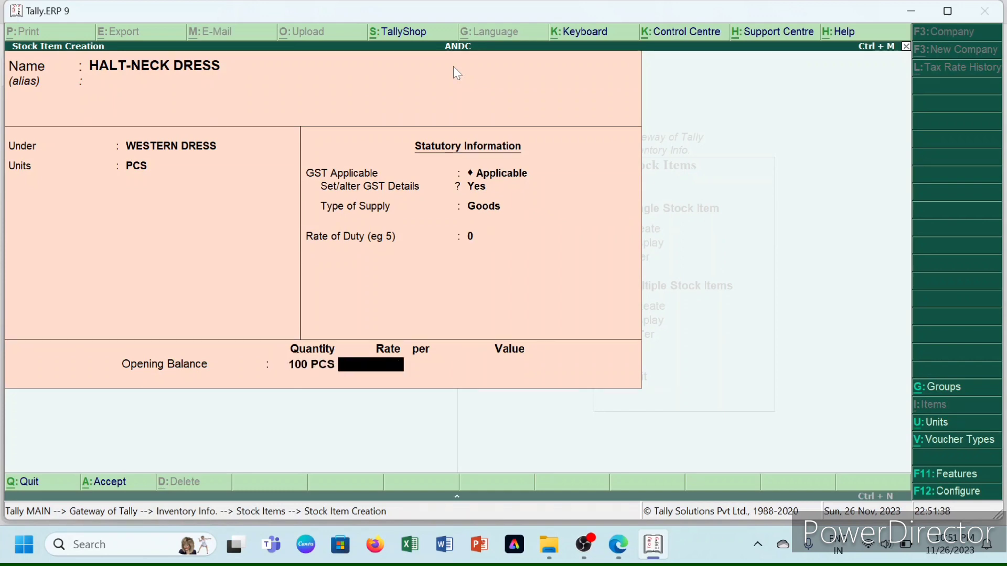
text(600)
key(Return)
key(Return)
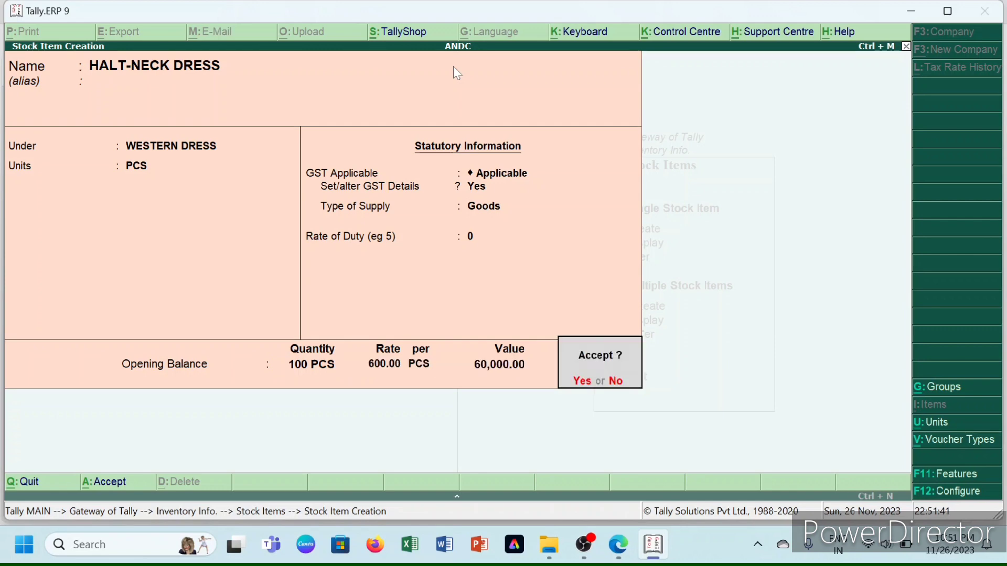
key(y)
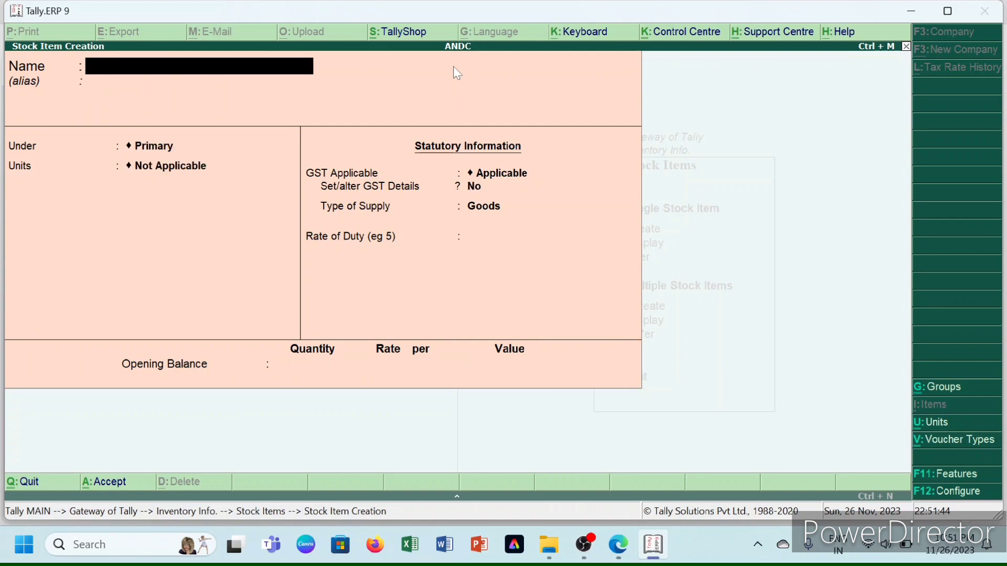
- Quit stock item creation, open ANDC's detailed Balance Sheet, and bring up the practice PDF
key(Escape)
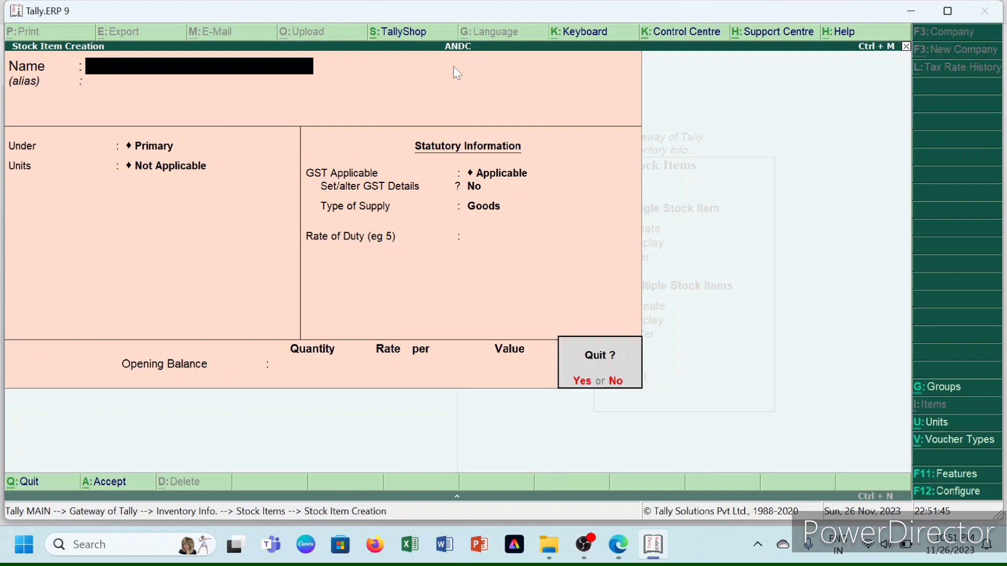
key(y)
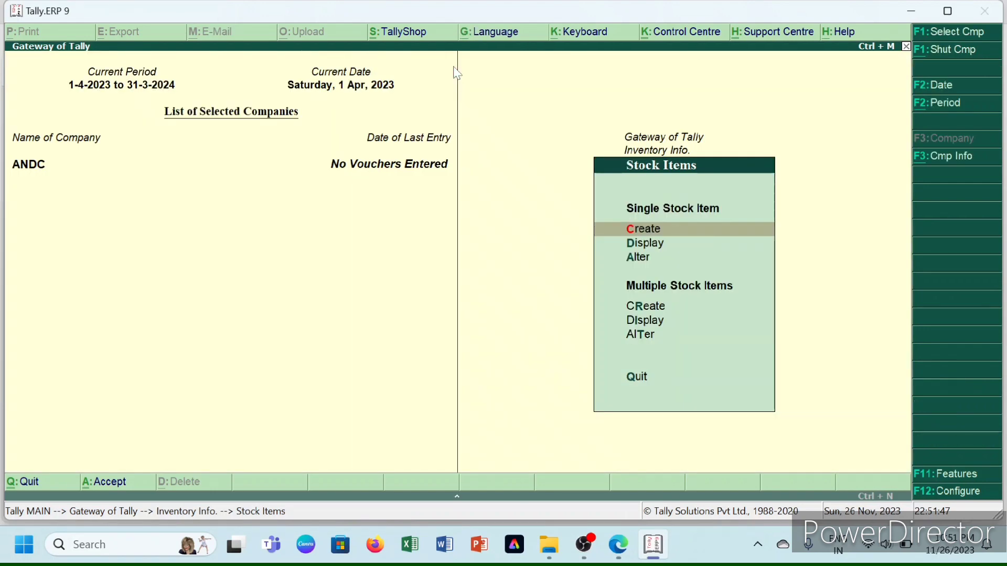
key(Escape)
key(Escape)
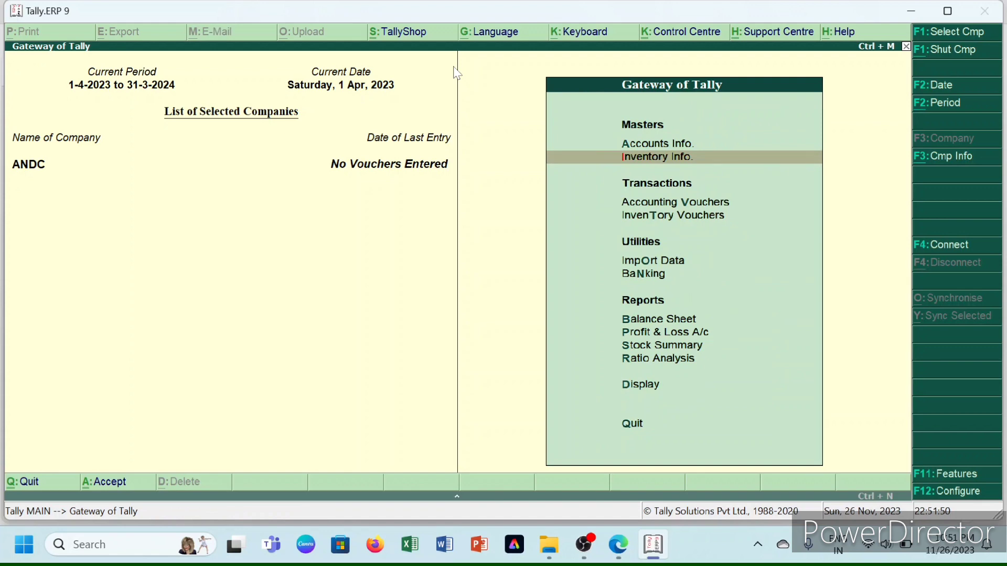
key(b)
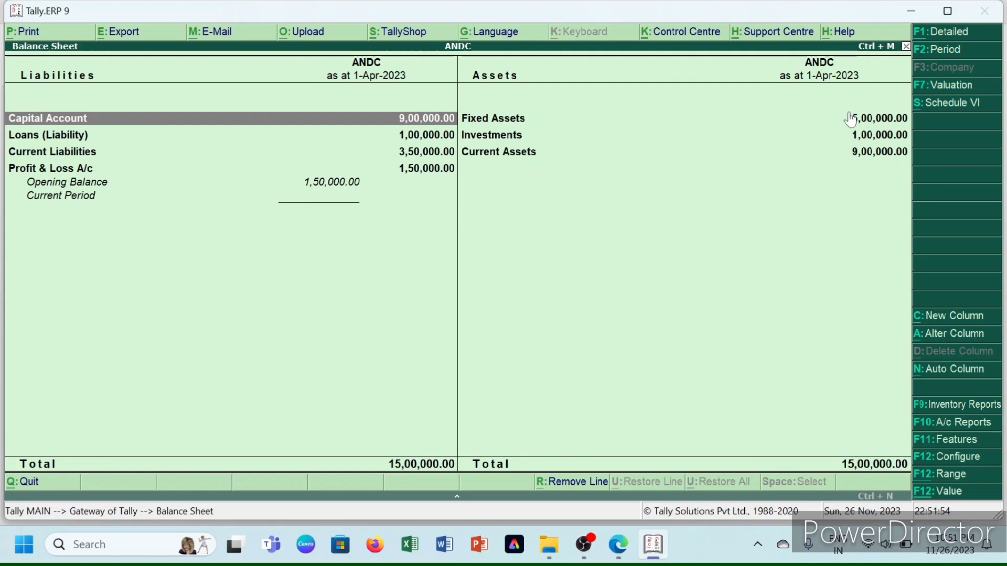
key(alt+F1)
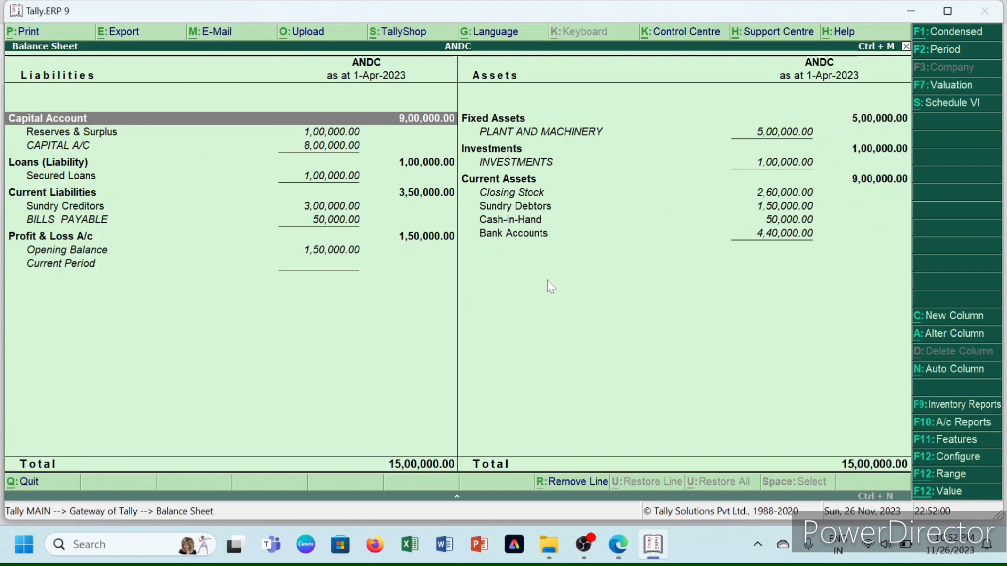
mouse_move(618, 546)
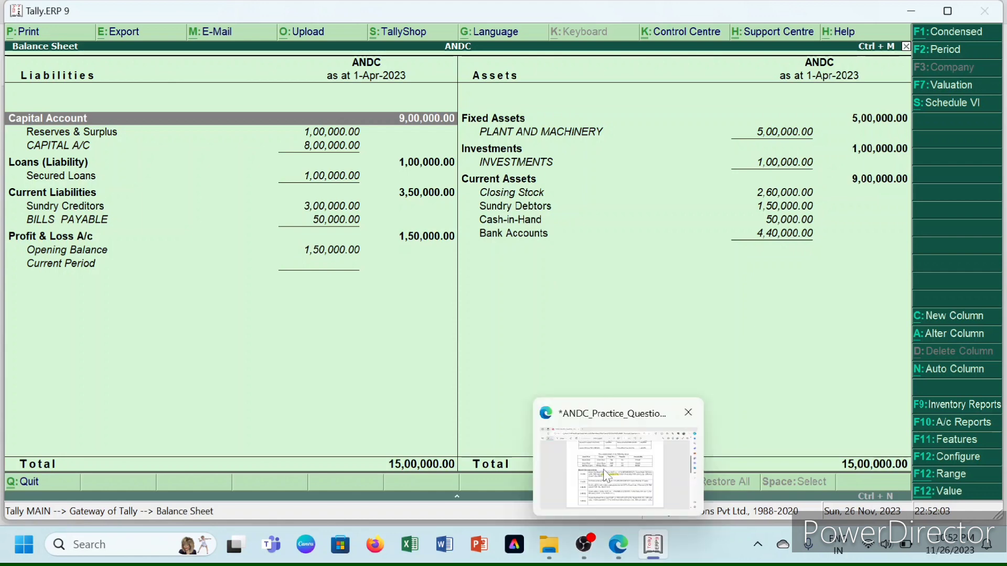
click(603, 470)
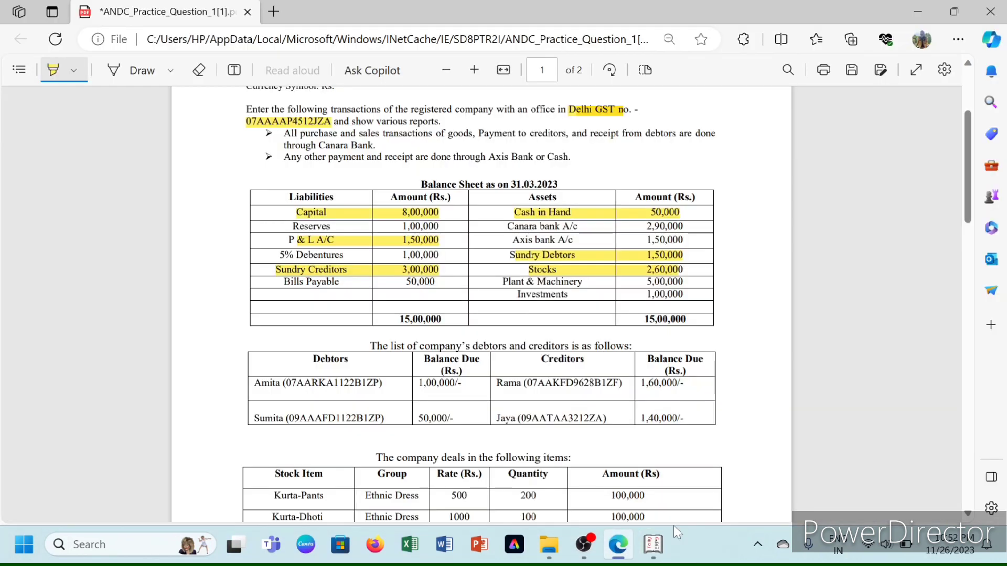
- Compare the PDF's 15,00,000 balance sheet, then return to Tally's ANDC balance sheet
click(650, 548)
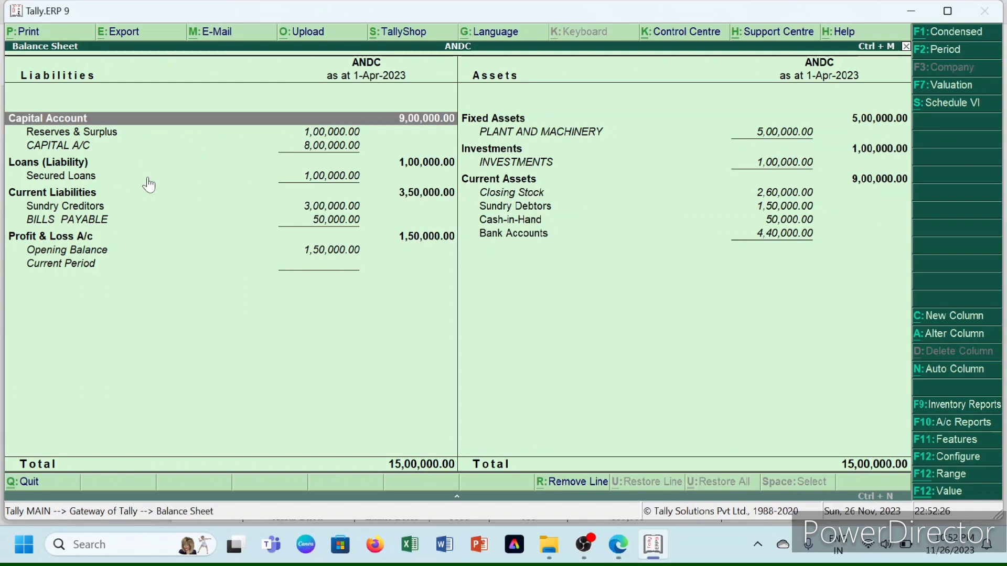
- Close the balance sheet and start a new ledger from Accounts Info > Ledgers
key(Escape)
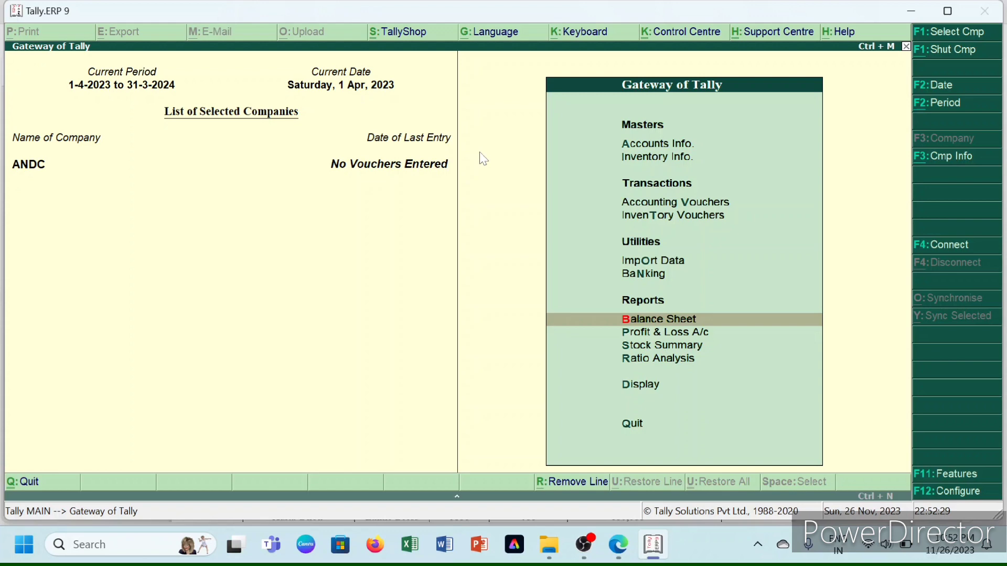
key(a)
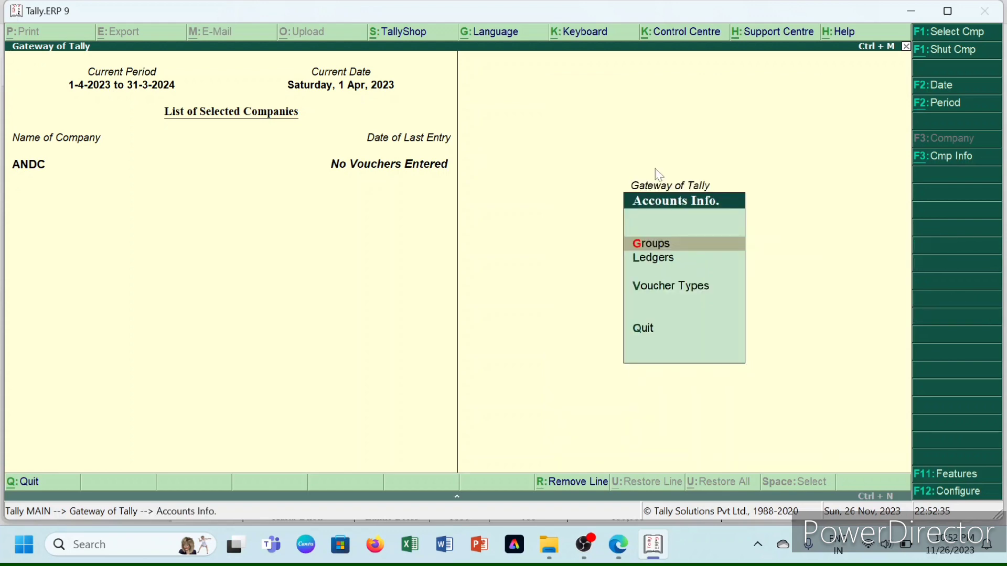
key(l)
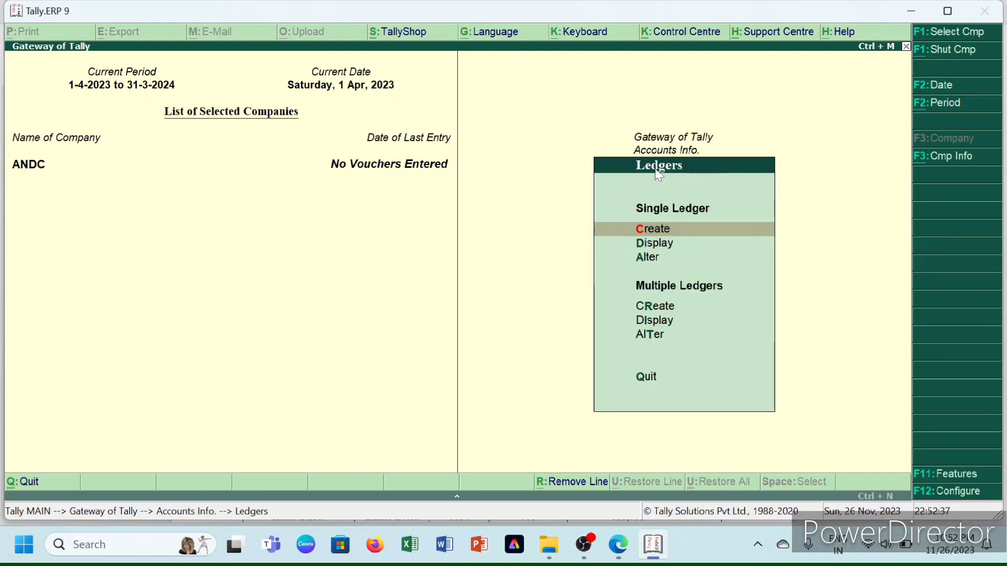
key(Return)
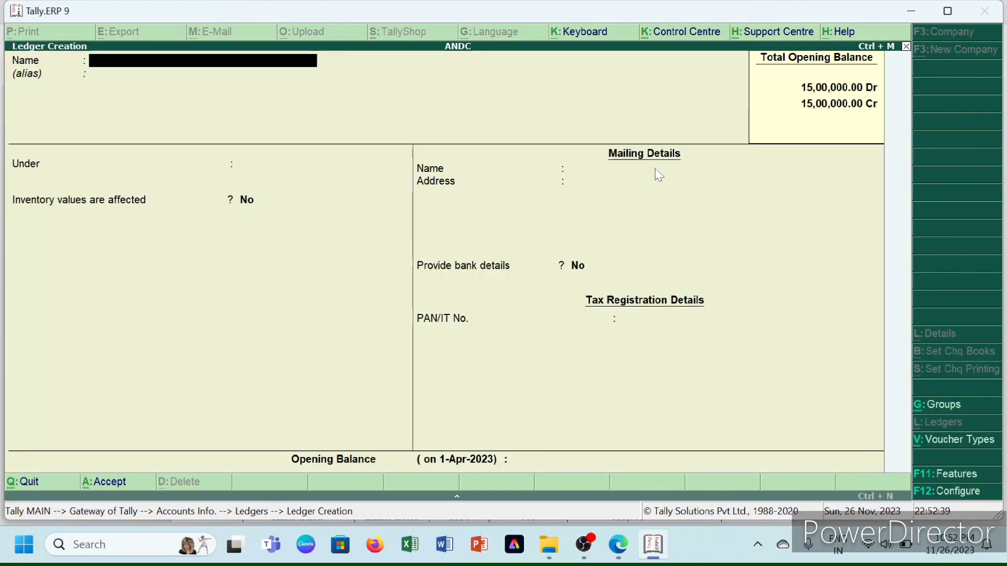
- Create ledger CGST under Duties & Taxes as GST Central Tax, rounding Not Applicable
text(CG)
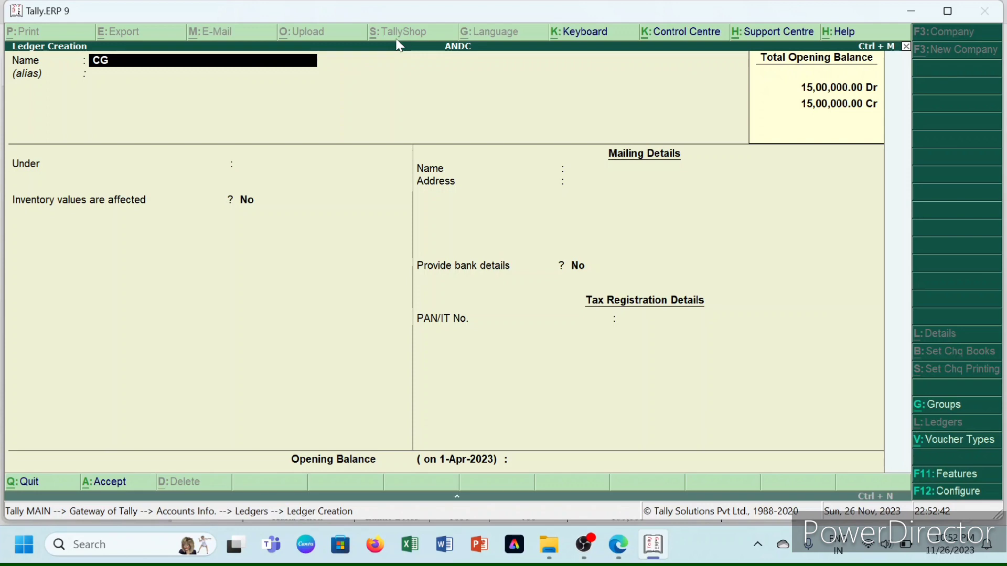
text(ST)
key(Return)
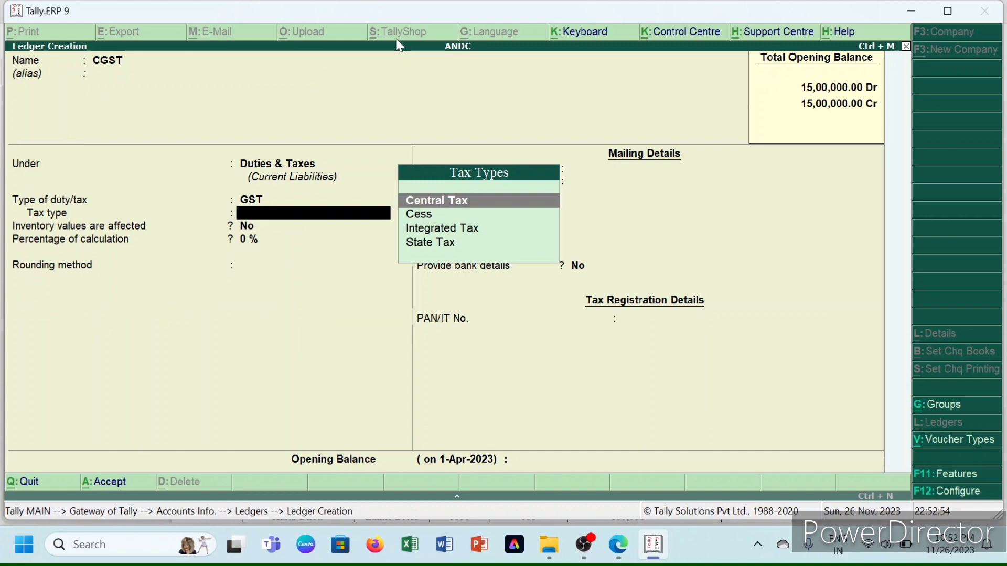
key(Return)
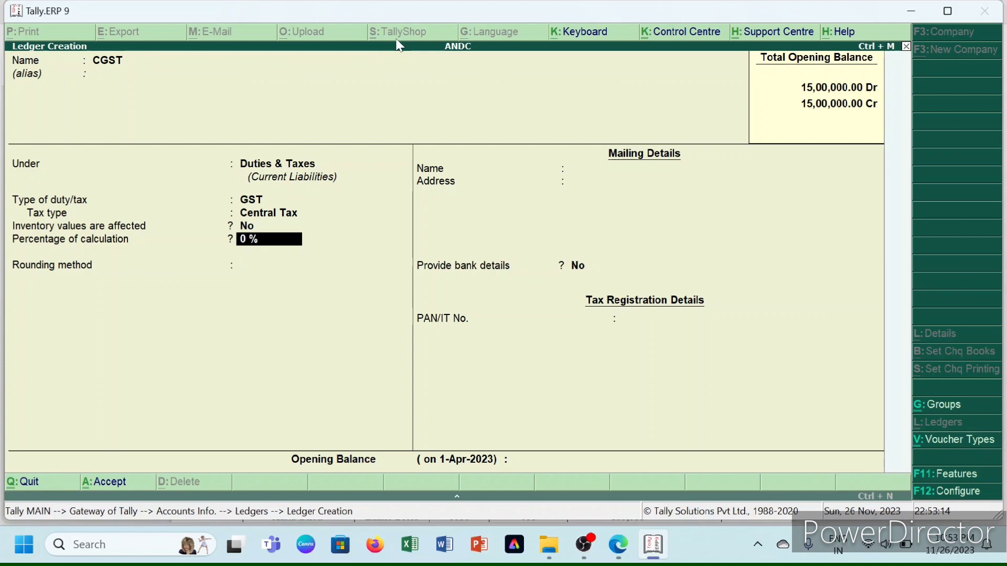
key(Return)
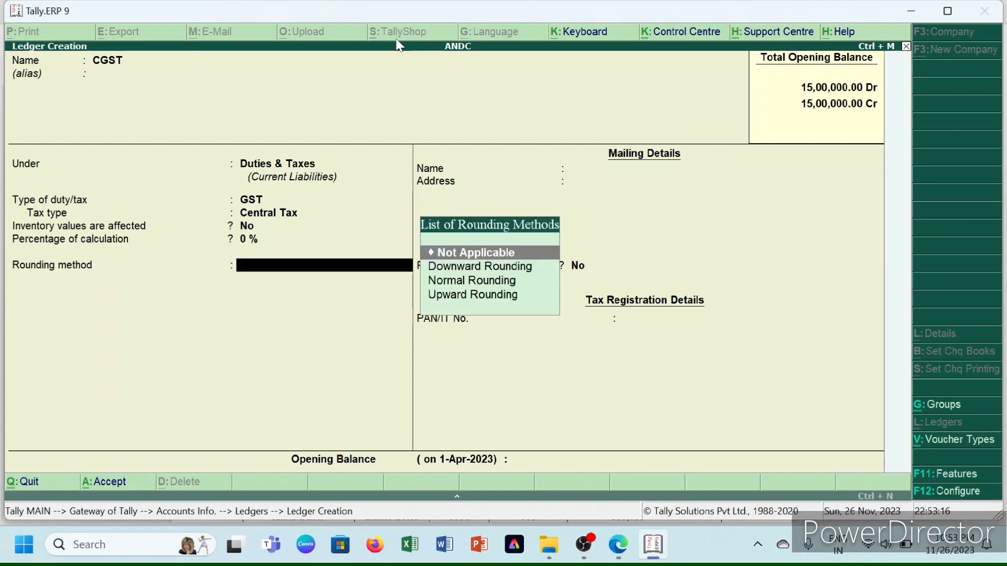
key(Return)
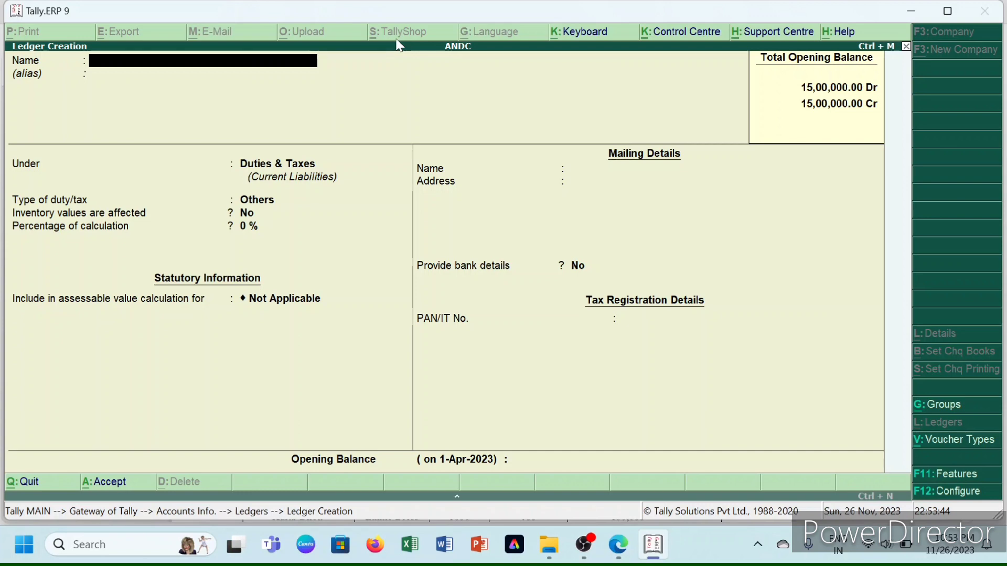
- Create the IGST ledger under Duties & Taxes with GST duty type Integrated Tax
text(IGST)
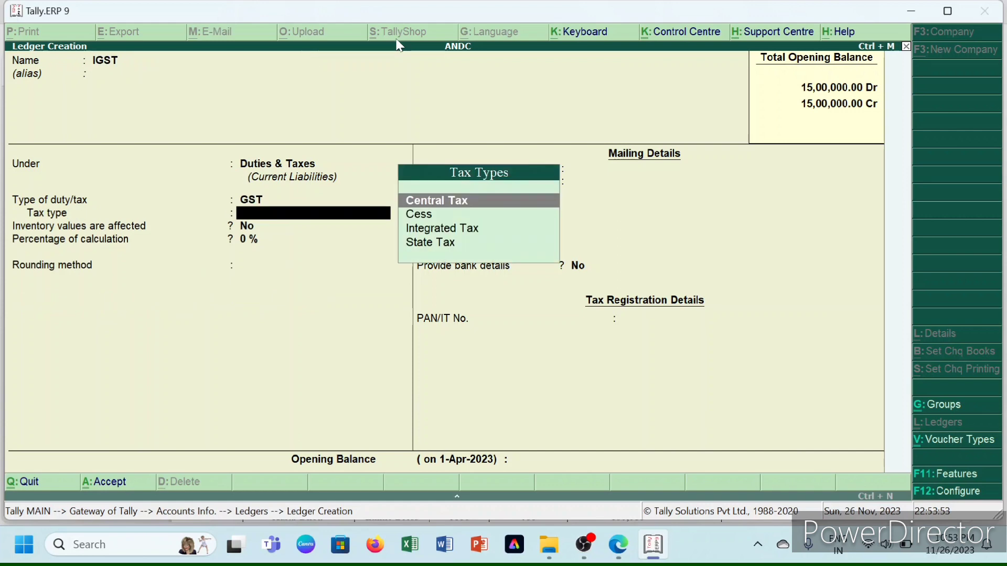
key(Down)
key(Down)
key(Return)
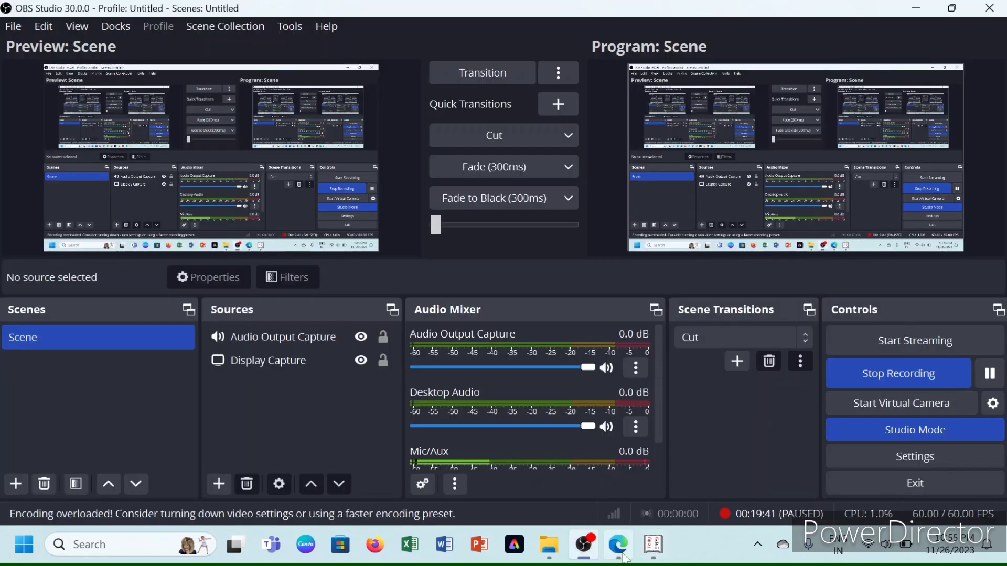
- Scroll the practice question PDF to the Record the transactions table, then return to Tally
mouse_move(619, 545)
click(626, 509)
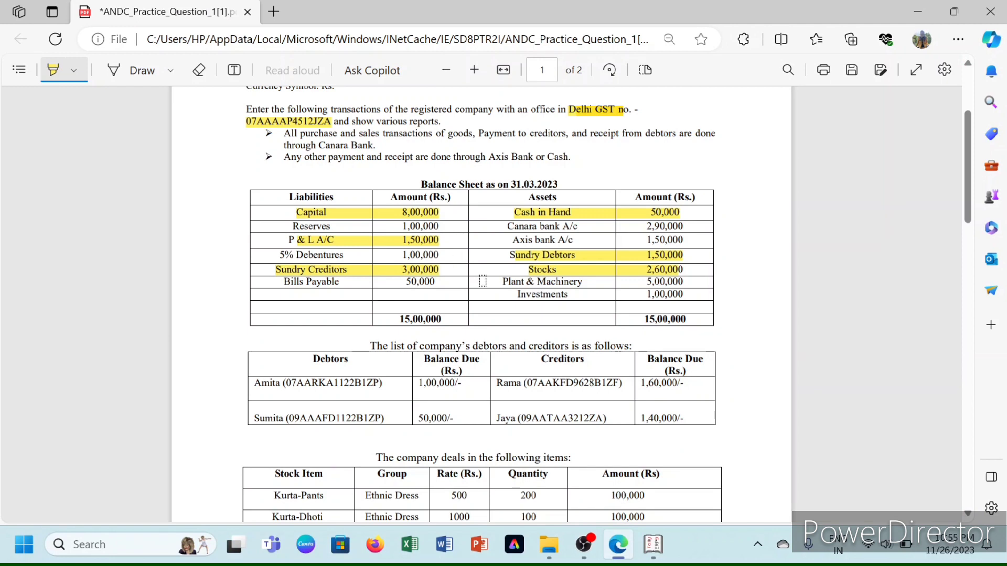
scroll(368, 375, down, 8)
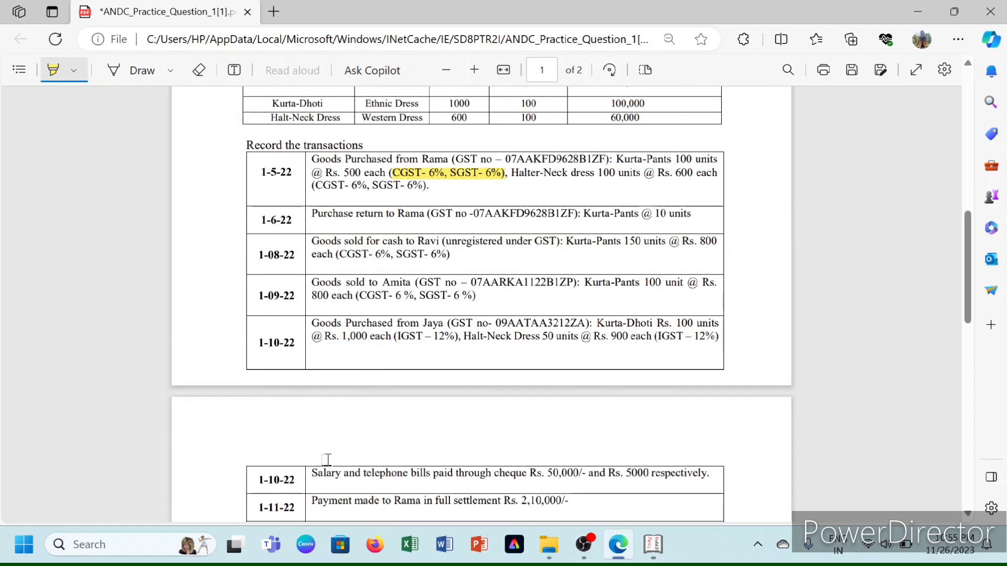
scroll(310, 299, down, 1)
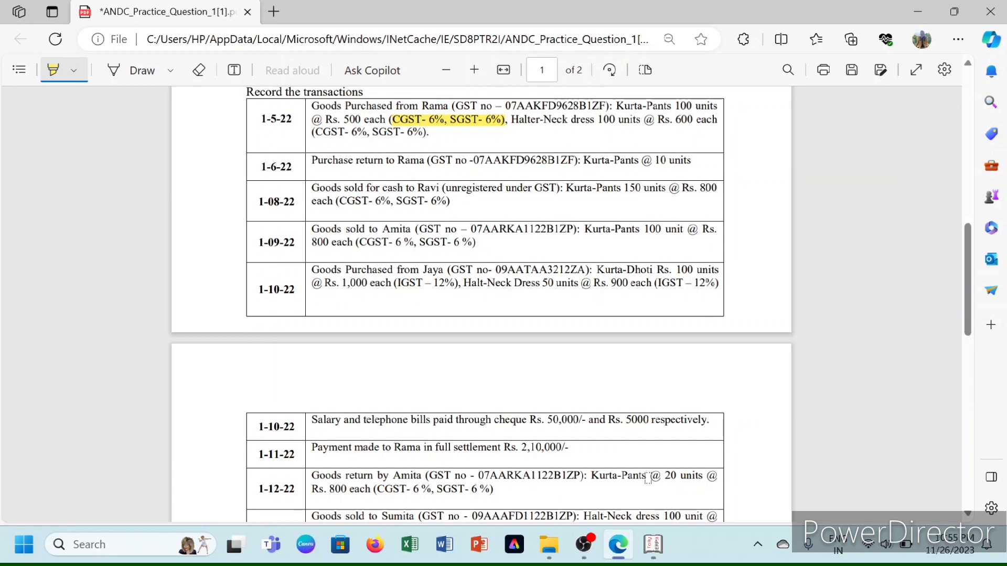
key(alt+Tab)
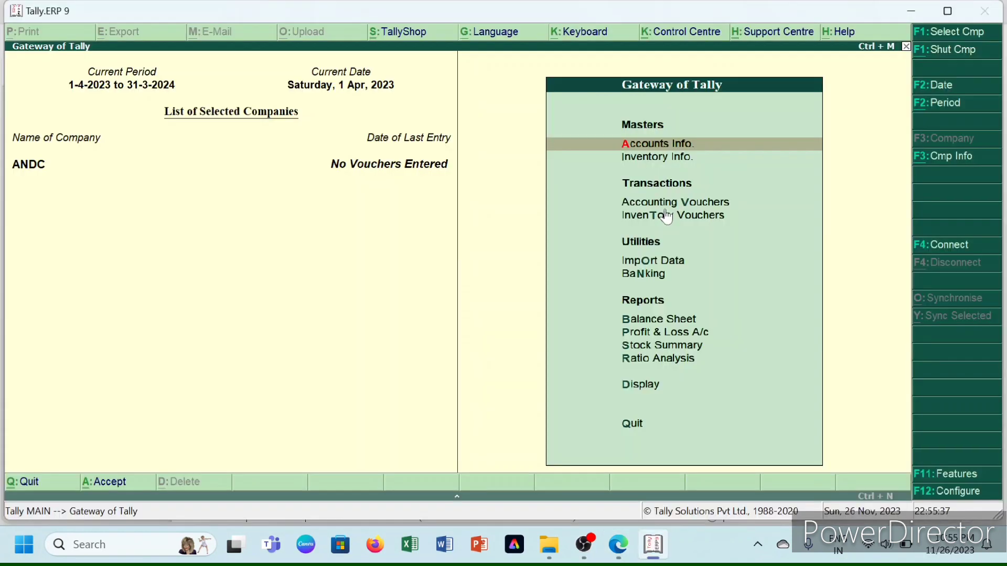
- Alter the supplier's creditor ledger to add its GSTIN/UIN, accept it, and return to Gateway
key(Return)
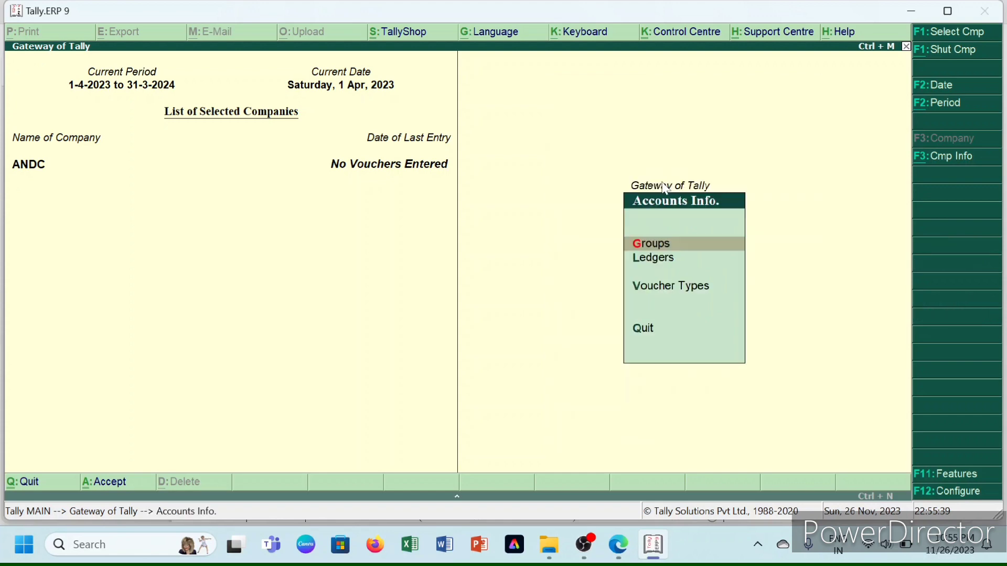
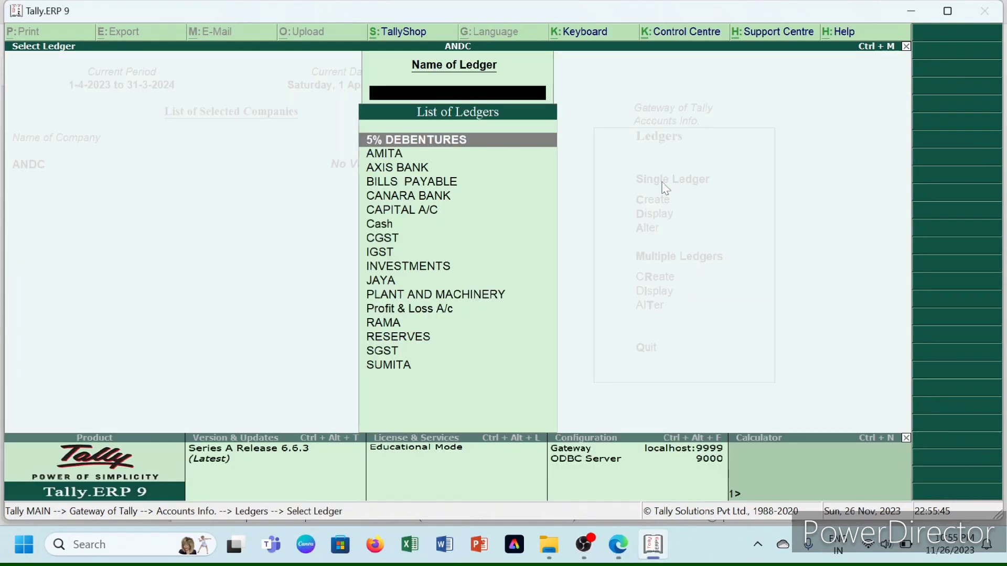
key(Down)
key(Down)
key(Down)
key(Down)
key(Down)
key(Down)
key(Down)
key(Down)
key(Down)
key(Down)
key(Down)
key(Down)
key(Down)
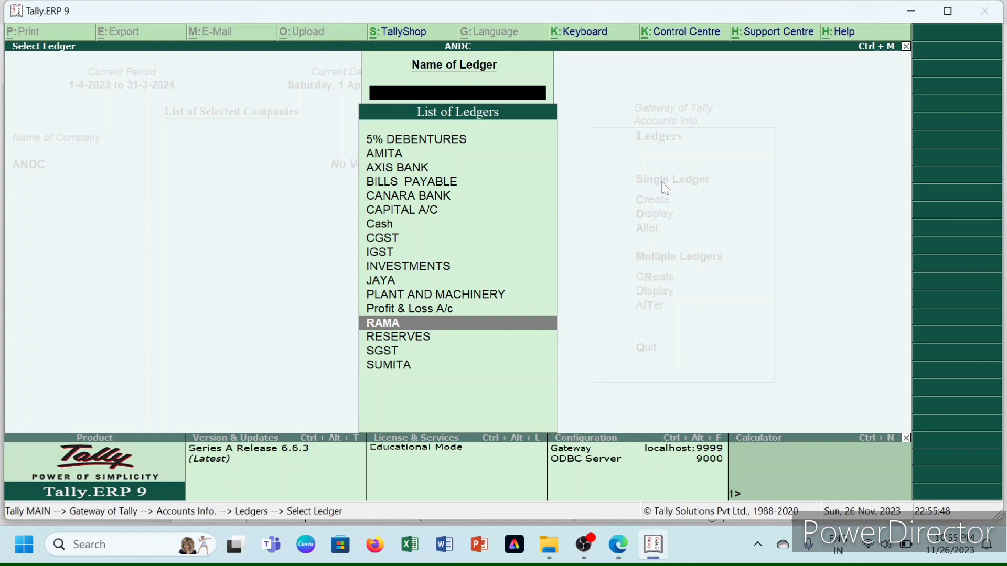
key(Return)
key(Return)
key(Return)
key(Return)
key(Return)
key(Return)
key(Return)
key(Return)
key(Return)
key(Return)
key(Return)
key(Return)
key(Return)
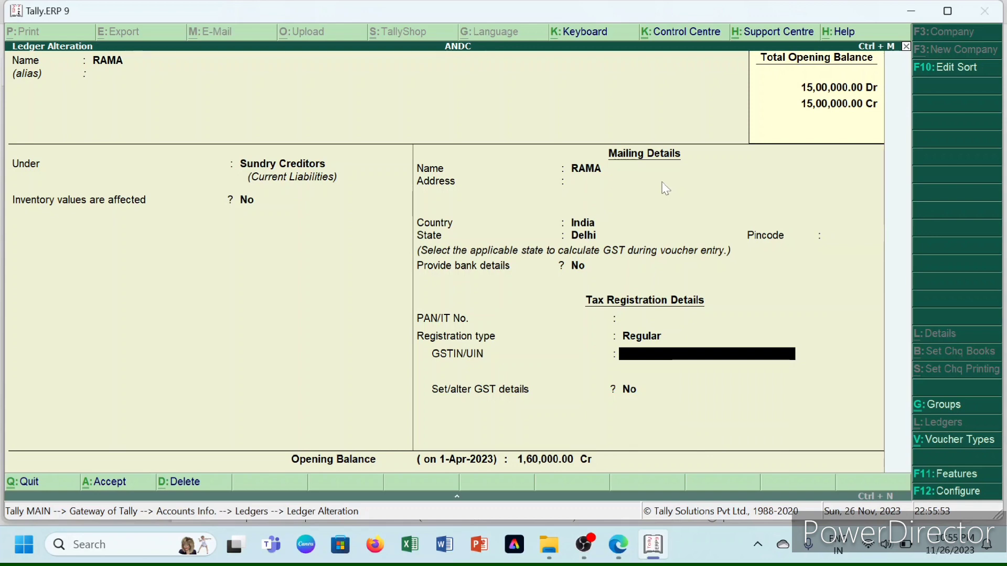
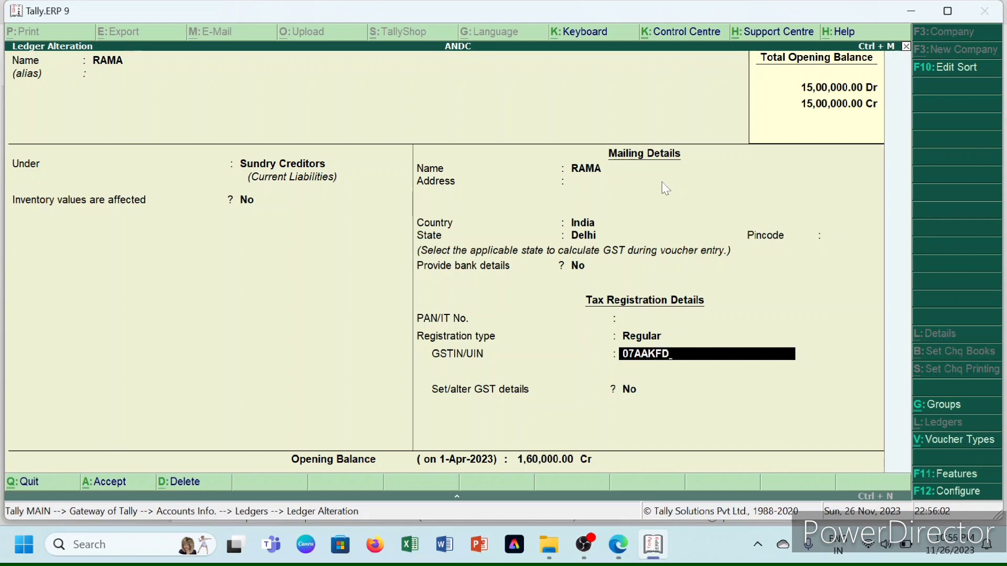
key(ctrl+a)
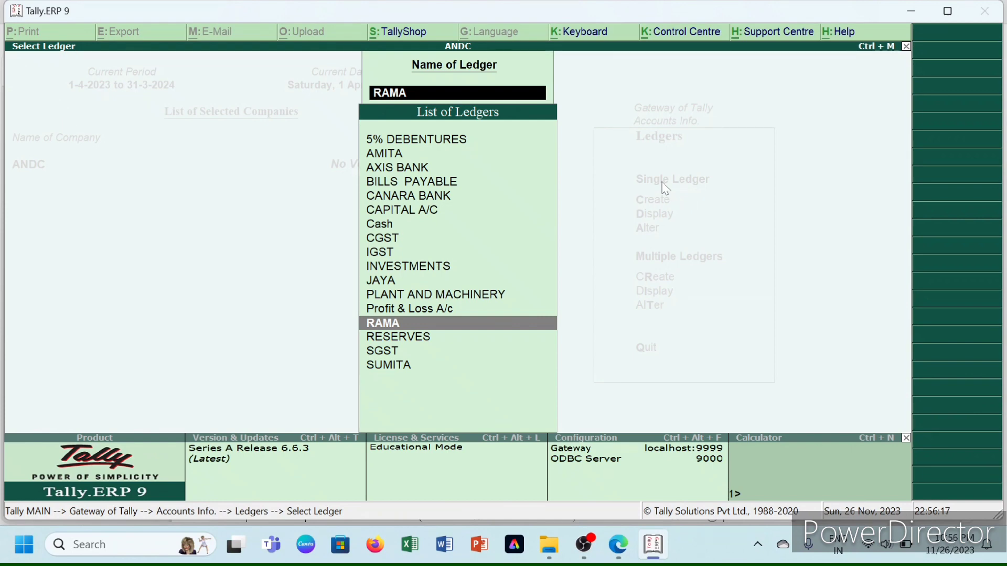
key(Escape)
key(Escape)
key(Escape)
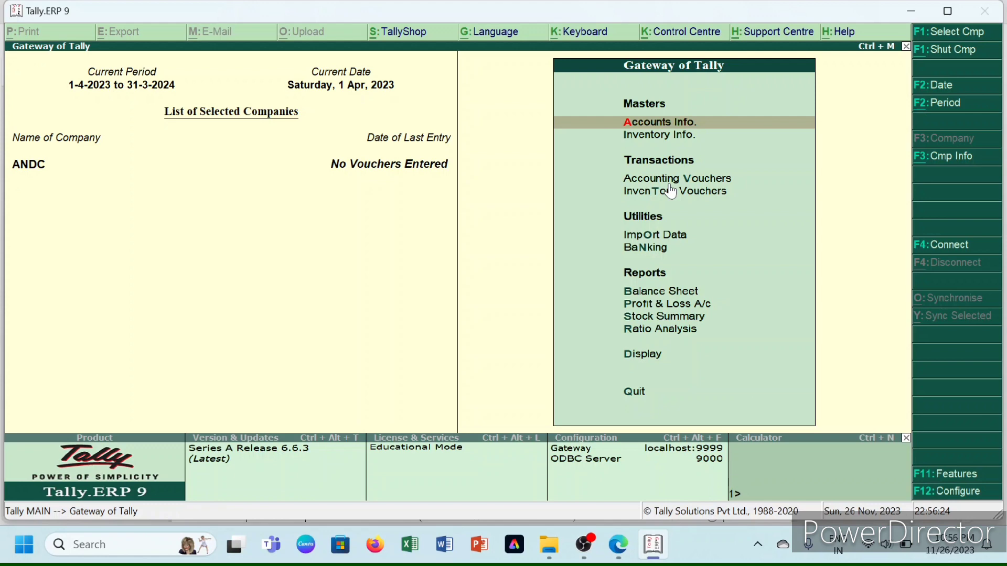
- Start a purchase voucher dated 1-May-2022 with the supplier as the party account
click(671, 184)
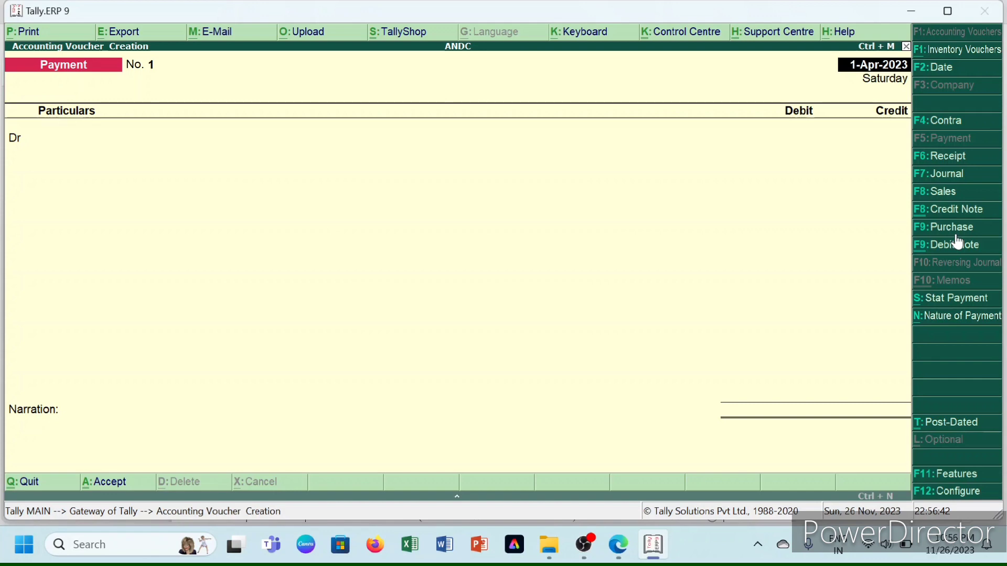
click(957, 235)
text(1-5)
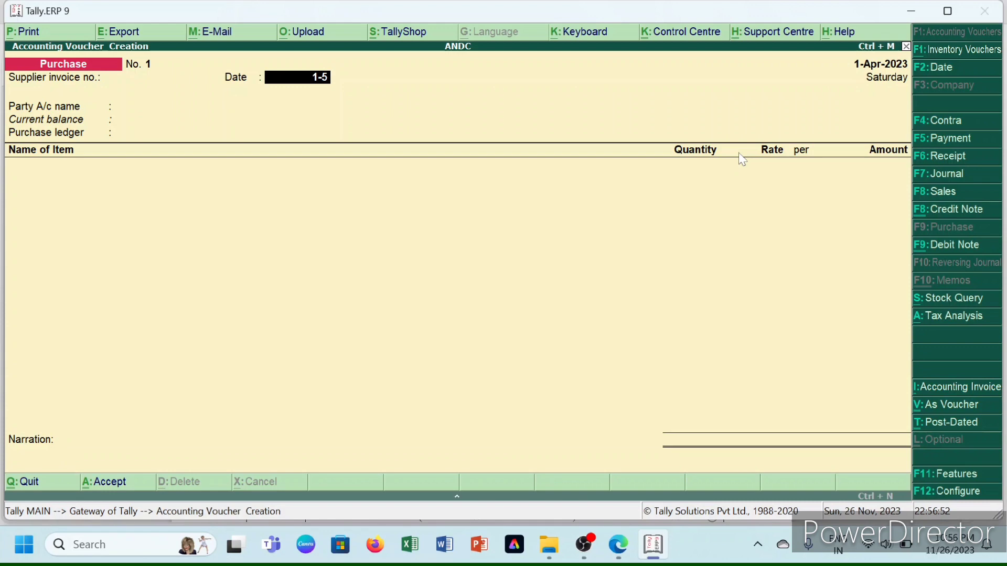
key(Return)
key(Down)
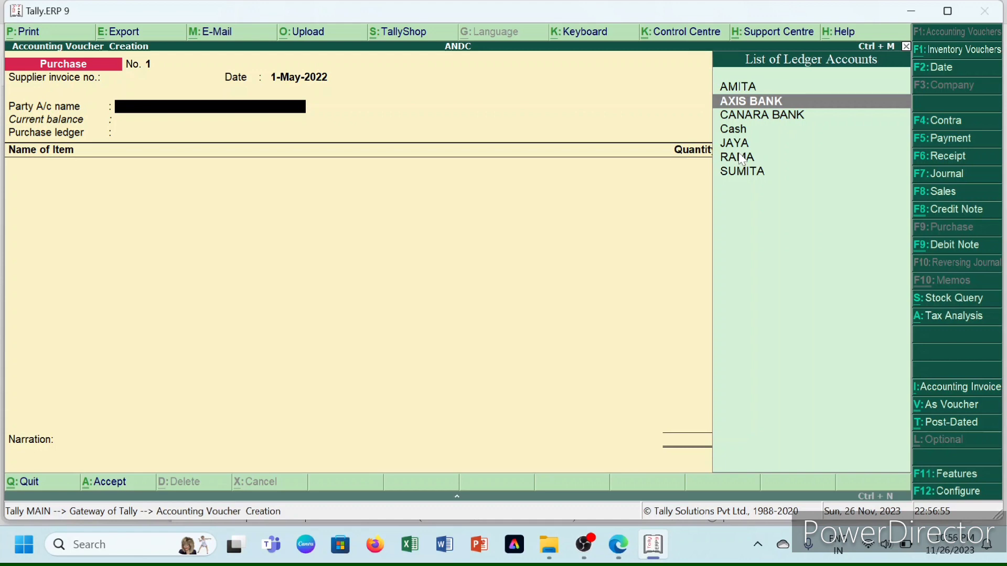
click(740, 157)
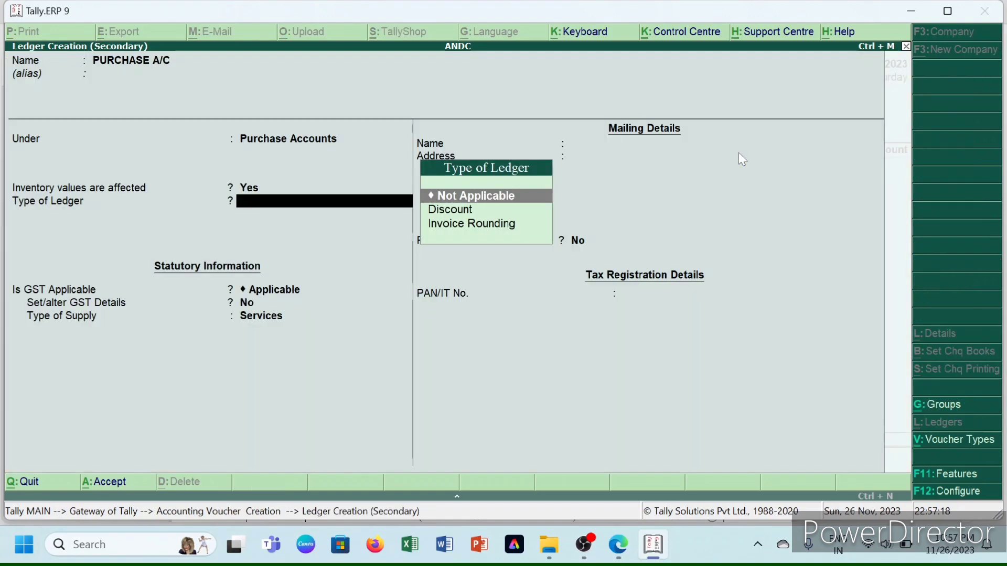
- Create PURCHASE A/C for Goods and add 100 KURTA-PANTS at 500, skipping e-way bill details
key(Return)
key(Return)
key(Return)
key(Up)
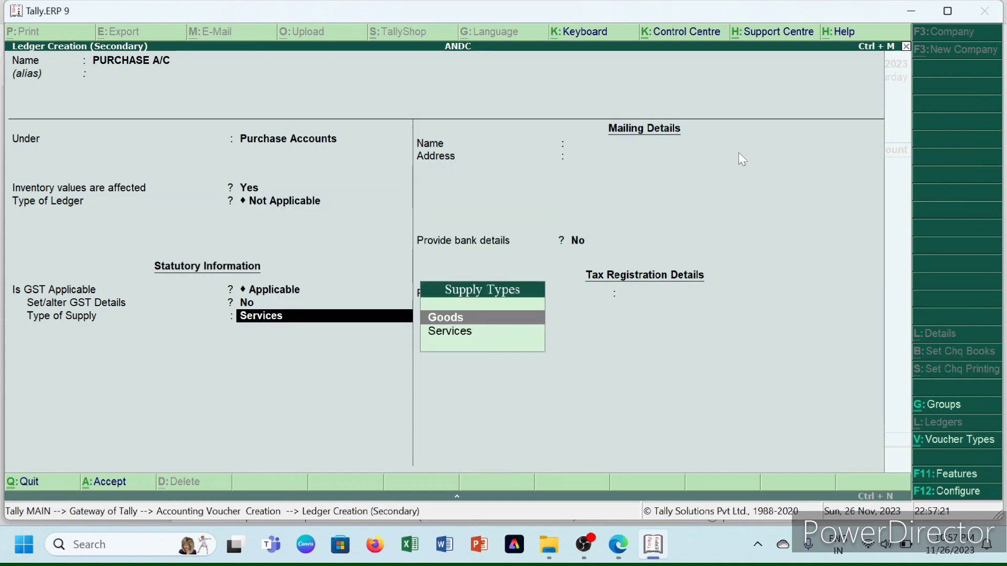
key(Return)
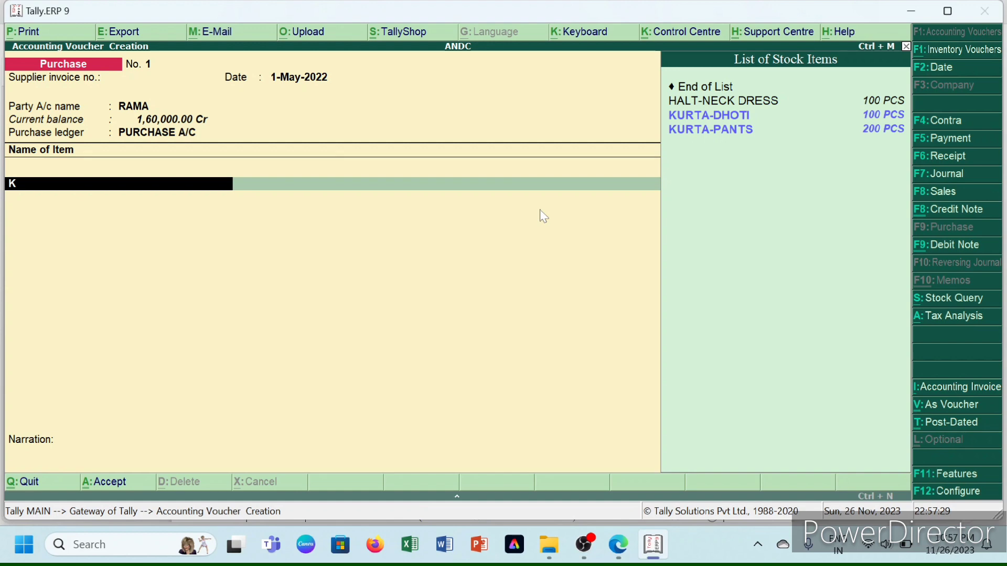
key(Return)
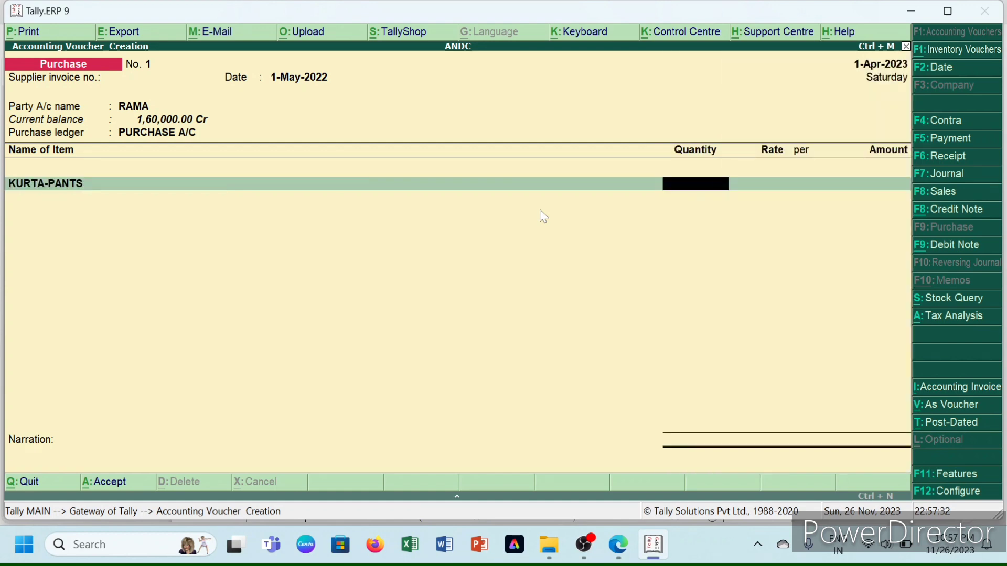
text(10)
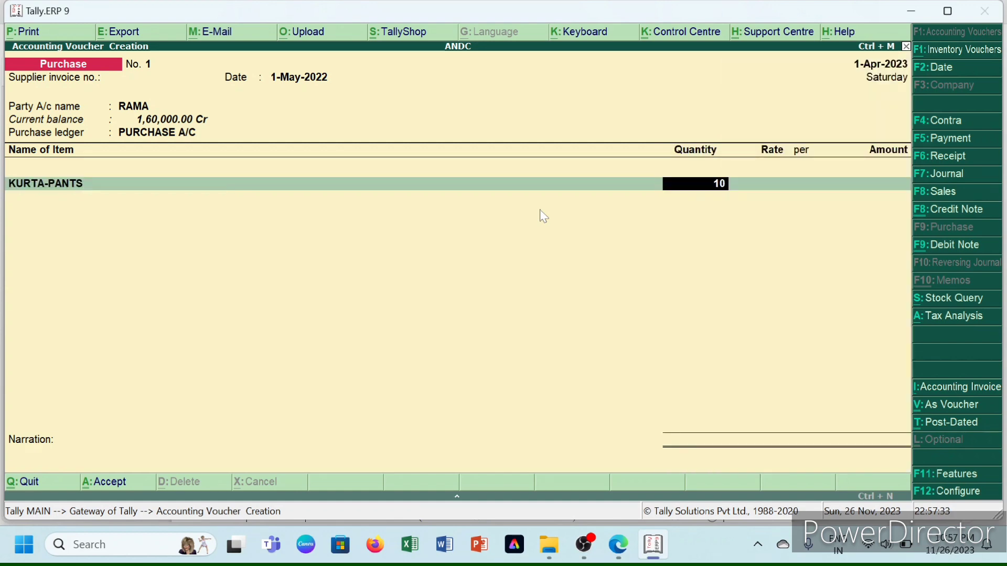
text(0)
key(Return)
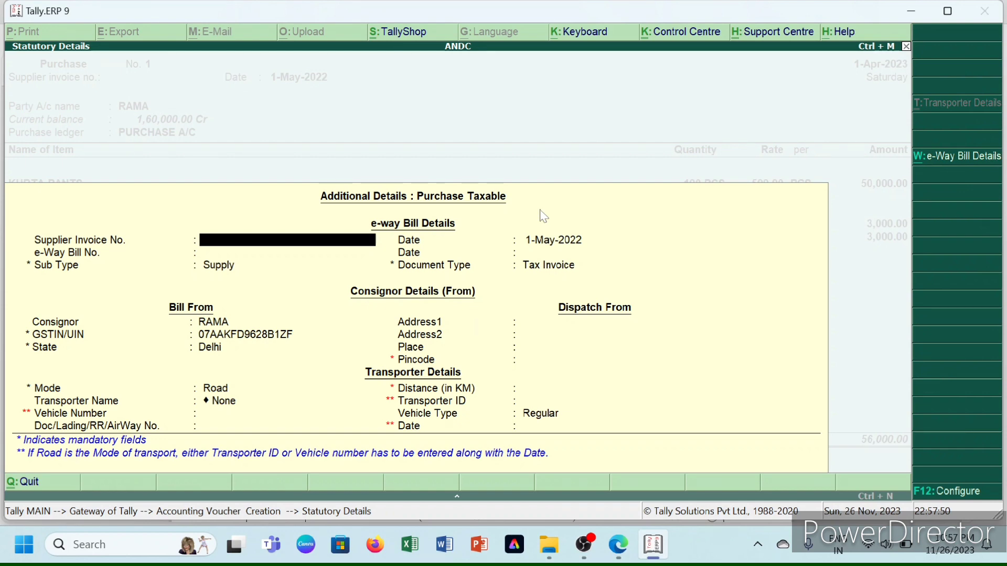
key(Escape)
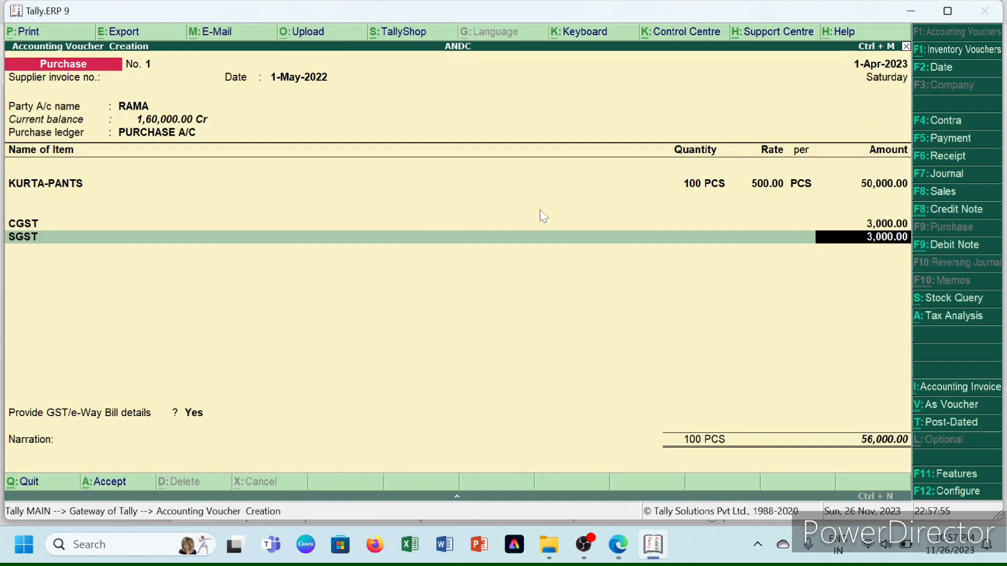
- Skip GST details, add a HALT-NECK DRESS line of 100 PCS at 600, and save the purchase voucher
key(Return)
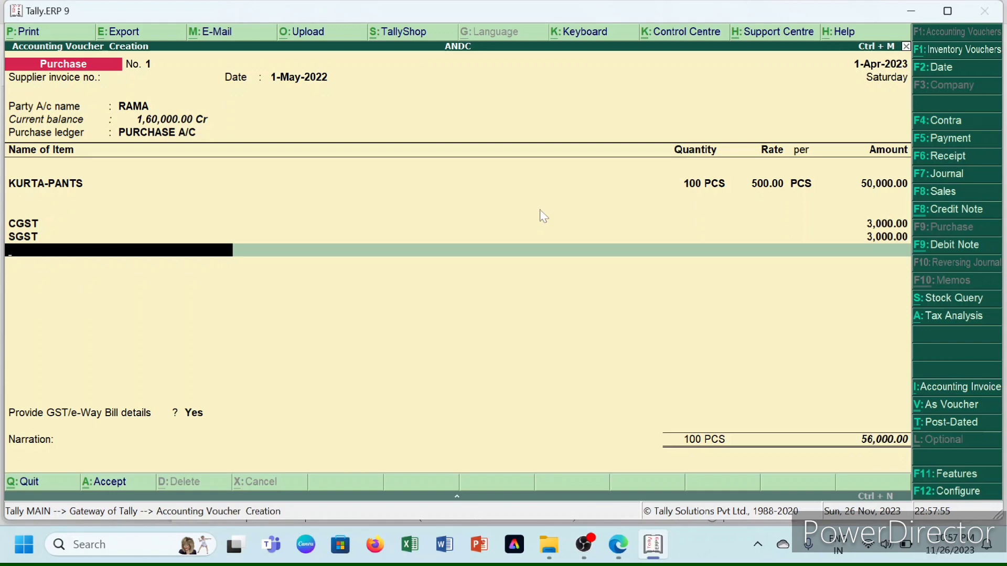
key(BackSpace)
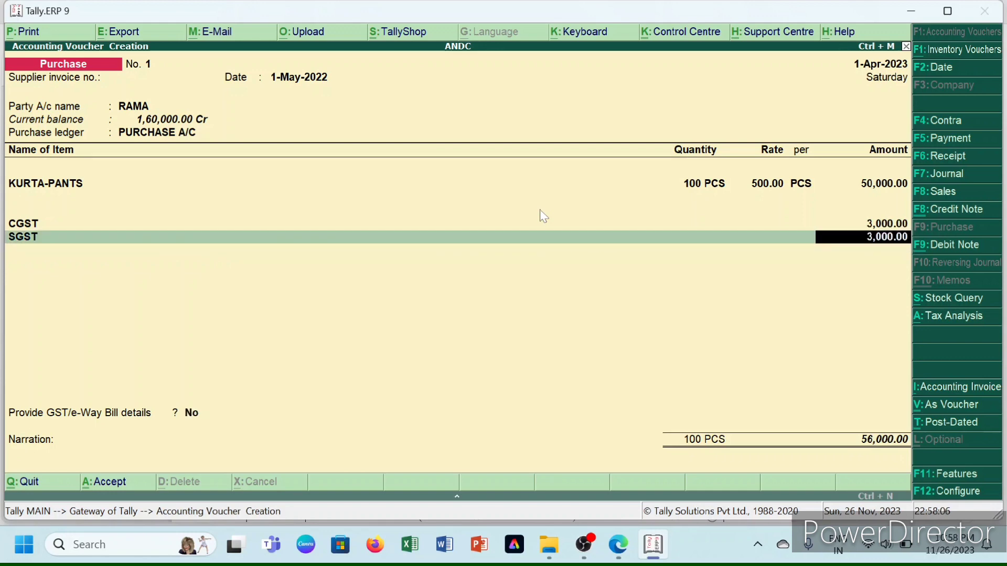
key(Return)
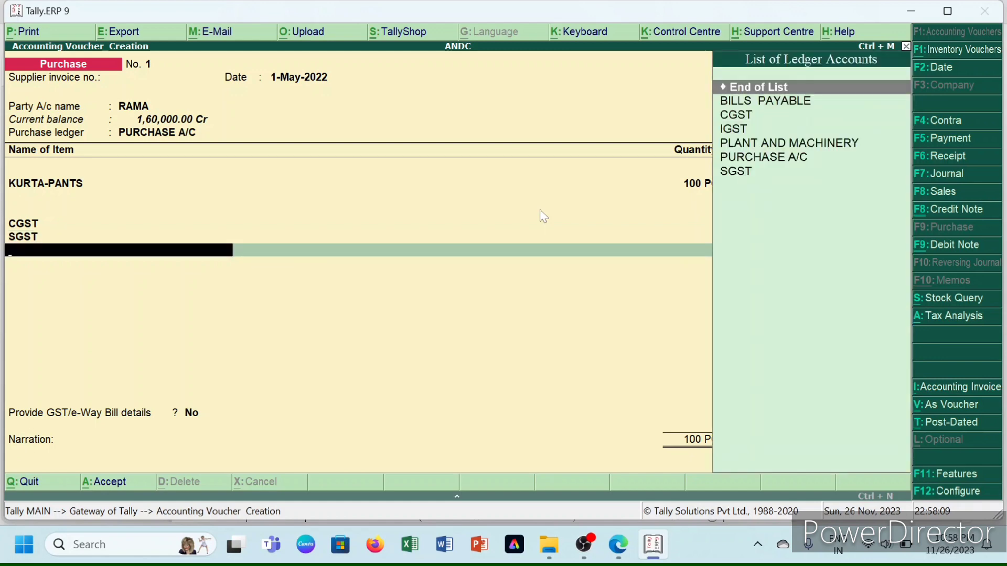
key(BackSpace)
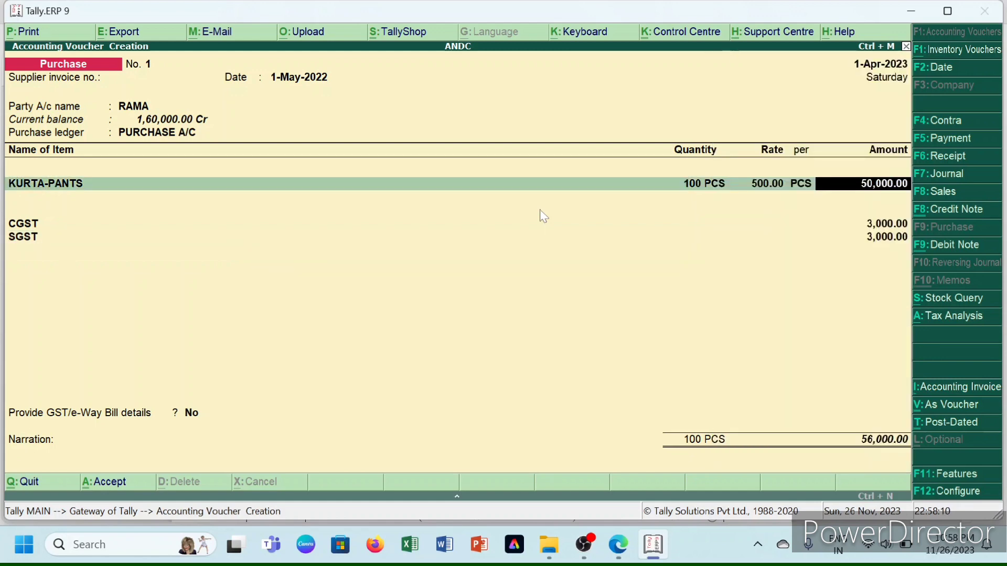
key(Return)
text(HALT-NECK DRESS)
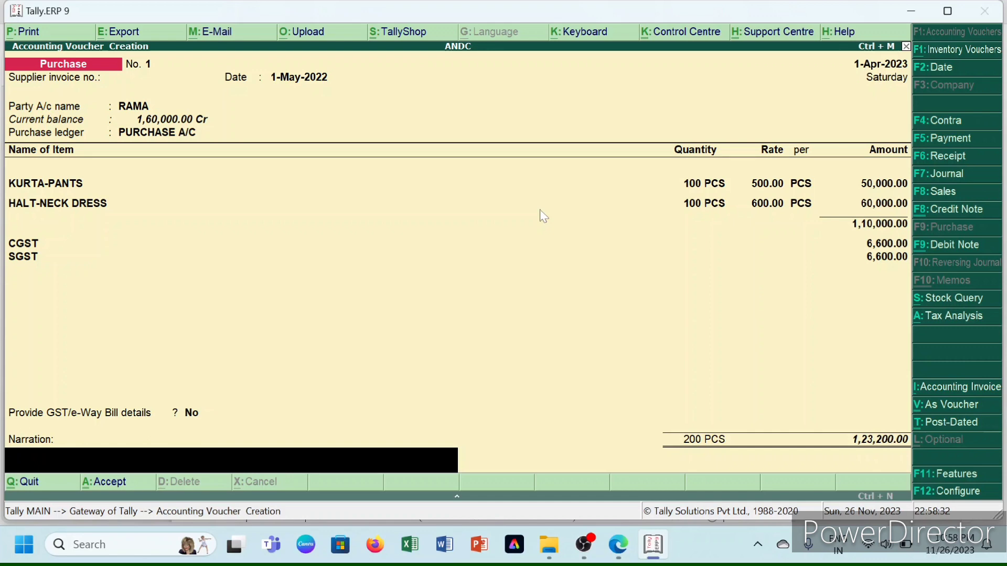
key(Return)
key(y)
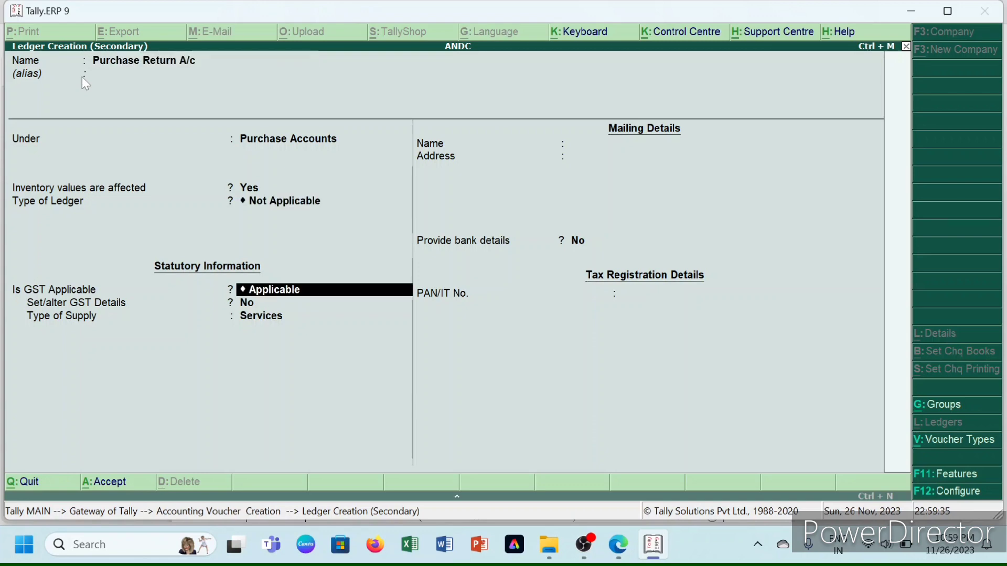
- Accept the Purchase Return A/c ledger details to move on to its Type of Supply
key(Return)
key(Return)
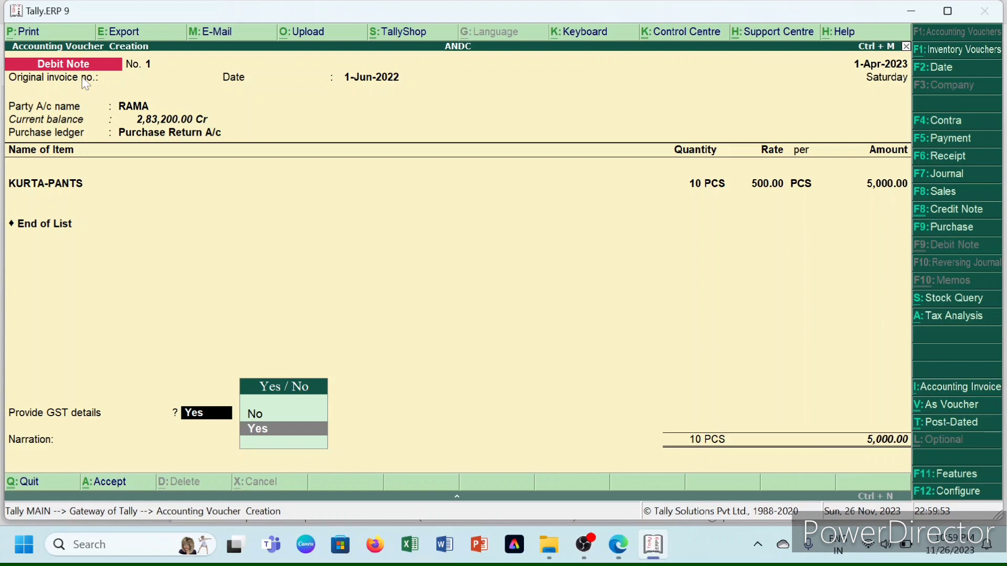
- Complete the debit note without GST details, dismiss the tax mismatch warning, and bring up the practice PDF
key(n)
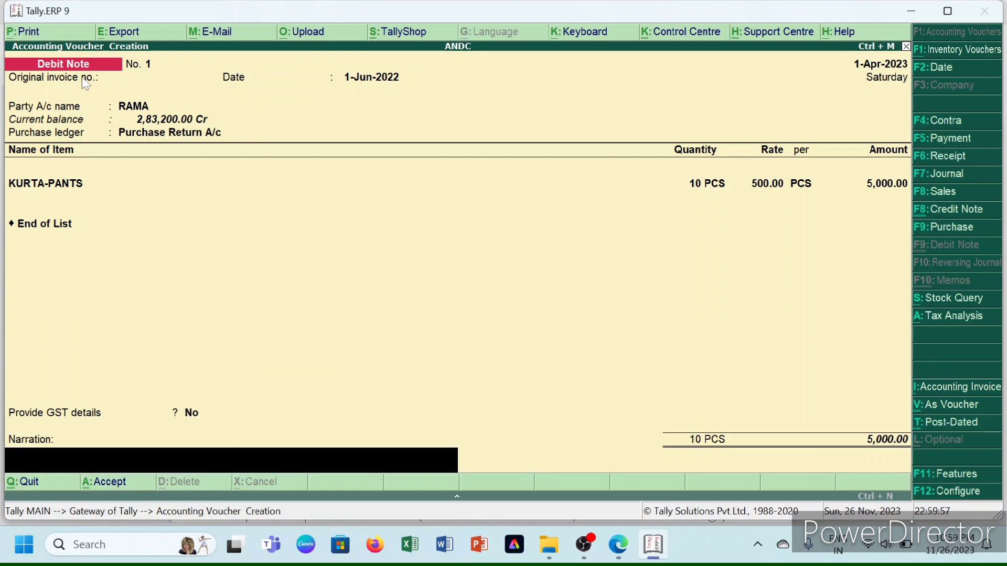
key(Return)
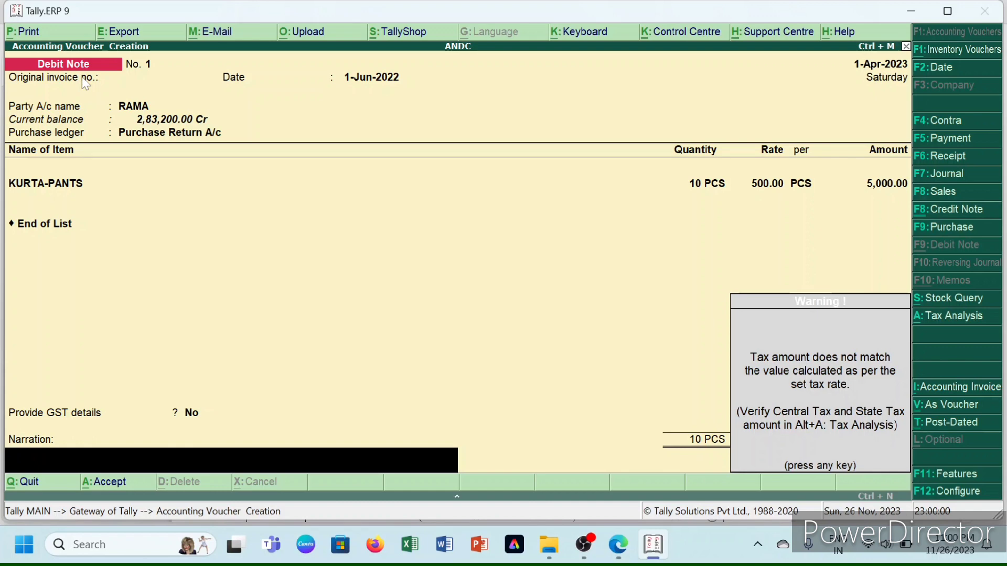
key(Return)
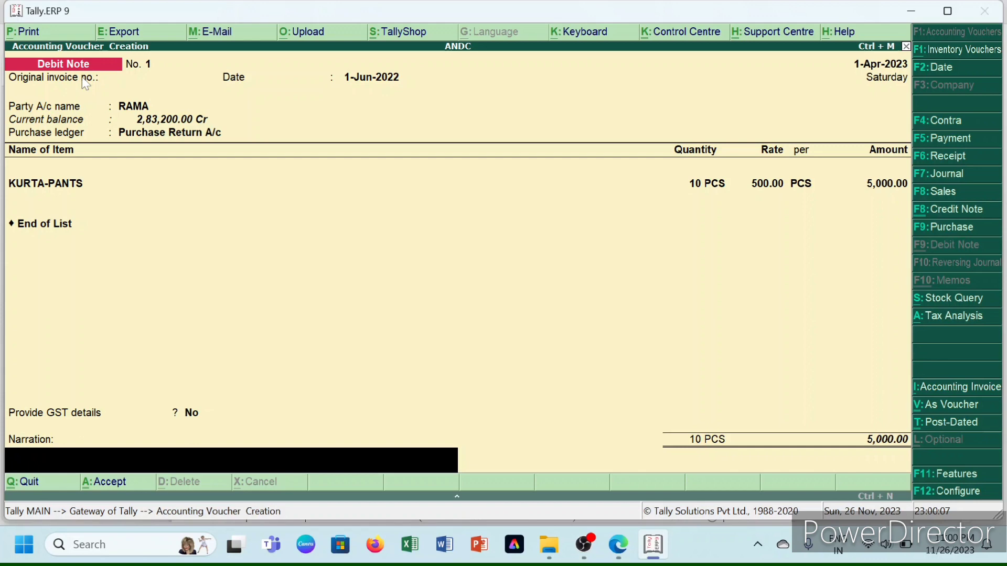
click(618, 544)
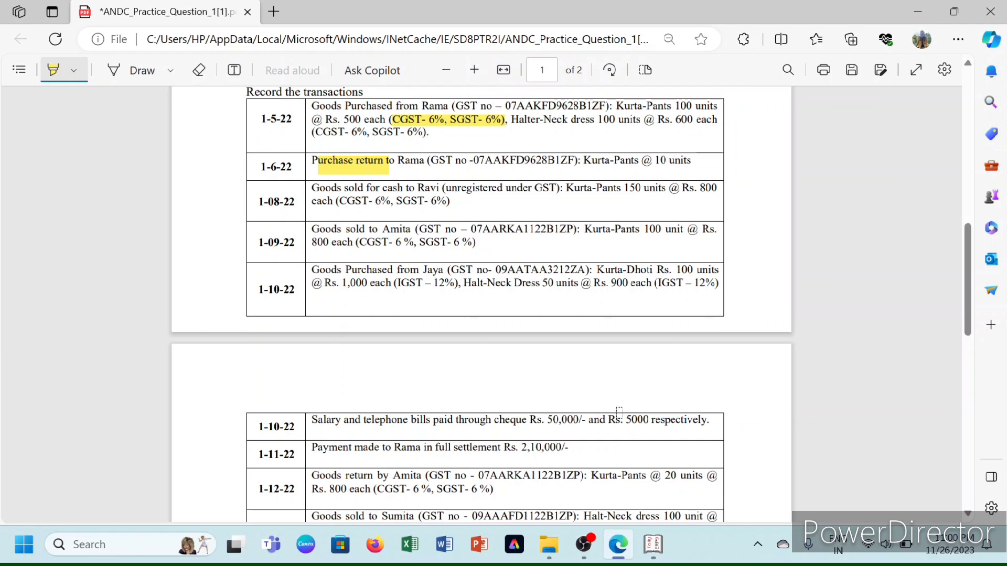
- Switch from the practice PDF back to Tally.ERP 9
key(alt+Tab)
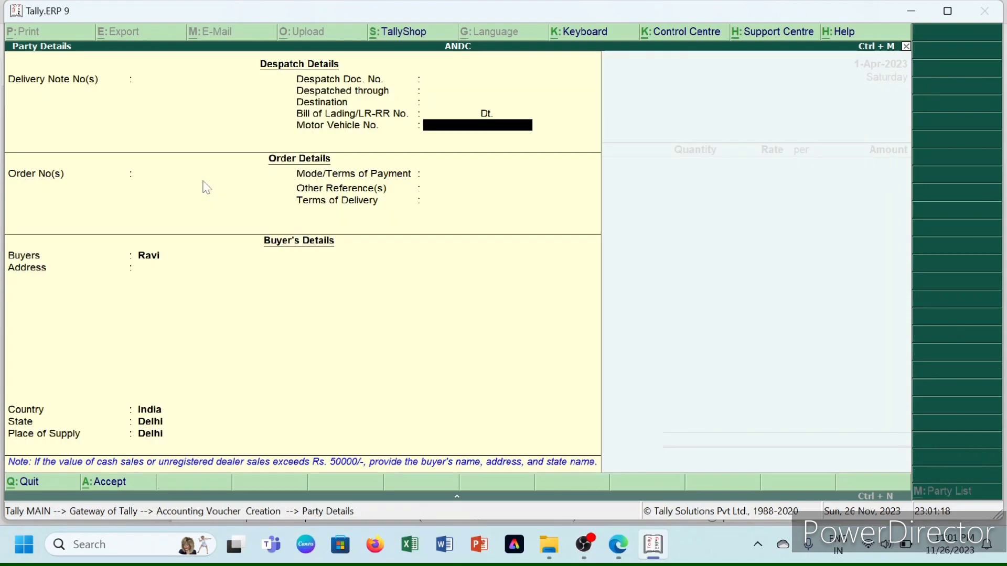
- Close Party Details, create Sales A/C, and save the 150 KURTA-PANTS sale at 800
key(ctrl+a)
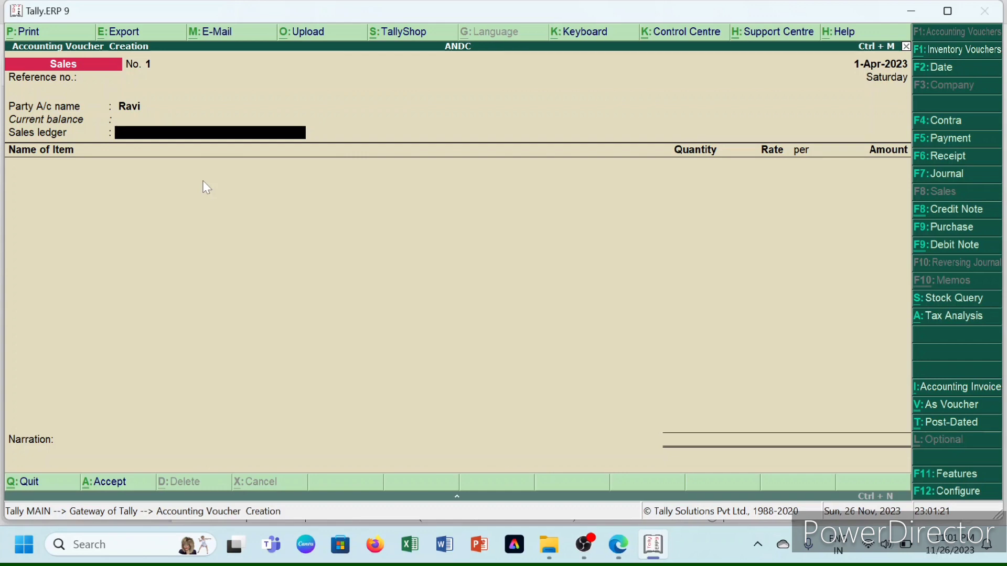
key(alt+c)
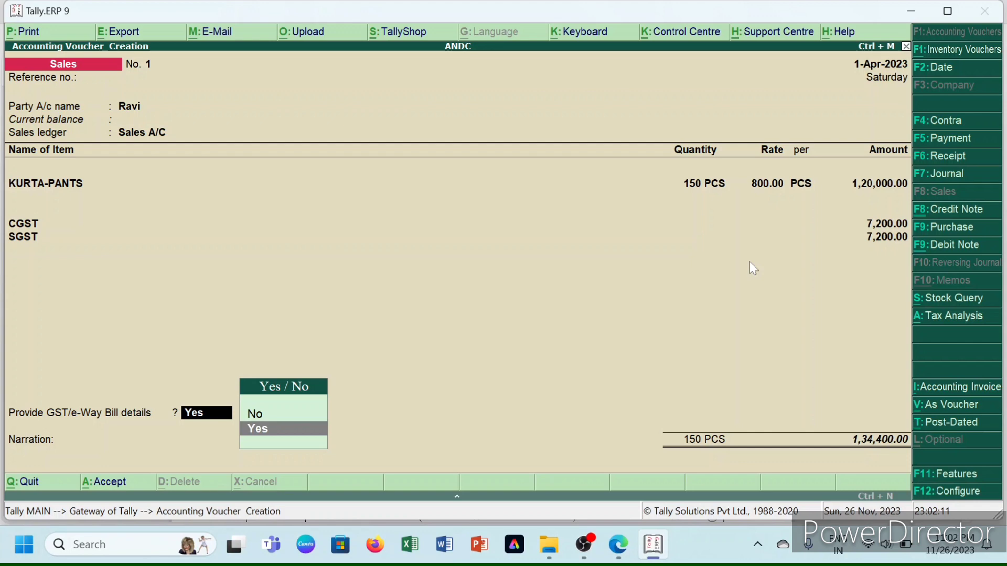
key(Return)
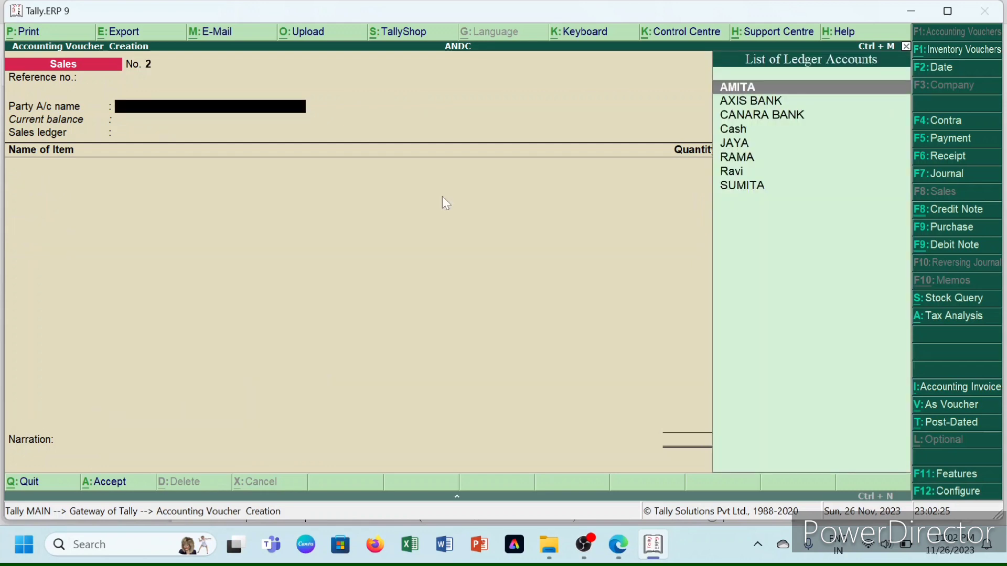
- Enter the next customer's name in Sales No. 2 and look up their GSTIN in the PDF
text(AMITA)
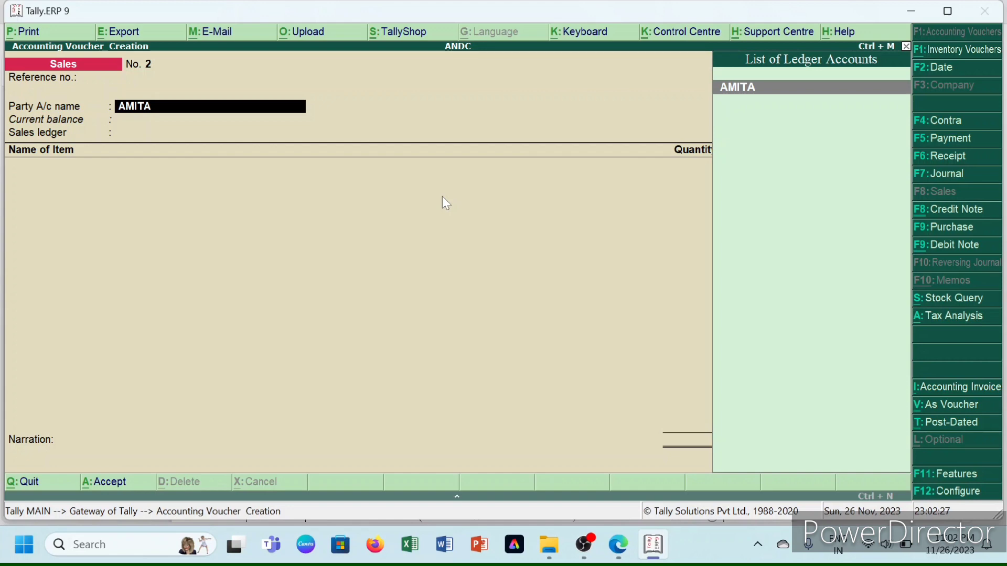
click(652, 554)
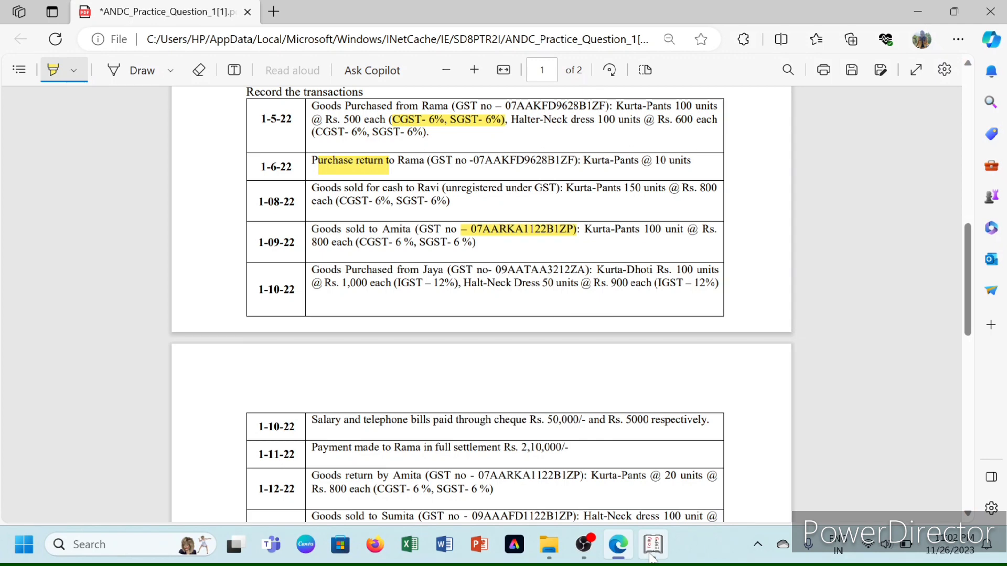
click(651, 553)
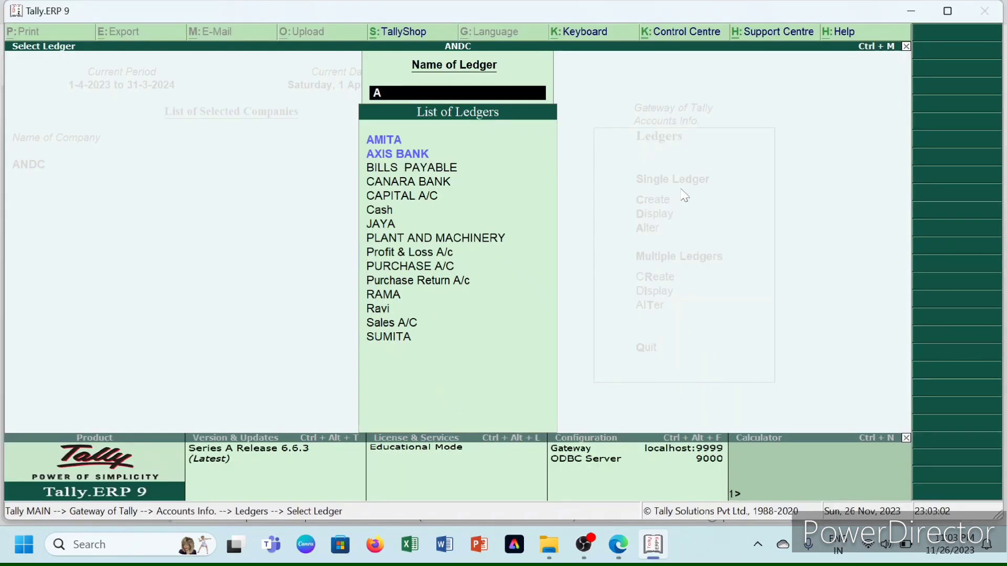
- Open the Delhi debtor ledger for alteration and begin entering its GSTIN under Regular registration
key(Return)
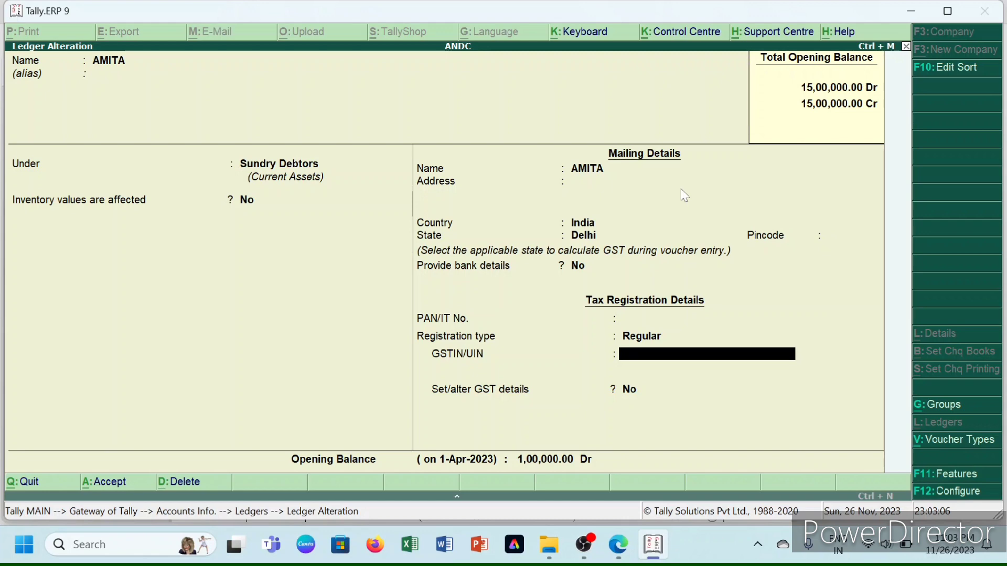
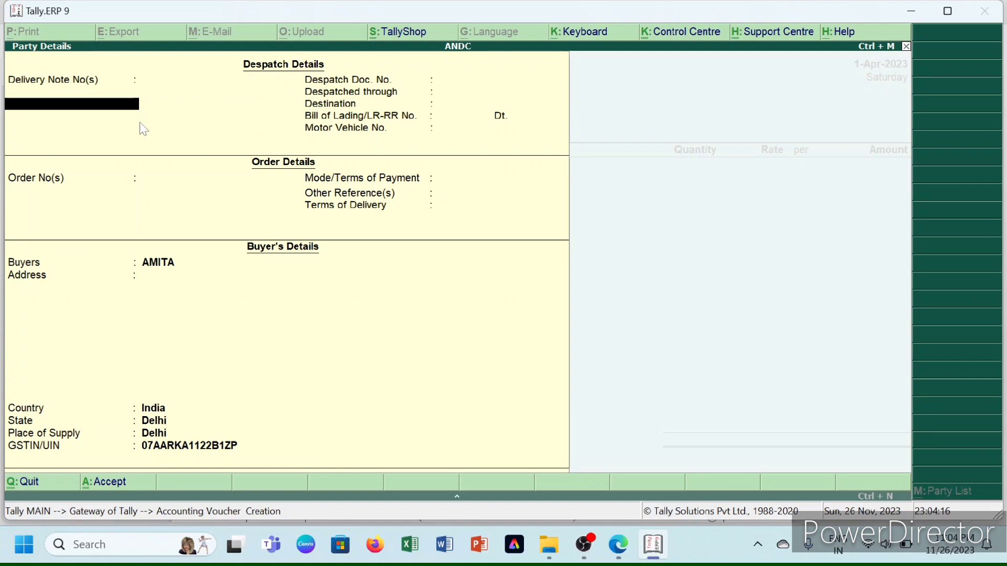
- Accept the buyer's party details and start a ledger row below KURTA-PANTS 100 PCS at 800.00
key(ctrl+a)
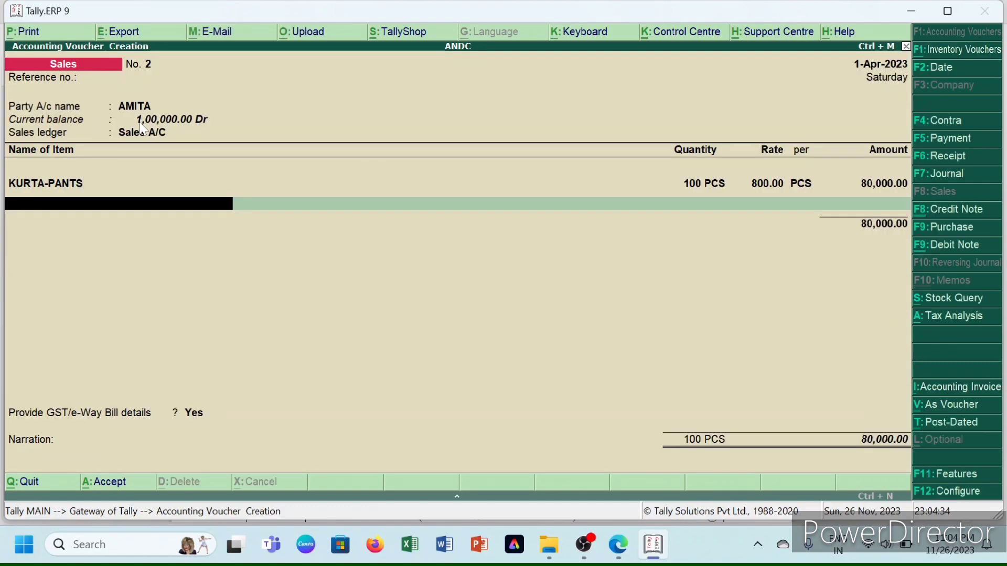
key(Return)
text(S)
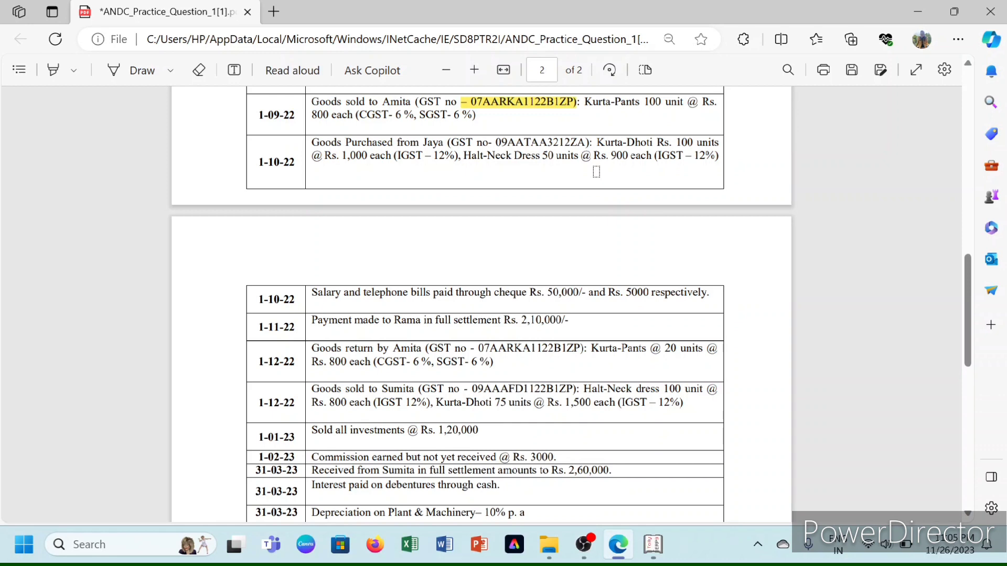
- Leave the practice question PDF and return to Tally's ledgers menu
click(653, 545)
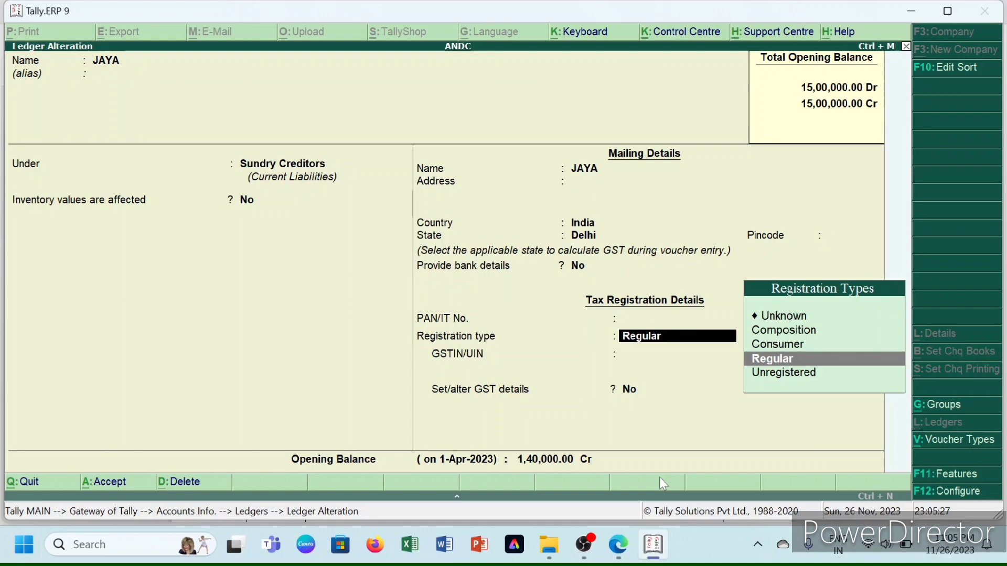
- Keep the supplier ledger's registration as Regular and enter its GSTIN from the question
key(Return)
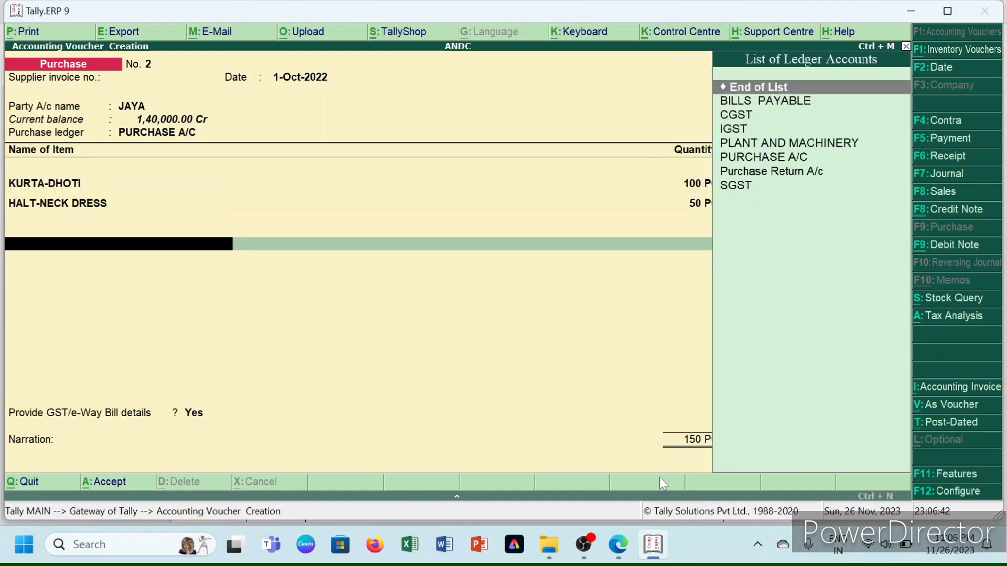
- Add IGST as the tax ledger below KURTA-DHOTI and HALT-NECK DRESS on the purchase voucher
text(i)
key(Return)
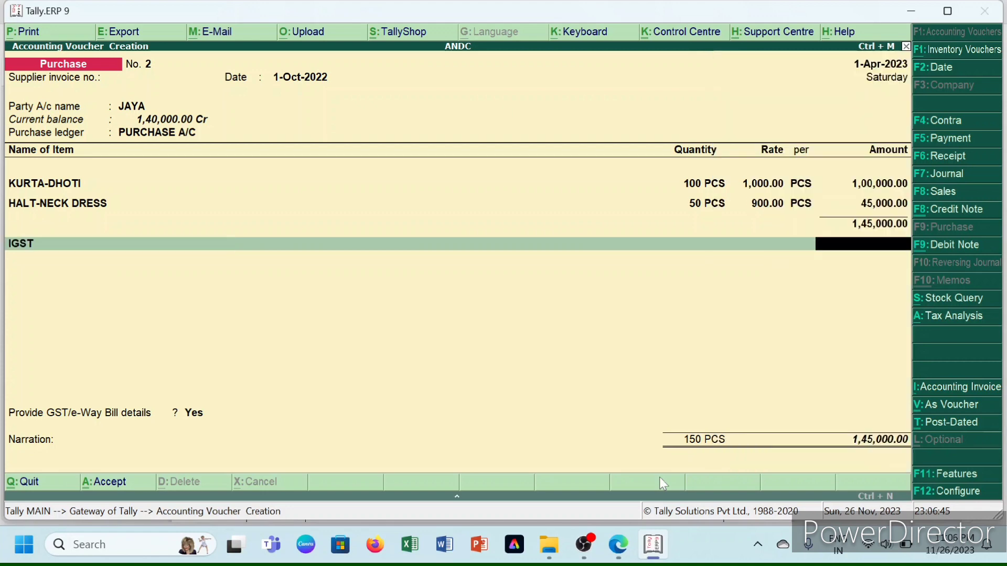
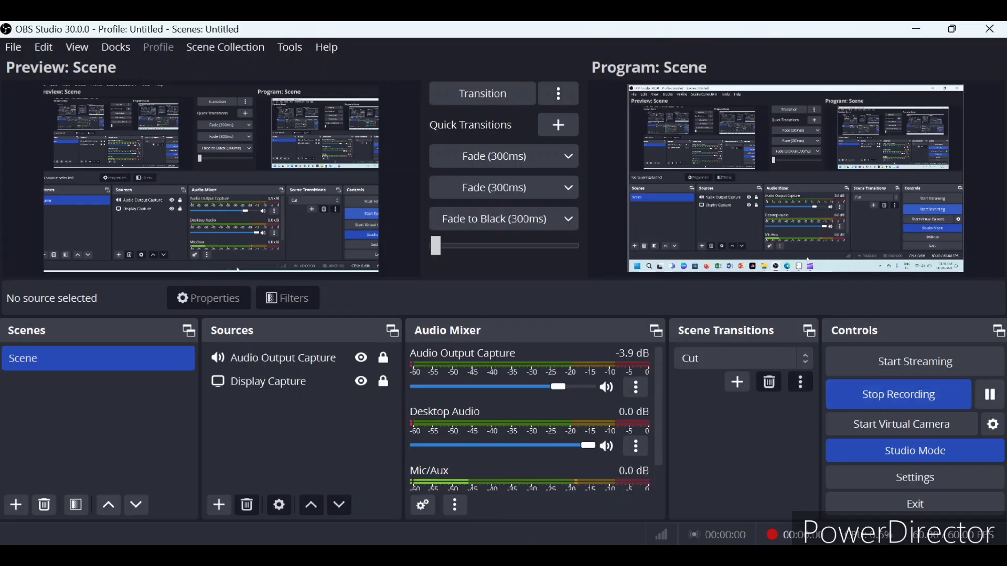
- Bring up the ANDC practice question PDF and scroll through its page 1–2 transactions and required reports
mouse_move(477, 558)
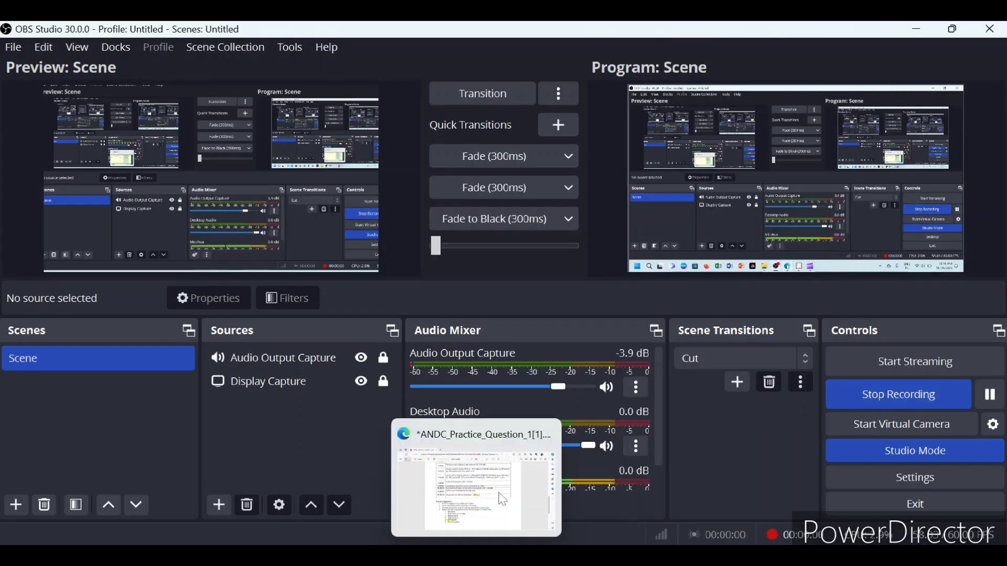
click(498, 497)
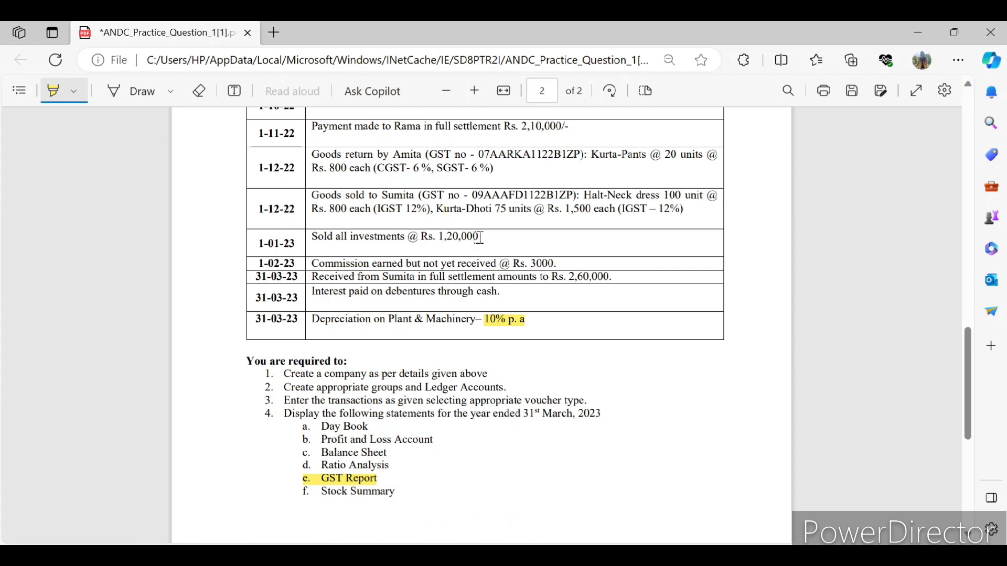
mouse_move(512, 558)
scroll(536, 322, up, 4)
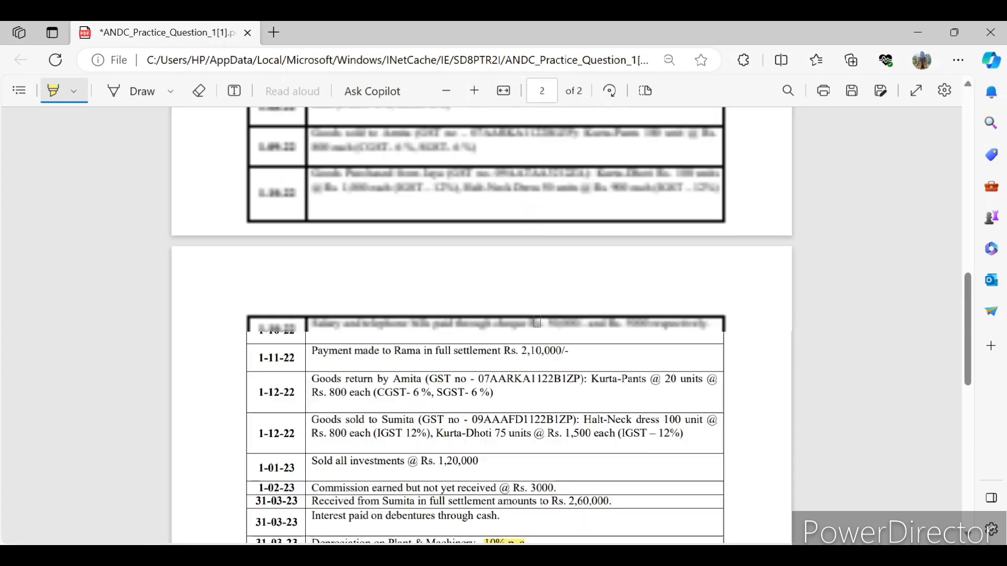
scroll(536, 321, up, 13)
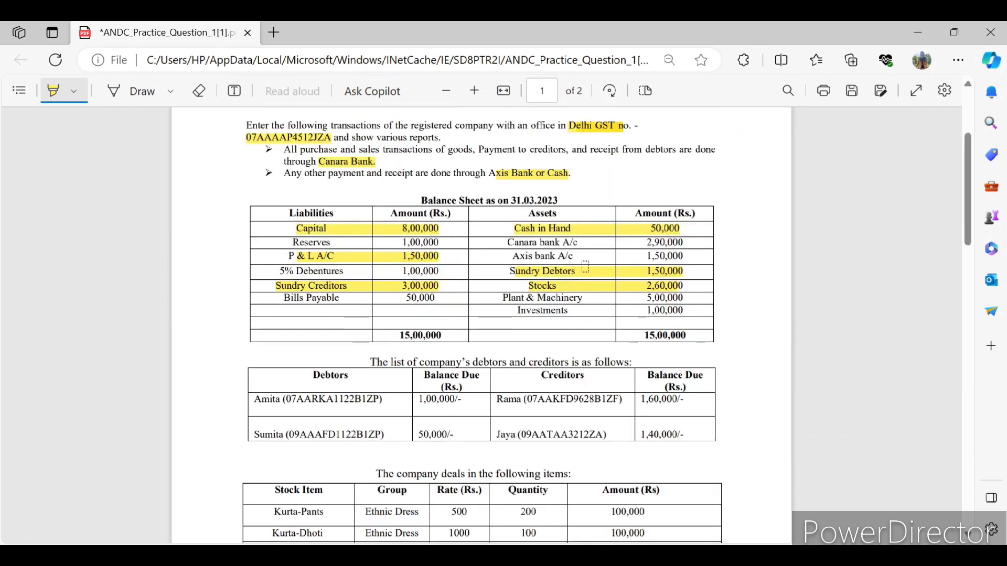
scroll(586, 267, down, 20)
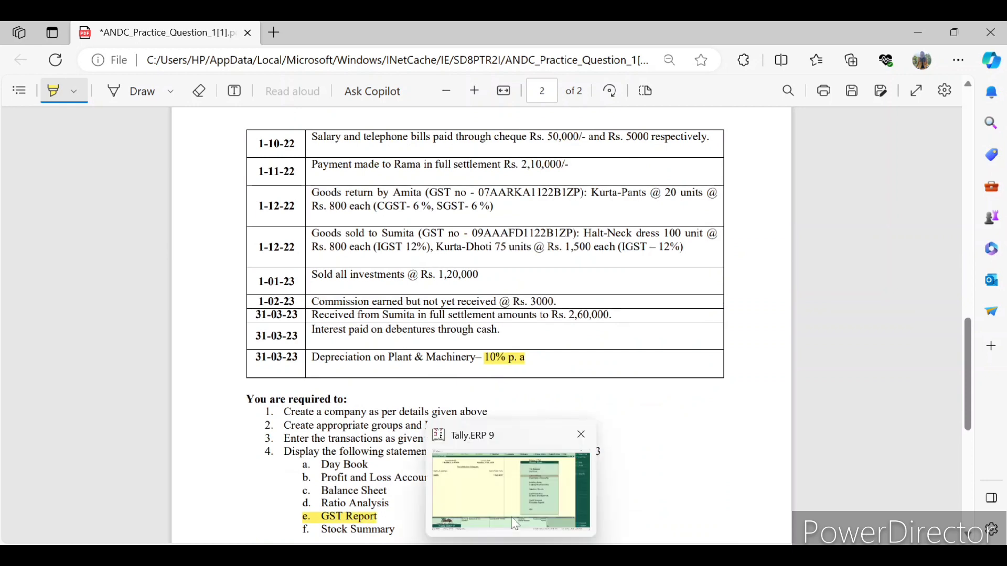
- Return to Tally's Gateway and start a blank Receipt voucher No. 1 dated 1-Apr-2023
click(515, 524)
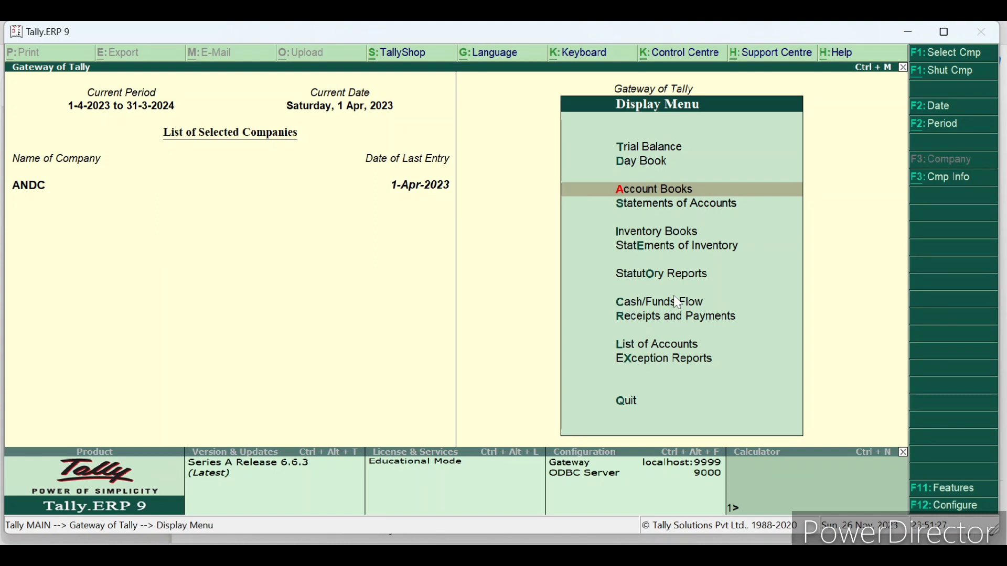
key(Escape)
key(v)
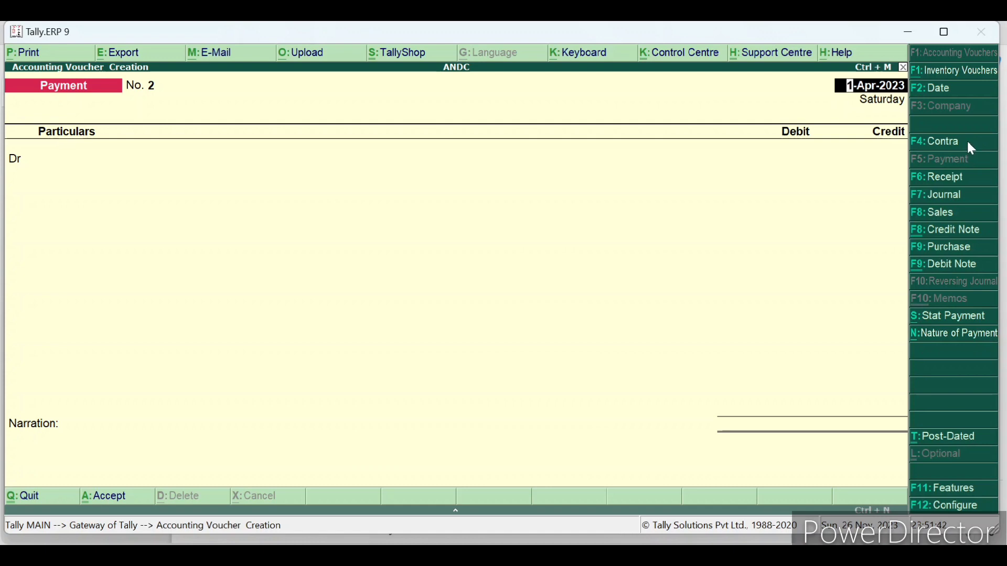
key(F6)
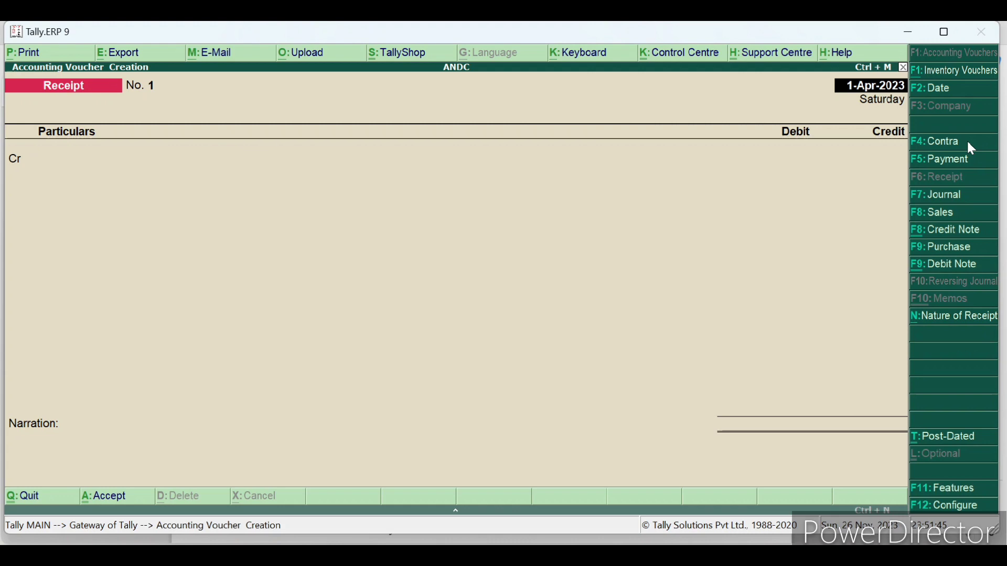
- Credit INVESTMENTS 1,00,000, debit AXIS BANK 1,20,000, and begin the PROFIT ON SALE OF INVESTMENT line
key(Return)
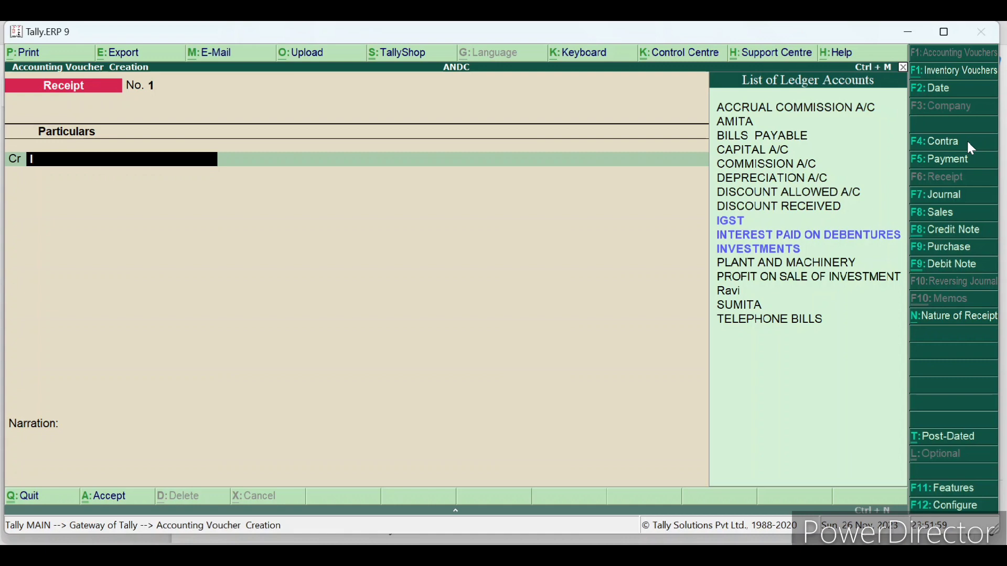
text(inv)
key(Return)
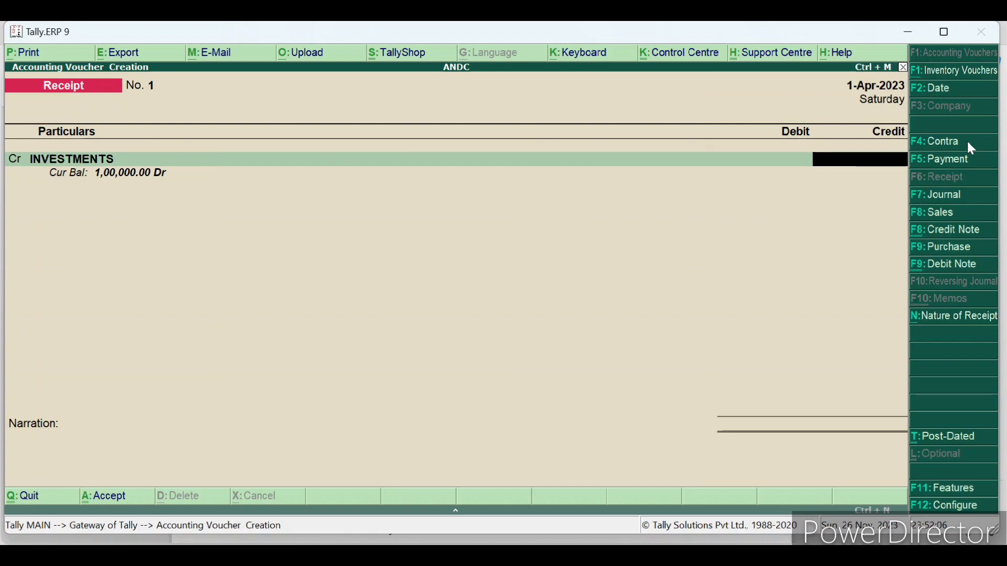
text(100000)
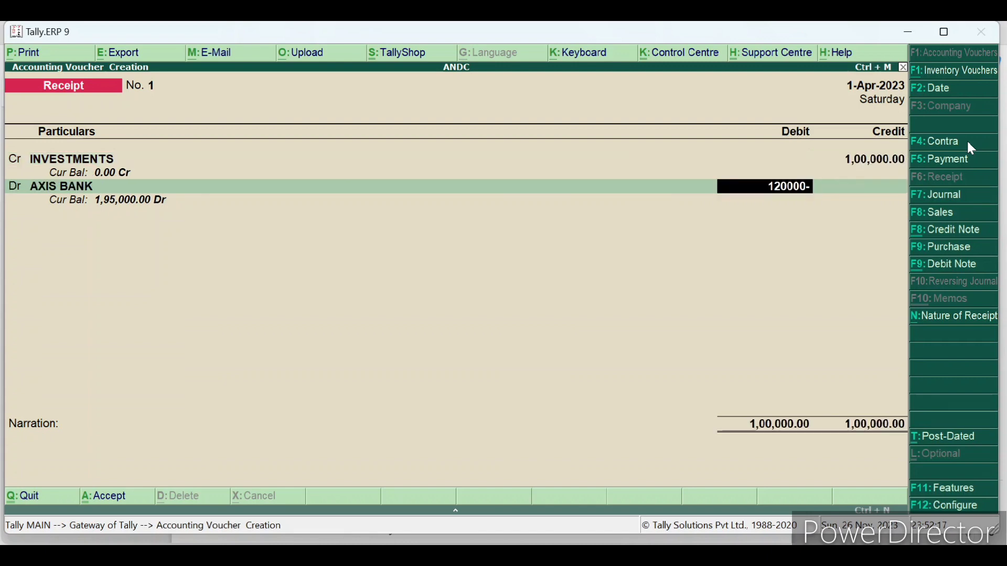
text(0)
key(Return)
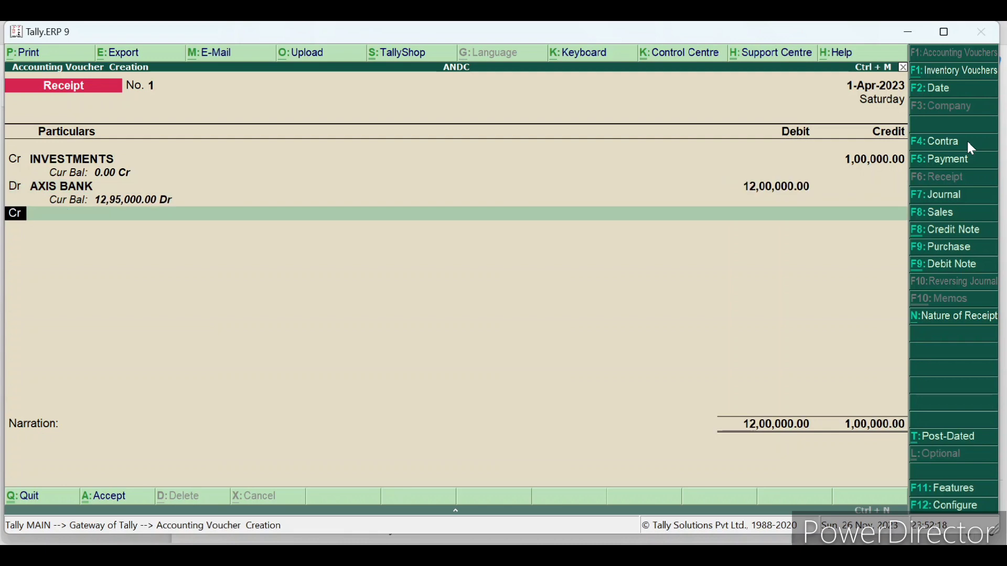
key(BackSpace)
key(BackSpace)
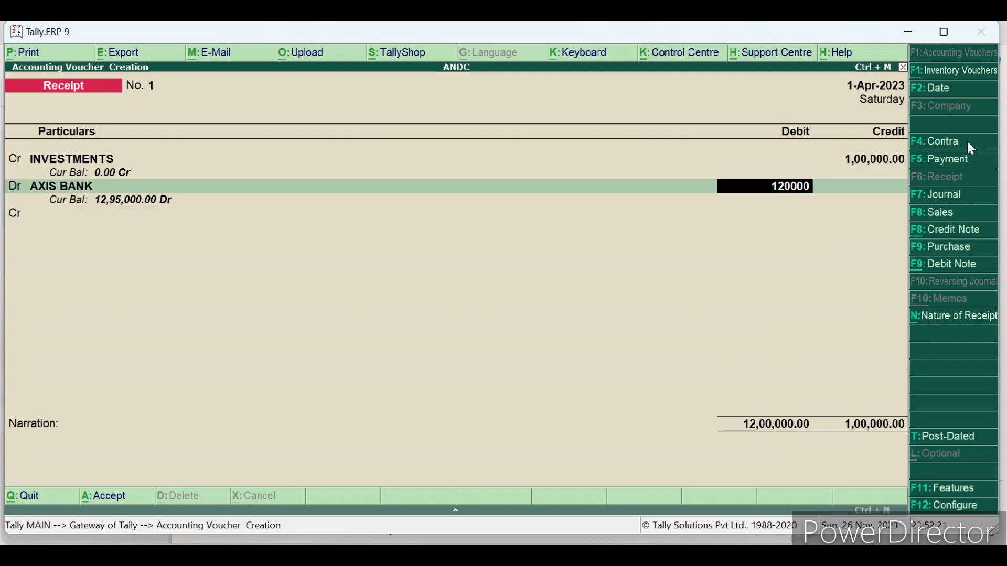
key(Return)
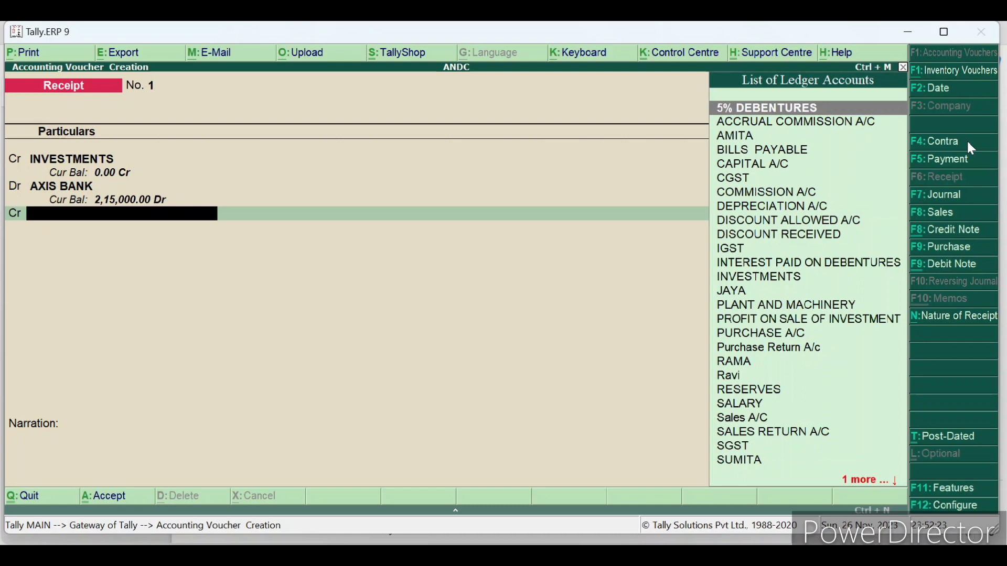
text(PRO)
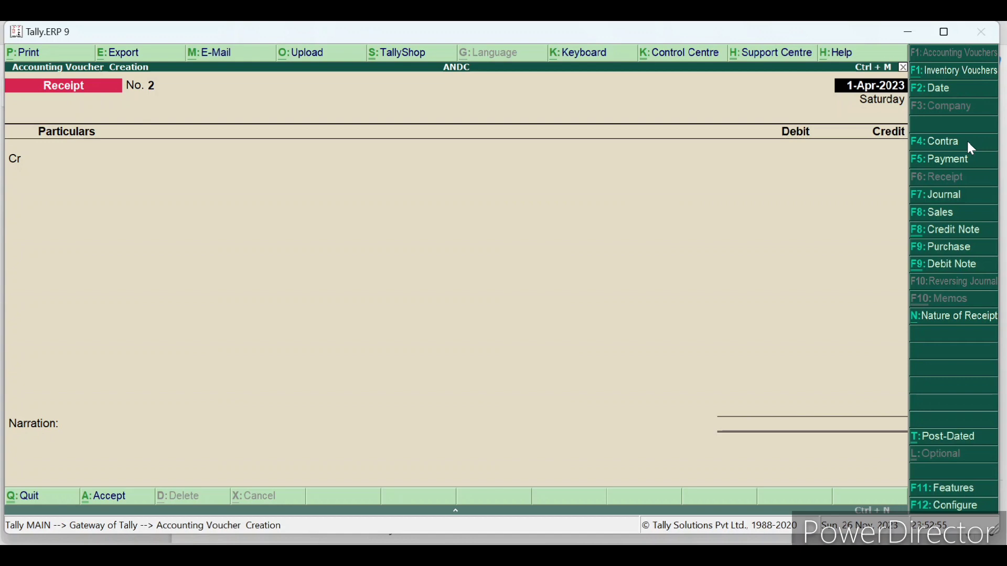
- Record a Journal debiting ACCRUAL COMMISSION A/C and crediting COMMISSION A/C 3,000 each
key(F7)
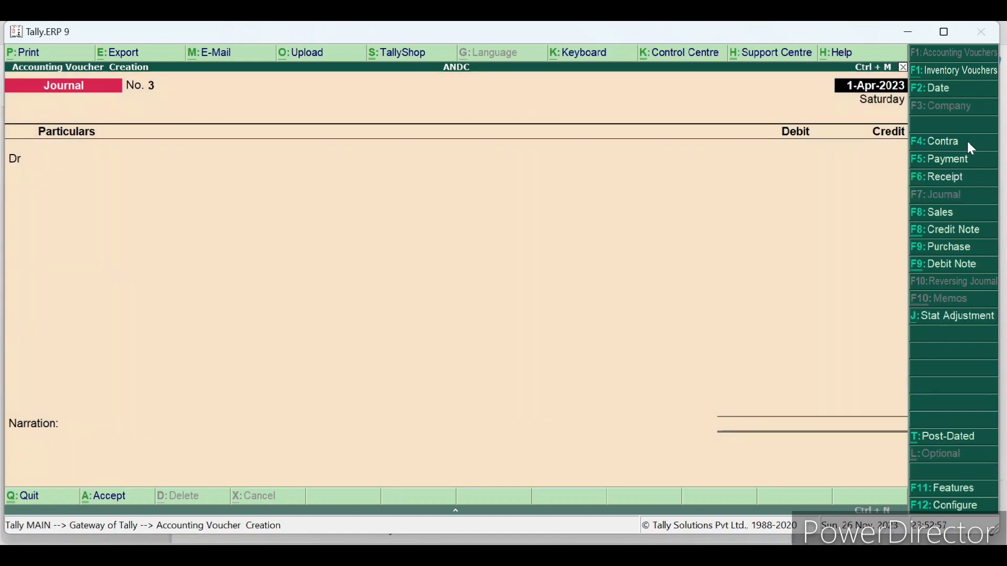
key(Return)
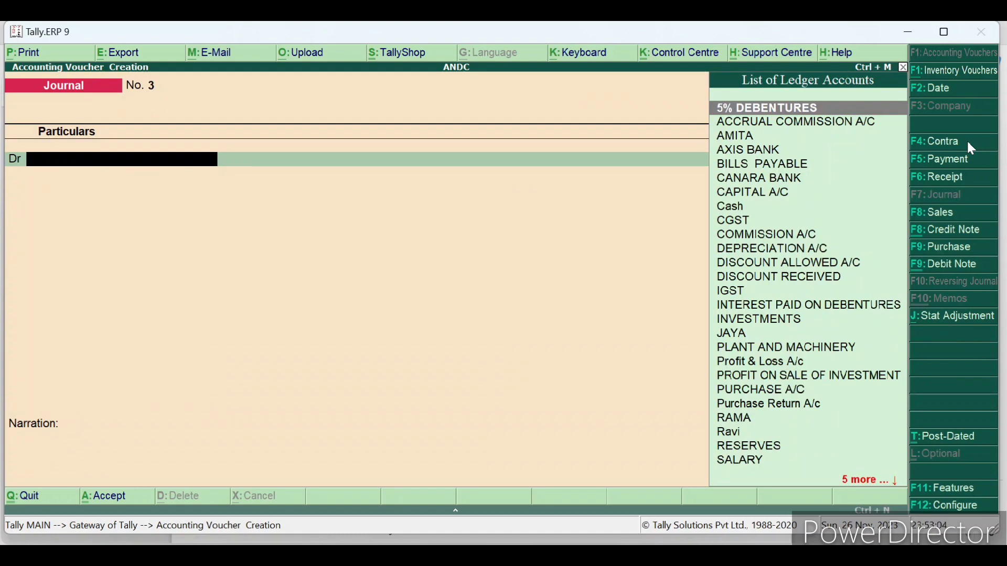
key(Down)
key(Return)
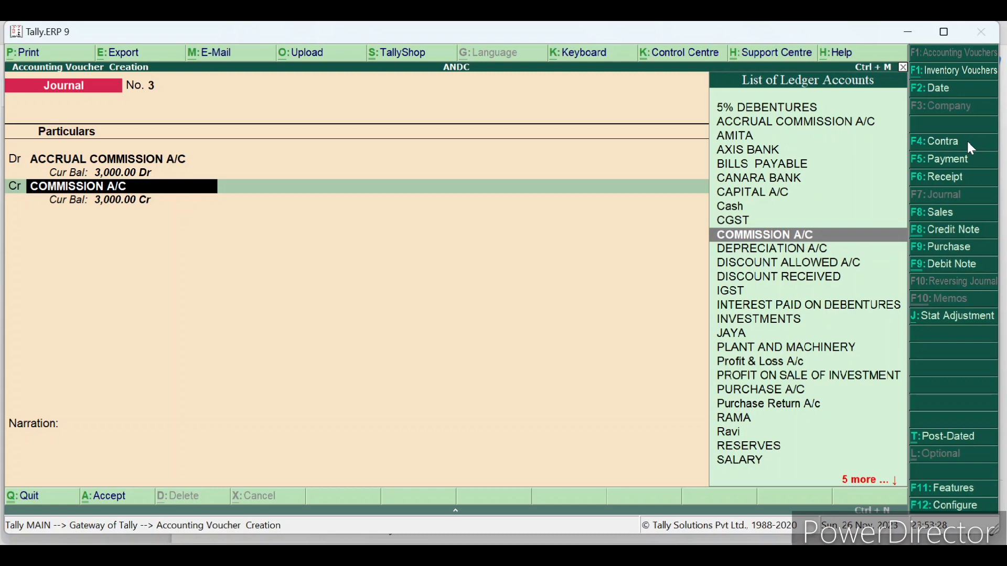
key(Return)
key(Return)
key(Return)
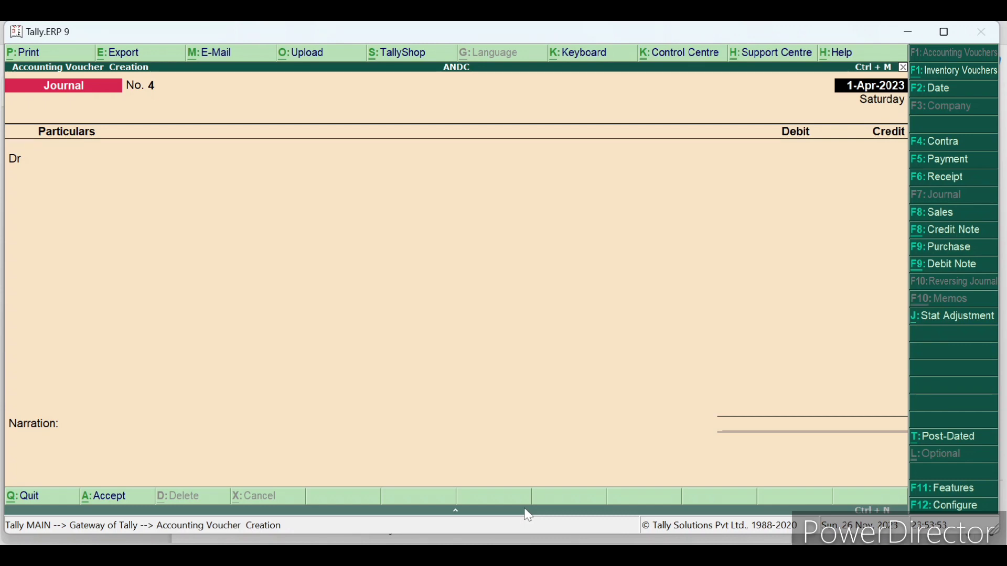
- Start a new Receipt voucher and credit the debtor's ledger with 2,65,600
key(F6)
text(S)
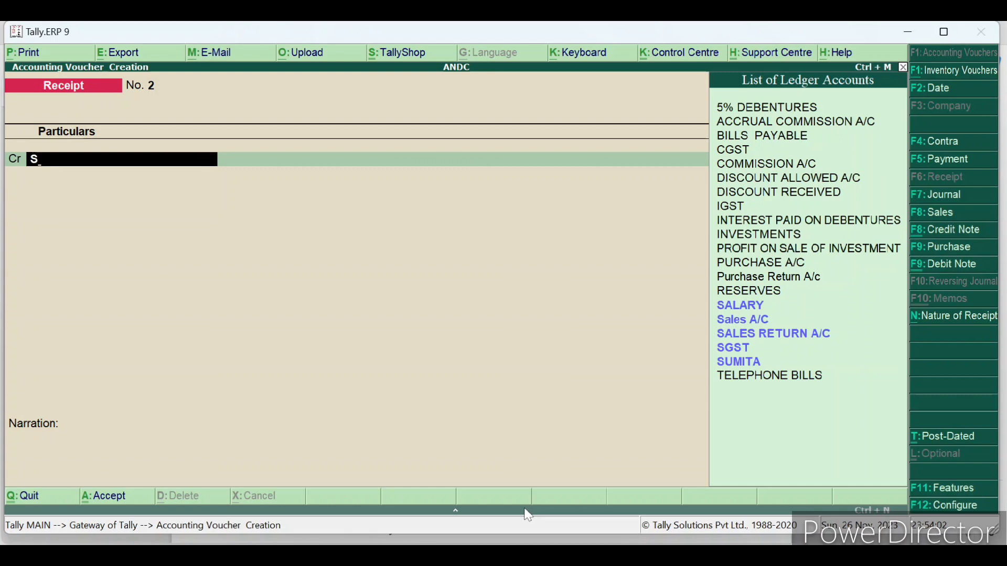
text(U)
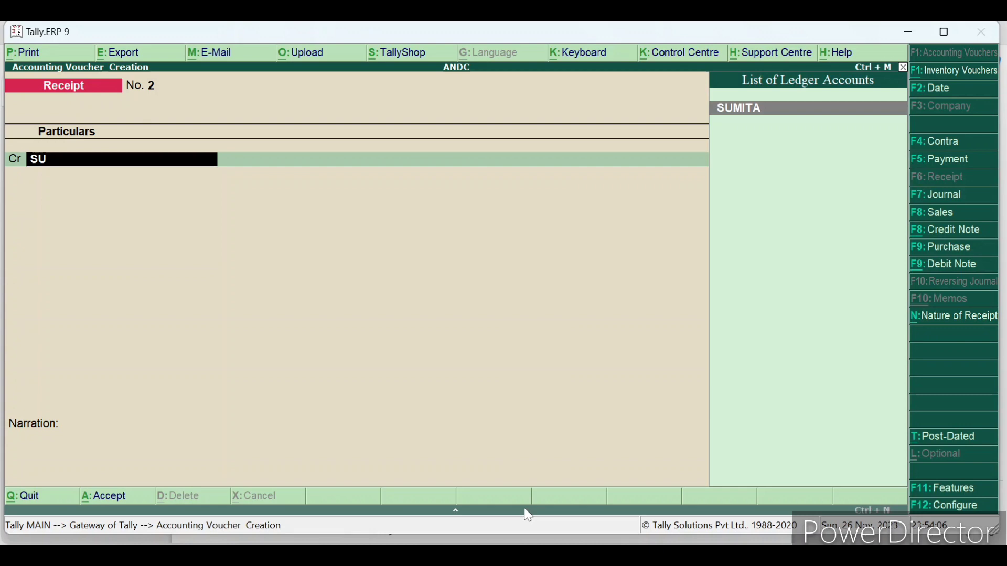
key(Return)
text(265600)
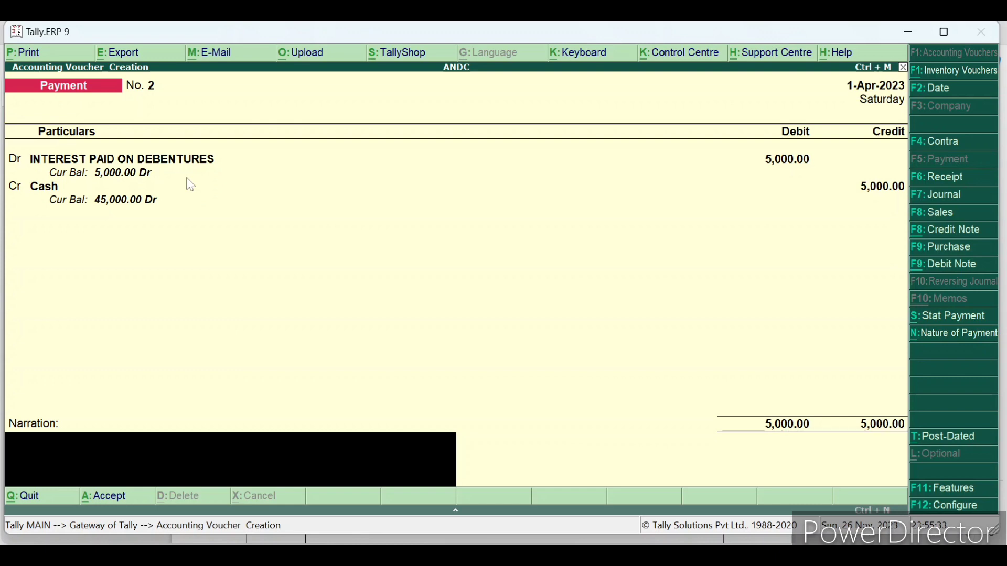
- Save the 5,000 interest on debentures Payment voucher
key(Return)
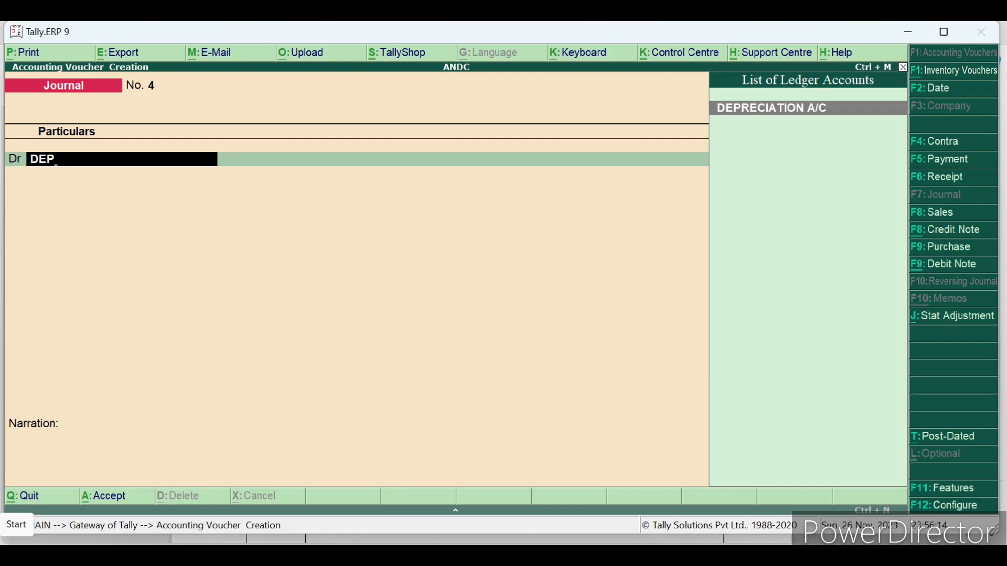
- Switch to the practice question PDF at the 10% p.a. depreciation transaction
key(alt+Tab)
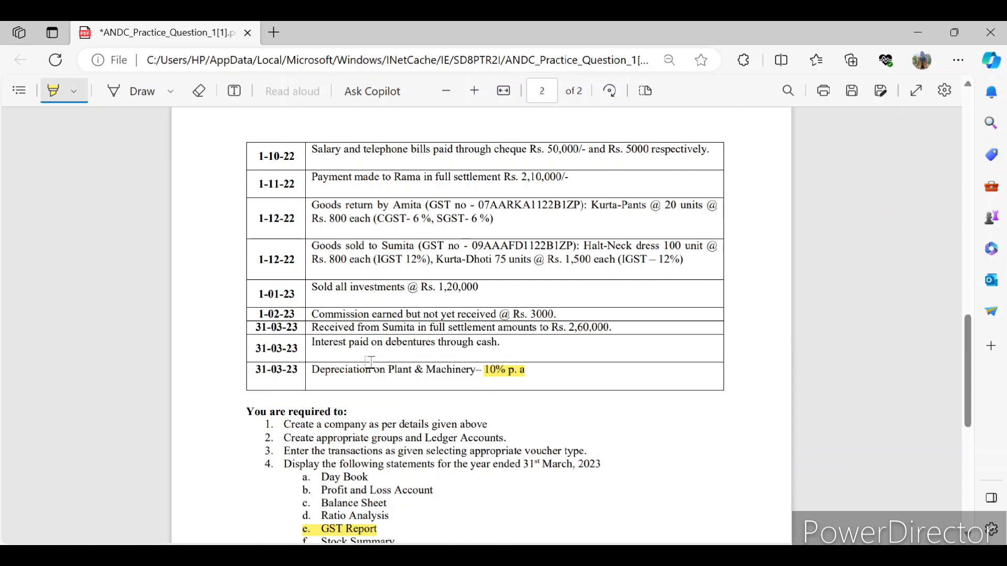
- Scroll the PDF down to the 'You are required to' list of statements
scroll(370, 362, down, 4)
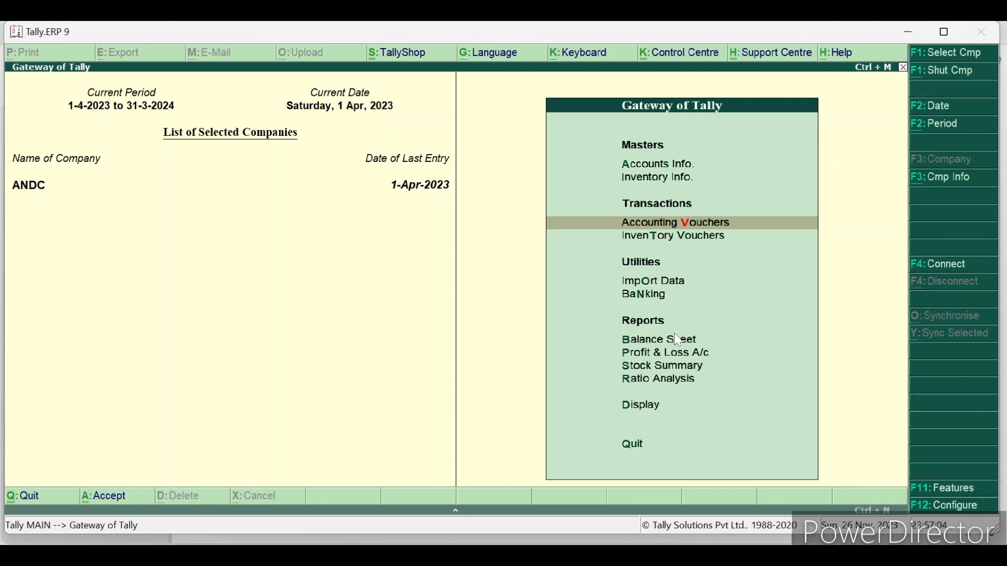
click(678, 340)
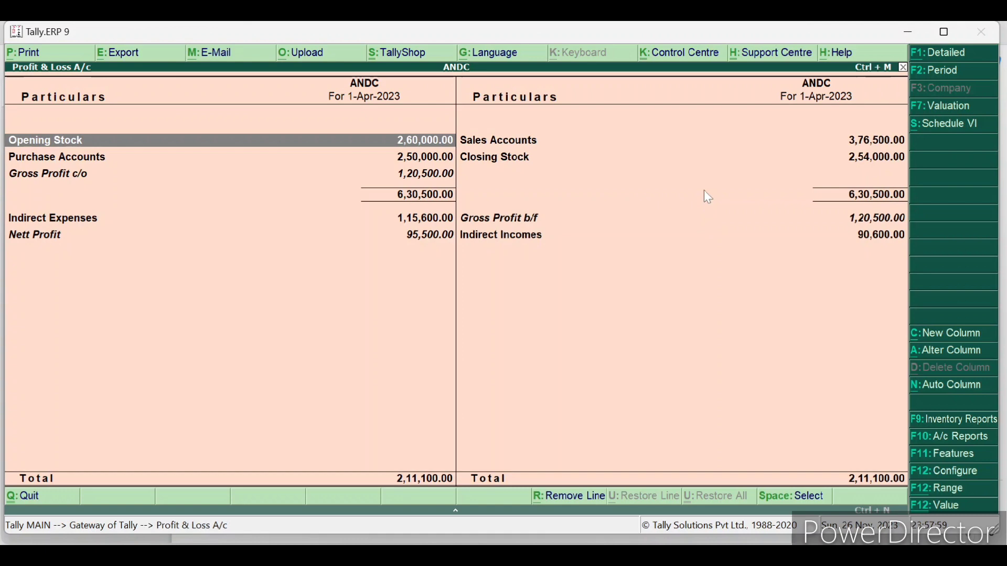
key(F1)
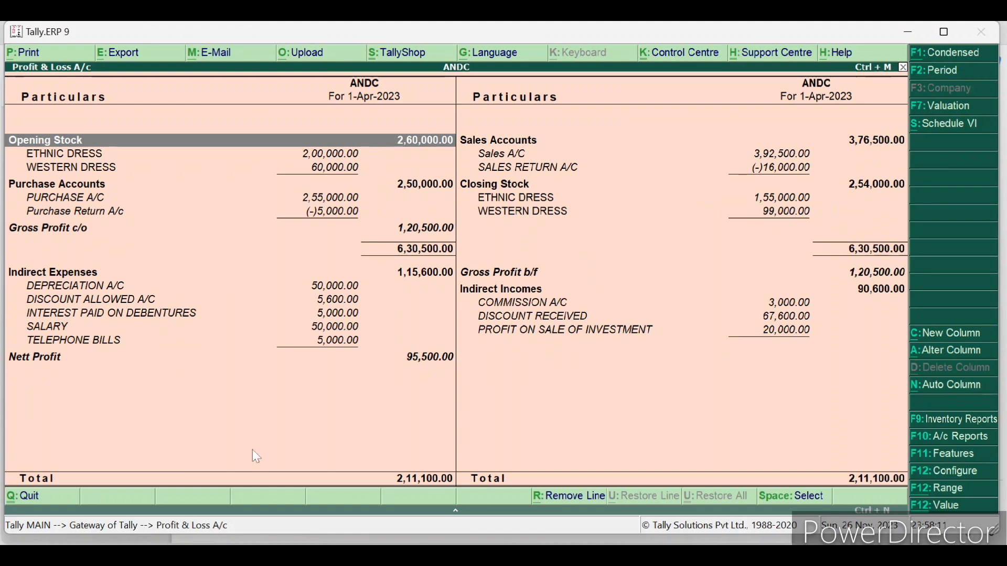
key(Escape)
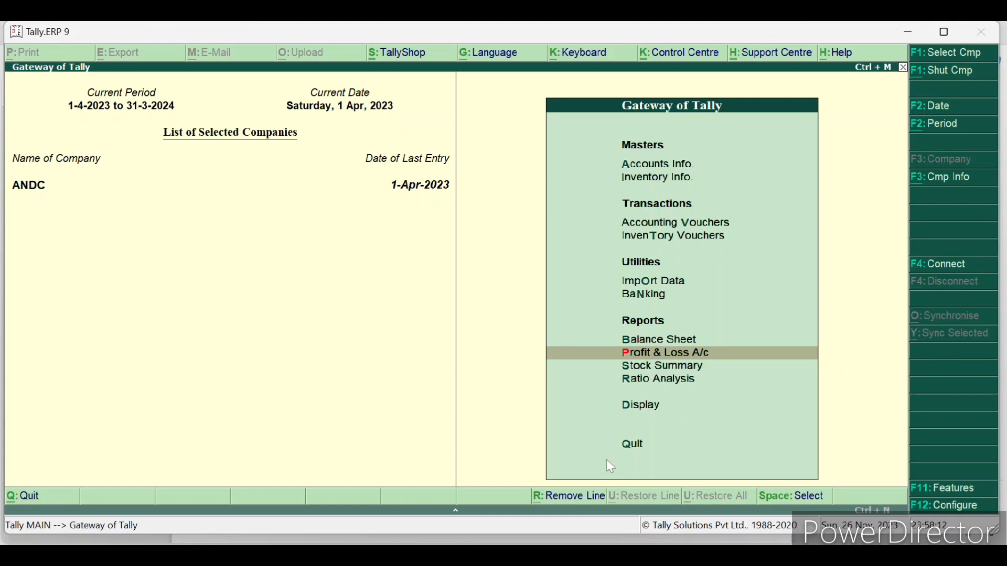
- View ANDC's Stock Summary in detailed item-wise form
key(s)
mouse_move(945, 33)
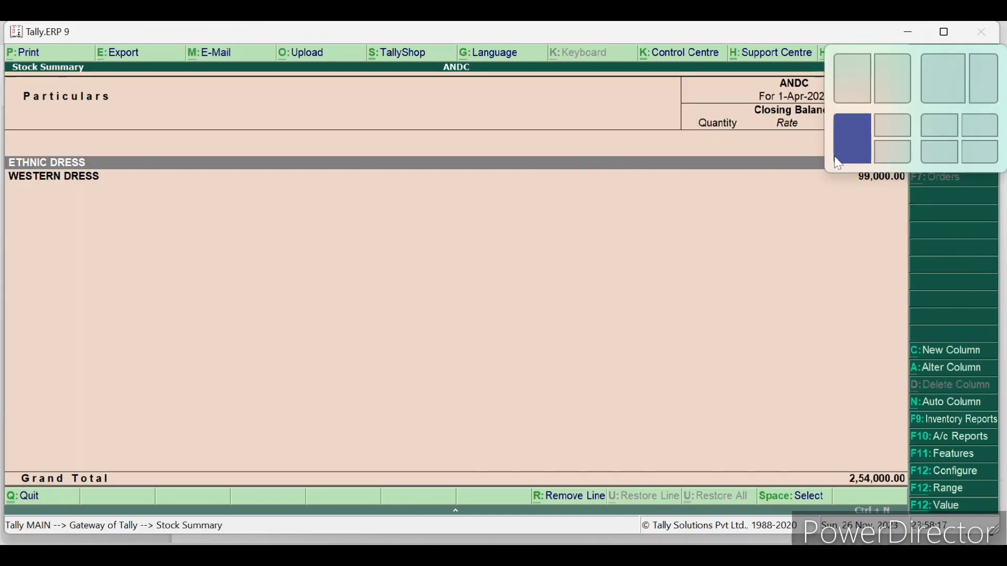
key(alt+F1)
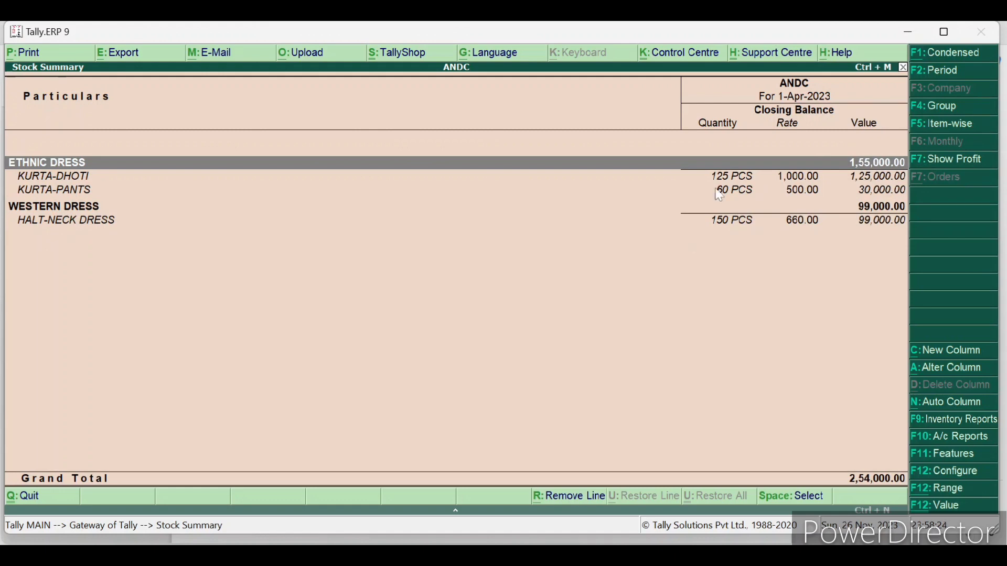
key(Escape)
- Check the Ratio Analysis, then display the Trial Balance totalling 20,05,680.00
key(r)
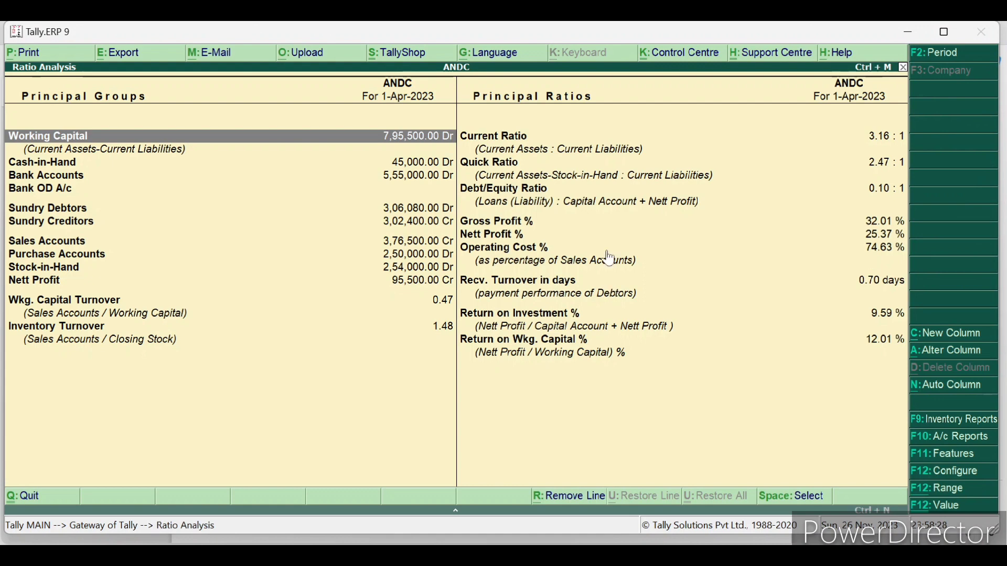
key(Escape)
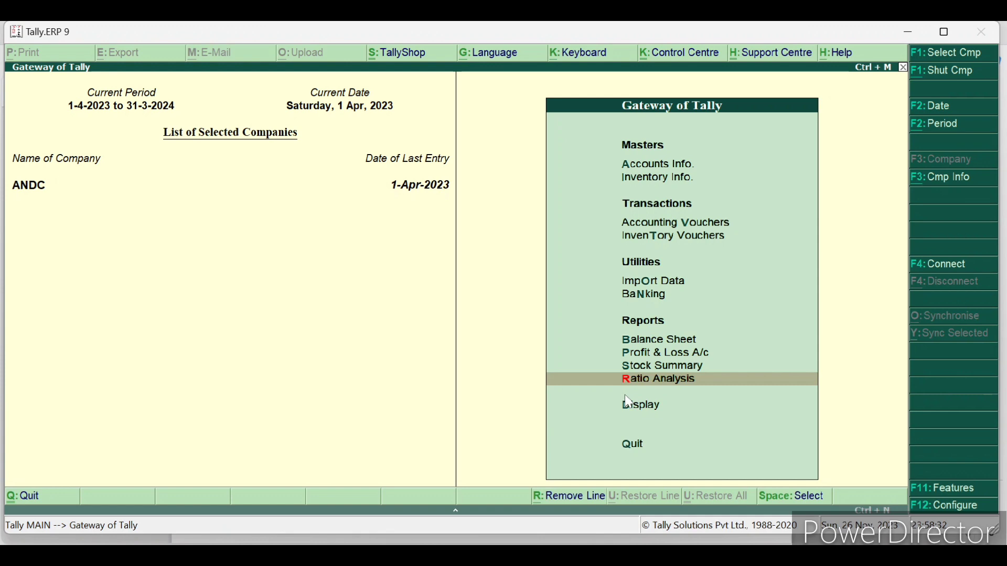
click(629, 403)
key(Return)
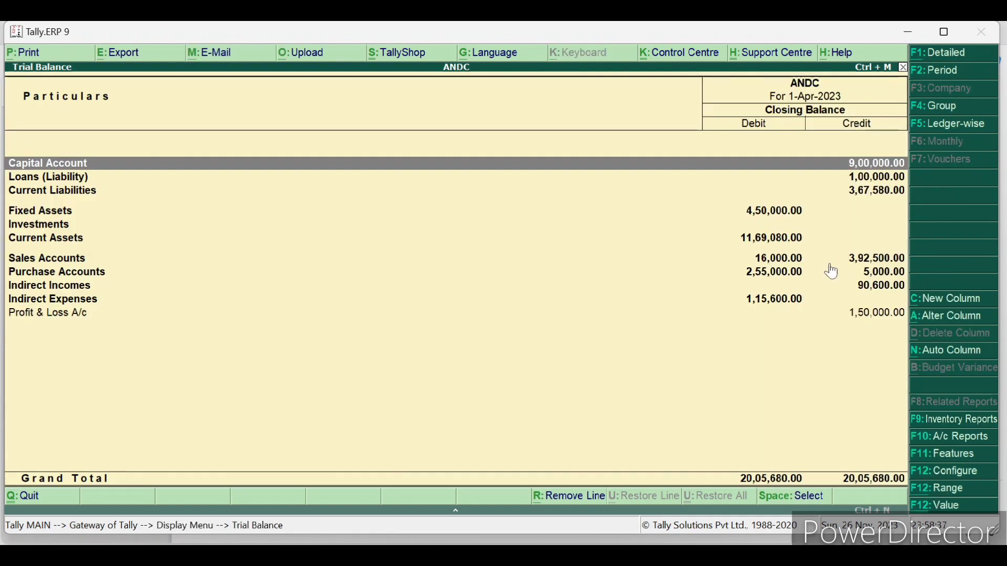
- View the detailed Trial Balance and the 1-Apr-2023 Day Book, then return to the question PDF
key(alt+F1)
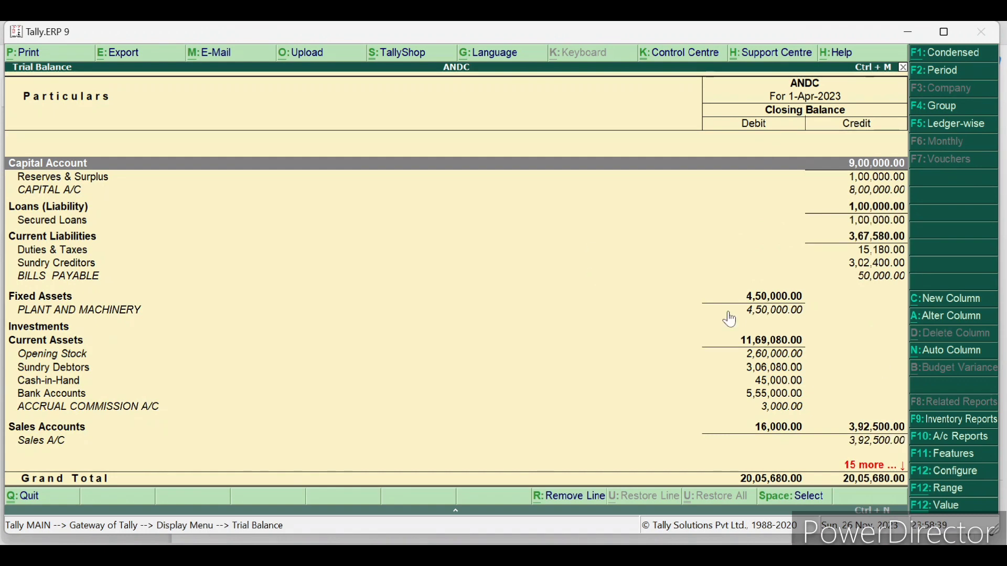
key(Escape)
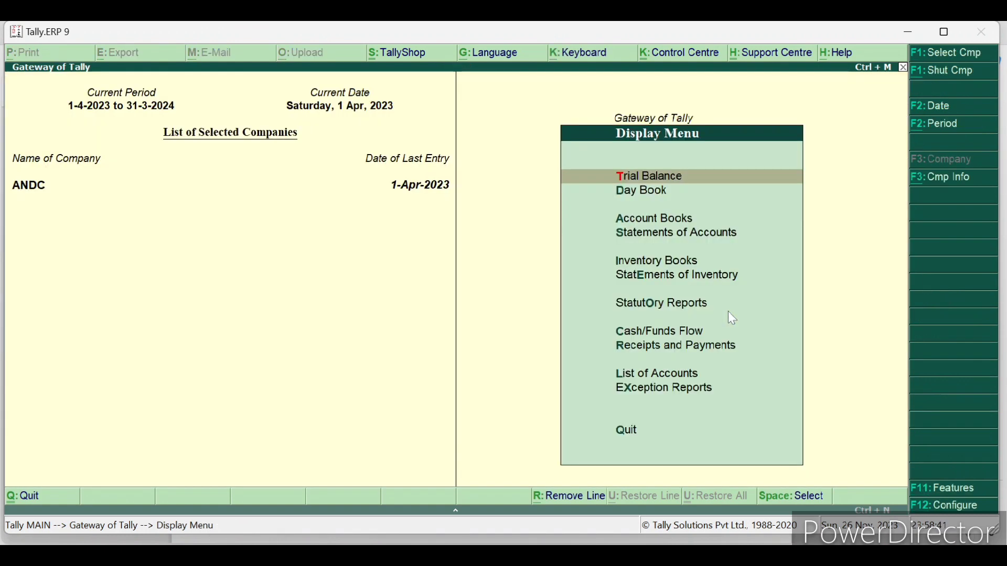
key(d)
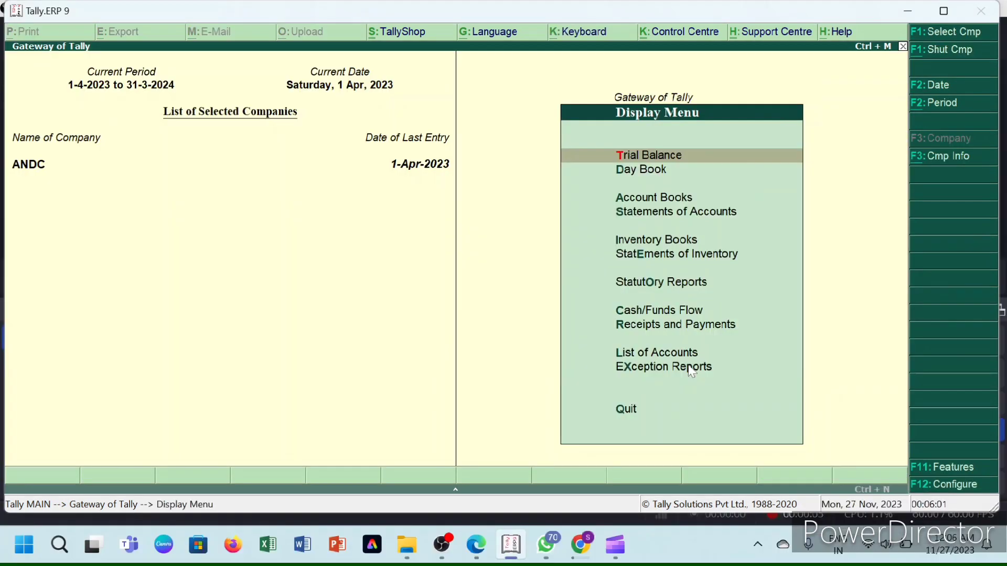
key(y)
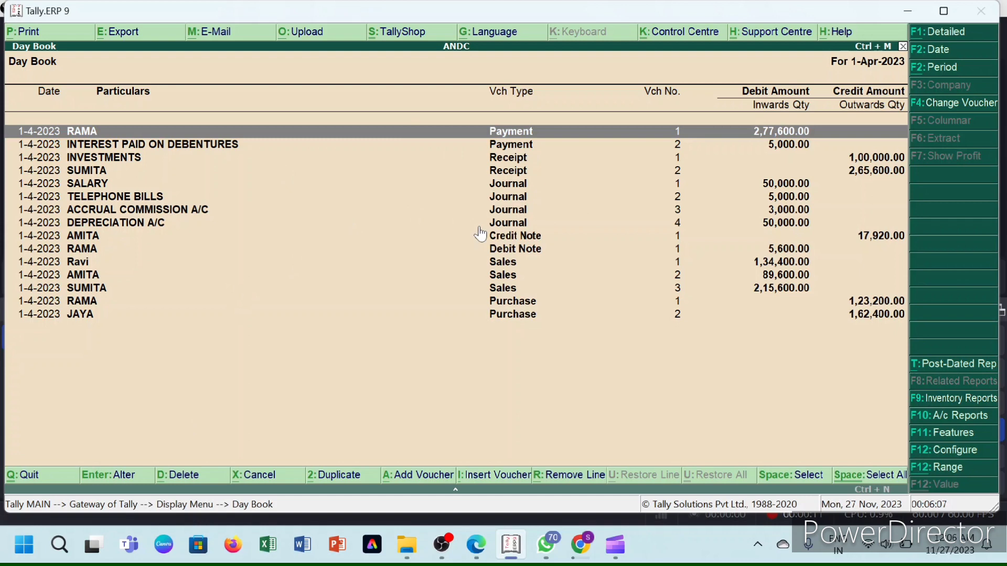
key(Escape)
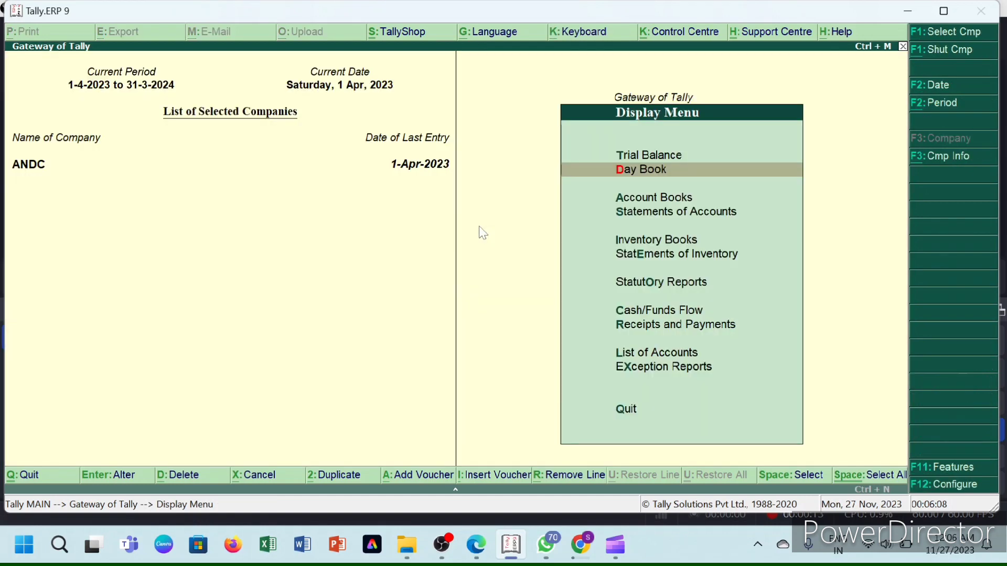
mouse_move(478, 545)
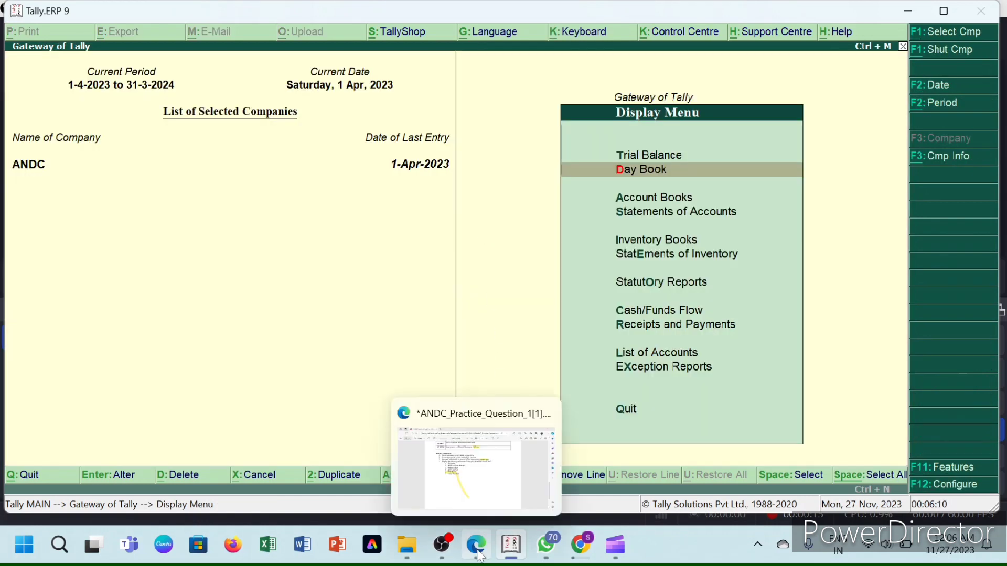
click(464, 472)
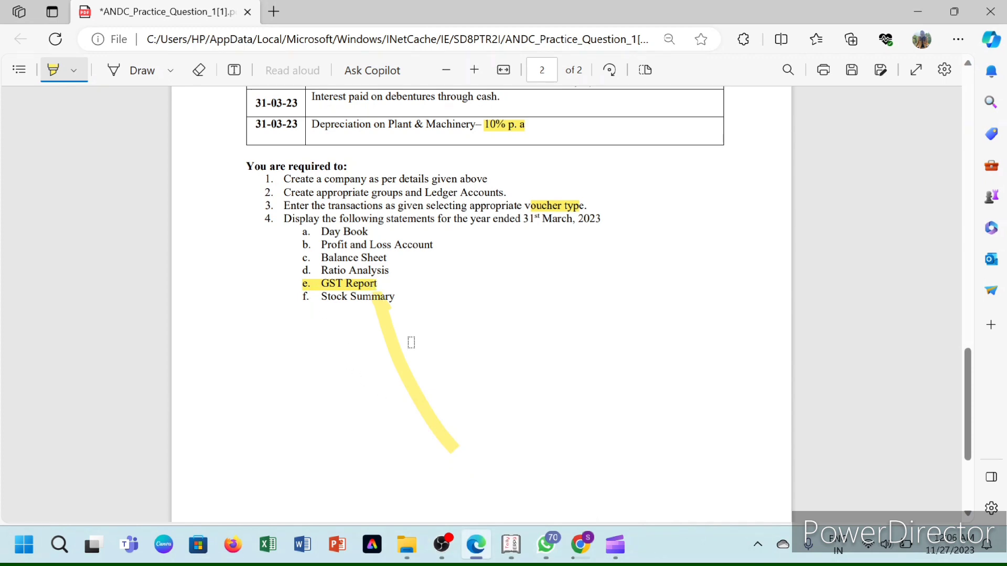